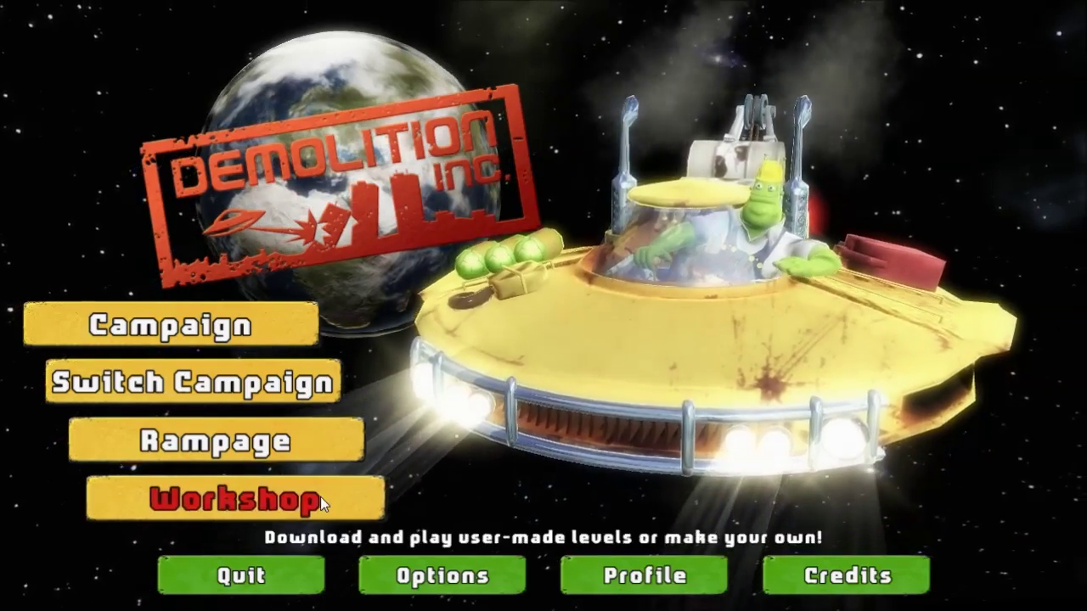
Create a new Workshop level and fill a large rectangular area of its ground with ground-asphalt.
{"action": "left_click", "coordinate": [320, 497]}
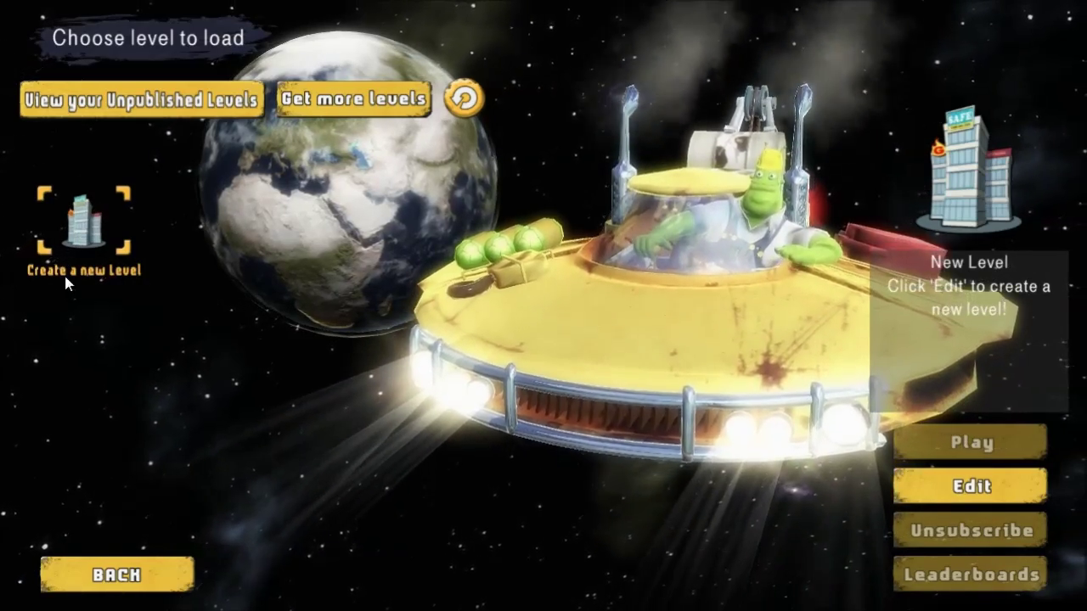
{"action": "left_click", "coordinate": [968, 485]}
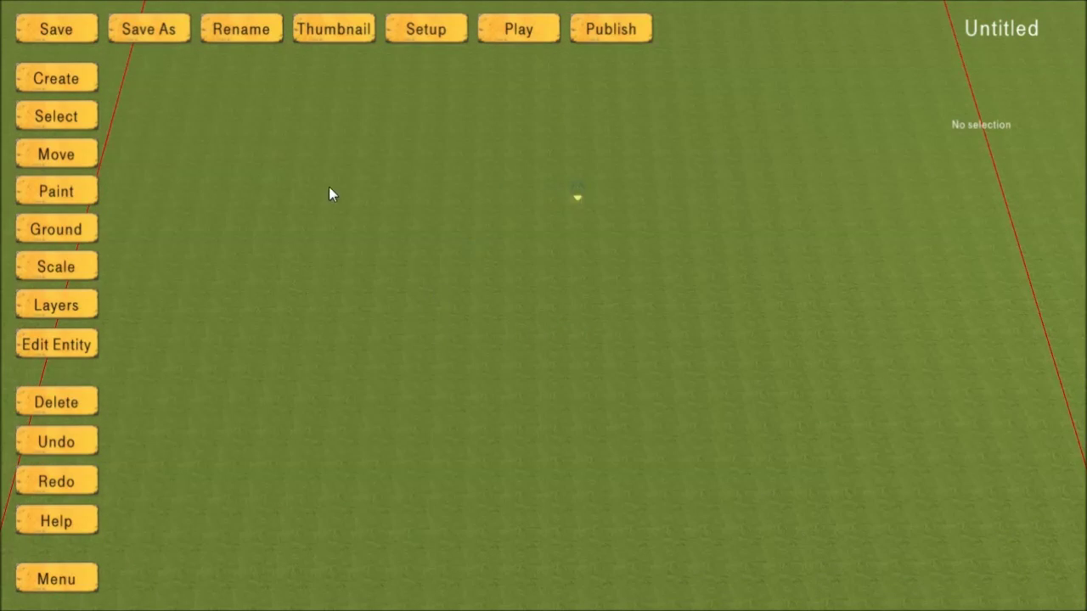
{"action": "left_click", "coordinate": [56, 229]}
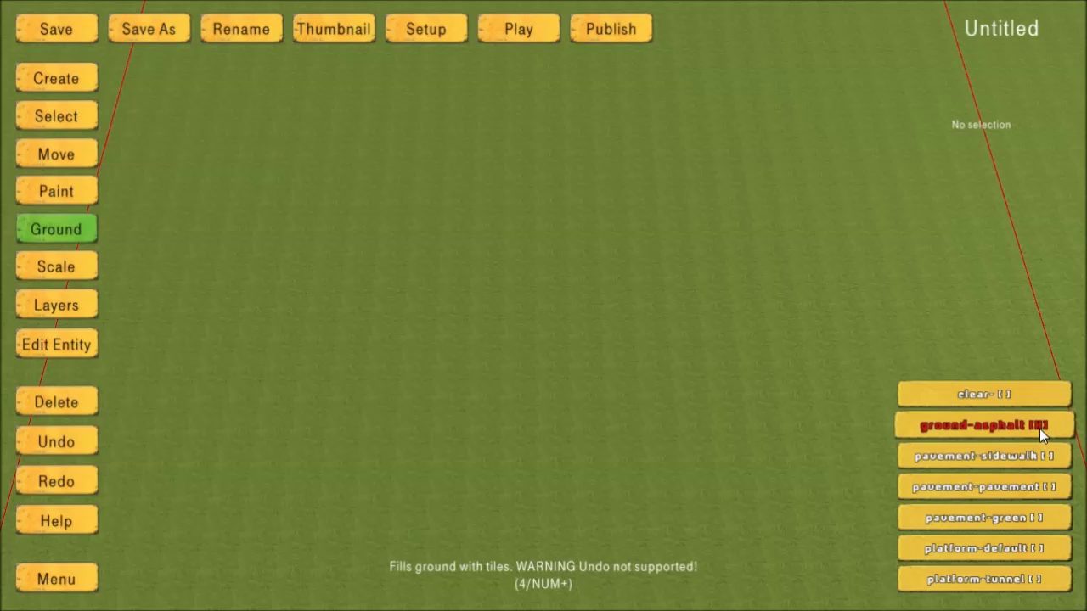
{"action": "left_click_drag", "start_coordinate": [253, 98], "coordinate": [853, 556]}
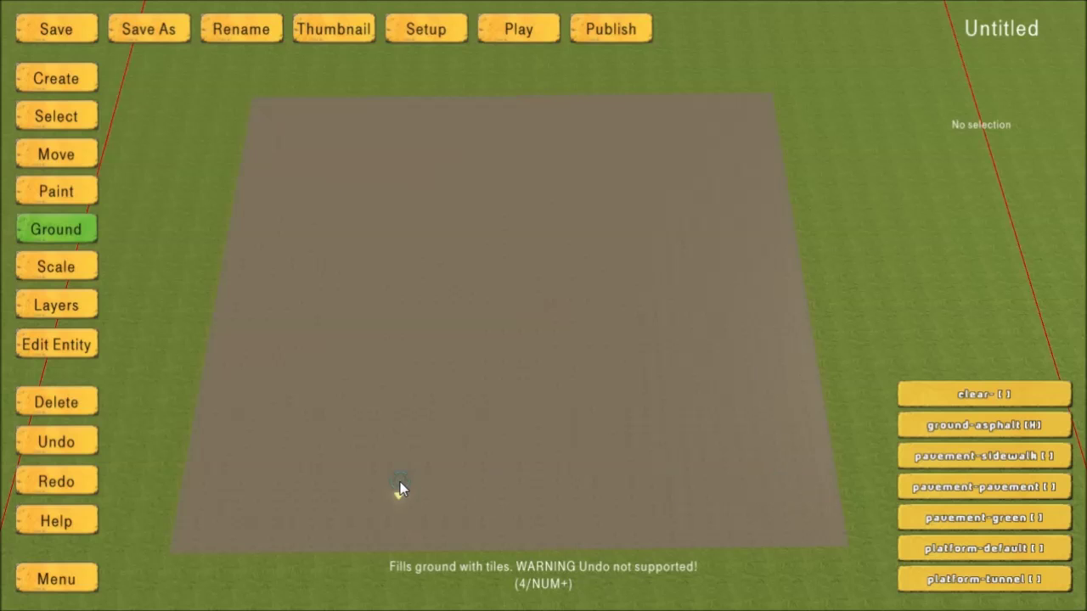
Lay an L-shaped pavement-pavement area on the asphalt and a separate rectangular pavement-sidewalk block behind it.
{"action": "scroll", "coordinate": [427, 396], "scroll_direction": "up", "scroll_amount": 3}
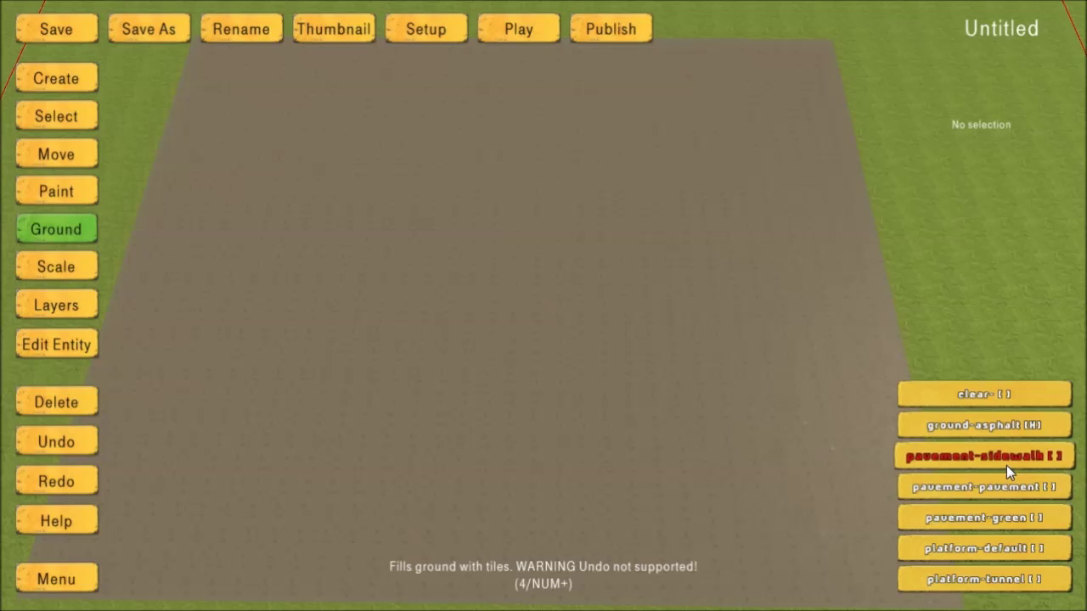
{"action": "left_click", "coordinate": [1025, 491]}
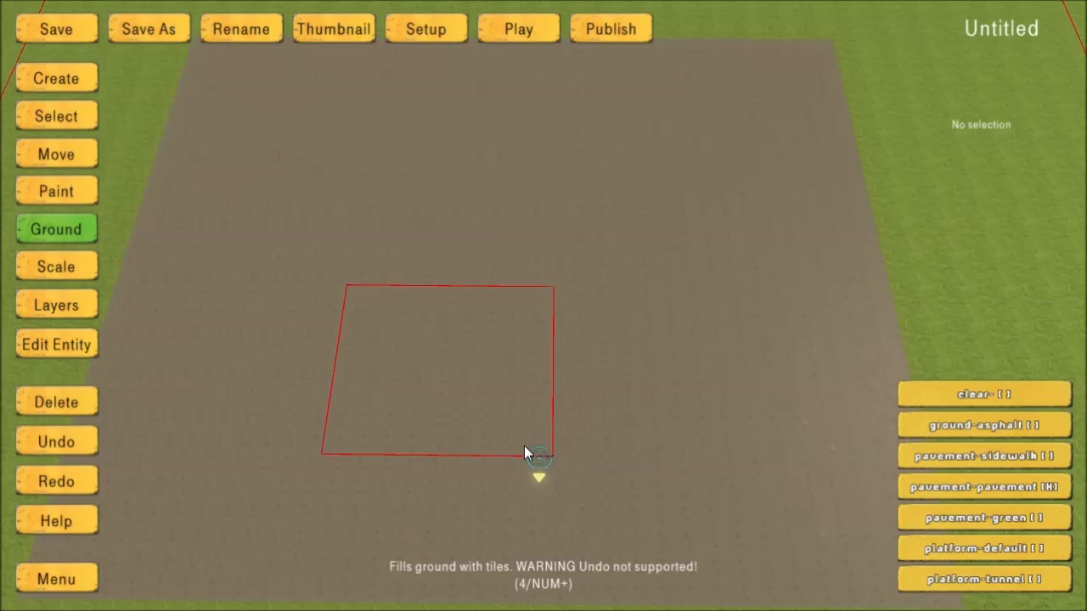
{"action": "left_click", "coordinate": [462, 405]}
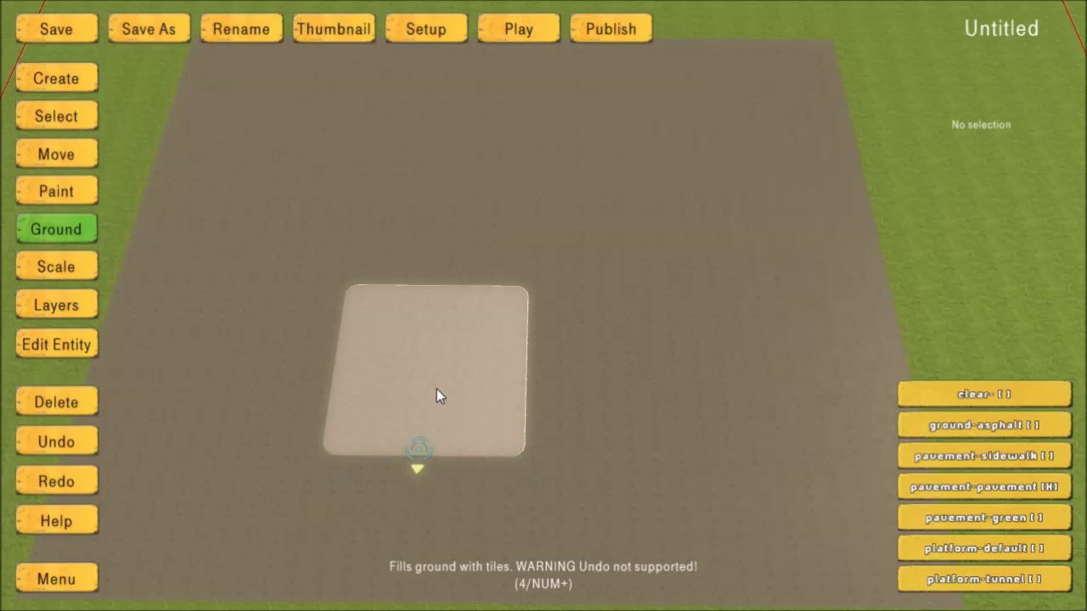
{"action": "left_click", "coordinate": [679, 548]}
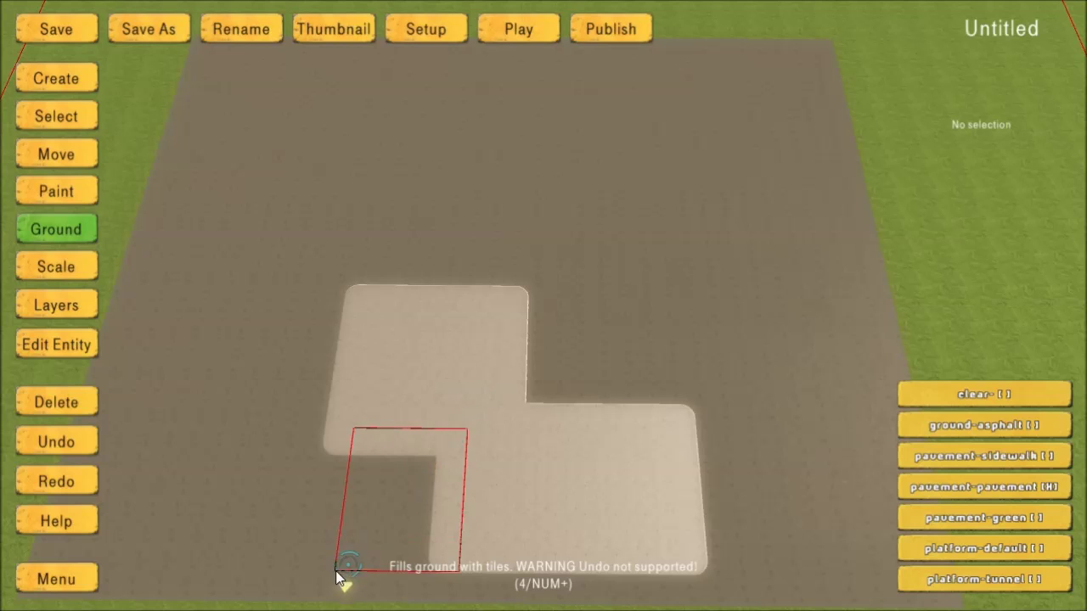
{"action": "left_click", "coordinate": [313, 570]}
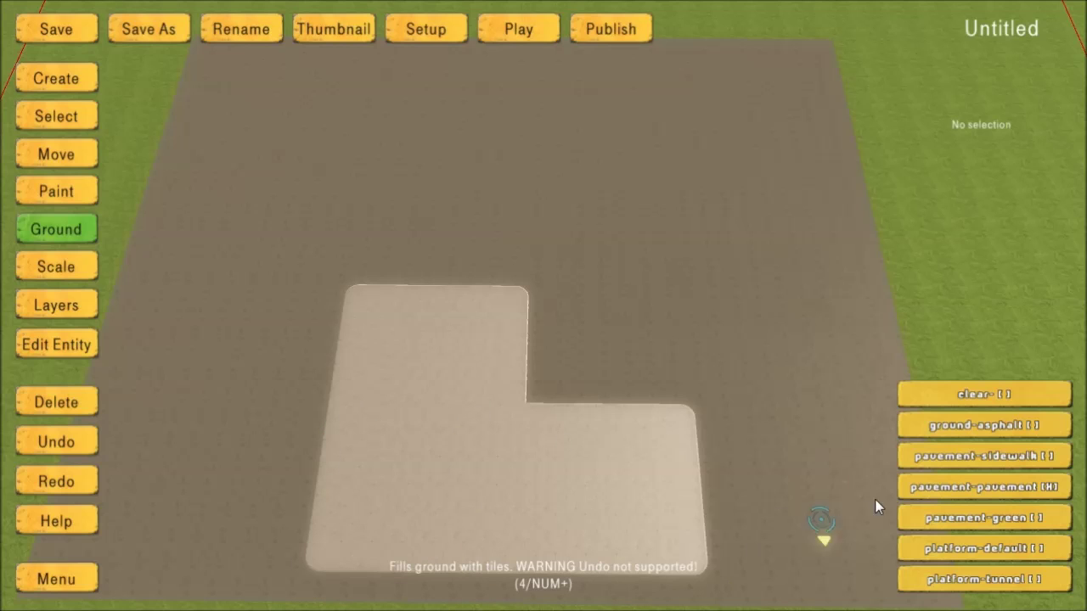
{"action": "key", "text": "w"}
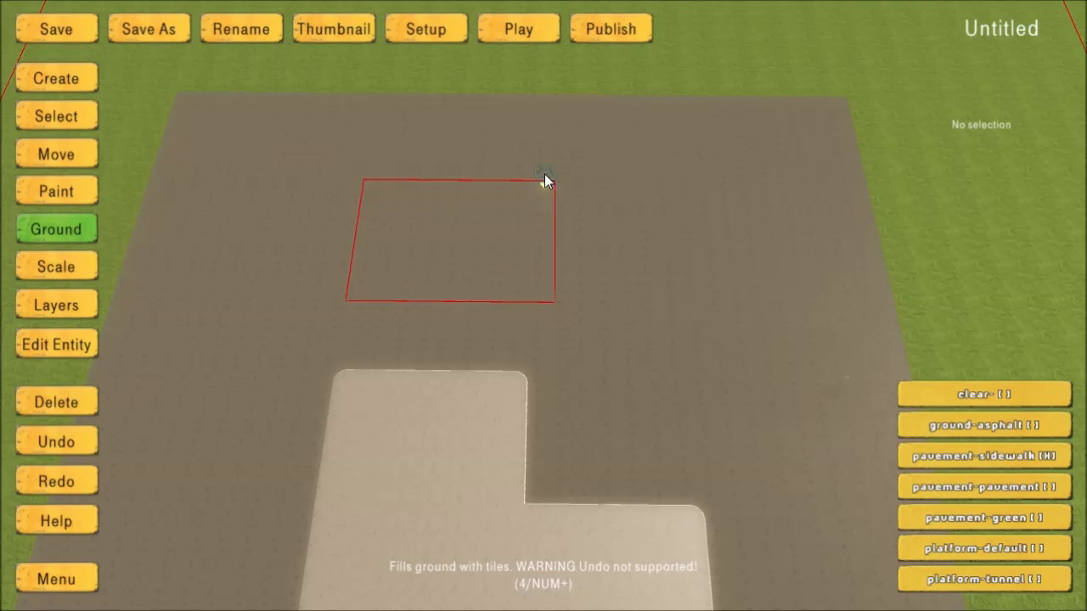
{"action": "left_click", "coordinate": [531, 139]}
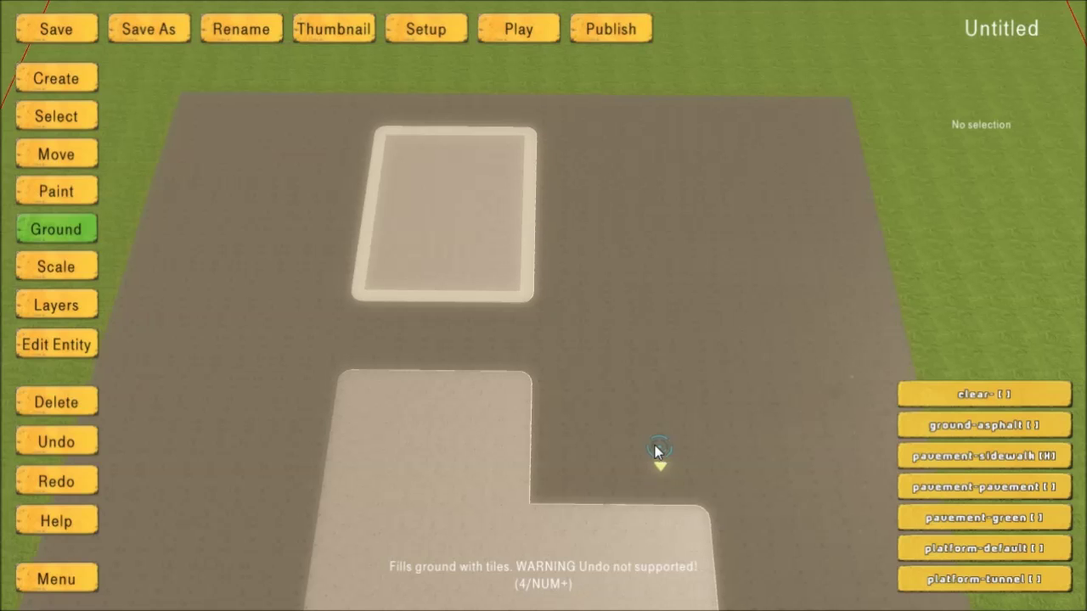
Place two BuildingGlass2x1x4Type1 buildings side by side near the edge of the sidewalk block facing the L-shaped pavement.
{"action": "middle_click_drag", "start_coordinate": [516, 386], "coordinate": [453, 367]}
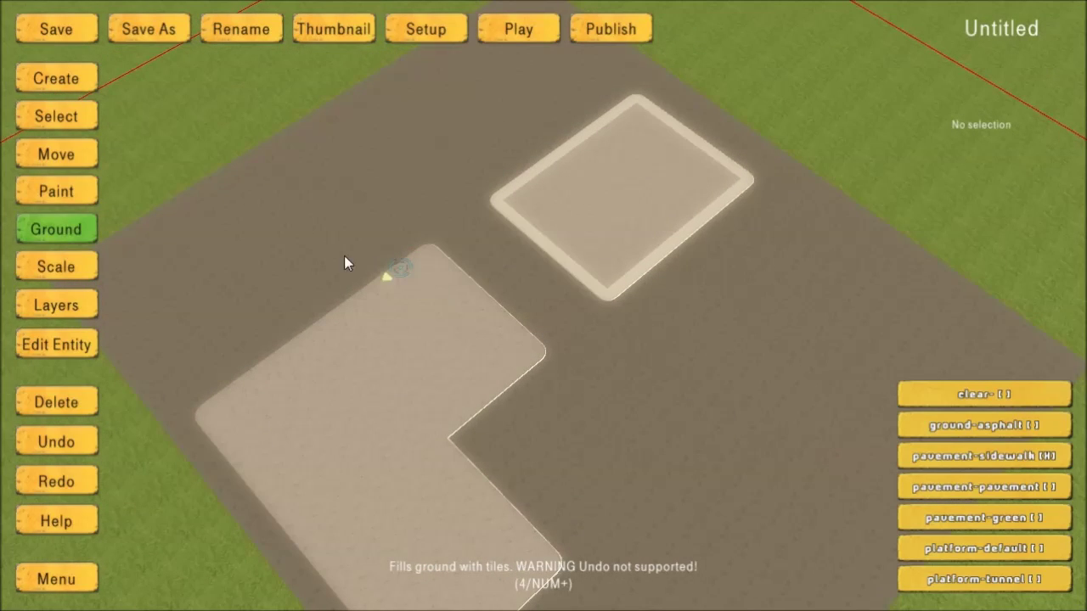
{"action": "left_click", "coordinate": [69, 85]}
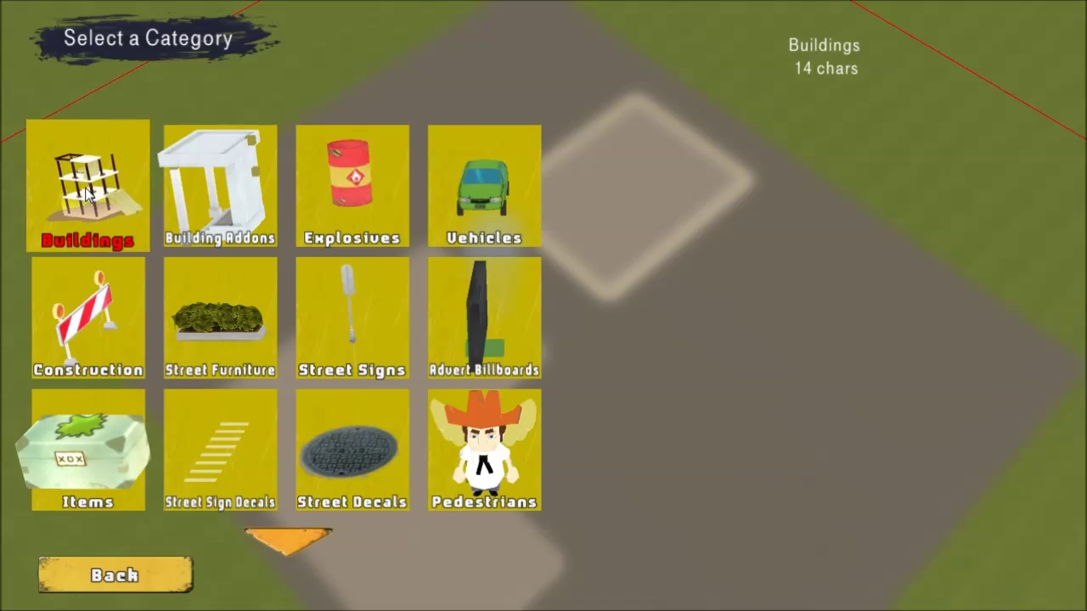
{"action": "left_click", "coordinate": [86, 186]}
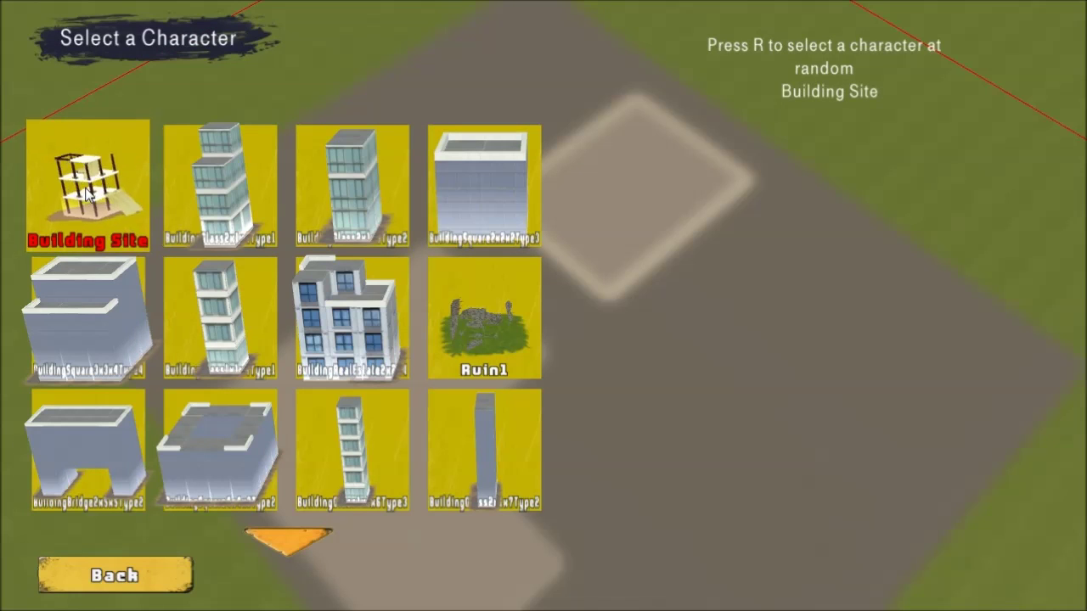
{"action": "left_click", "coordinate": [214, 195]}
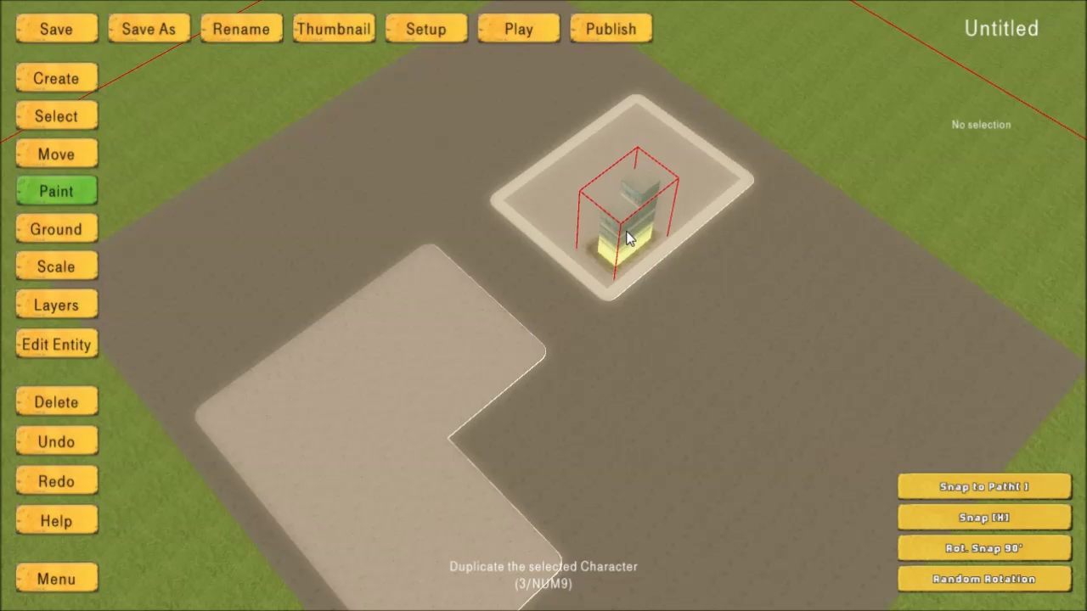
{"action": "left_click", "coordinate": [629, 240]}
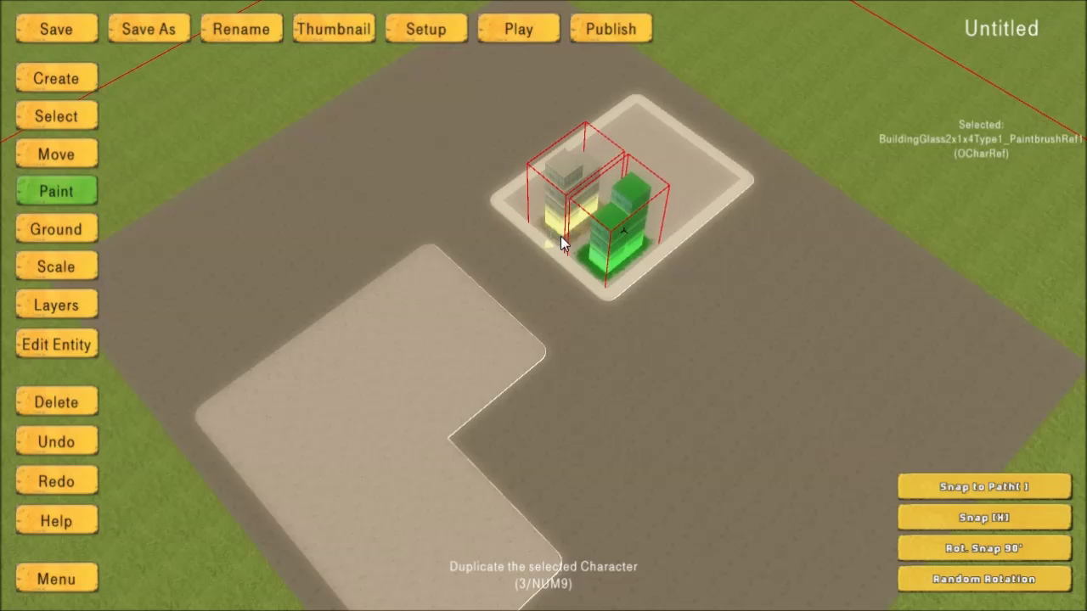
Place a Building Site at the end of the L-shaped pavement nearest the sidewalk block.
{"action": "left_click", "coordinate": [29, 79]}
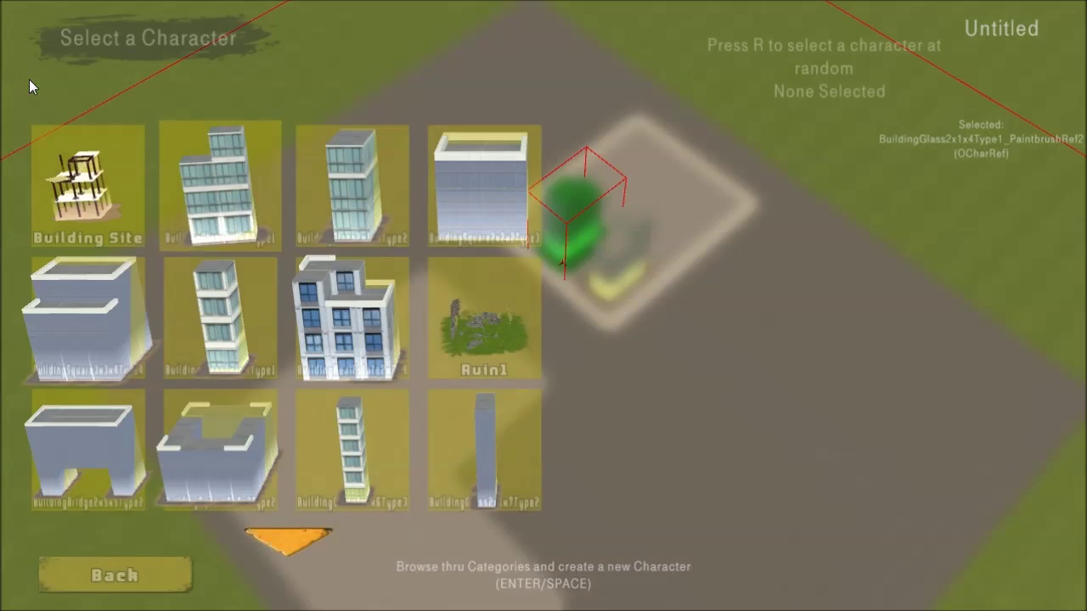
{"action": "left_click", "coordinate": [88, 182]}
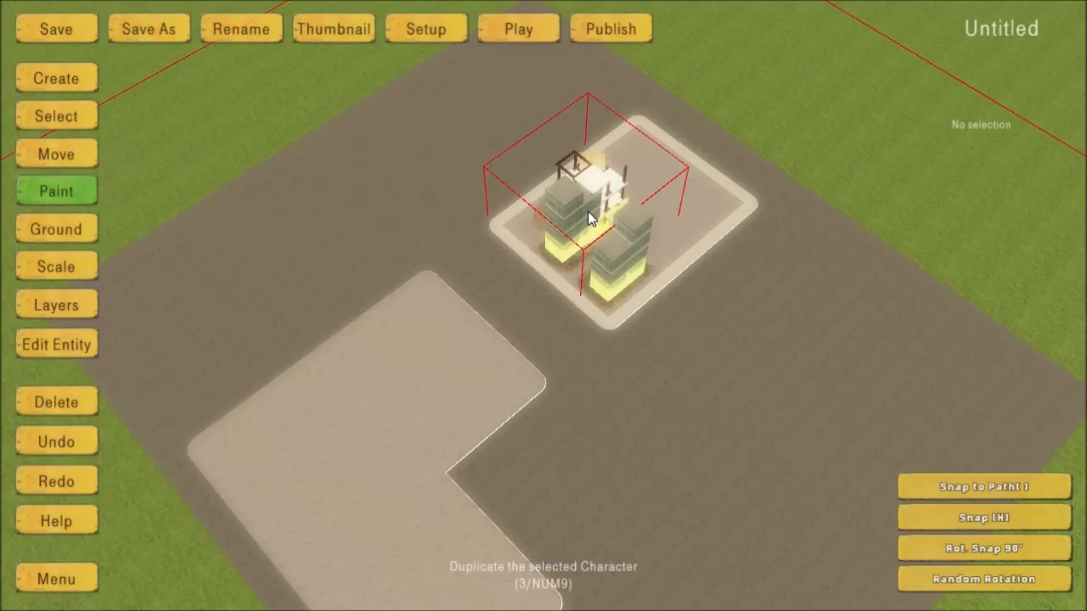
{"action": "left_click", "coordinate": [421, 334]}
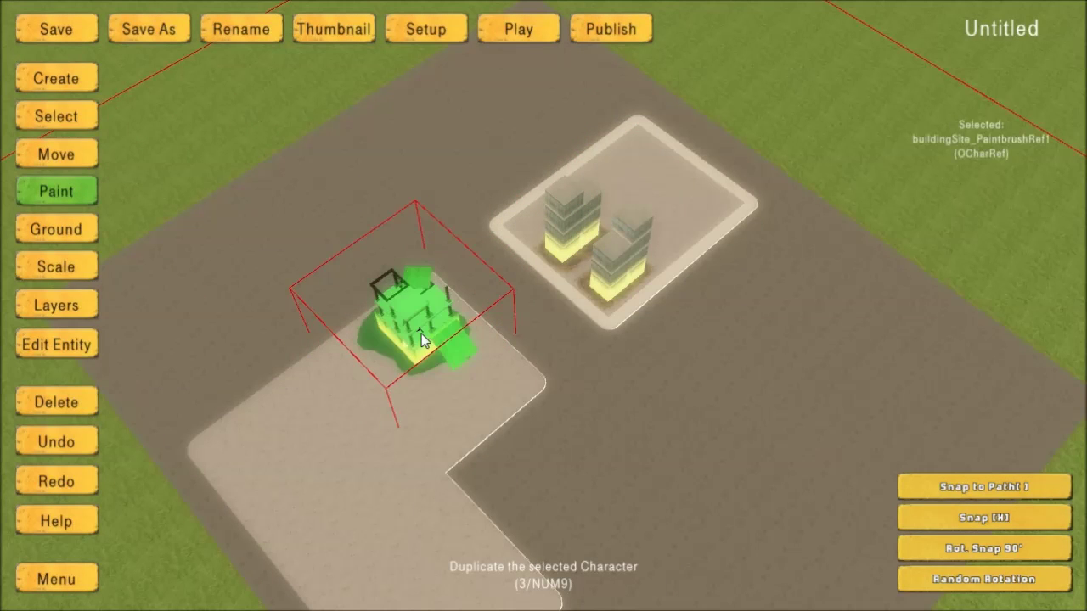
Place a BuildingGlass2x1x7Type2 tower on the L-shaped pavement beside the Building Site and stop painting.
{"action": "left_click", "coordinate": [43, 85]}
{"action": "left_click", "coordinate": [498, 442]}
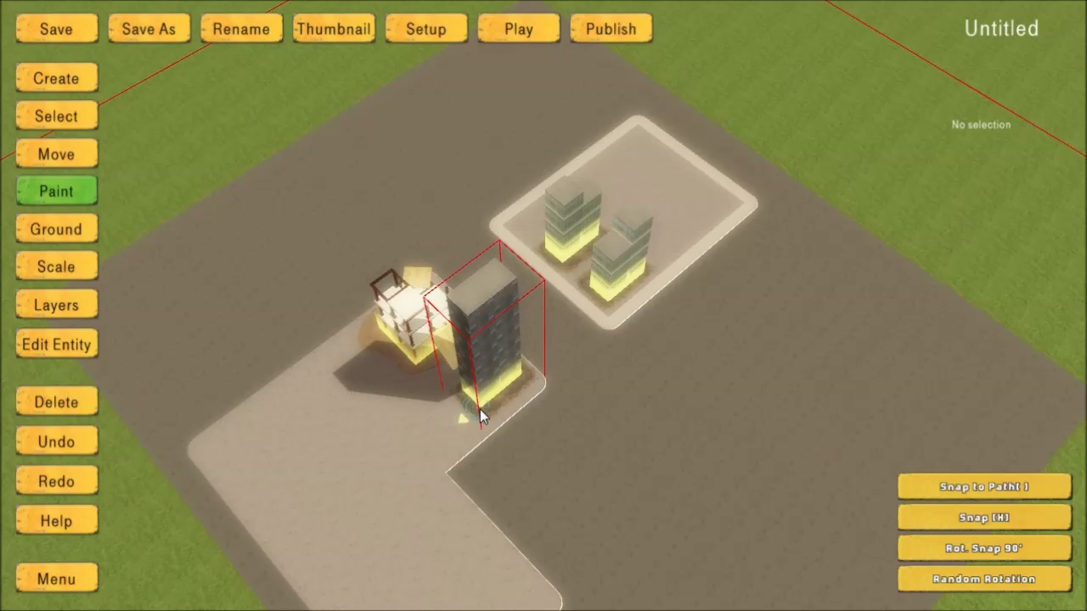
{"action": "left_click", "coordinate": [474, 413]}
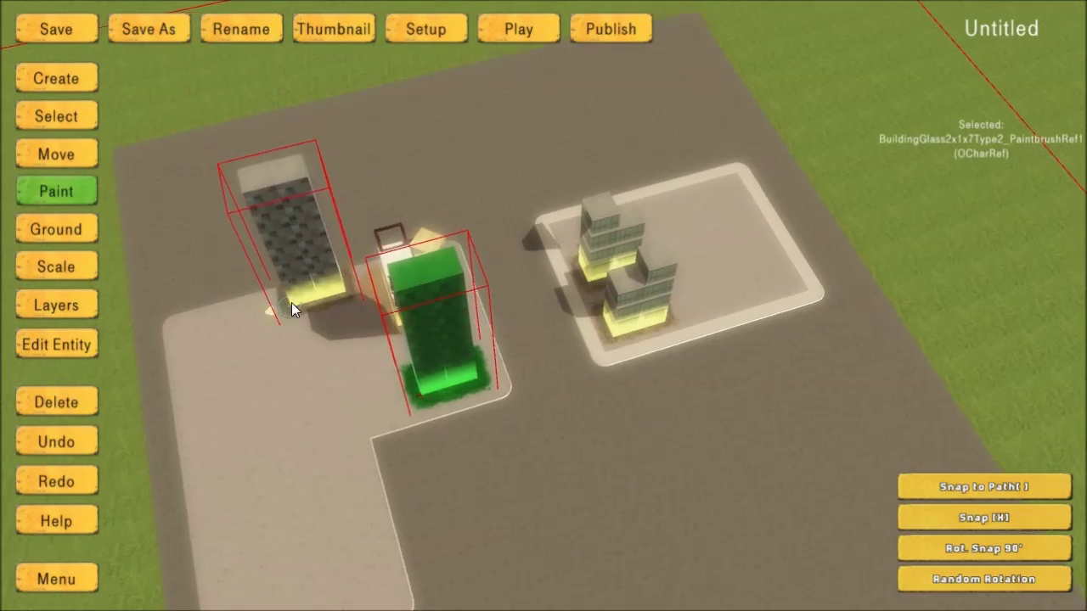
{"action": "scroll", "coordinate": [561, 488], "scroll_direction": "up", "scroll_amount": 3}
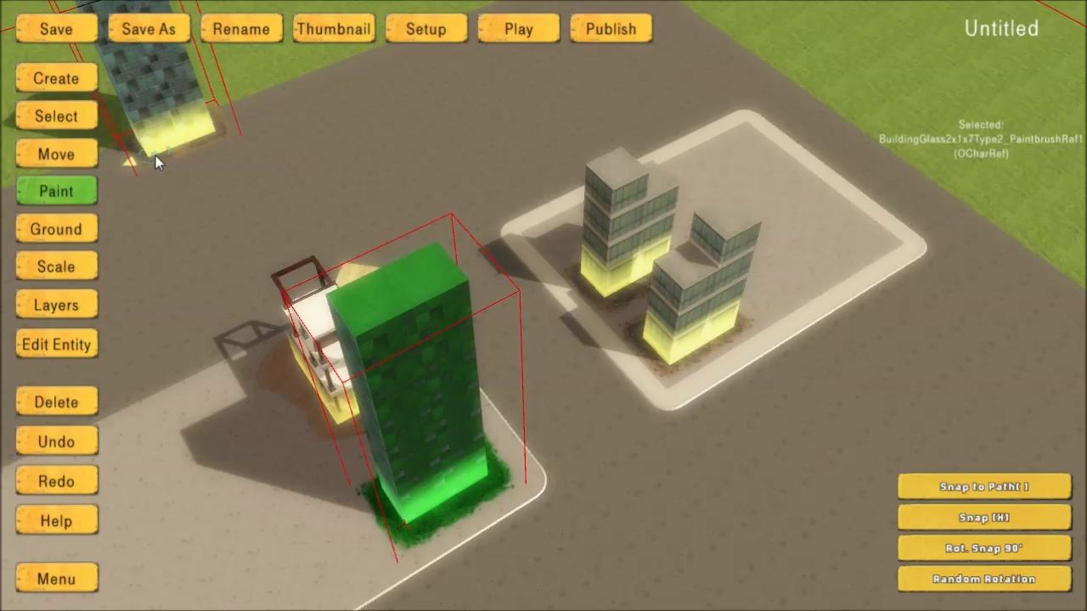
{"action": "key", "text": "Escape"}
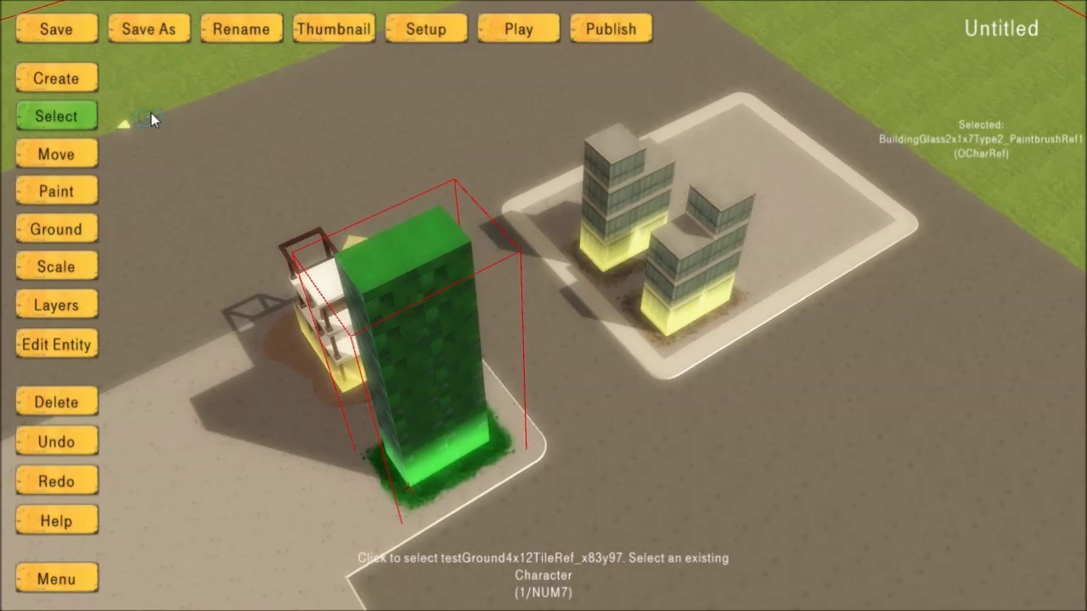
Create an Item Box from the Items category and set its item type to Car Controller.
{"action": "middle_click_drag", "start_coordinate": [510, 219], "coordinate": [174, 224]}
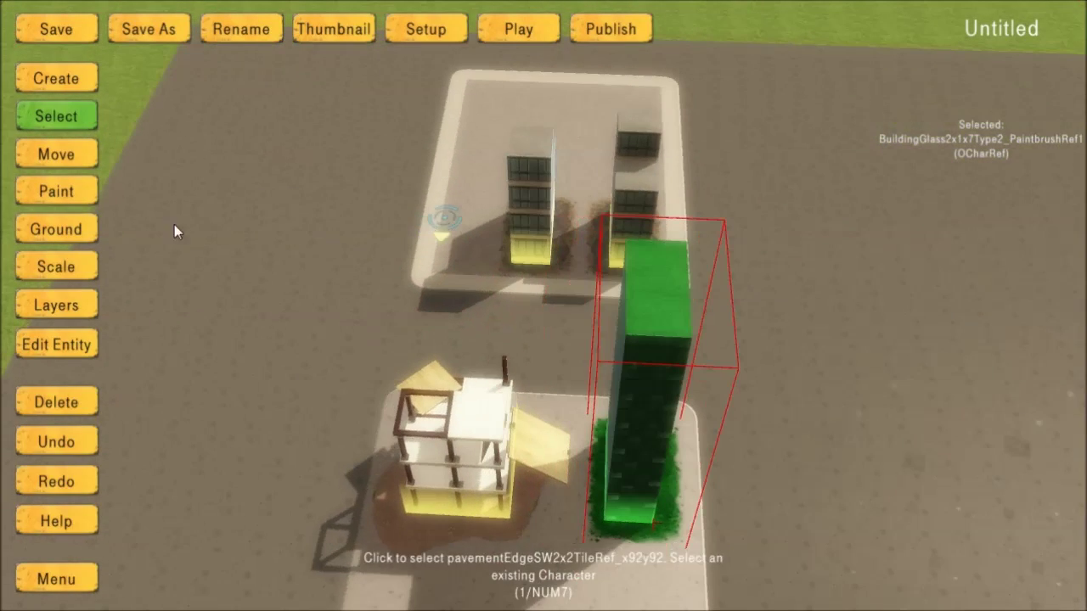
{"action": "left_click", "coordinate": [45, 78]}
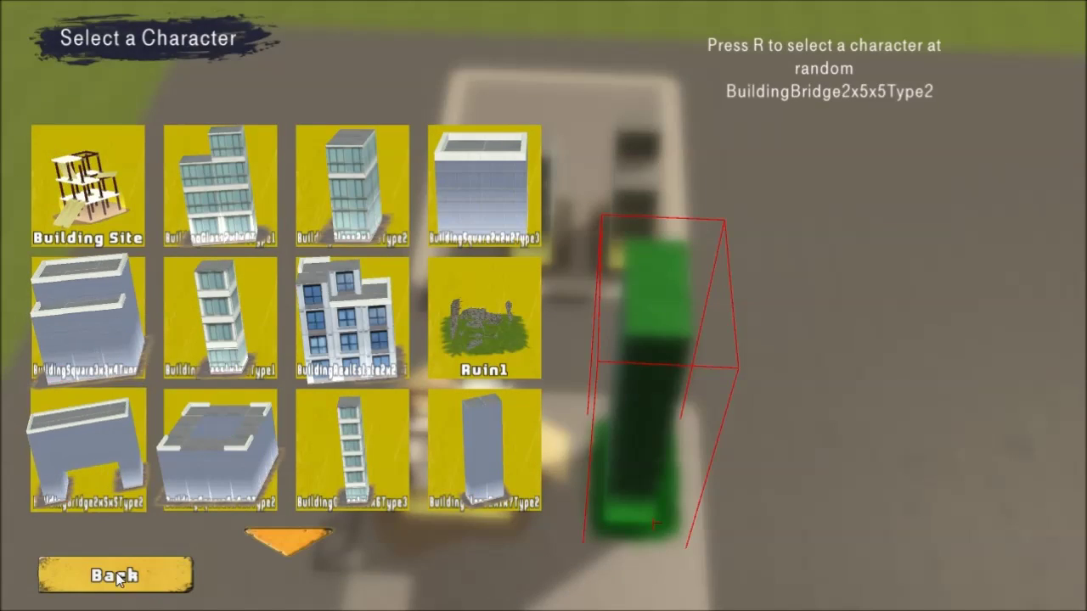
{"action": "left_click", "coordinate": [119, 579]}
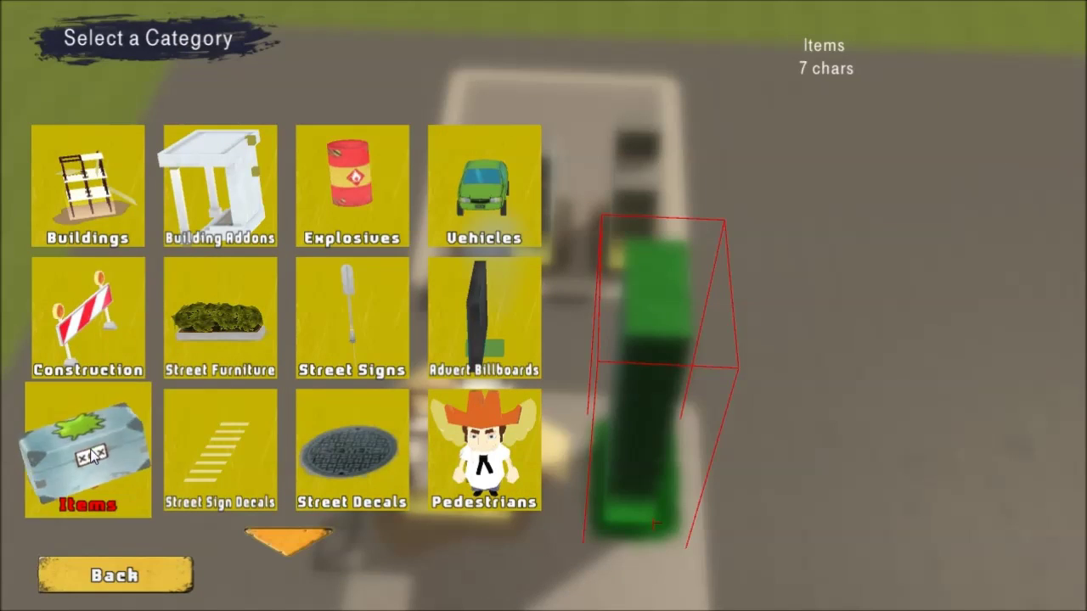
{"action": "left_click", "coordinate": [92, 456]}
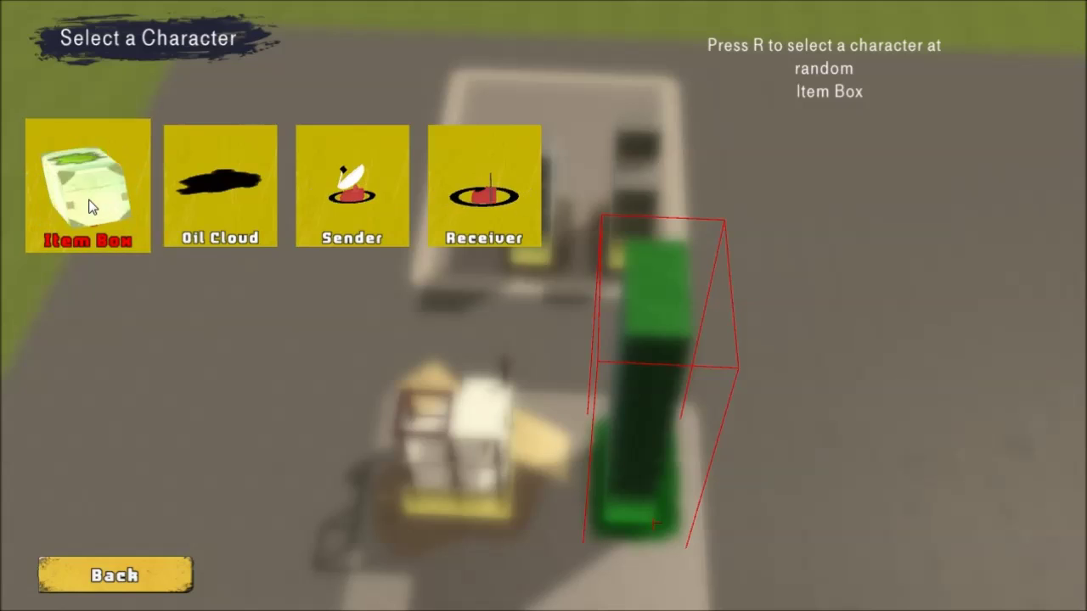
{"action": "left_click", "coordinate": [88, 199]}
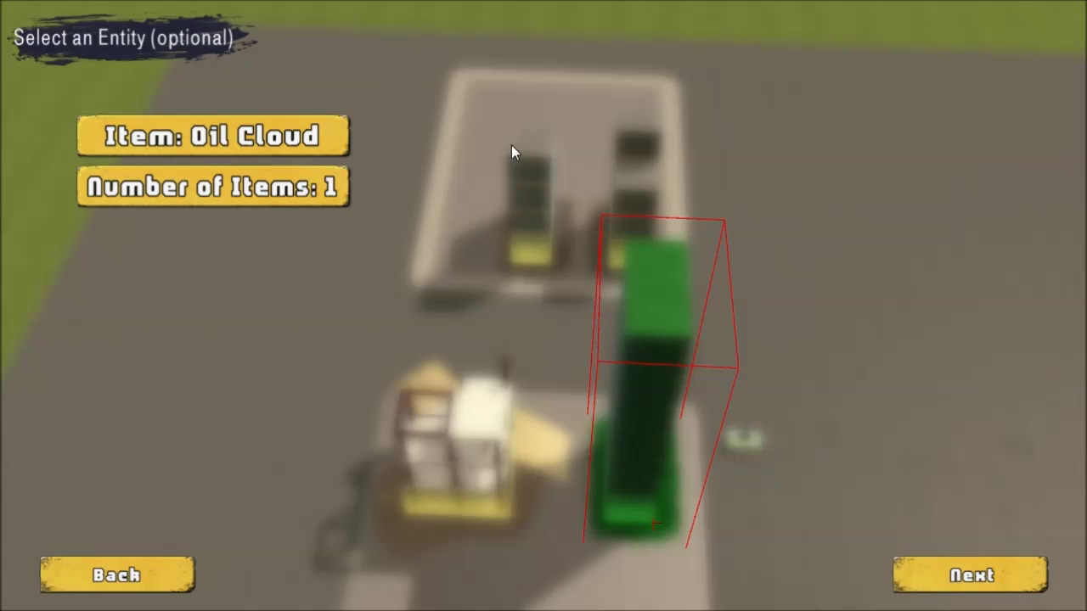
{"action": "left_click", "coordinate": [250, 144]}
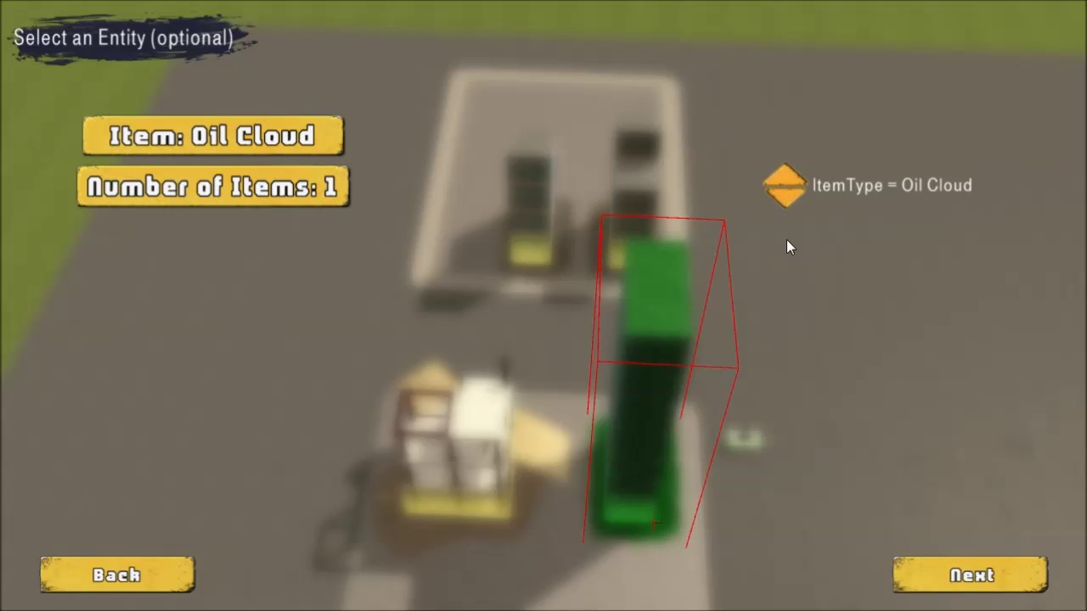
{"action": "left_click", "coordinate": [784, 175]}
{"action": "left_click", "coordinate": [785, 175]}
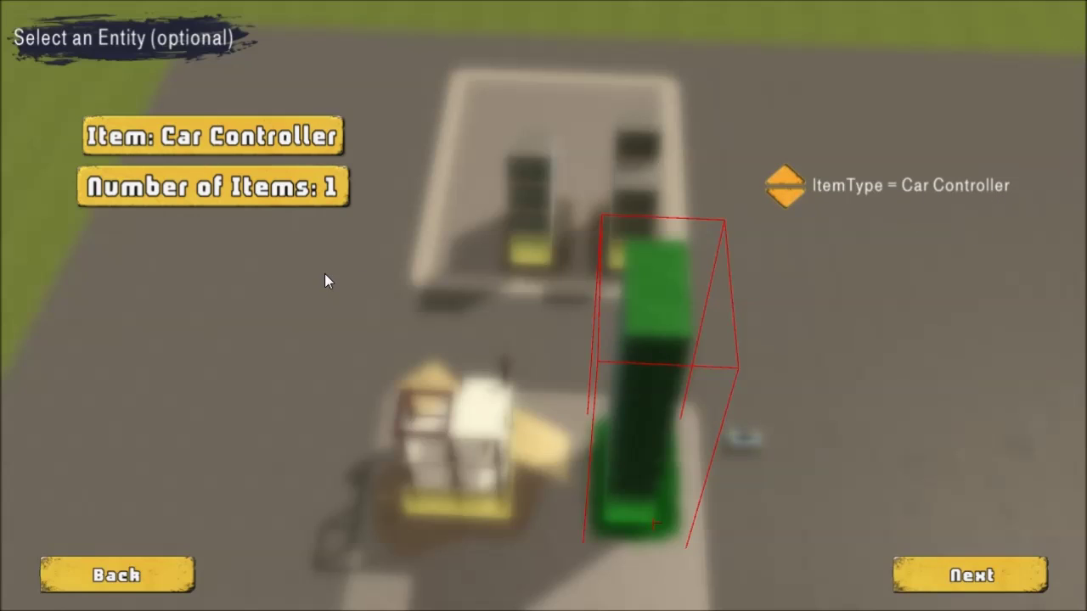
Set the Item Box's number of items to 6 and accept its settings.
{"action": "left_click", "coordinate": [238, 187]}
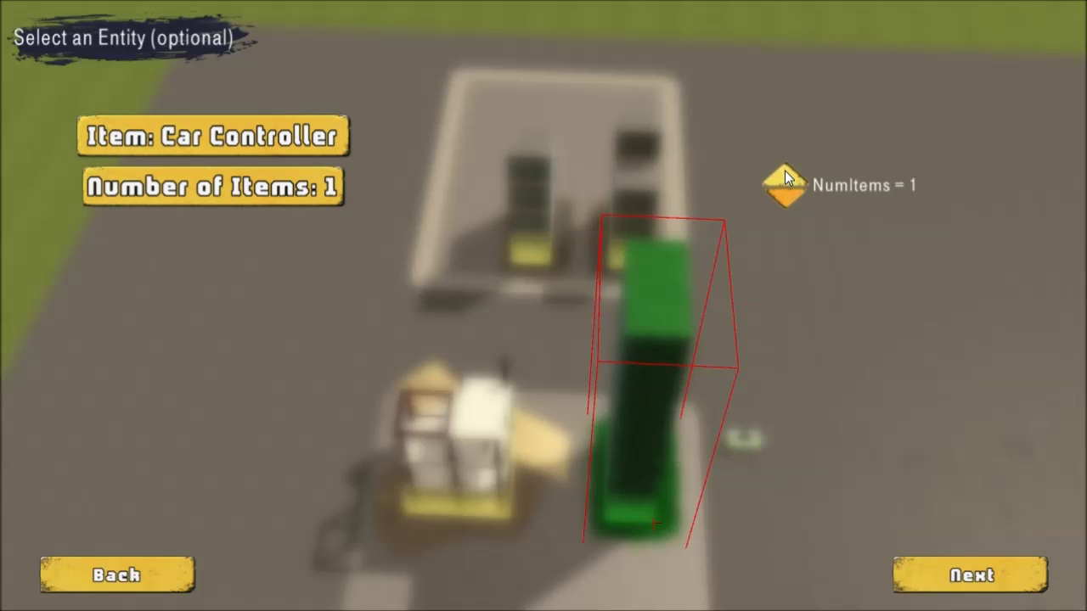
{"action": "left_click", "coordinate": [784, 175]}
{"action": "left_click", "coordinate": [785, 175]}
{"action": "left_click", "coordinate": [784, 175]}
{"action": "left_click", "coordinate": [784, 175]}
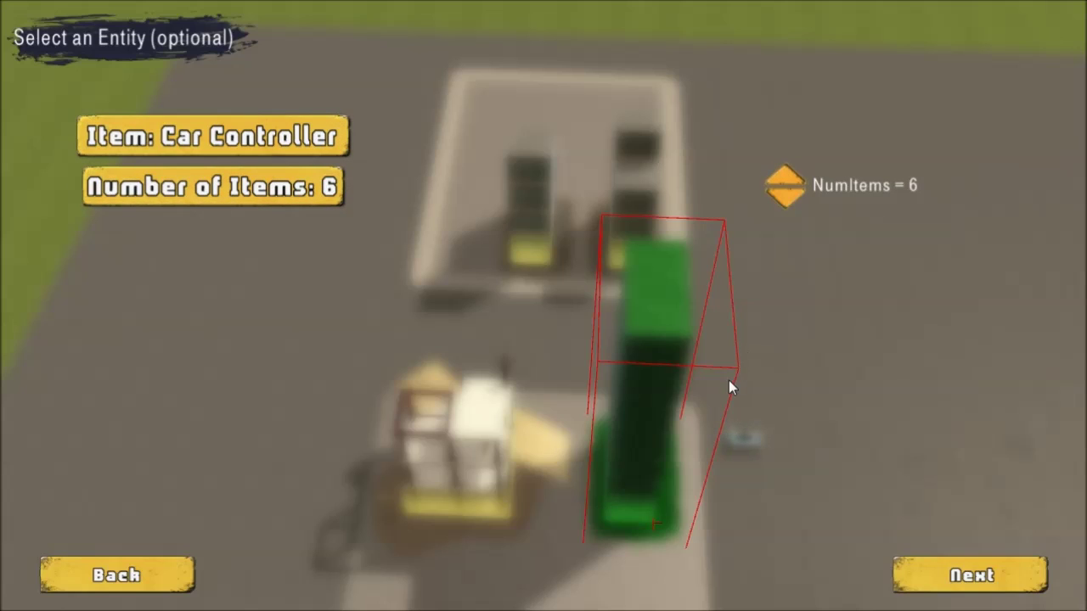
{"action": "left_click", "coordinate": [954, 574]}
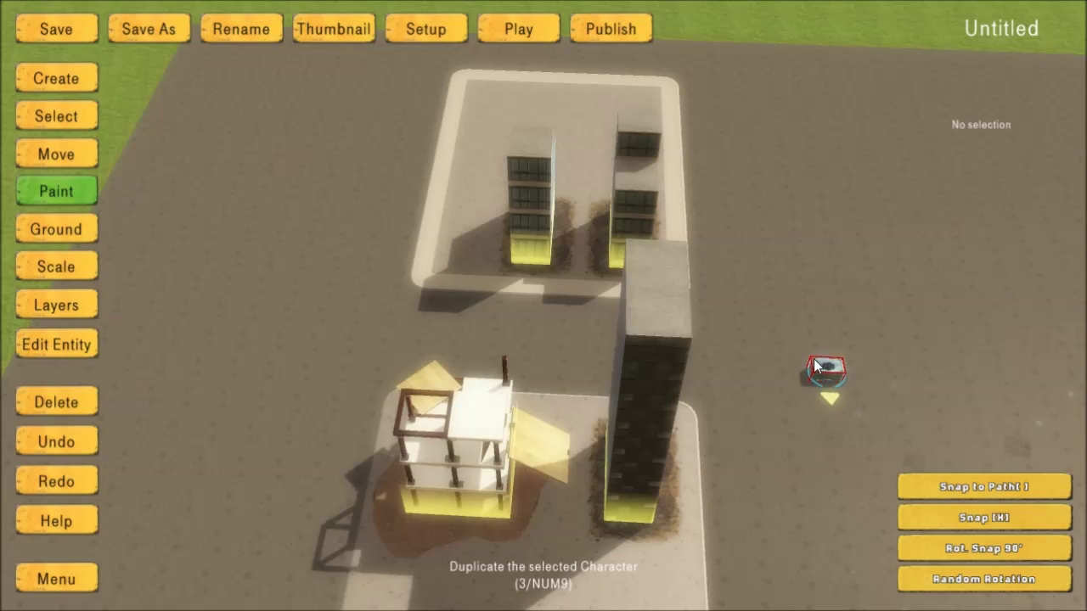
Place the Item Box on the lower roof of one of the two small glass buildings on the sidewalk block.
{"action": "key", "text": "w"}
{"action": "key", "text": "w"}
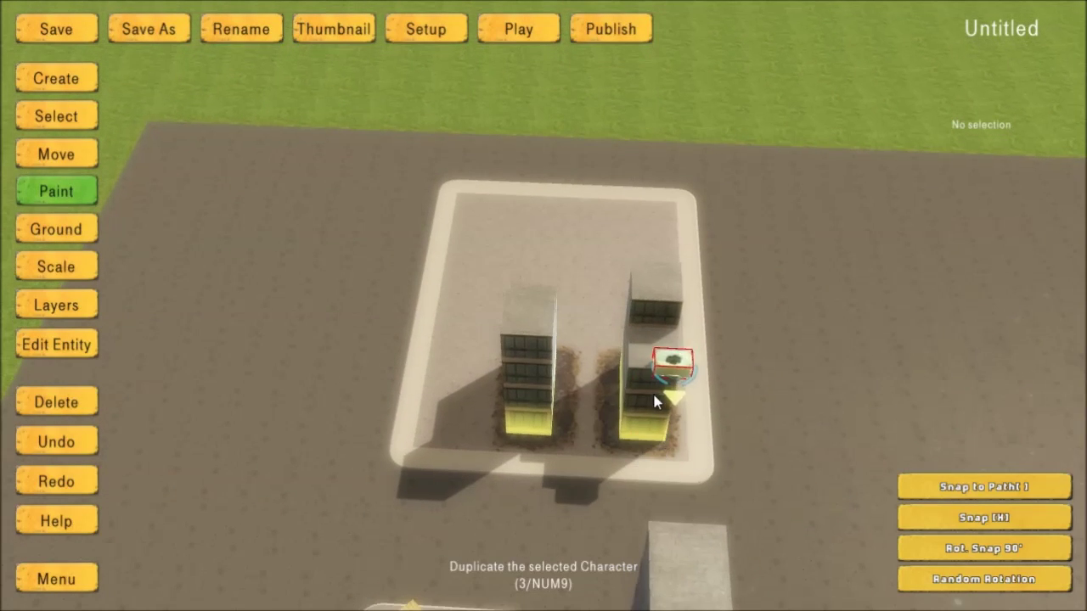
{"action": "left_click", "coordinate": [652, 347]}
{"action": "key", "text": "s"}
{"action": "key", "text": "d"}
{"action": "key", "text": "w"}
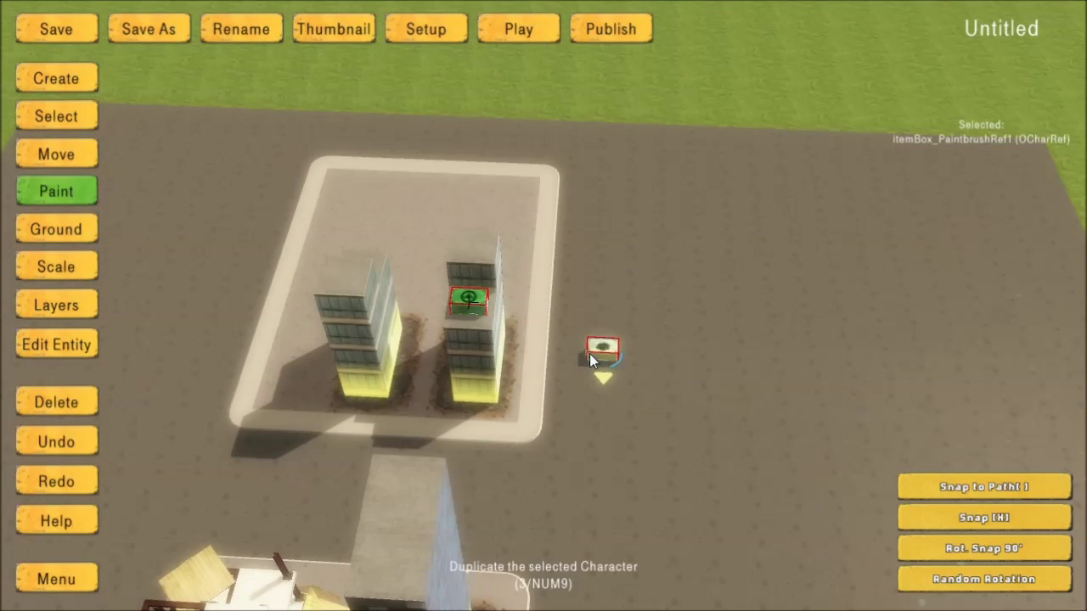
Leave painting mode and look over the pavement blocks, buildings and surrounding asphalt from above.
{"action": "key", "text": "1"}
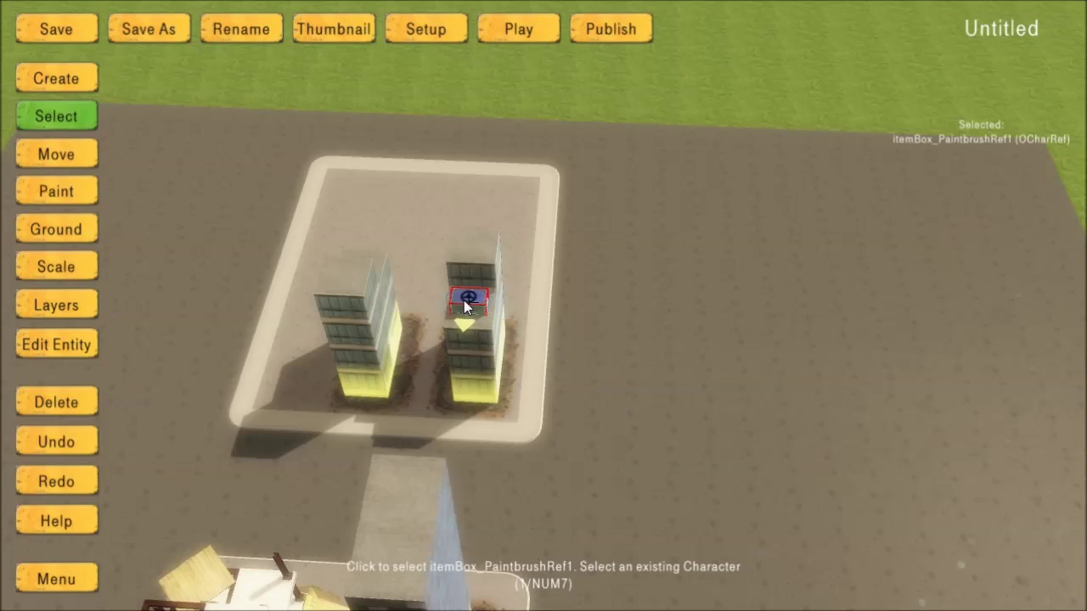
{"action": "key", "text": "s"}
{"action": "middle_click_drag", "start_coordinate": [743, 421], "coordinate": [650, 420]}
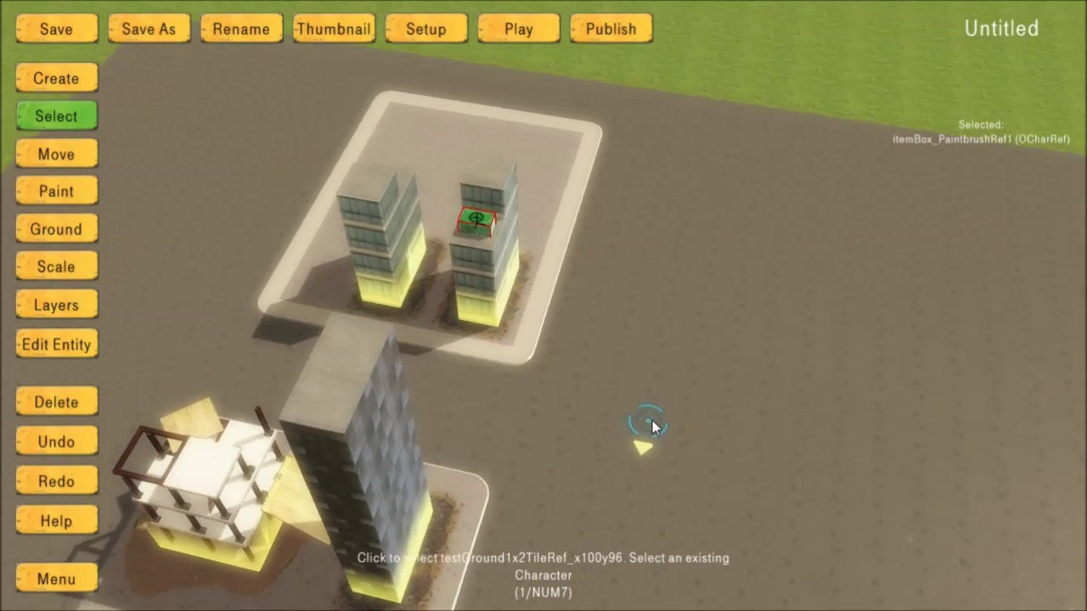
{"action": "middle_click_drag", "start_coordinate": [546, 296], "coordinate": [570, 390]}
{"action": "scroll", "coordinate": [570, 397], "scroll_direction": "down", "scroll_amount": 5}
{"action": "key", "text": "a"}
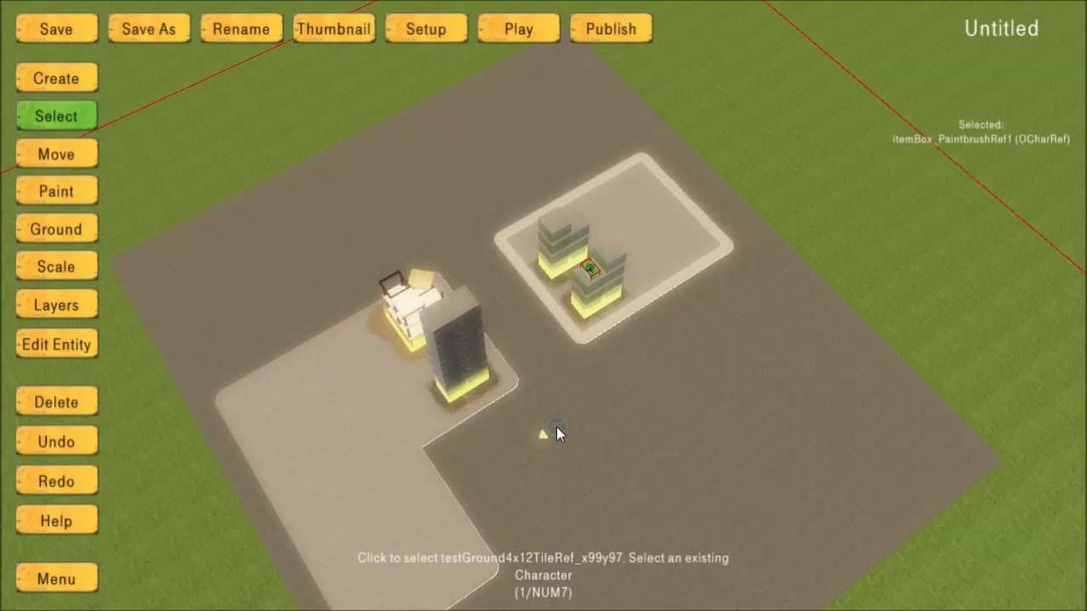
{"action": "middle_click_drag", "start_coordinate": [556, 434], "coordinate": [509, 431]}
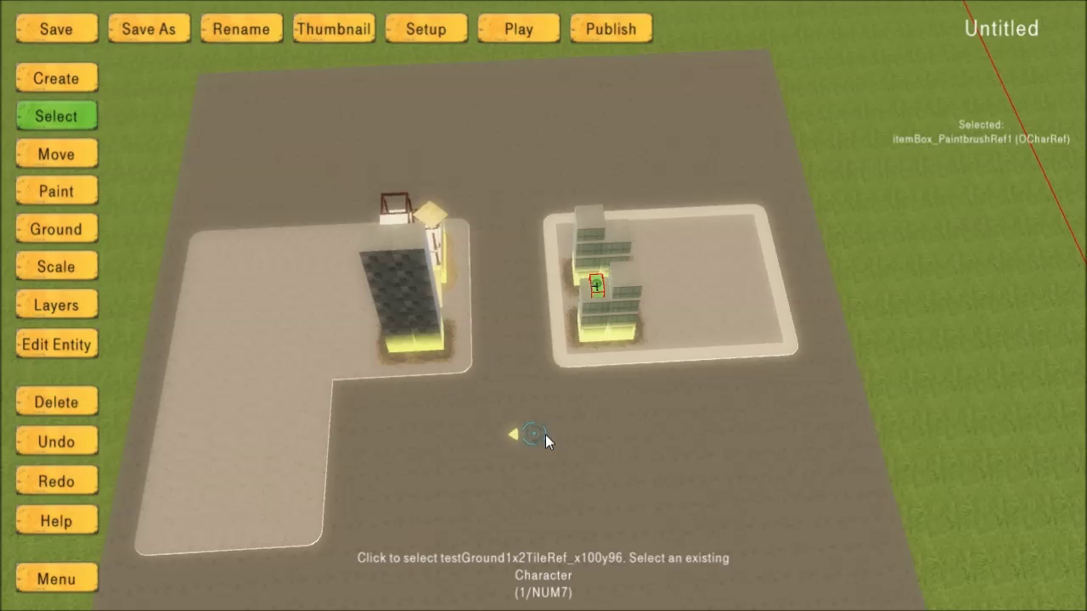
{"action": "scroll", "coordinate": [515, 440], "scroll_direction": "up", "scroll_amount": 1}
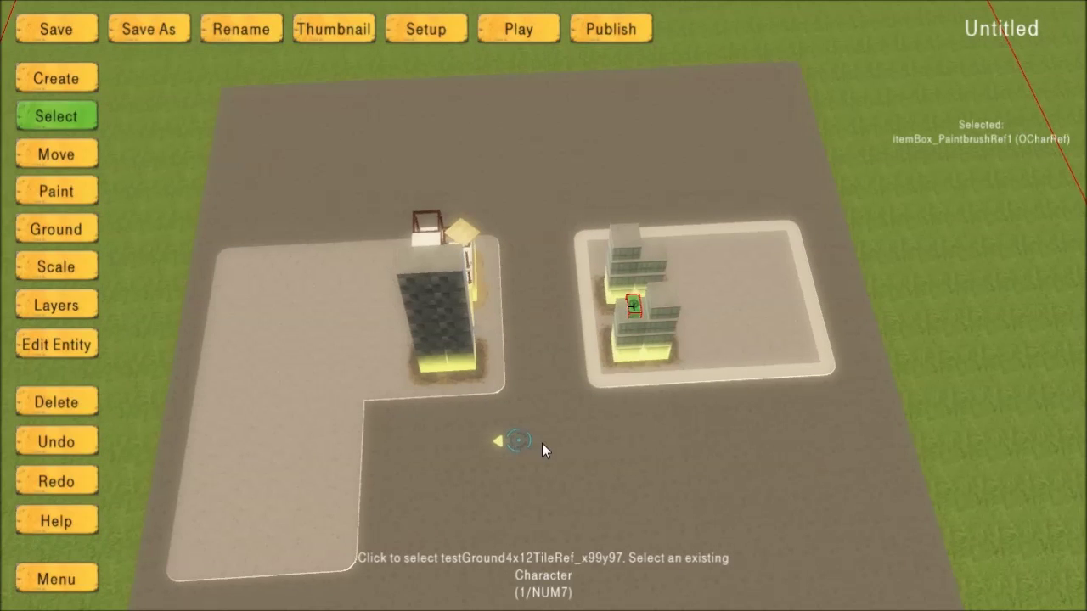
{"action": "scroll", "coordinate": [562, 385], "scroll_direction": "up", "scroll_amount": 2}
{"action": "key", "text": "w"}
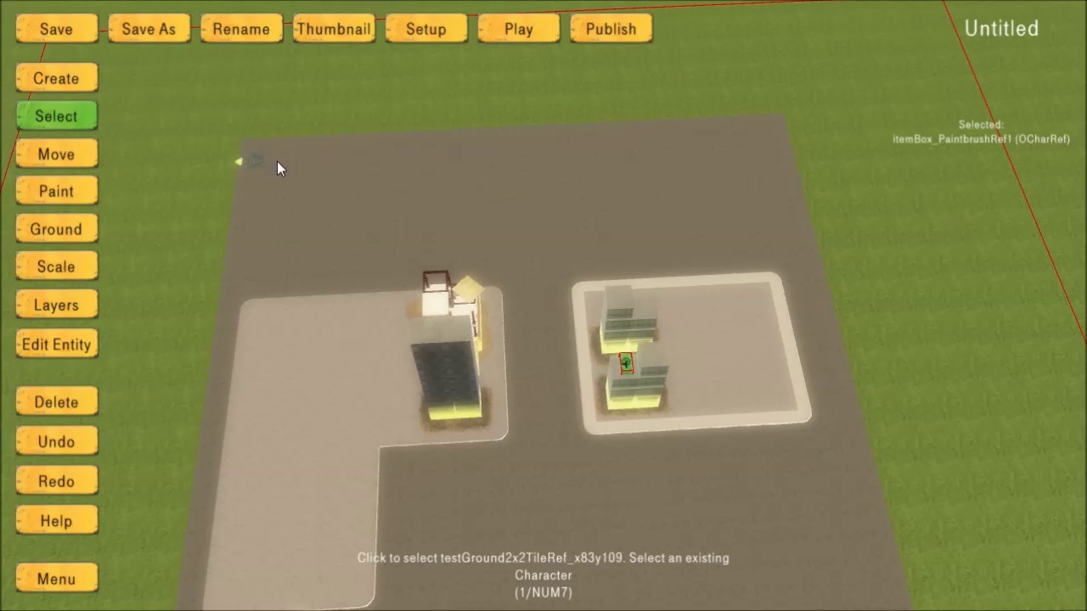
{"action": "key", "text": "s"}
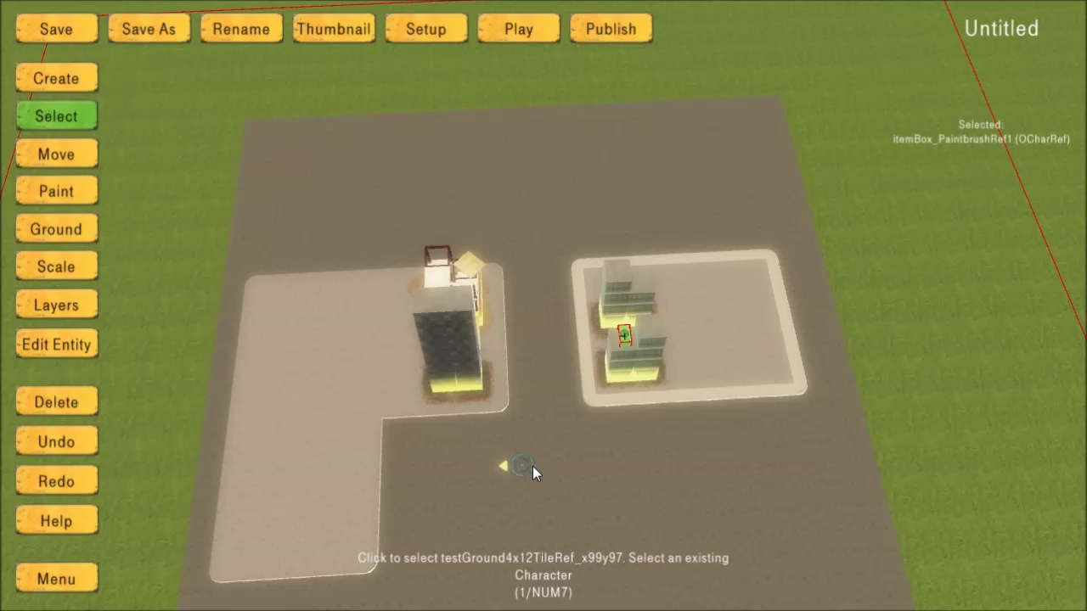
Create a Street Line 1x3 from Street Sign Decals and lay two end to end along the road behind the Building Site.
{"action": "left_click", "coordinate": [77, 81]}
{"action": "left_click", "coordinate": [117, 574]}
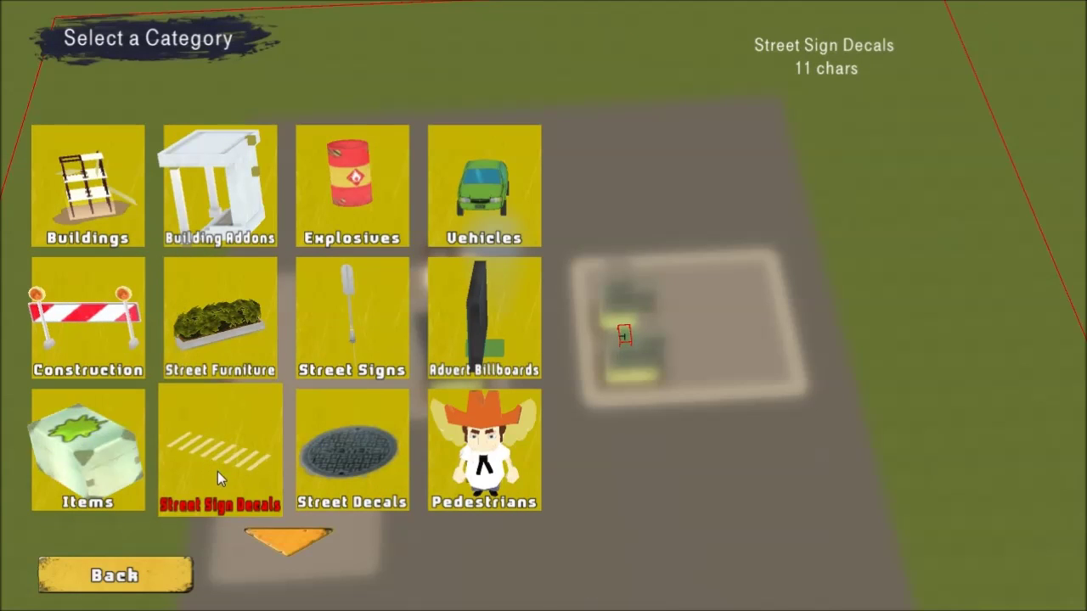
{"action": "left_click", "coordinate": [229, 465]}
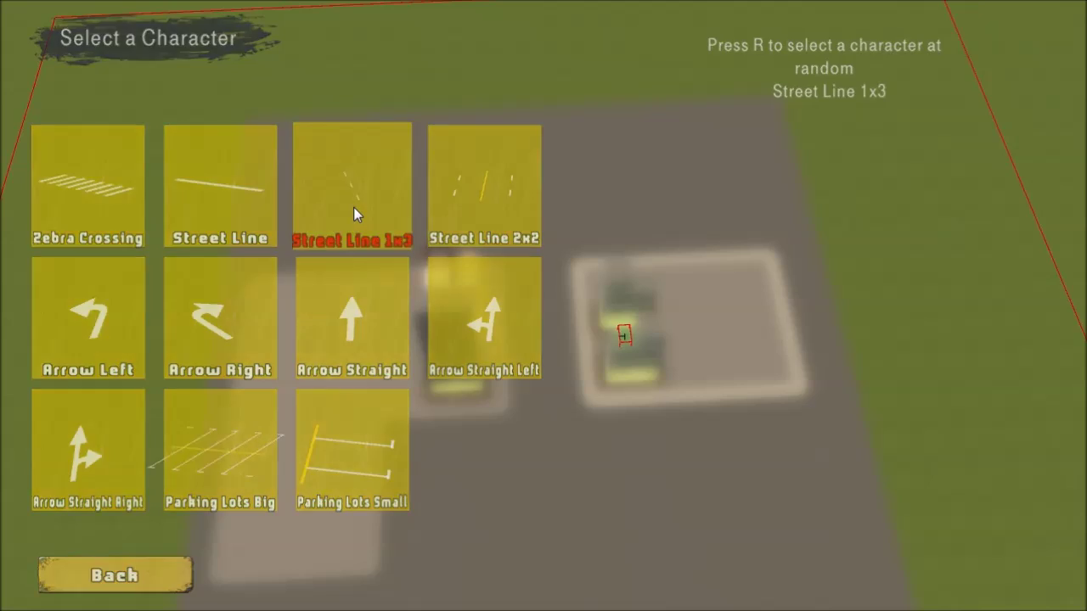
{"action": "left_click", "coordinate": [353, 212]}
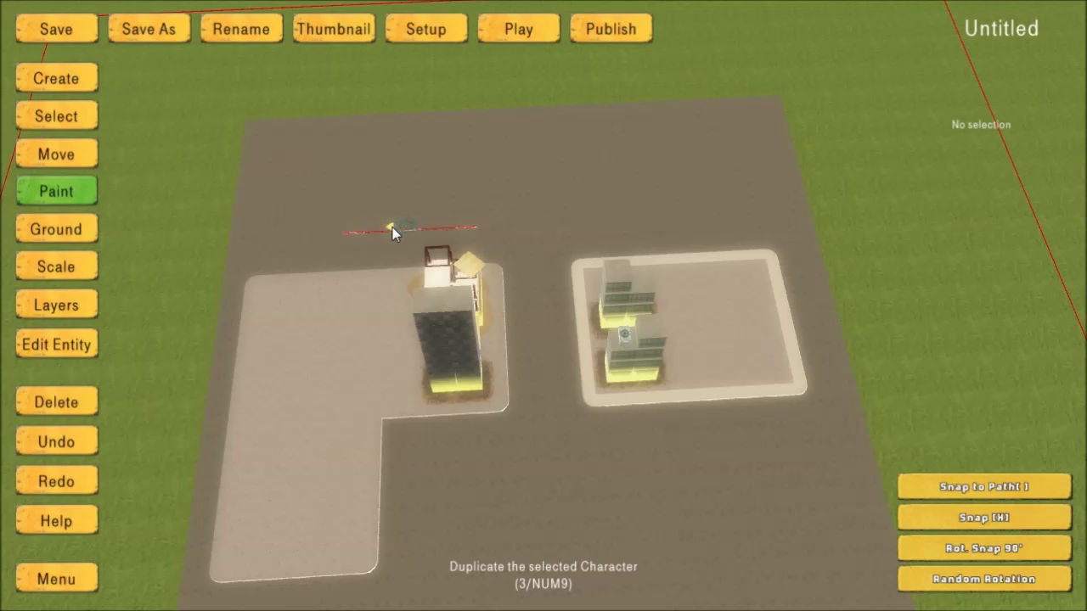
{"action": "key", "text": "w"}
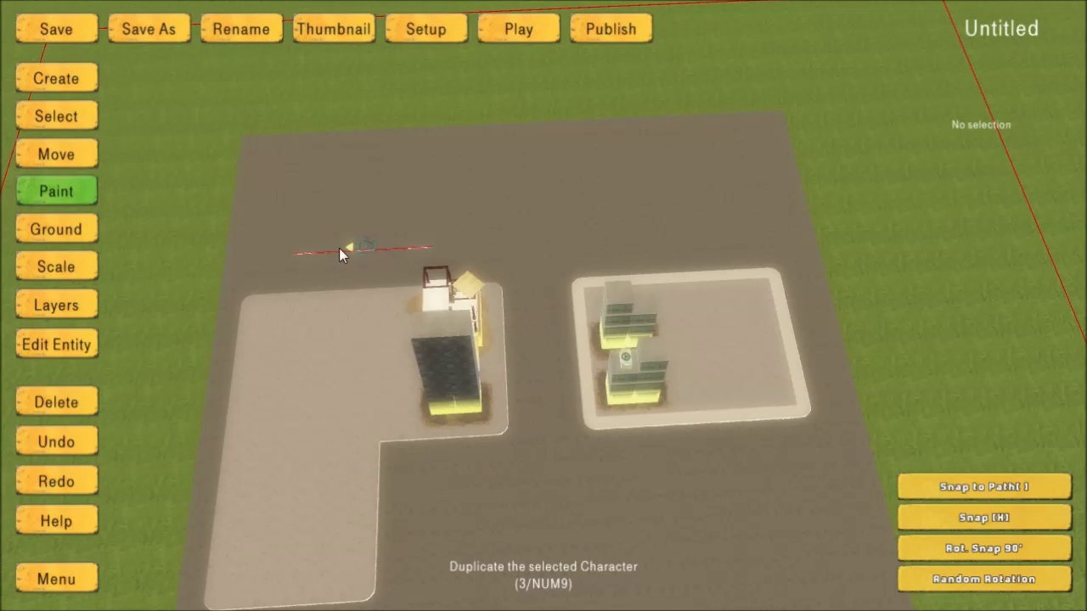
{"action": "left_click", "coordinate": [296, 247]}
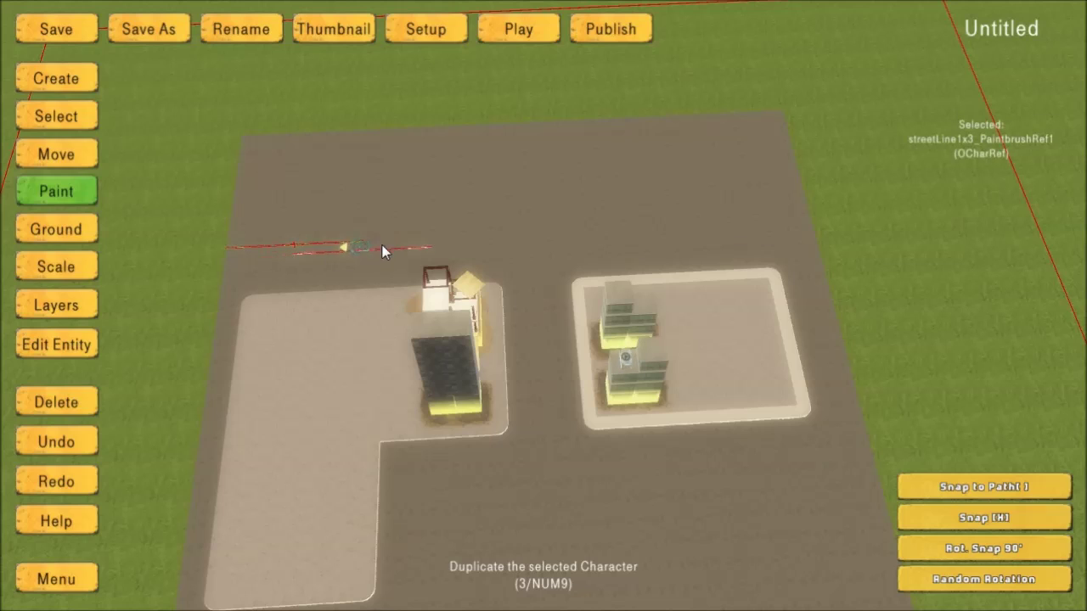
{"action": "left_click", "coordinate": [440, 241]}
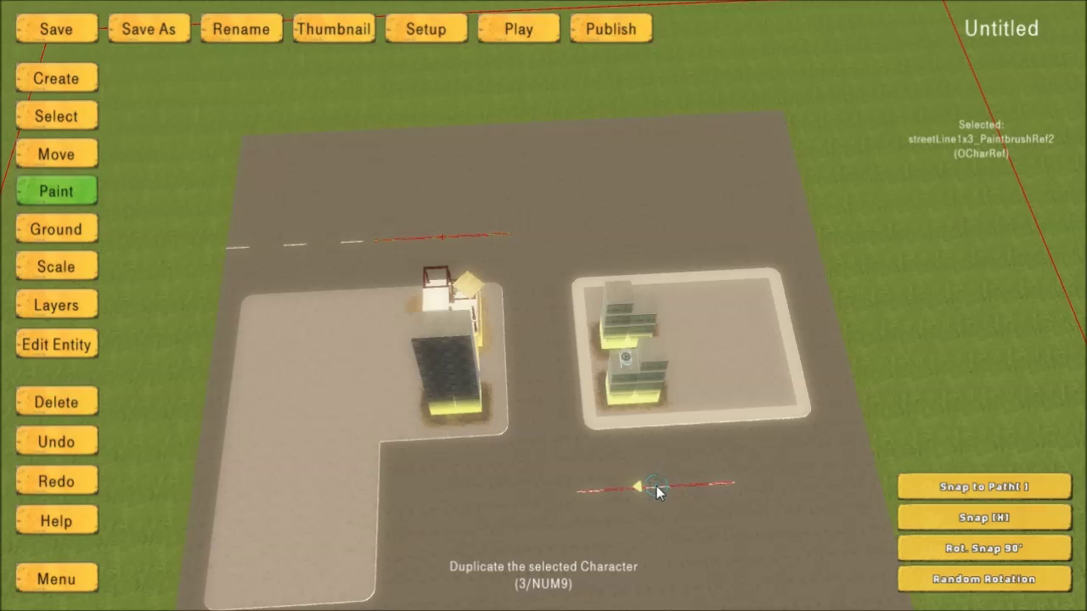
Lay two Street Line 1x3 decals down the road between the blocks and two along the road in front of the rectangular block.
{"action": "left_click", "coordinate": [538, 324]}
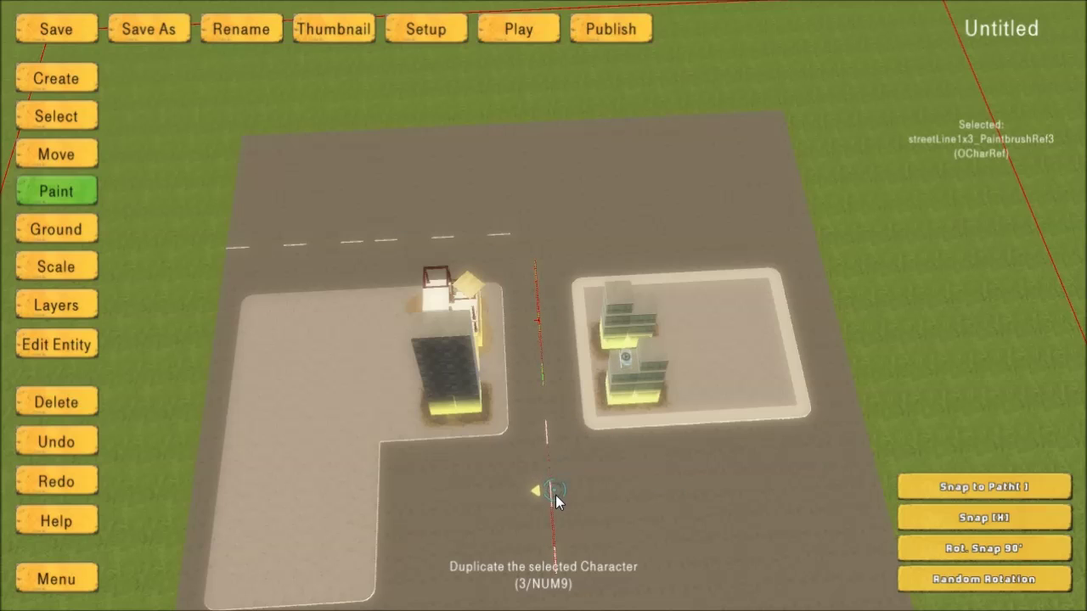
{"action": "left_click", "coordinate": [561, 505]}
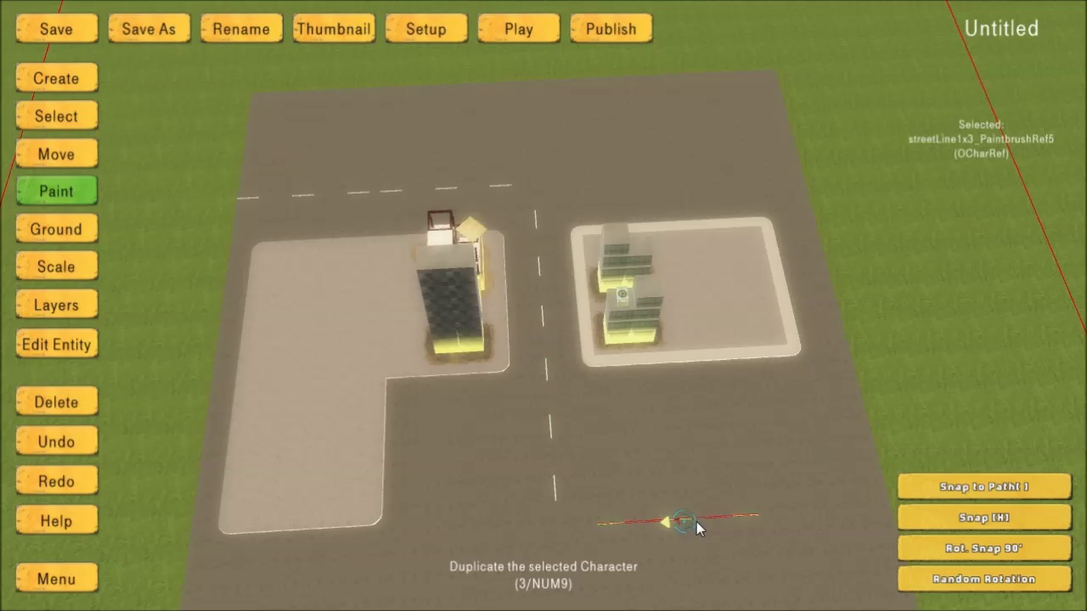
{"action": "left_click", "coordinate": [856, 510]}
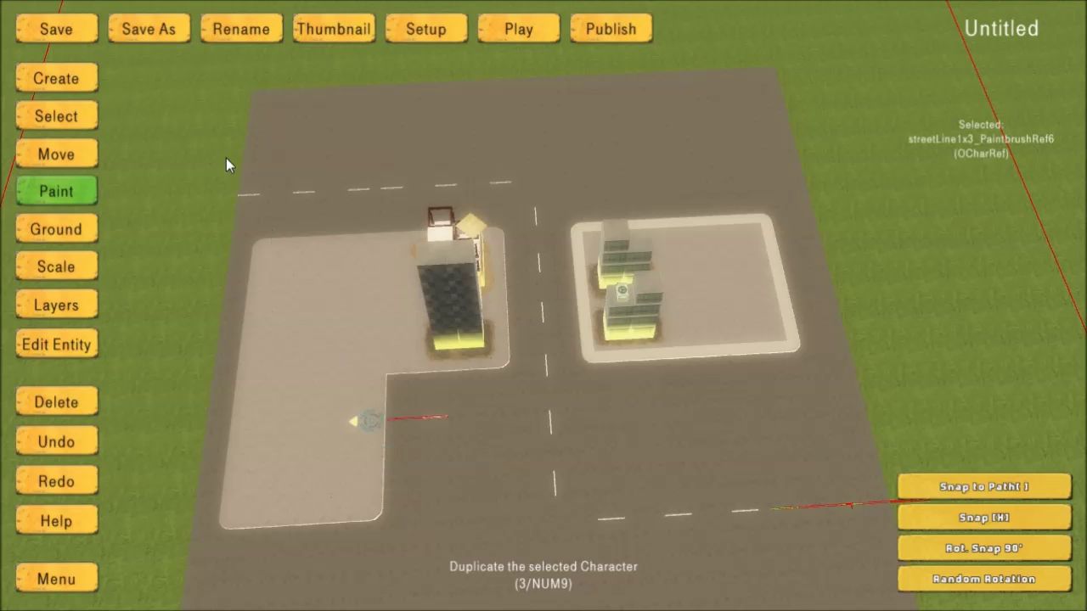
Create a Tires Tracks Decal 2x6 from Street Decals and place two along the dashed road between the two blocks.
{"action": "left_click", "coordinate": [55, 75]}
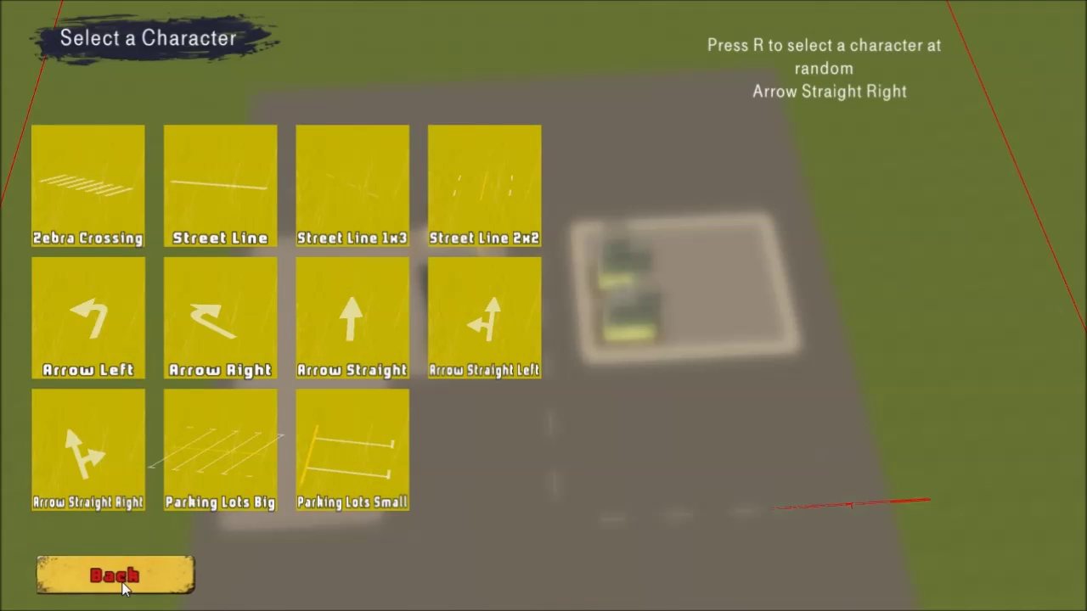
{"action": "left_click", "coordinate": [115, 576]}
{"action": "left_click", "coordinate": [345, 463]}
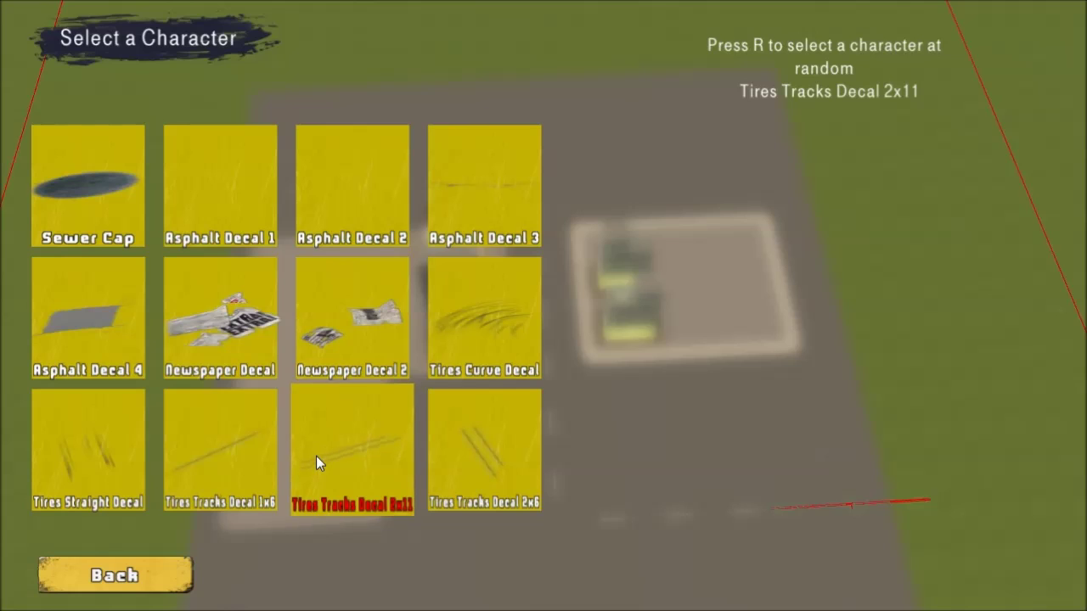
{"action": "left_click", "coordinate": [447, 456]}
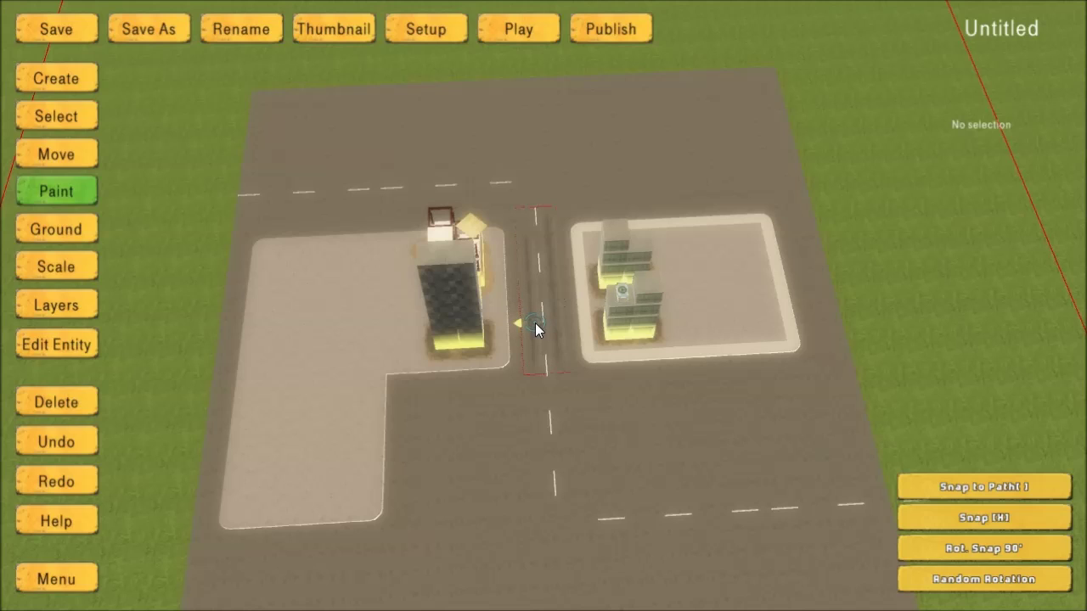
{"action": "left_click", "coordinate": [536, 309]}
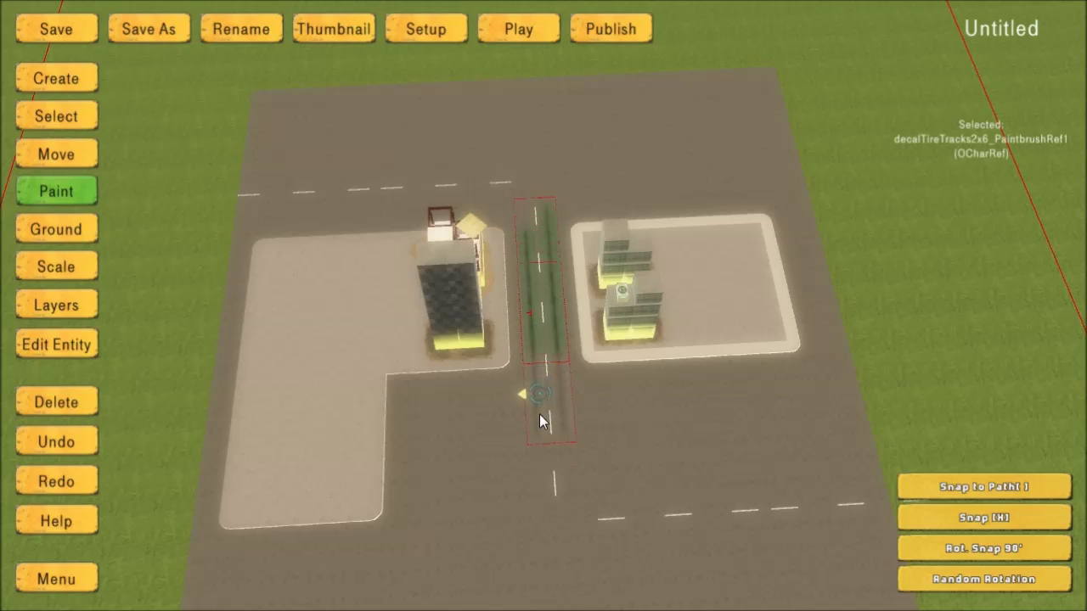
{"action": "left_click", "coordinate": [537, 443]}
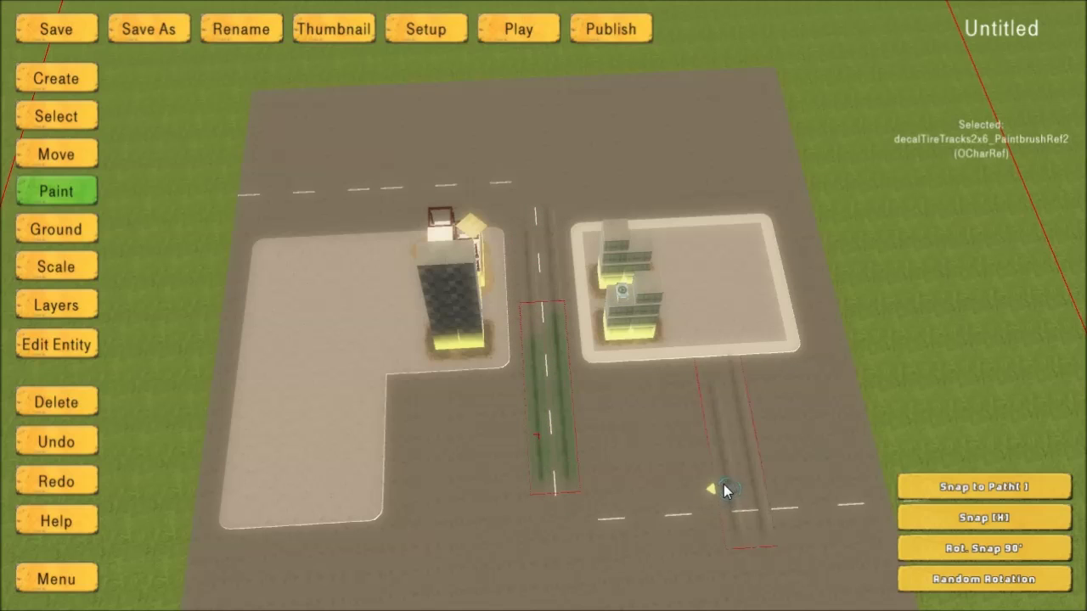
Place one tire track decal on the road in front of the rectangular block and two on the road behind the Building Site.
{"action": "left_click", "coordinate": [755, 524]}
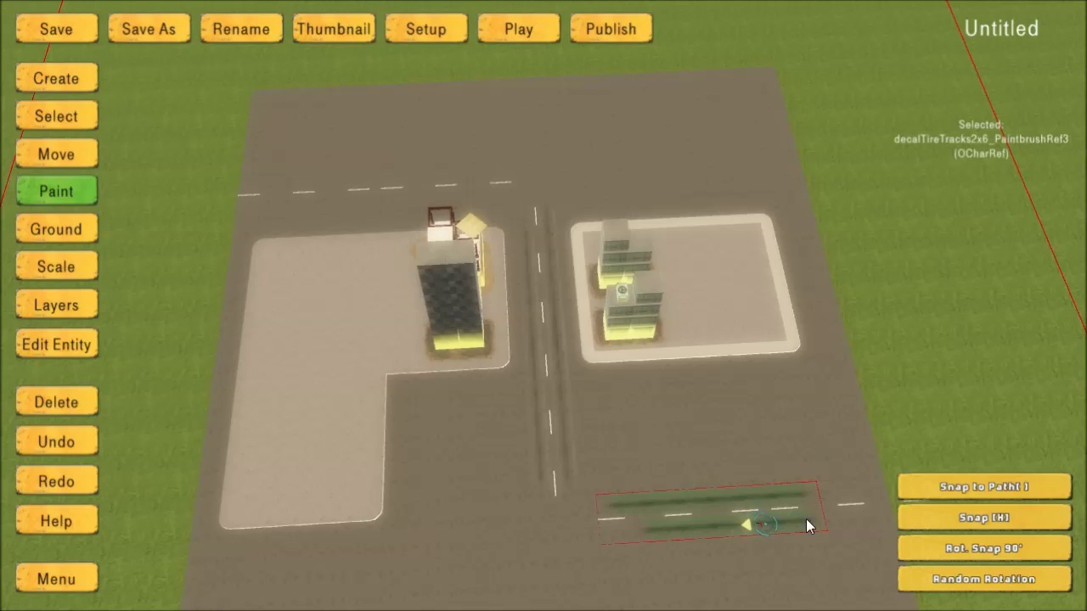
{"action": "left_click", "coordinate": [455, 191]}
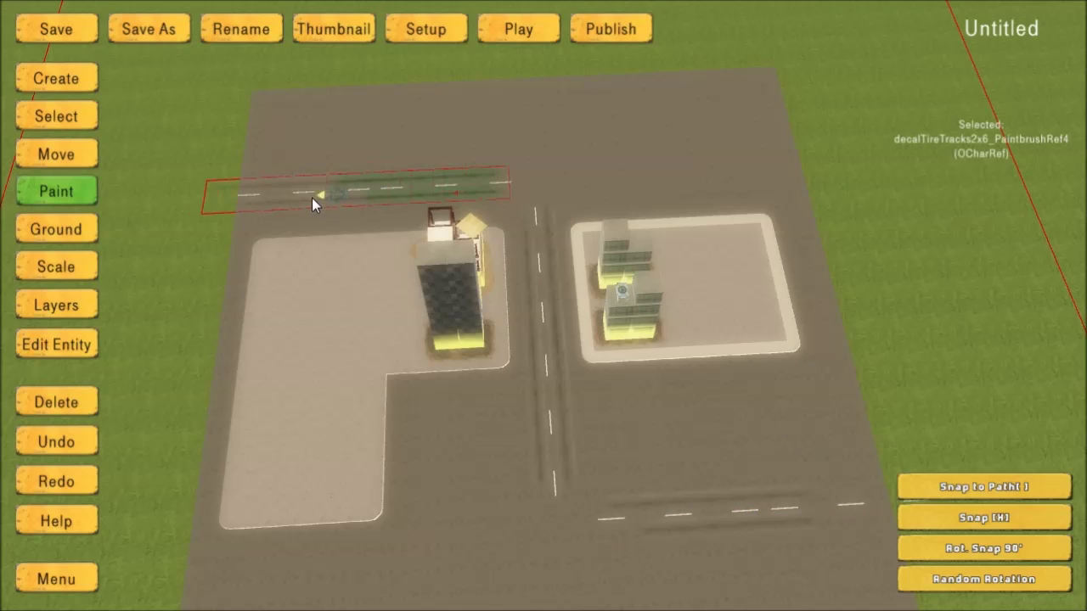
{"action": "left_click", "coordinate": [282, 200]}
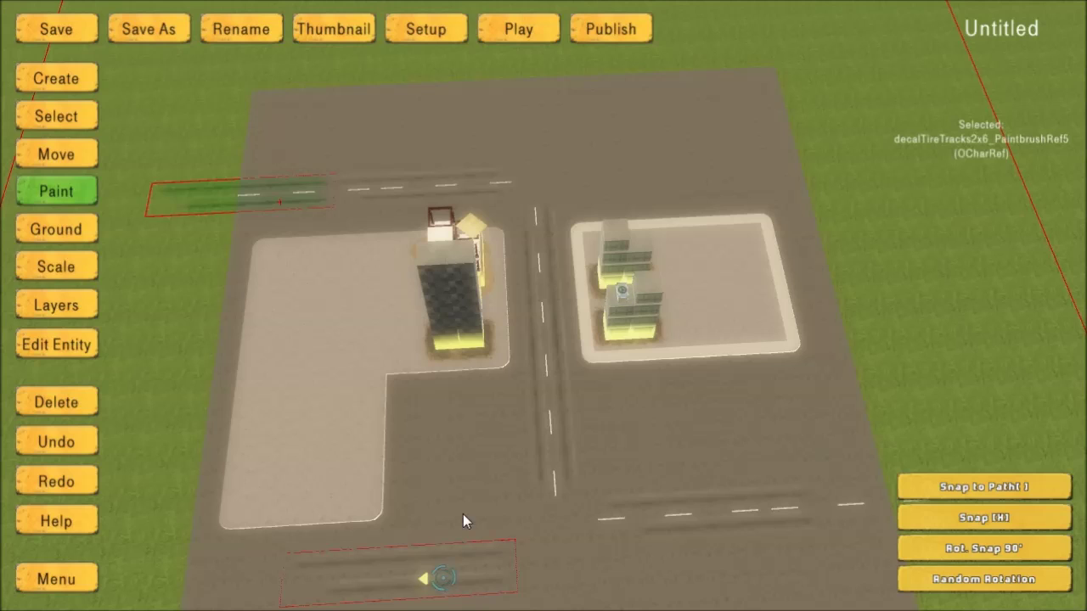
Create a Vehicle Path from the Vehicles category and accept a path velocity of 12.
{"action": "left_click", "coordinate": [47, 82]}
{"action": "left_click", "coordinate": [142, 583]}
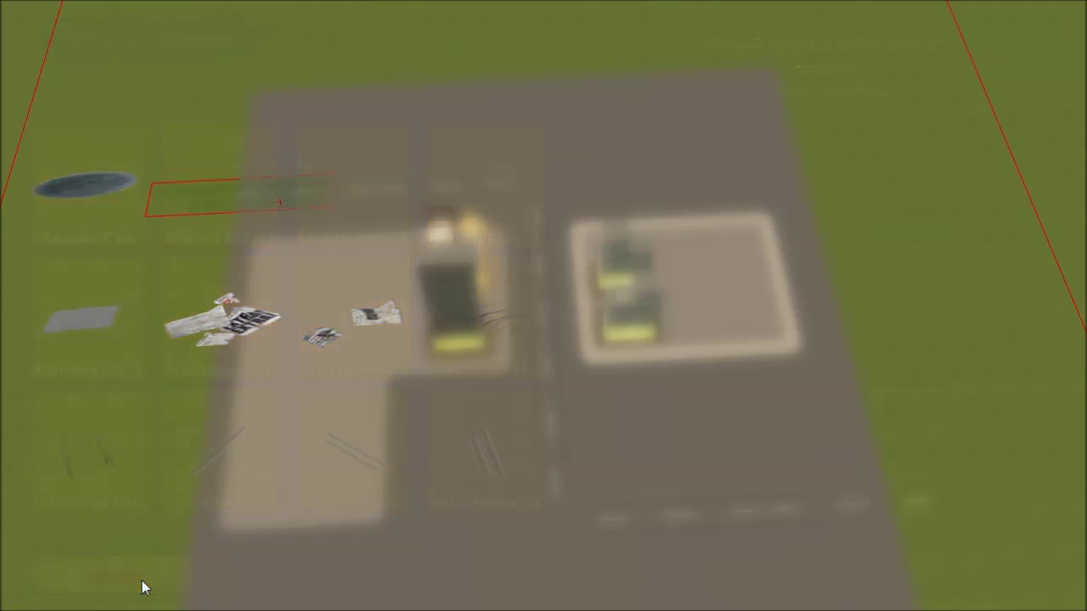
{"action": "left_click", "coordinate": [485, 178]}
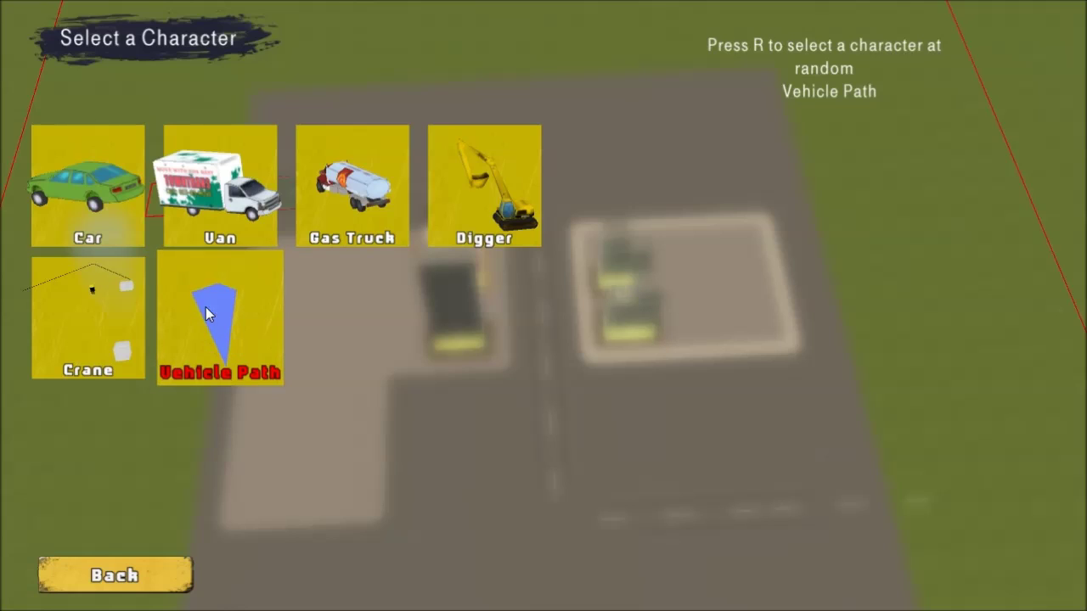
{"action": "left_click", "coordinate": [239, 327]}
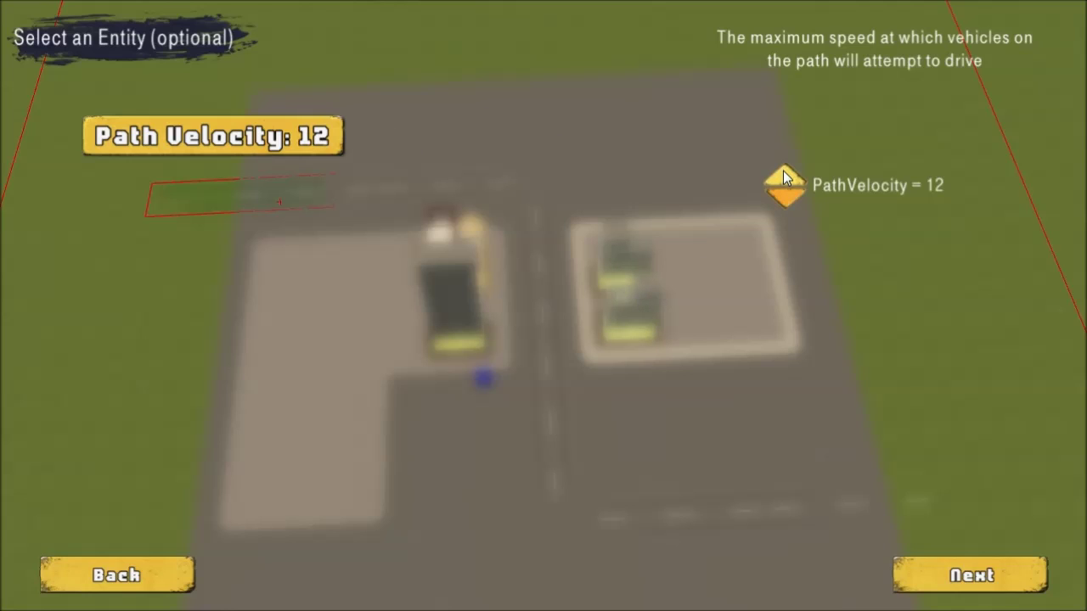
{"action": "left_click", "coordinate": [972, 579]}
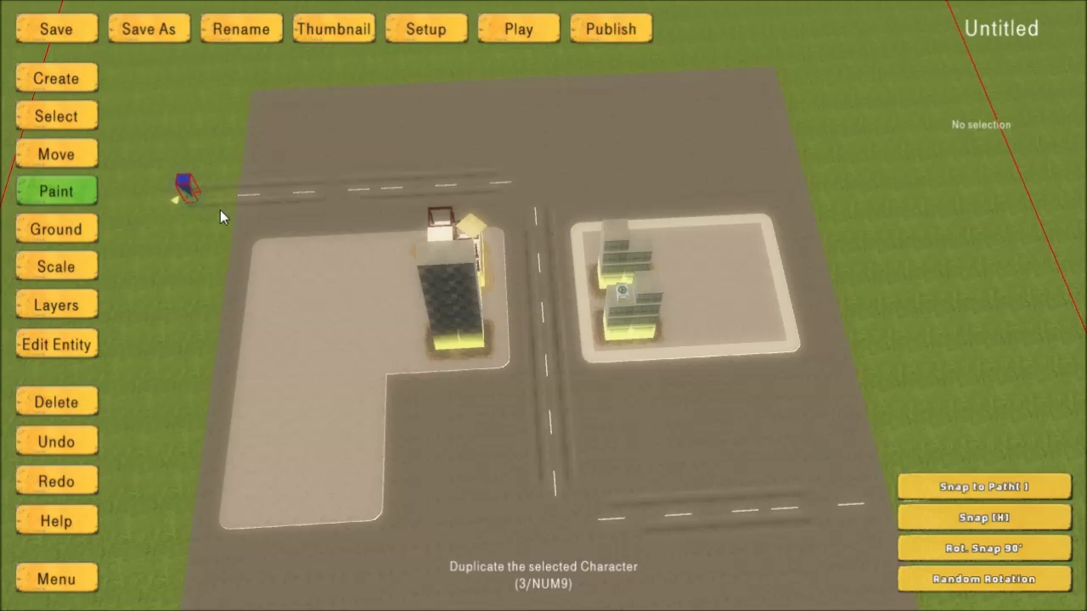
Draw the vehicle path from the outer end of the front road, up the middle road and out along the rear road, ending it on the grass.
{"action": "key", "text": "d"}
{"action": "key", "text": "s"}
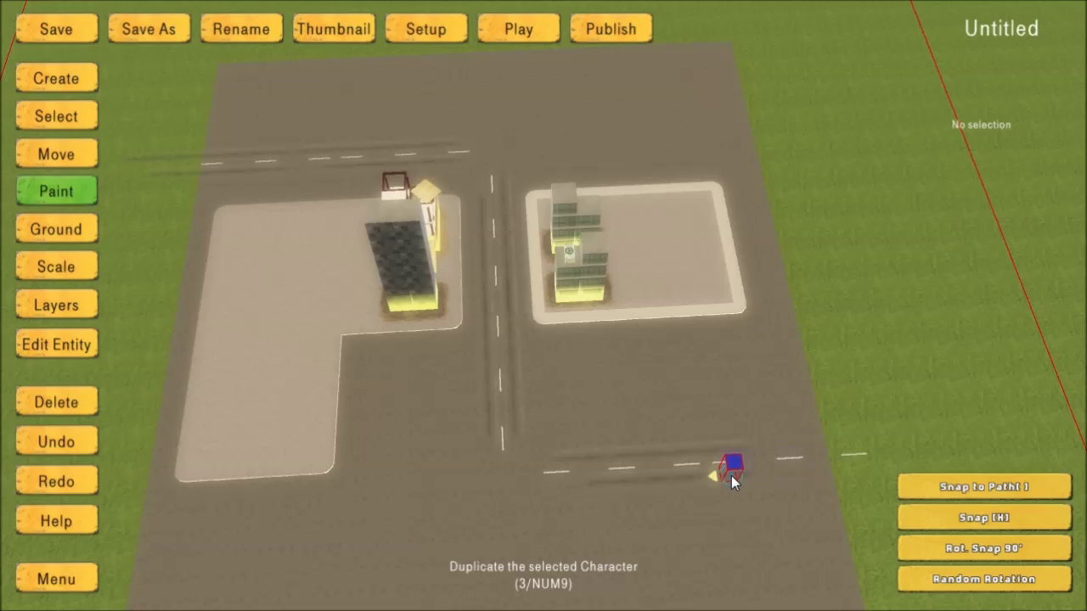
{"action": "key", "text": "d"}
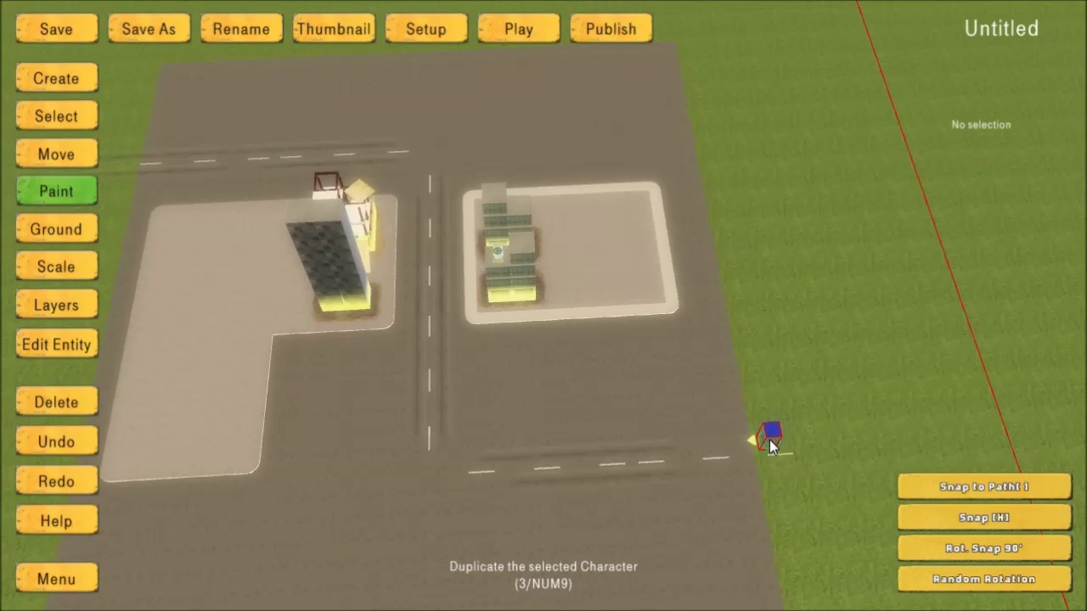
{"action": "left_click", "coordinate": [736, 441]}
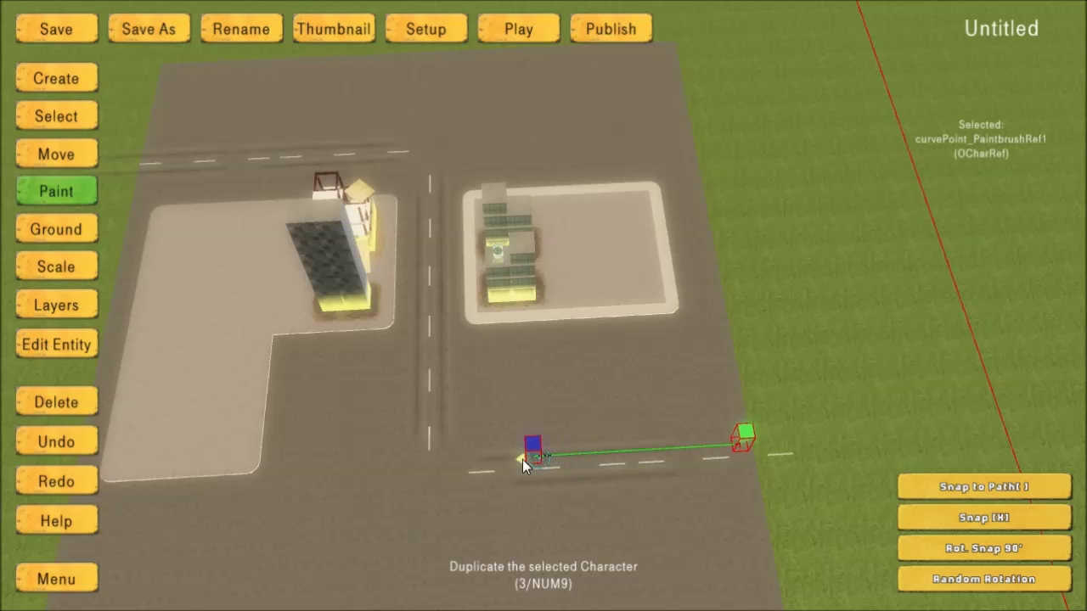
{"action": "left_click", "coordinate": [440, 467]}
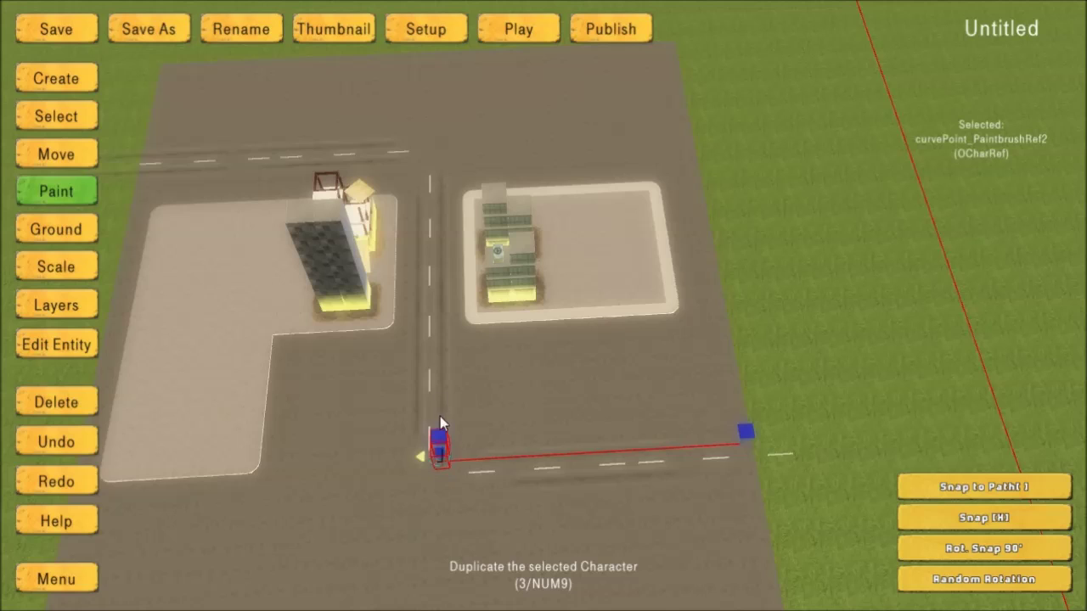
{"action": "key", "text": "w"}
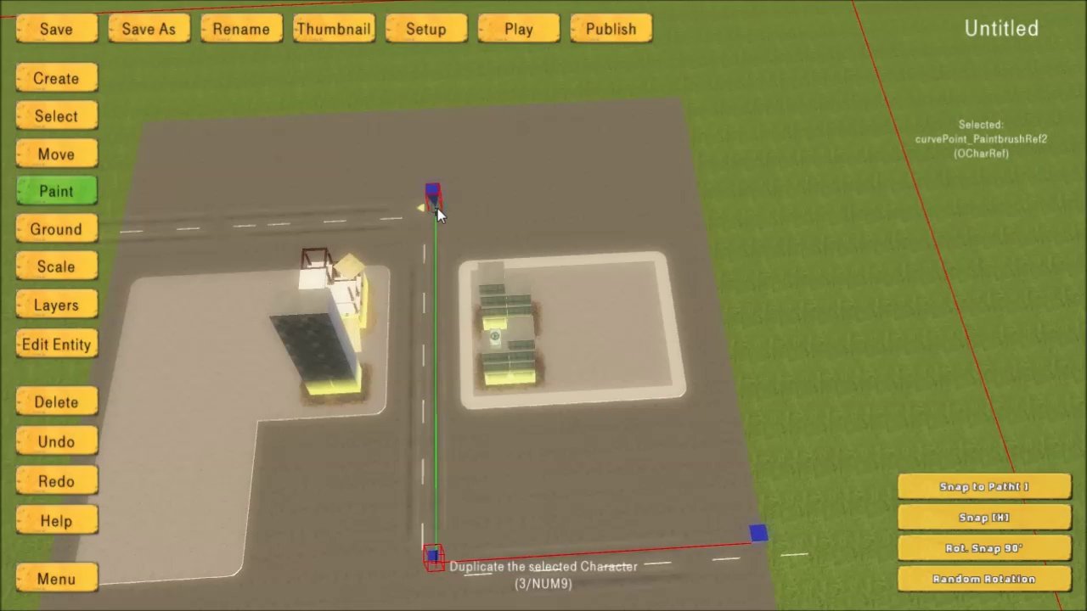
{"action": "key", "text": "a"}
{"action": "left_click", "coordinate": [188, 219]}
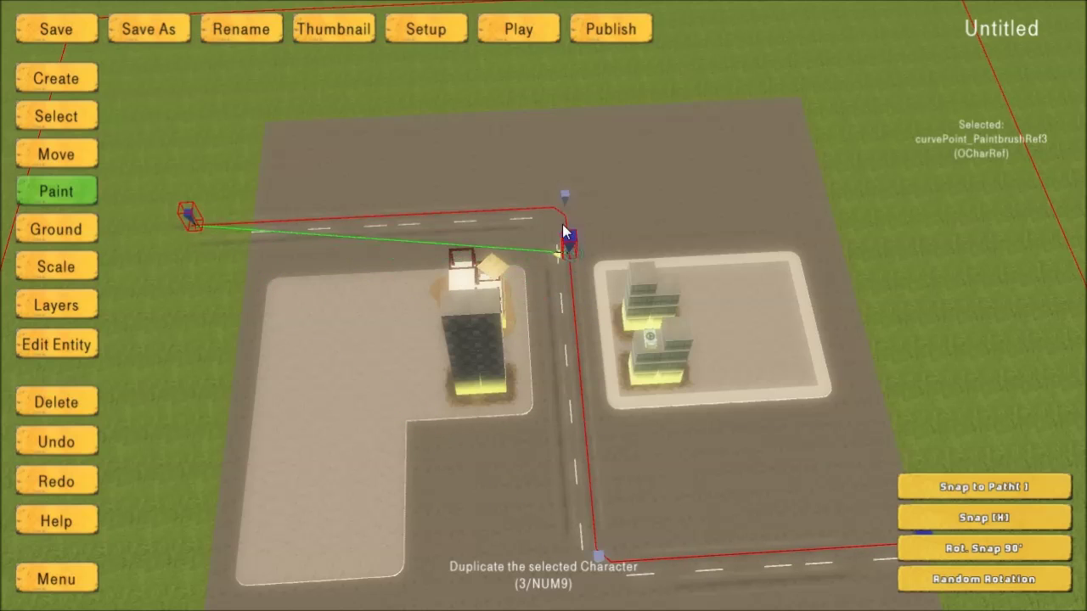
{"action": "key", "text": "1"}
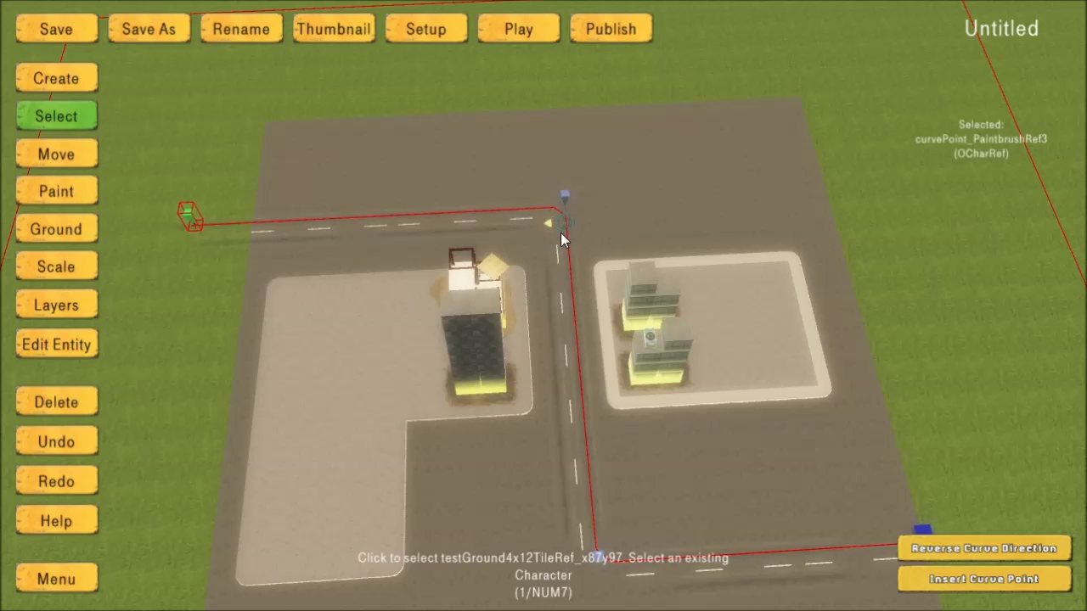
Create a second Vehicle Path from the vehicle characters and accept its settings.
{"action": "key", "text": "s"}
{"action": "key", "text": "d"}
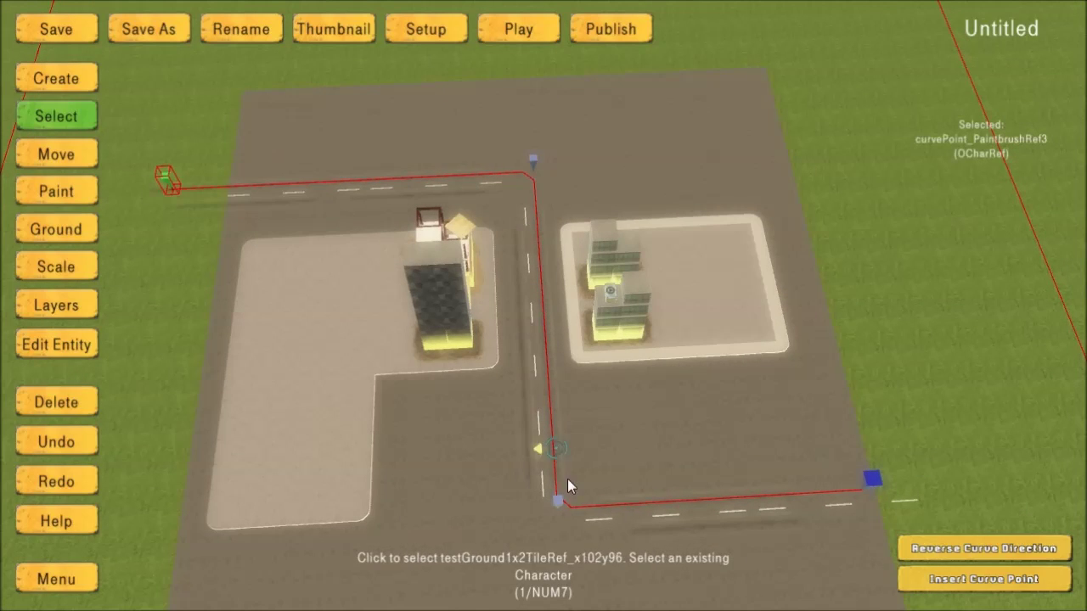
{"action": "key", "text": "s"}
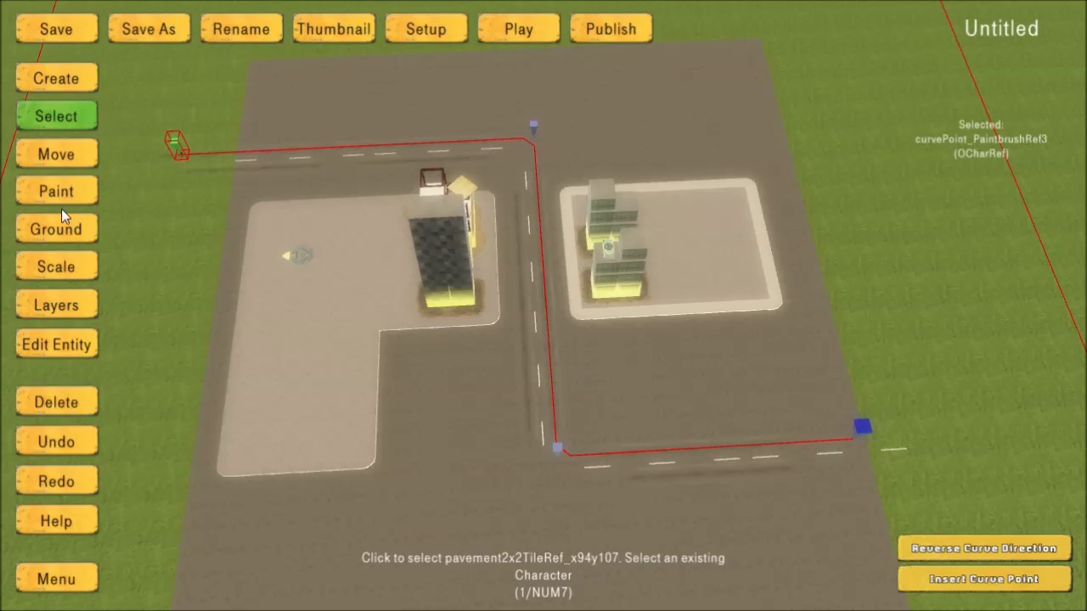
{"action": "left_click", "coordinate": [46, 78]}
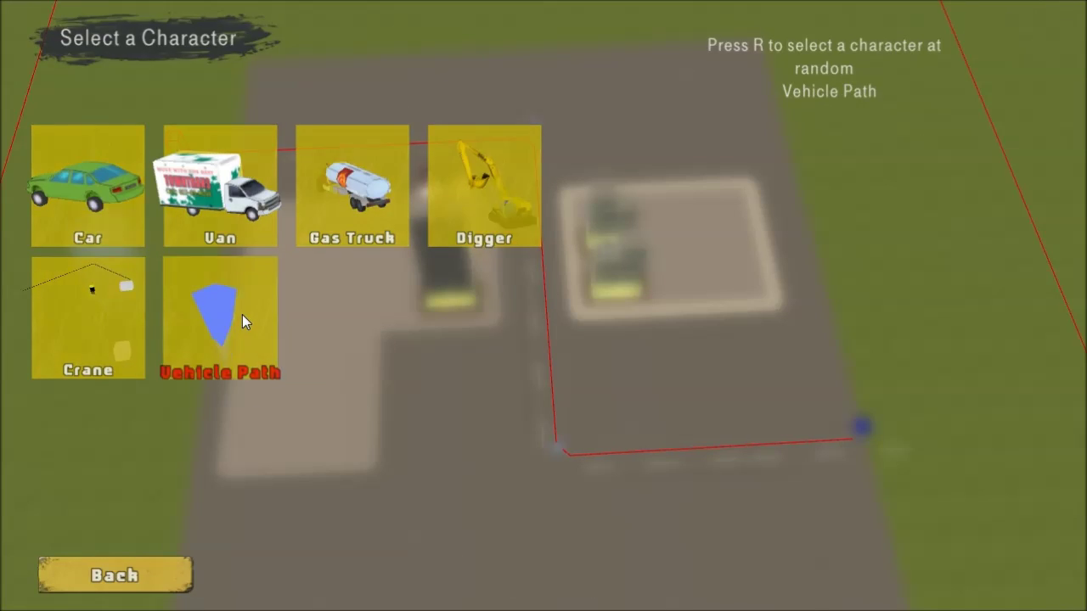
{"action": "left_click", "coordinate": [242, 314]}
{"action": "left_click", "coordinate": [1010, 582]}
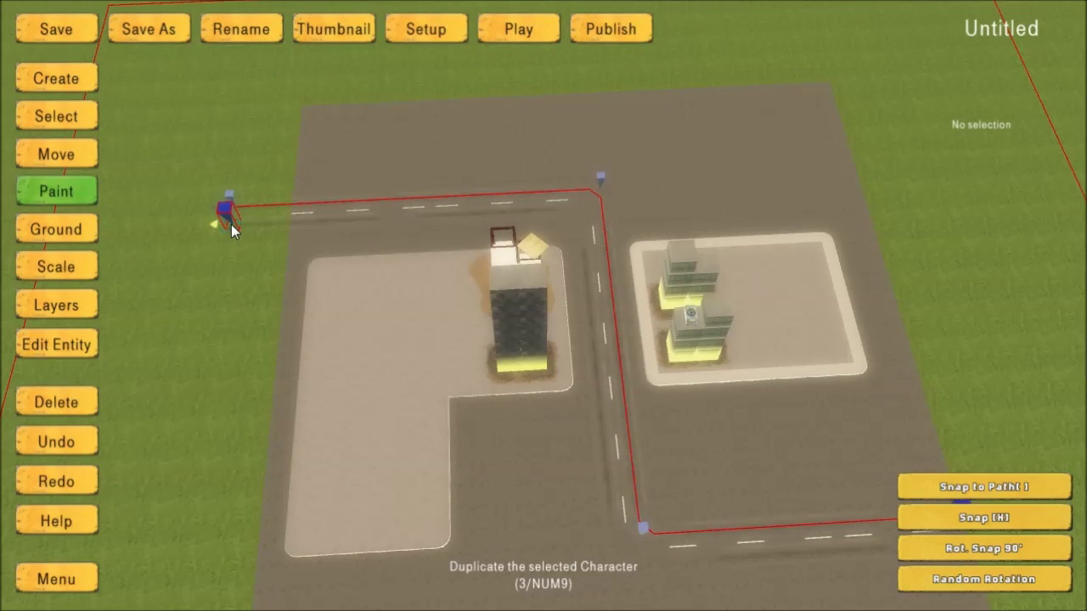
Draw the second path along the opposite lane, from the rear road's grass end, down the middle road and out along the front road.
{"action": "left_click", "coordinate": [229, 219]}
{"action": "left_click", "coordinate": [579, 202]}
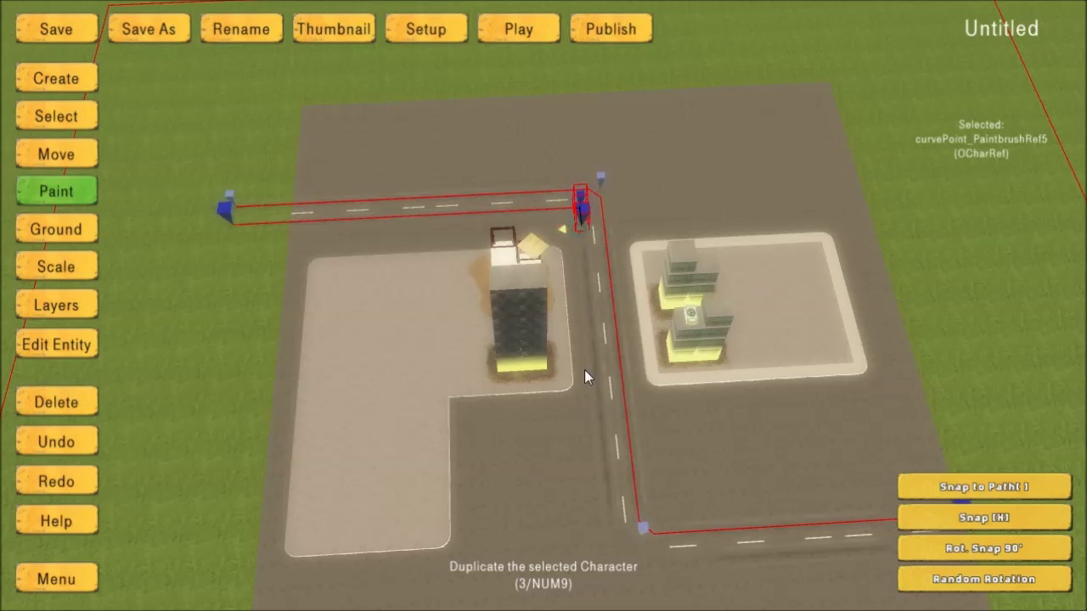
{"action": "left_click", "coordinate": [620, 558]}
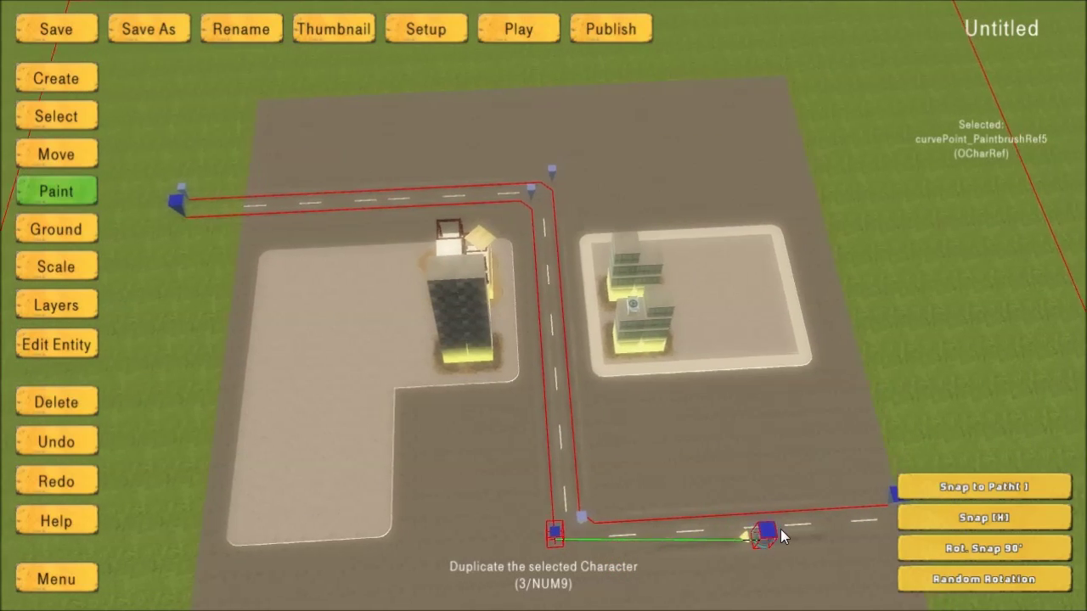
{"action": "left_click", "coordinate": [821, 533]}
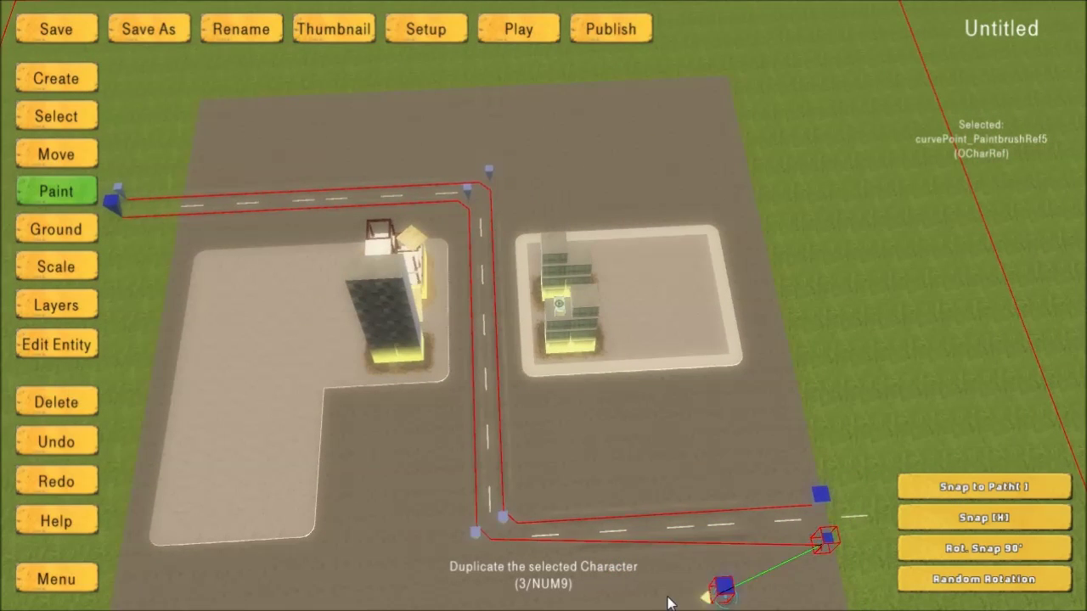
{"action": "key", "text": "1"}
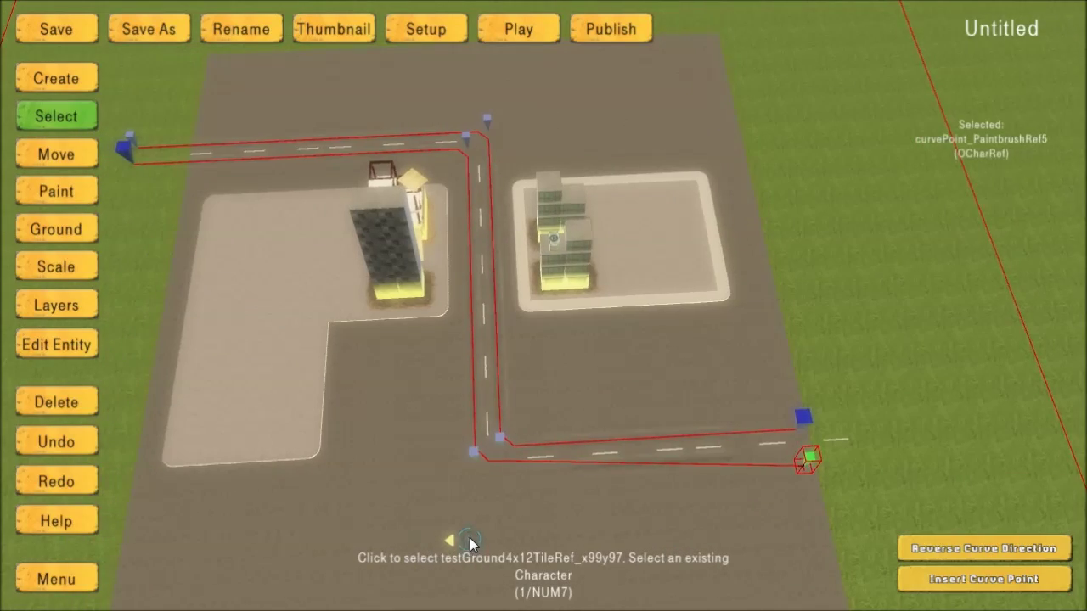
Move the second path's corner point at the front junction slightly outward, away from the first path's corner.
{"action": "scroll", "coordinate": [456, 468], "scroll_direction": "up", "scroll_amount": 3}
{"action": "scroll", "coordinate": [645, 382], "scroll_direction": "up", "scroll_amount": 3}
{"action": "key", "text": "s"}
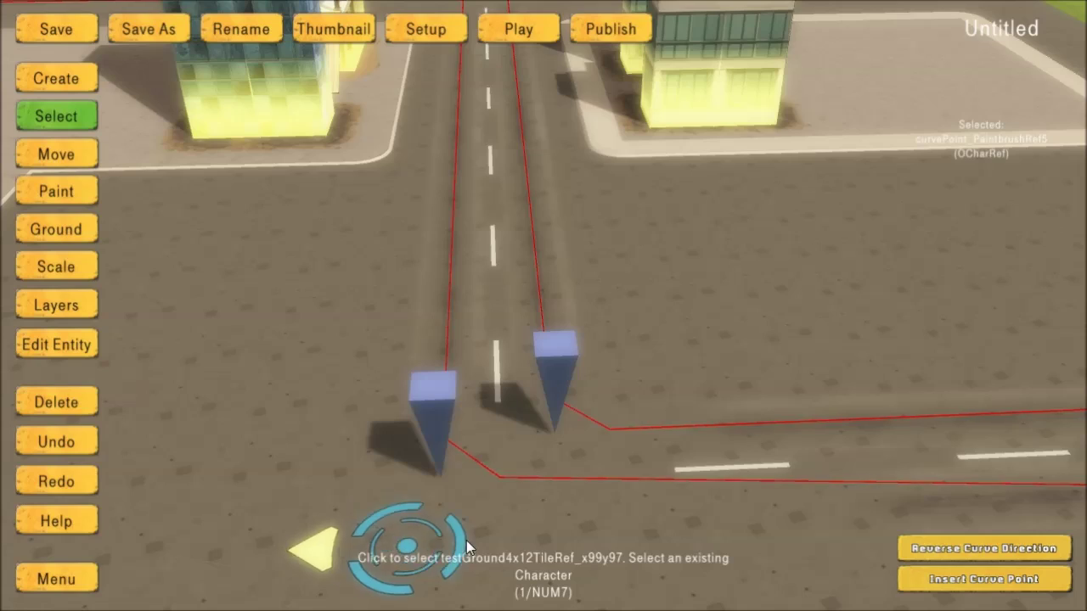
{"action": "scroll", "coordinate": [466, 540], "scroll_direction": "down", "scroll_amount": 2}
{"action": "scroll", "coordinate": [437, 524], "scroll_direction": "up", "scroll_amount": 1}
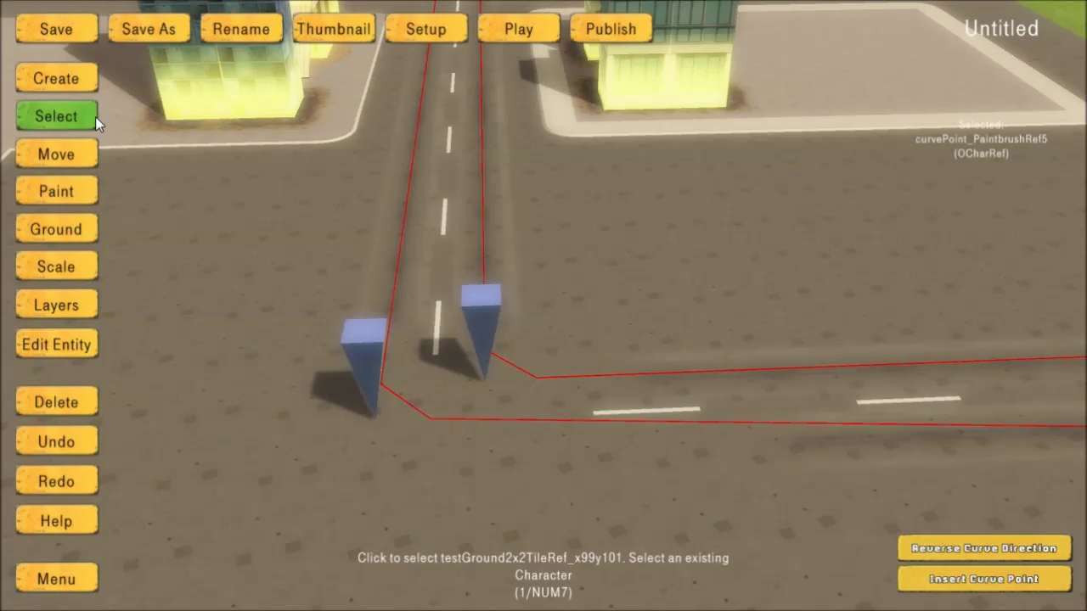
{"action": "left_click", "coordinate": [361, 356]}
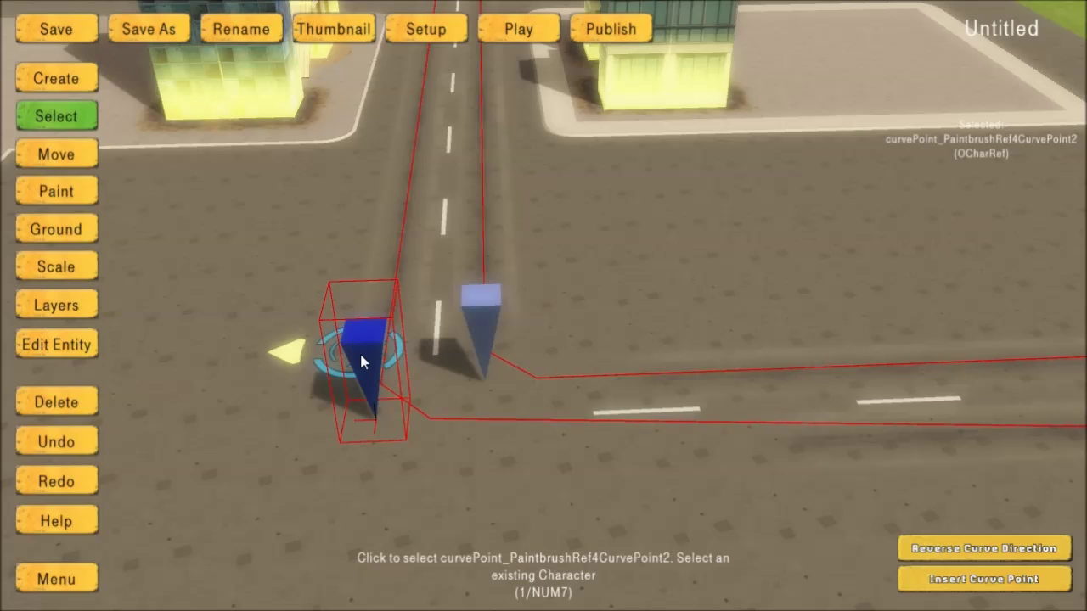
{"action": "left_click", "coordinate": [60, 151]}
{"action": "mouse_move", "coordinate": [345, 365]}
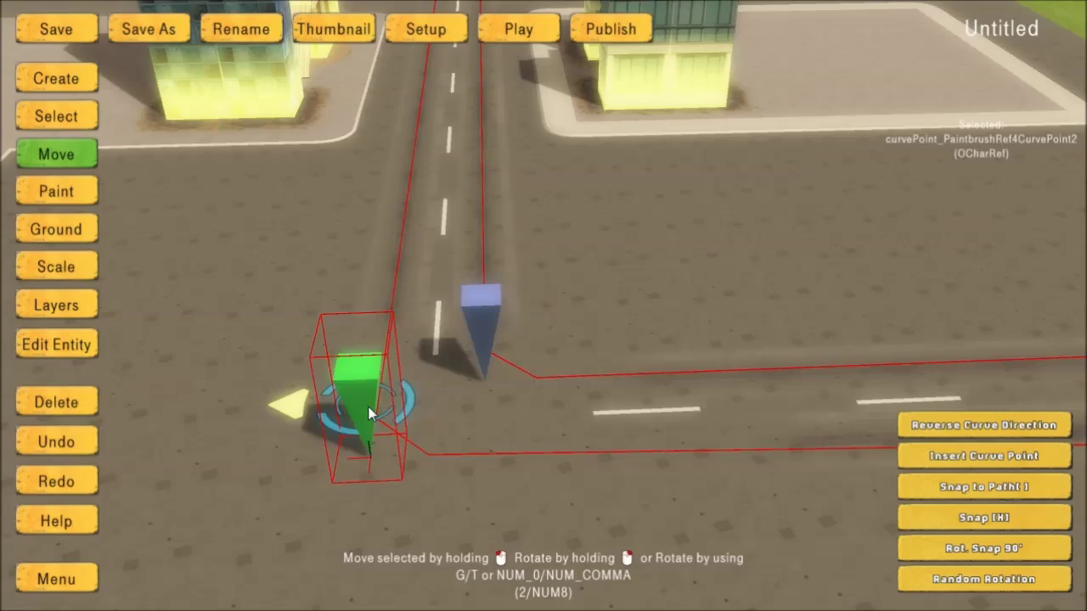
{"action": "middle_click_drag", "start_coordinate": [607, 399], "coordinate": [472, 450]}
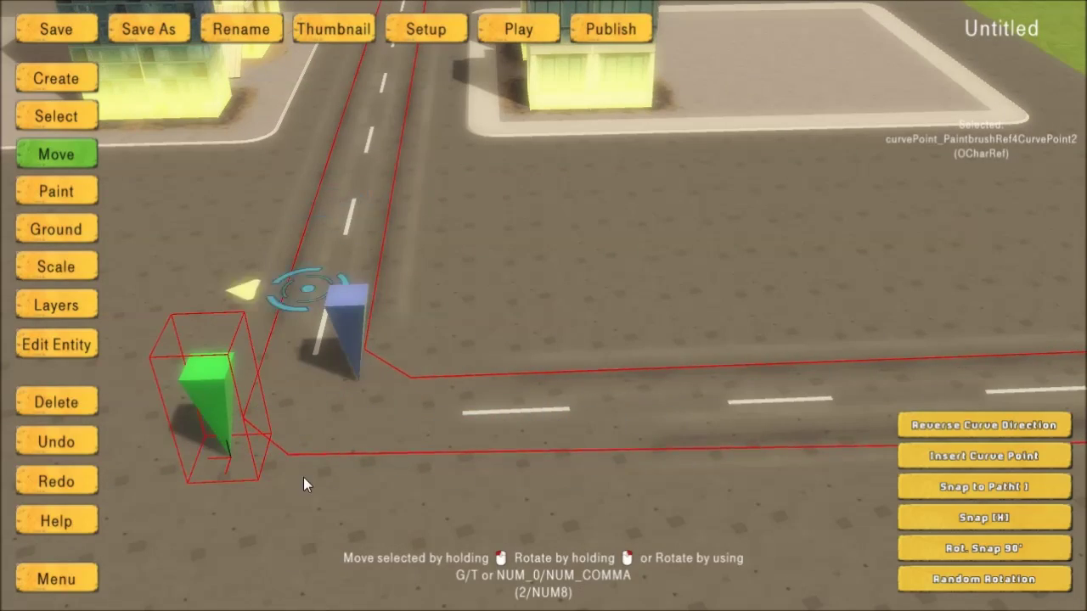
Move the second path's end point on the front road inward, closer to the dashed centre line.
{"action": "key", "text": "d"}
{"action": "key", "text": "q"}
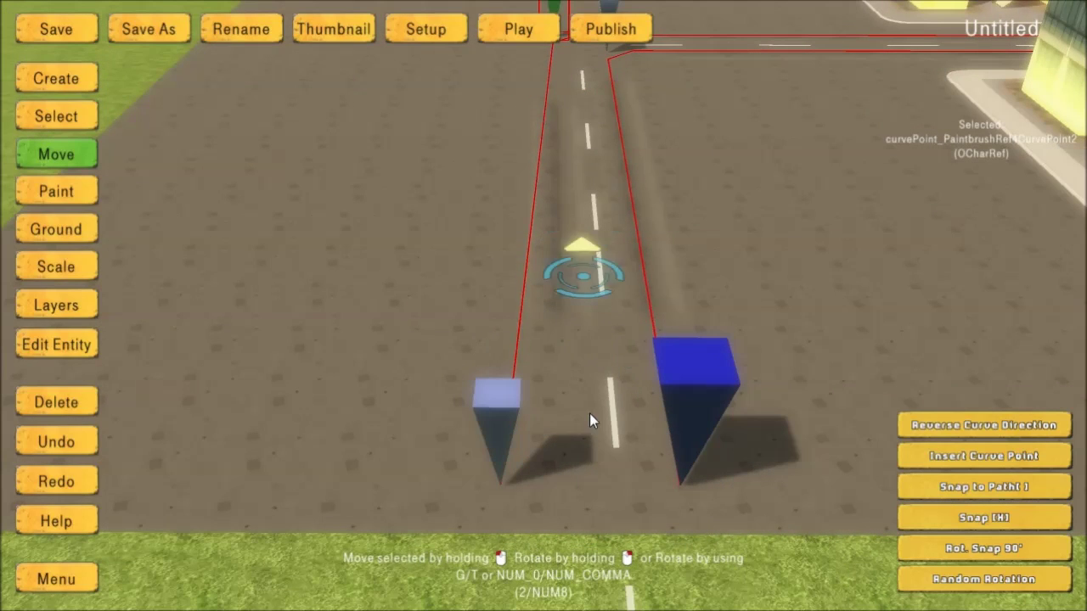
{"action": "key", "text": "1"}
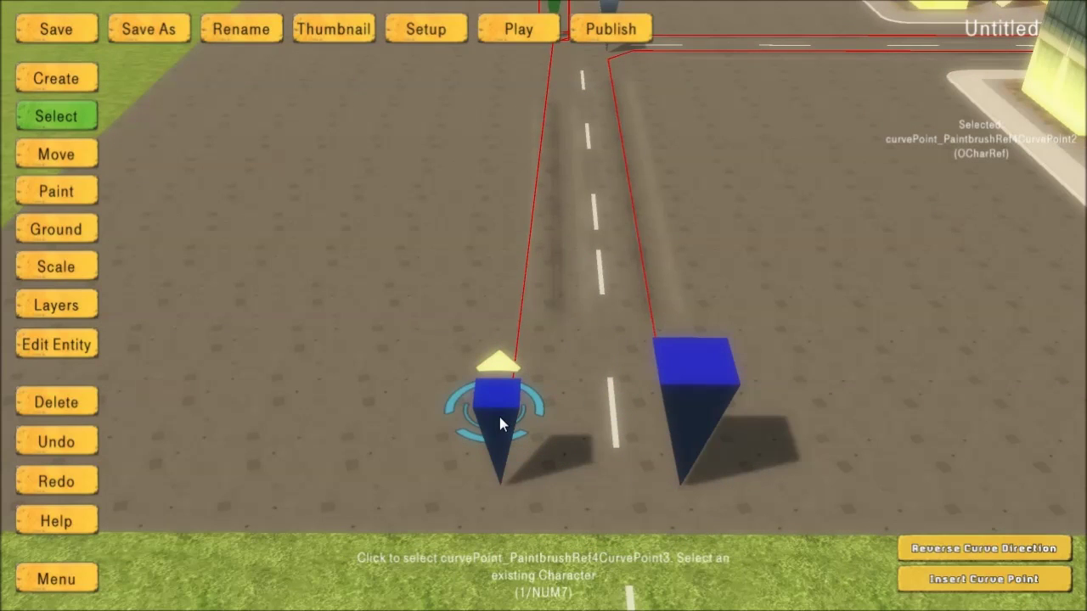
{"action": "left_click", "coordinate": [499, 417]}
{"action": "left_click_drag", "start_coordinate": [498, 423], "coordinate": [535, 425]}
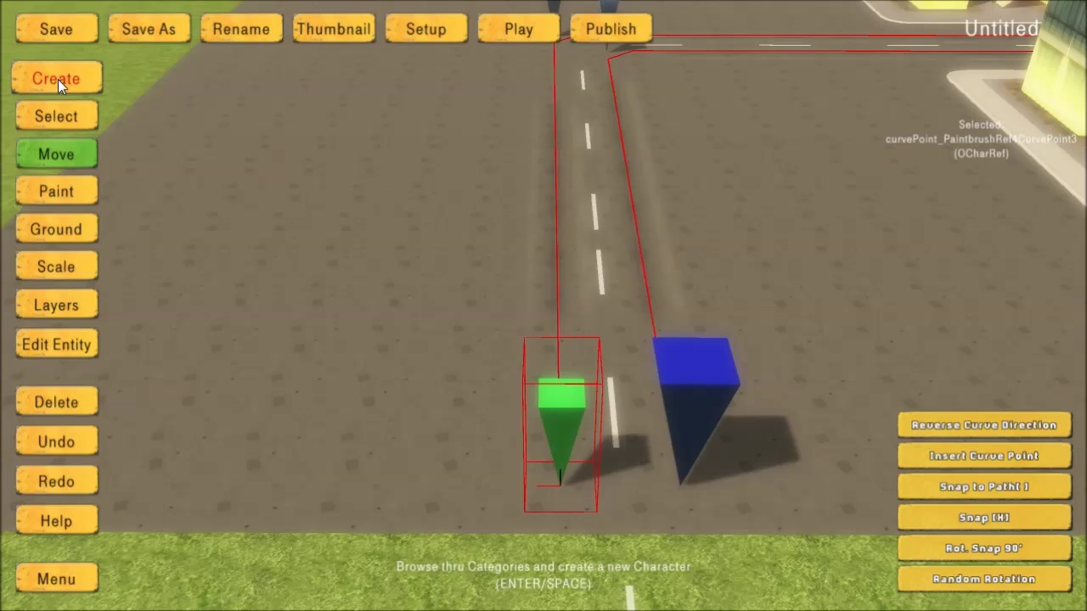
{"action": "left_click", "coordinate": [61, 116]}
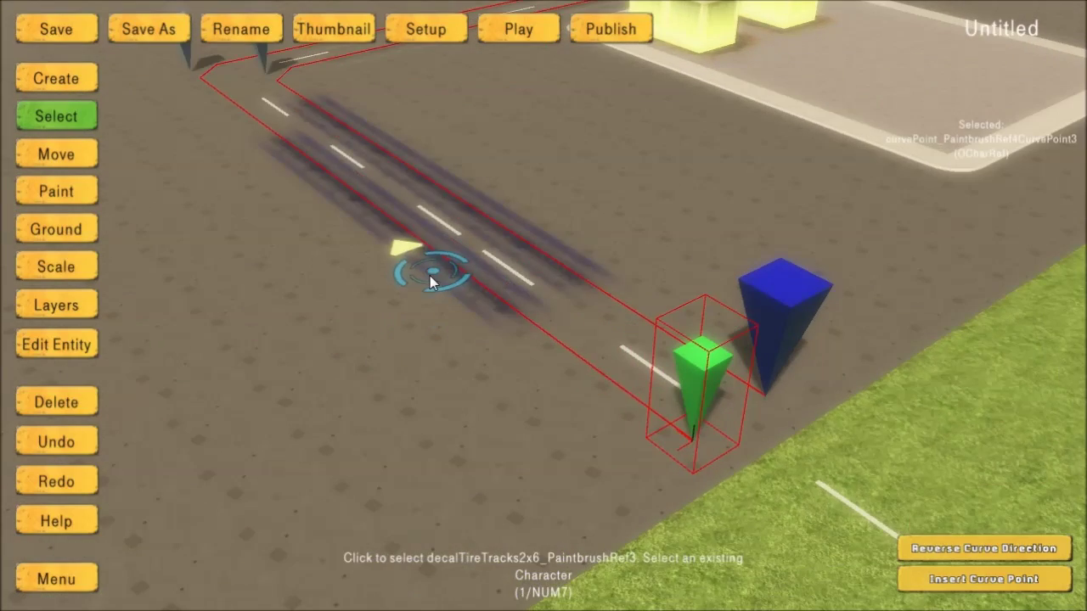
Examine how both vehicle paths run along the front, middle and rear roads.
{"action": "scroll", "coordinate": [427, 313], "scroll_direction": "down", "scroll_amount": 2}
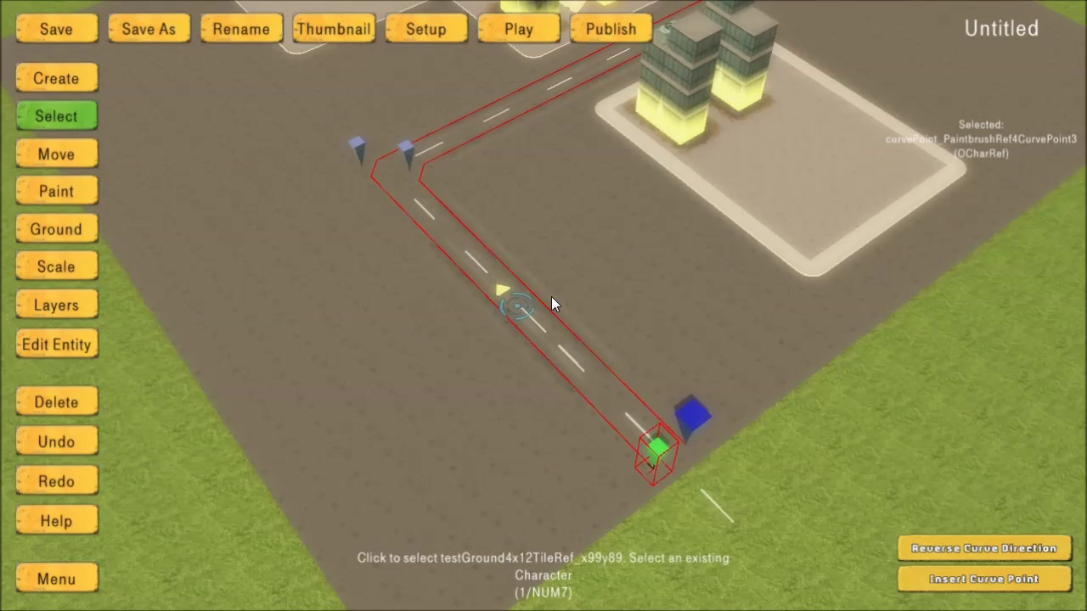
{"action": "scroll", "coordinate": [492, 343], "scroll_direction": "up", "scroll_amount": 3}
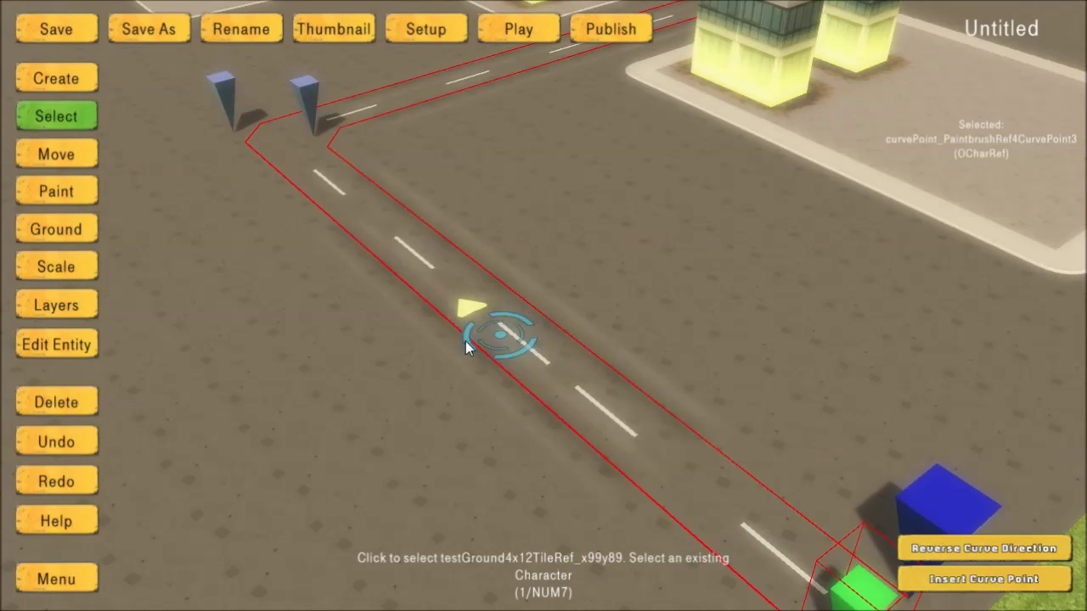
{"action": "key", "text": "s"}
{"action": "key", "text": "d"}
{"action": "key", "text": "q"}
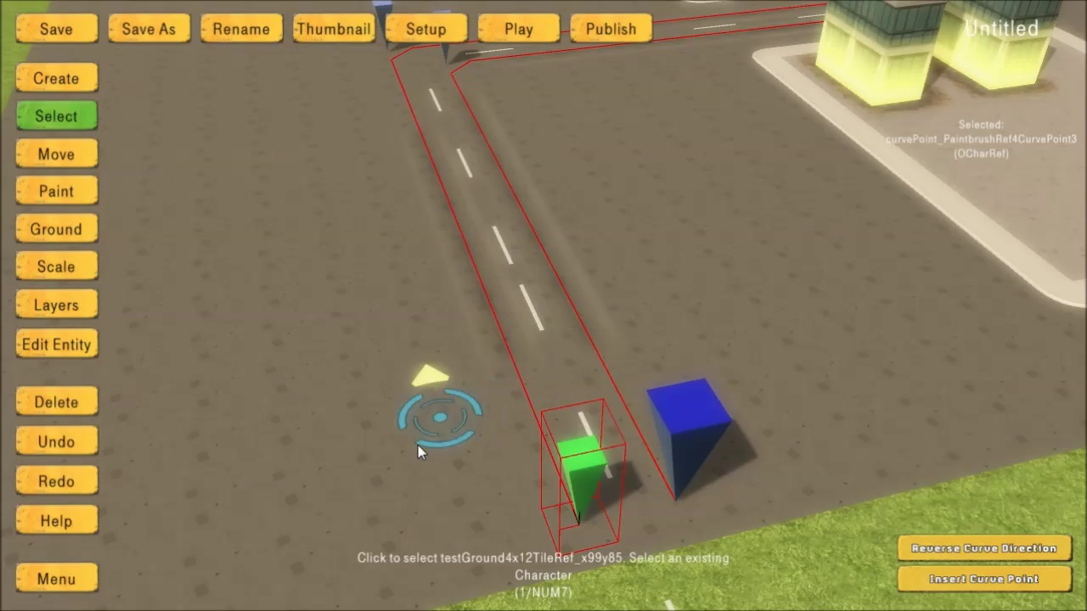
{"action": "scroll", "coordinate": [392, 428], "scroll_direction": "down", "scroll_amount": 4}
{"action": "key", "text": "w"}
{"action": "scroll", "coordinate": [397, 346], "scroll_direction": "down", "scroll_amount": 1}
{"action": "key", "text": "e"}
{"action": "key", "text": "w"}
{"action": "key", "text": "e"}
{"action": "key", "text": "w"}
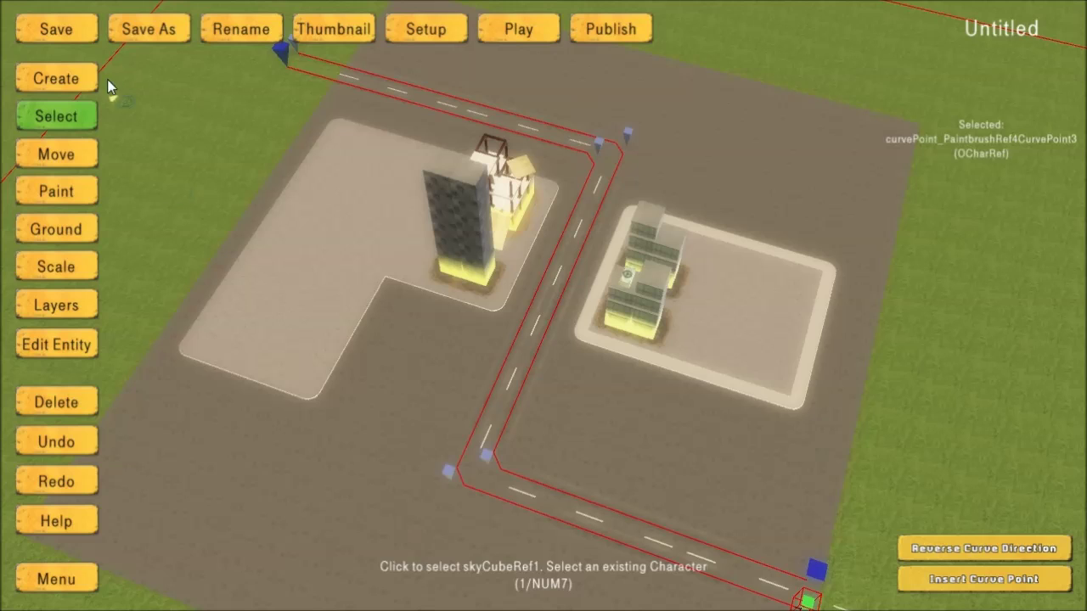
Create a Car with the CarDrivingOnPath entity and place it on the second path along the middle road.
{"action": "left_click", "coordinate": [67, 78]}
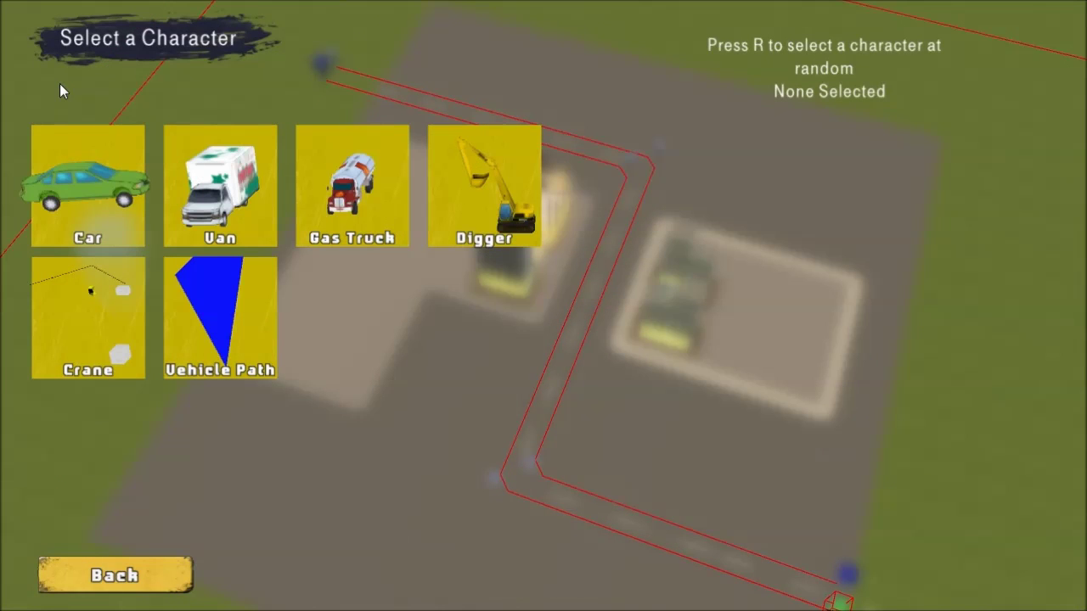
{"action": "left_click", "coordinate": [81, 183]}
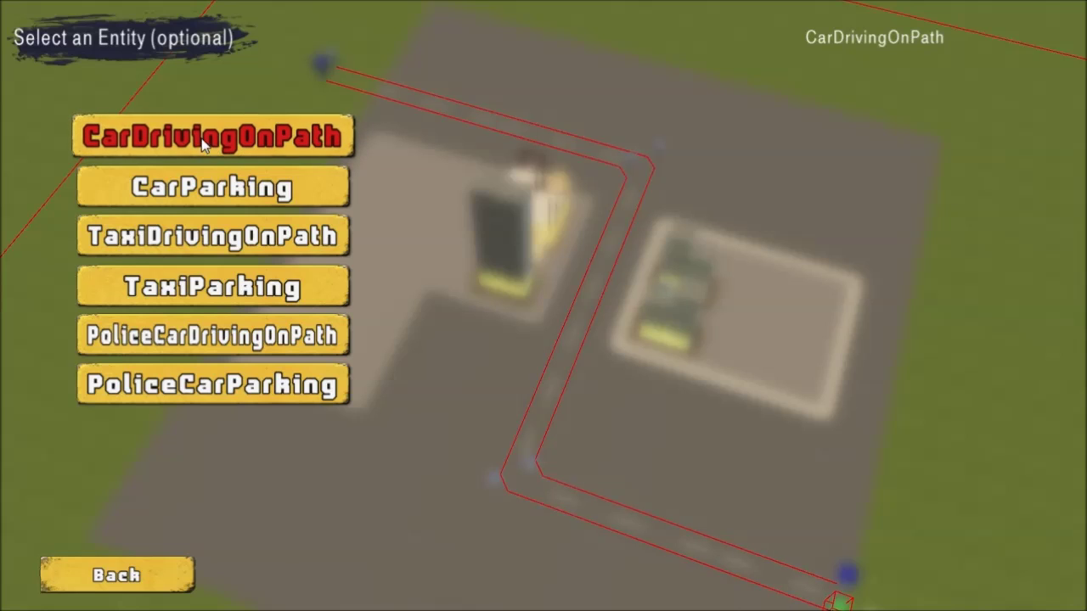
{"action": "left_click", "coordinate": [224, 142]}
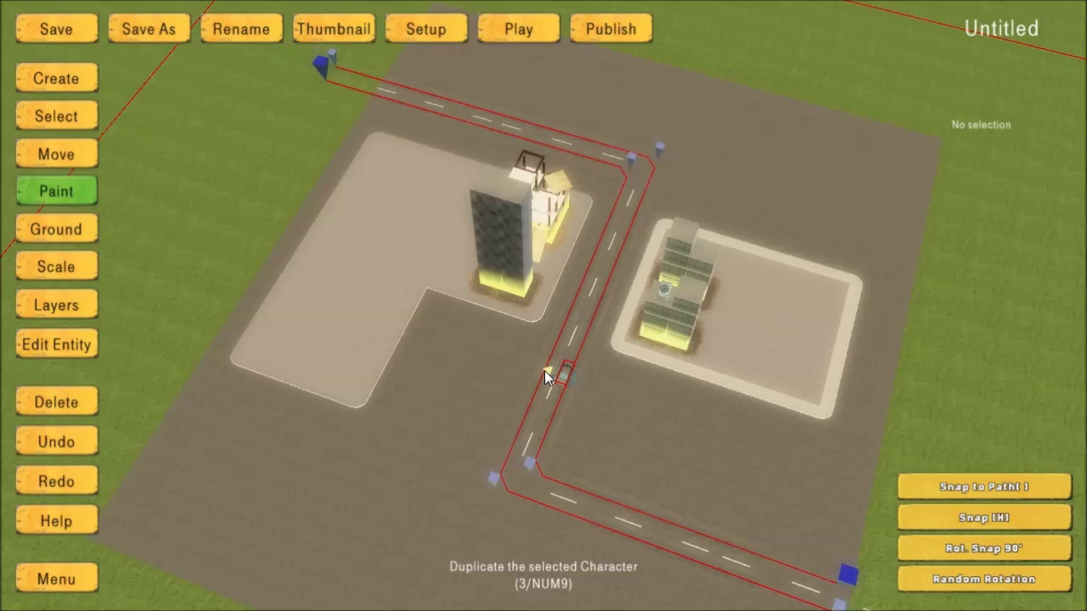
{"action": "scroll", "coordinate": [548, 372], "scroll_direction": "up", "scroll_amount": 5}
{"action": "left_click", "coordinate": [573, 380]}
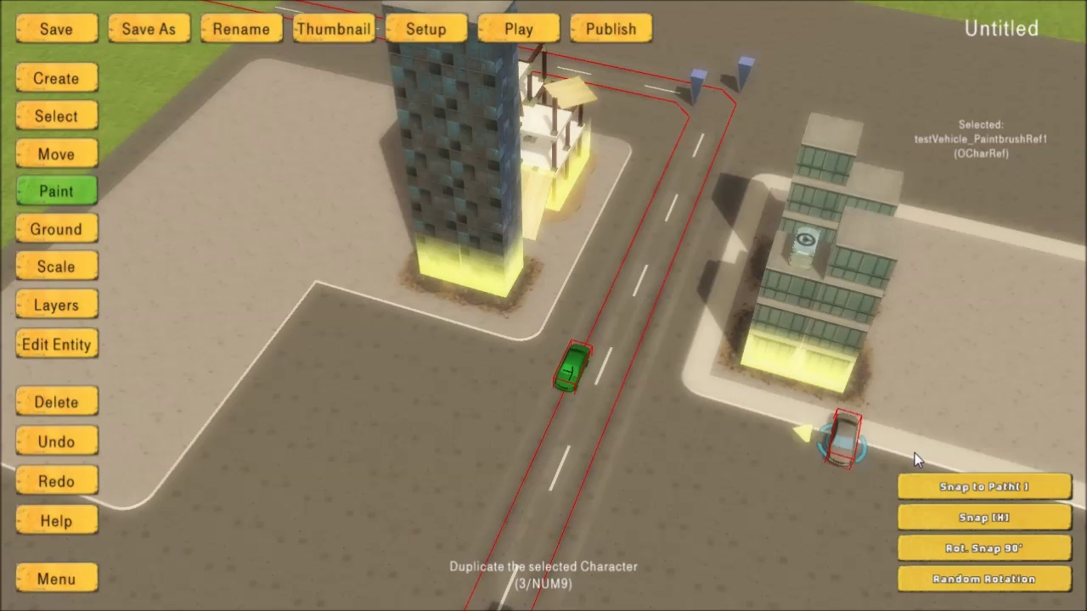
Turn on Snap to Path and place two cars on the front road and one on the middle road, all on the first path.
{"action": "left_click", "coordinate": [986, 493]}
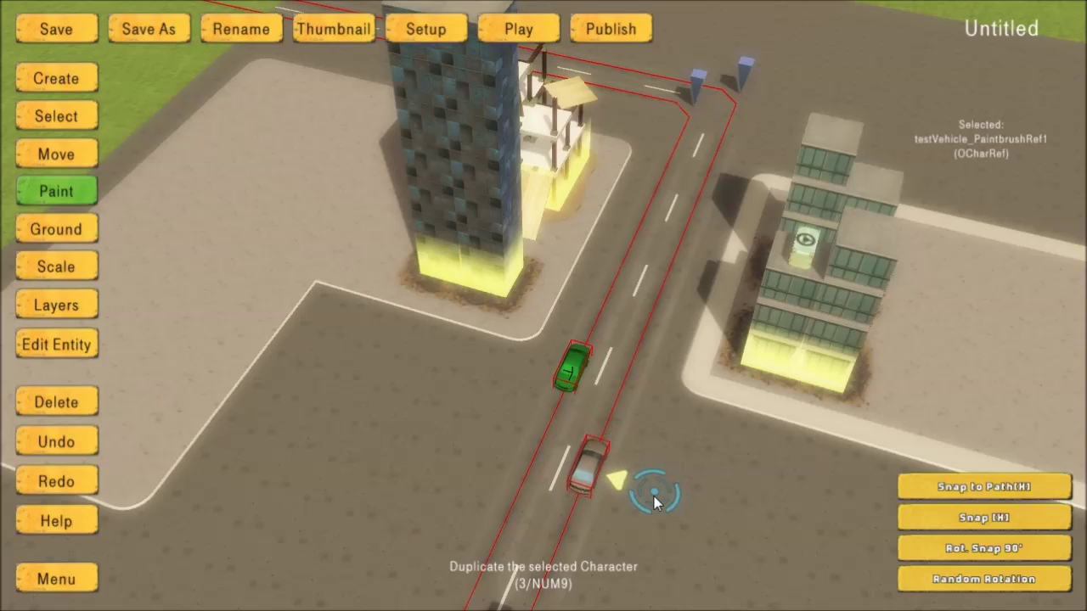
{"action": "scroll", "coordinate": [671, 486], "scroll_direction": "down", "scroll_amount": 2}
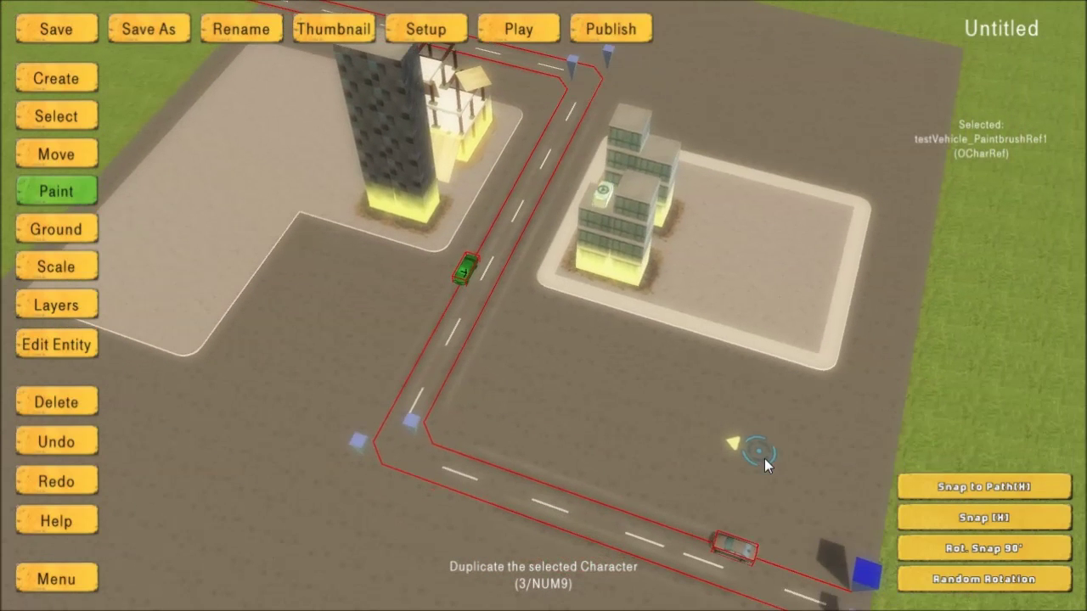
{"action": "left_click", "coordinate": [768, 465]}
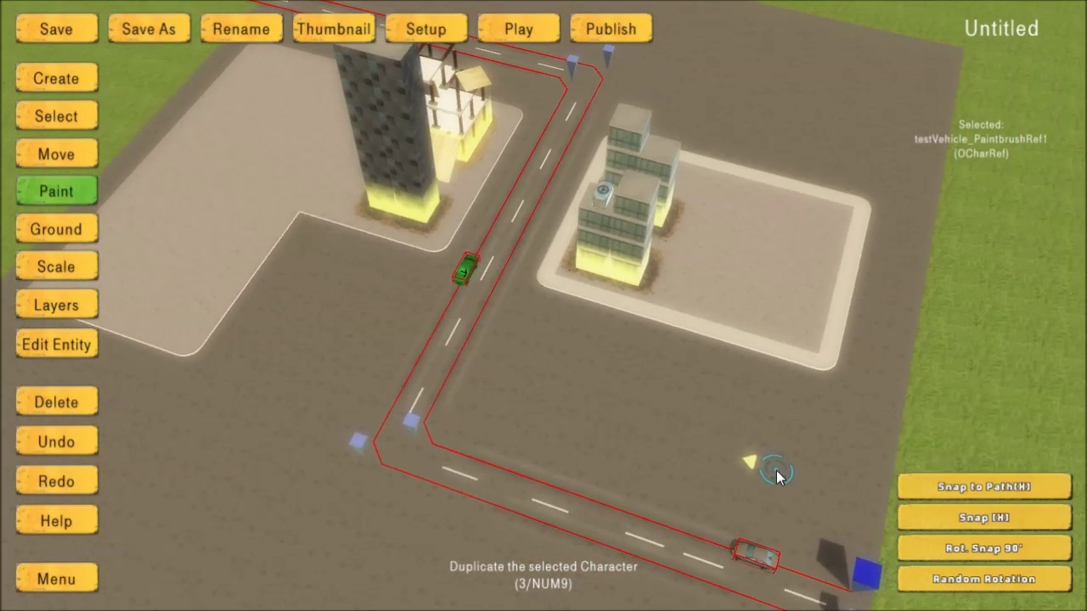
{"action": "left_click", "coordinate": [499, 429]}
{"action": "left_click", "coordinate": [531, 246]}
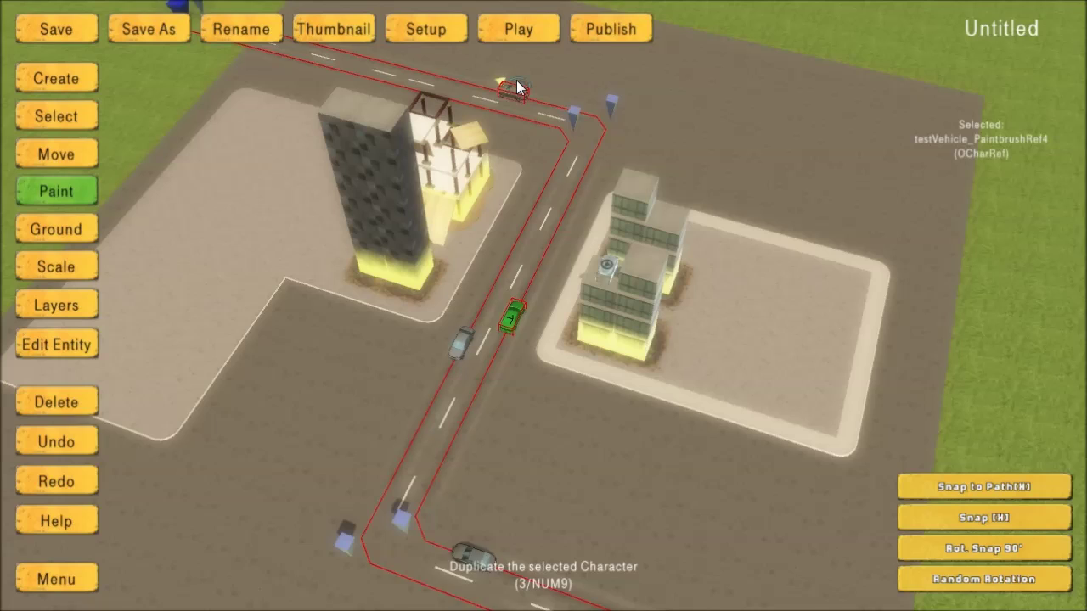
Place three more cars on the rear road, one on the middle road and one on the front road, and finish placing.
{"action": "left_click", "coordinate": [516, 80]}
{"action": "left_click", "coordinate": [287, 76]}
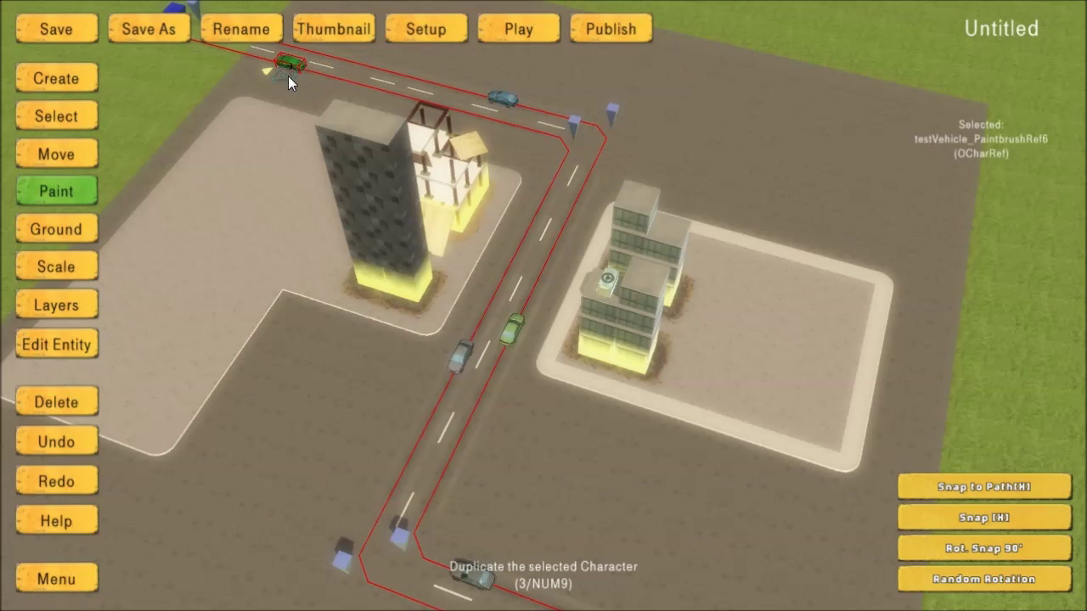
{"action": "left_click", "coordinate": [506, 136]}
{"action": "left_click", "coordinate": [399, 465]}
{"action": "key", "text": "s"}
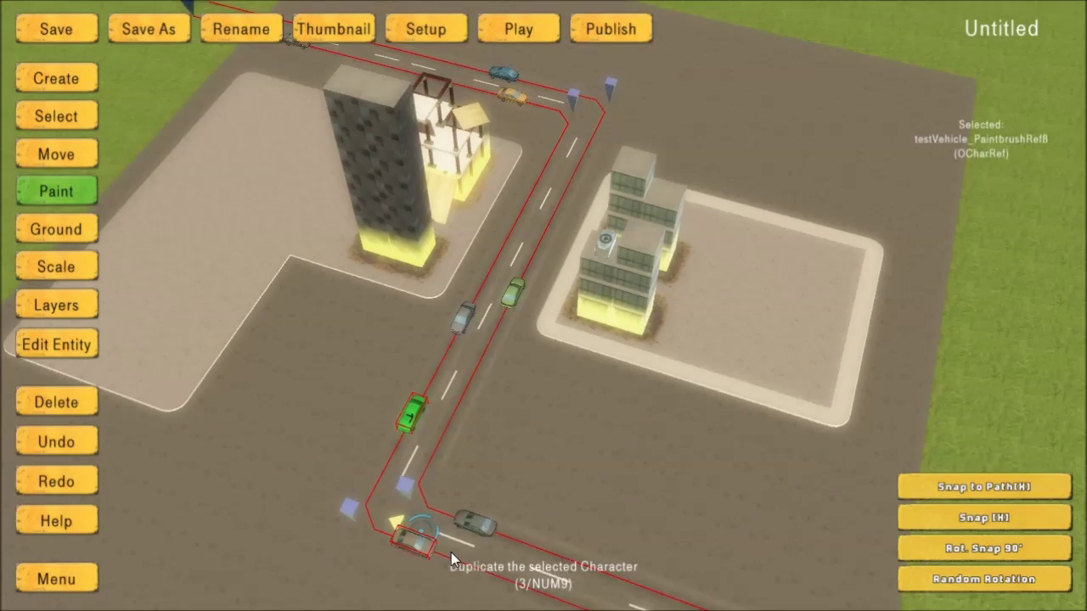
{"action": "scroll", "coordinate": [544, 573], "scroll_direction": "down", "scroll_amount": 1}
{"action": "left_click", "coordinate": [598, 578]}
{"action": "key", "text": "Escape"}
{"action": "scroll", "coordinate": [748, 457], "scroll_direction": "up", "scroll_amount": 1}
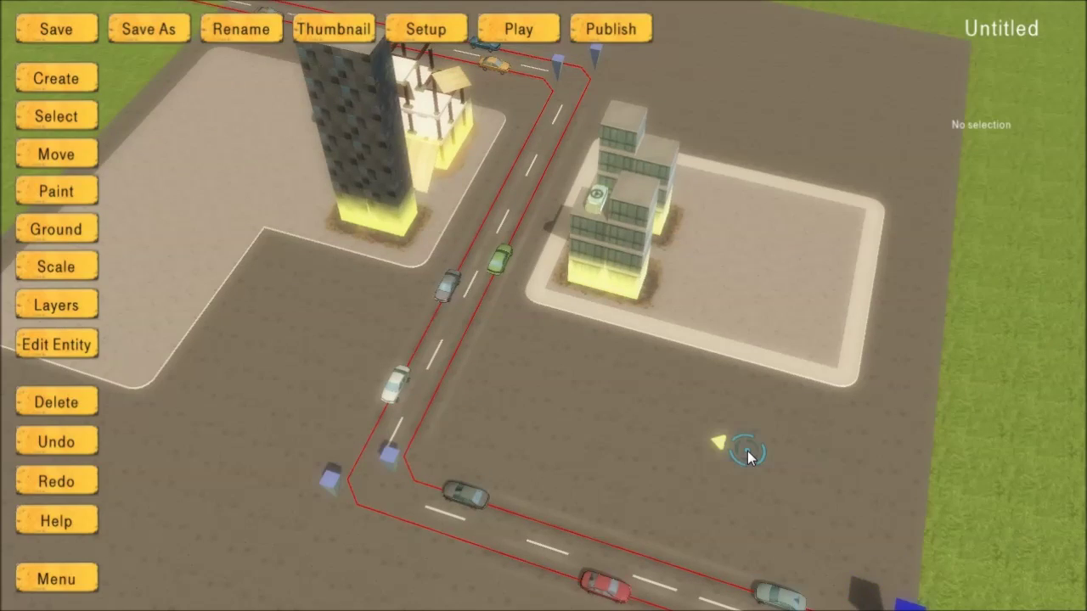
Create a Gas Truck with the GasTruckDrivingOnPath entity and place four of them along the front, middle and rear roads and their corners.
{"action": "key", "text": "c"}
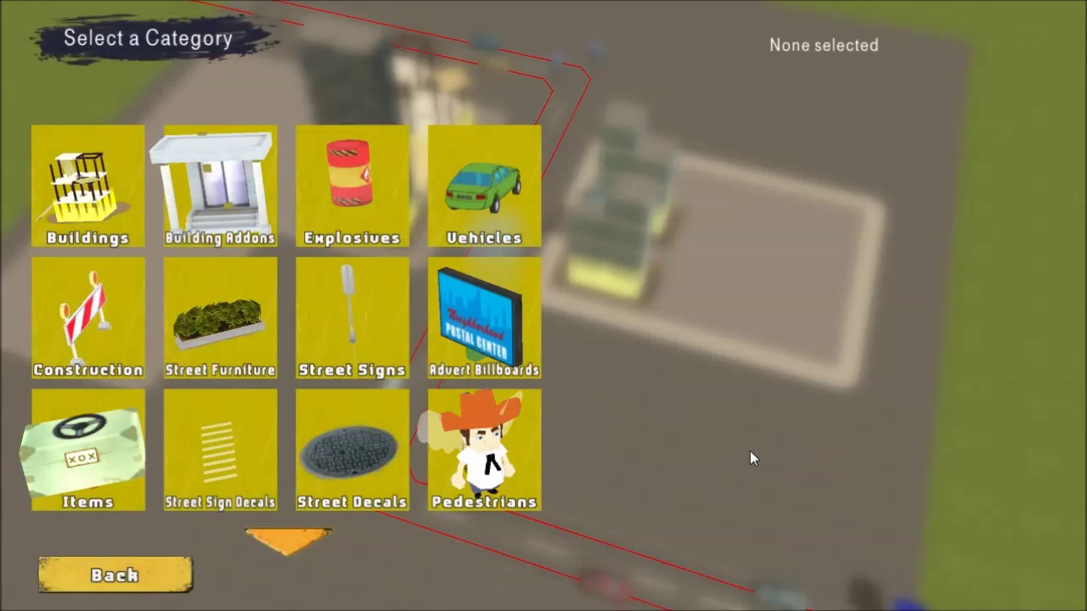
{"action": "left_click", "coordinate": [478, 170]}
{"action": "left_click", "coordinate": [350, 187]}
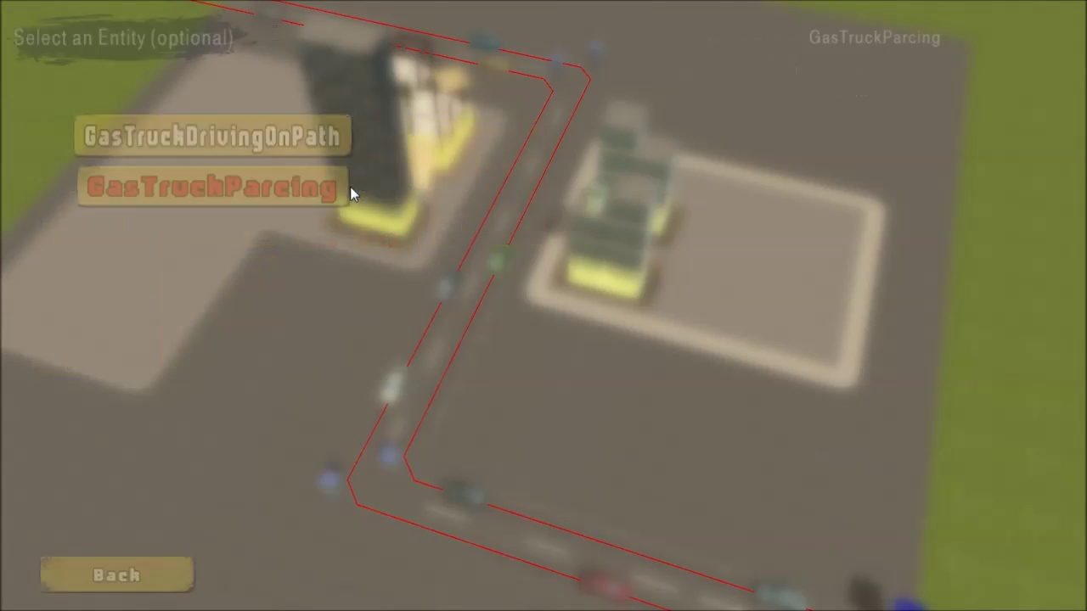
{"action": "left_click", "coordinate": [183, 144]}
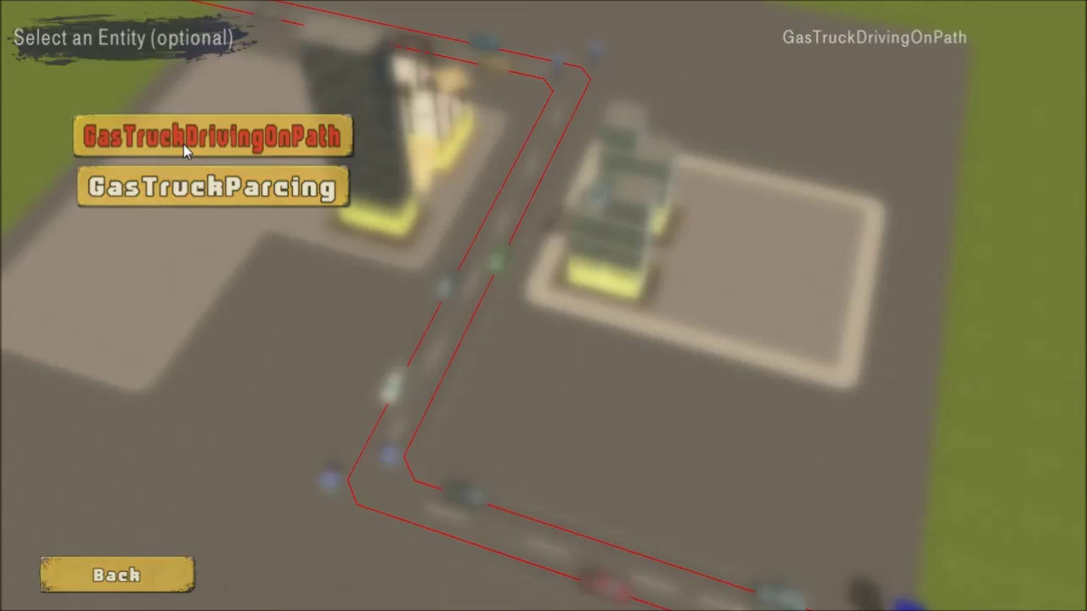
{"action": "left_click", "coordinate": [618, 473]}
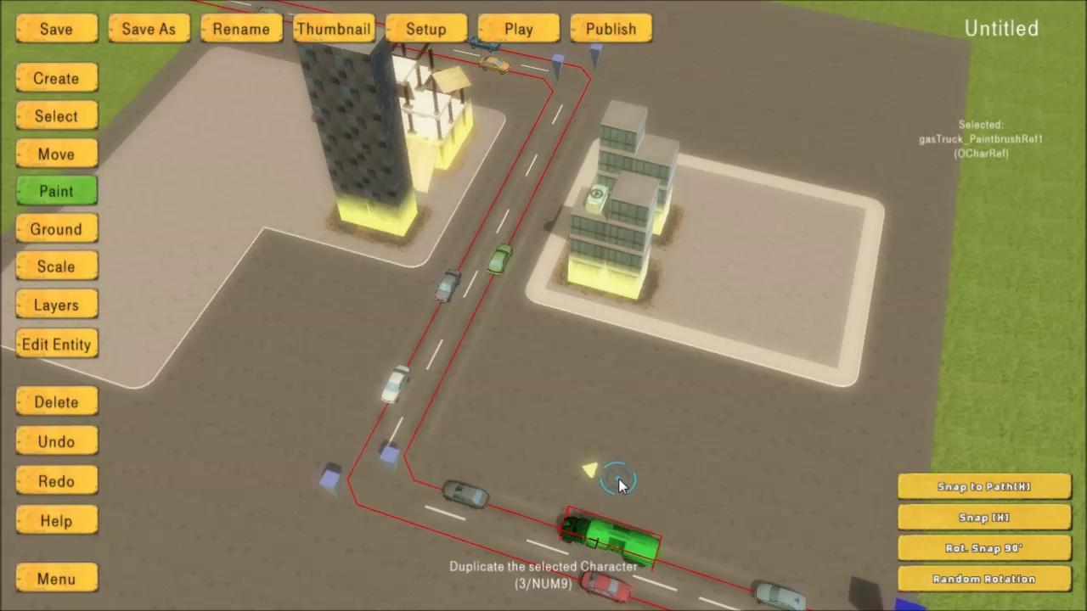
{"action": "left_click", "coordinate": [645, 60]}
{"action": "left_click", "coordinate": [464, 144]}
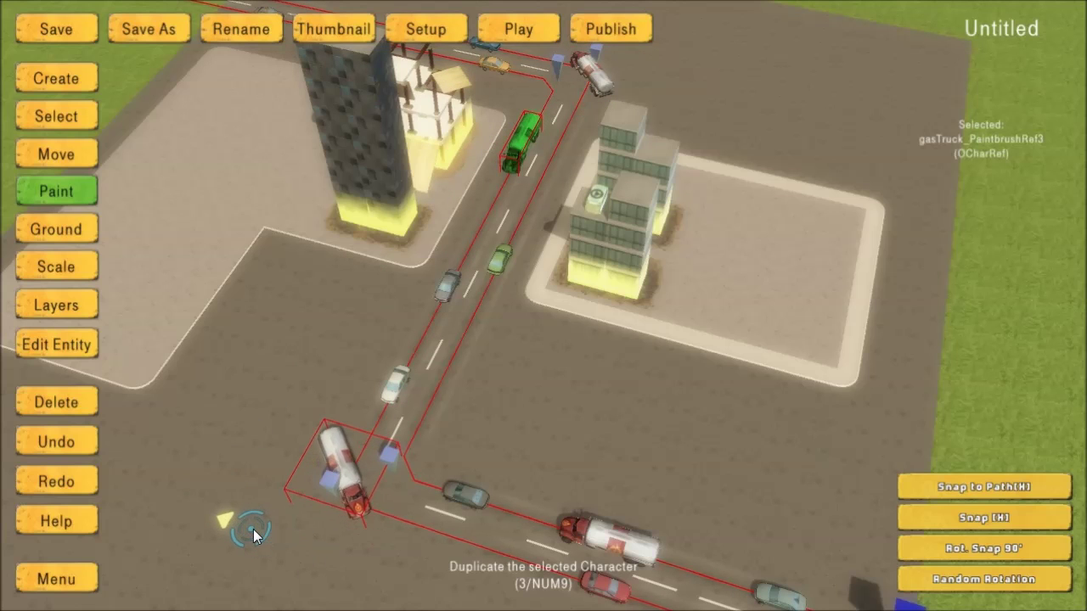
{"action": "left_click", "coordinate": [289, 548]}
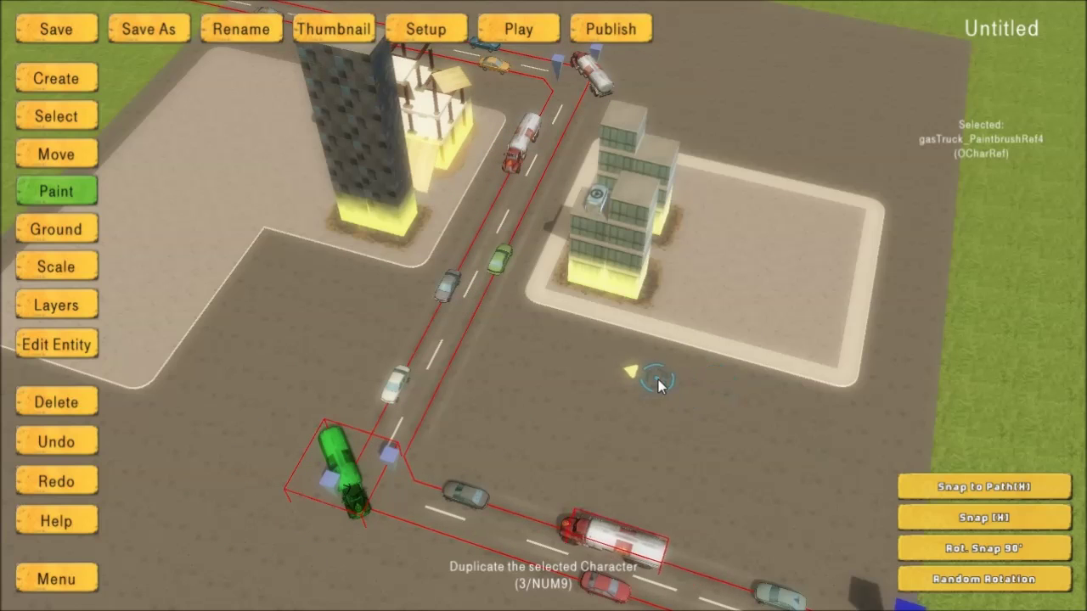
Choose the explosive gasStationTank, turn off Snap to Path and place two tanks on the pavement beside the glass office building.
{"action": "key", "text": "1"}
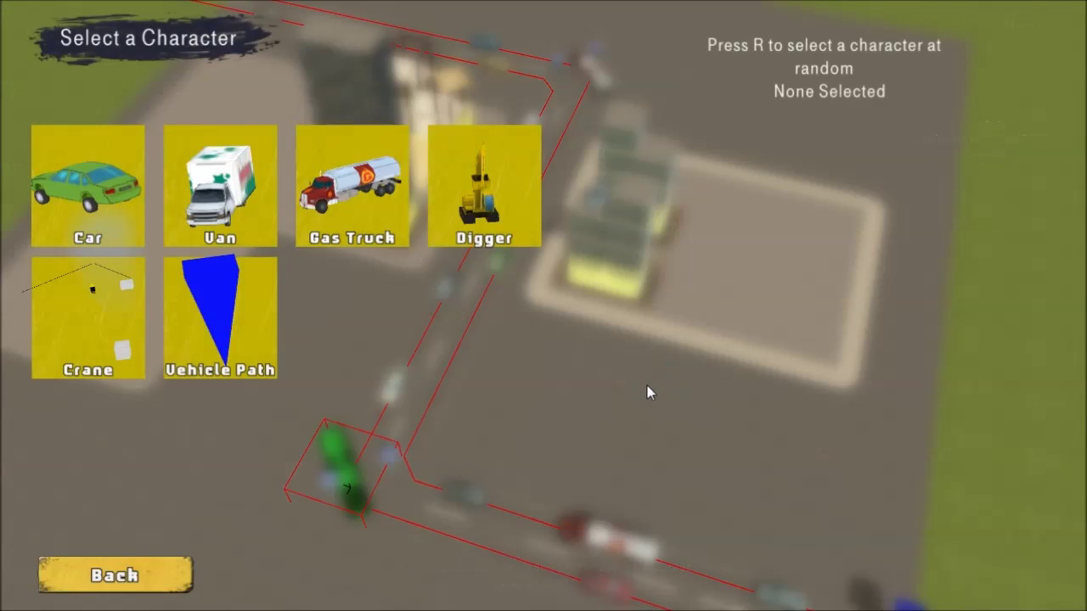
{"action": "left_click", "coordinate": [134, 579]}
{"action": "left_click", "coordinate": [350, 175]}
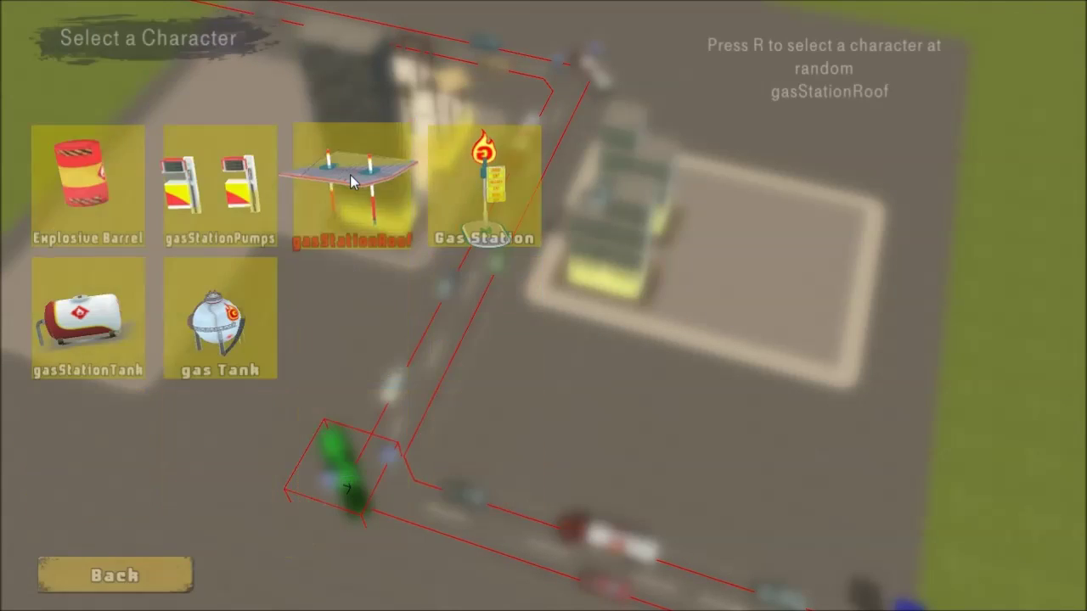
{"action": "left_click", "coordinate": [73, 323]}
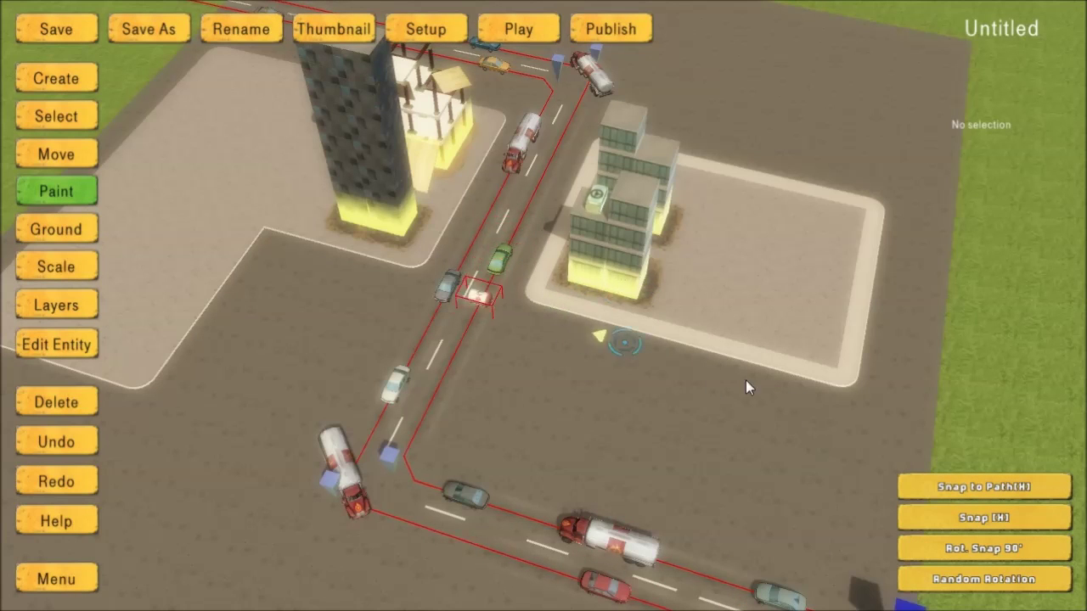
{"action": "left_click", "coordinate": [964, 478]}
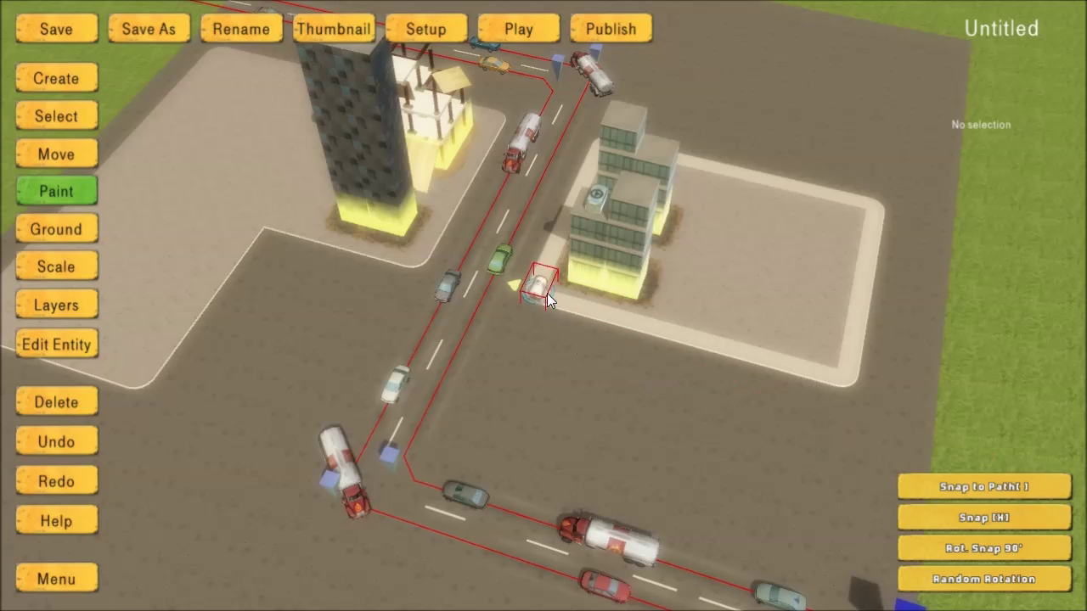
{"action": "left_click", "coordinate": [550, 284]}
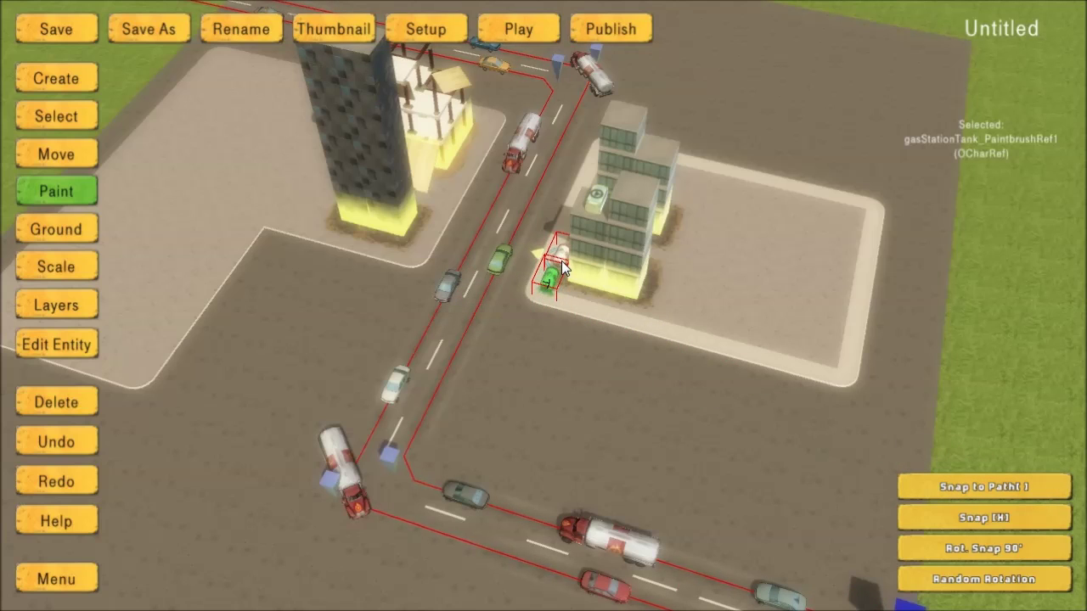
{"action": "key", "text": "w"}
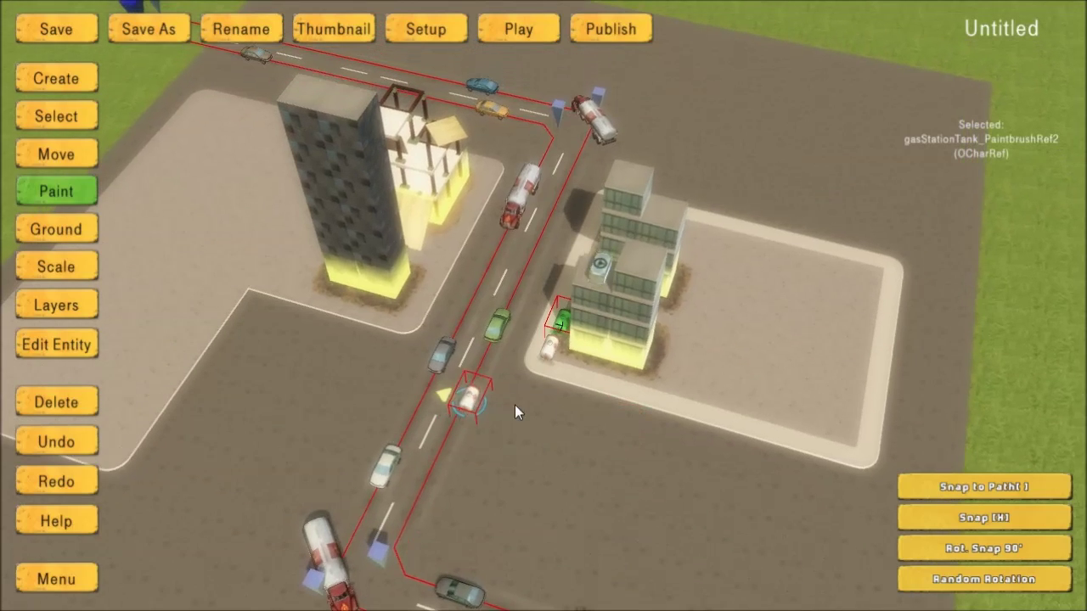
{"action": "key", "text": "e"}
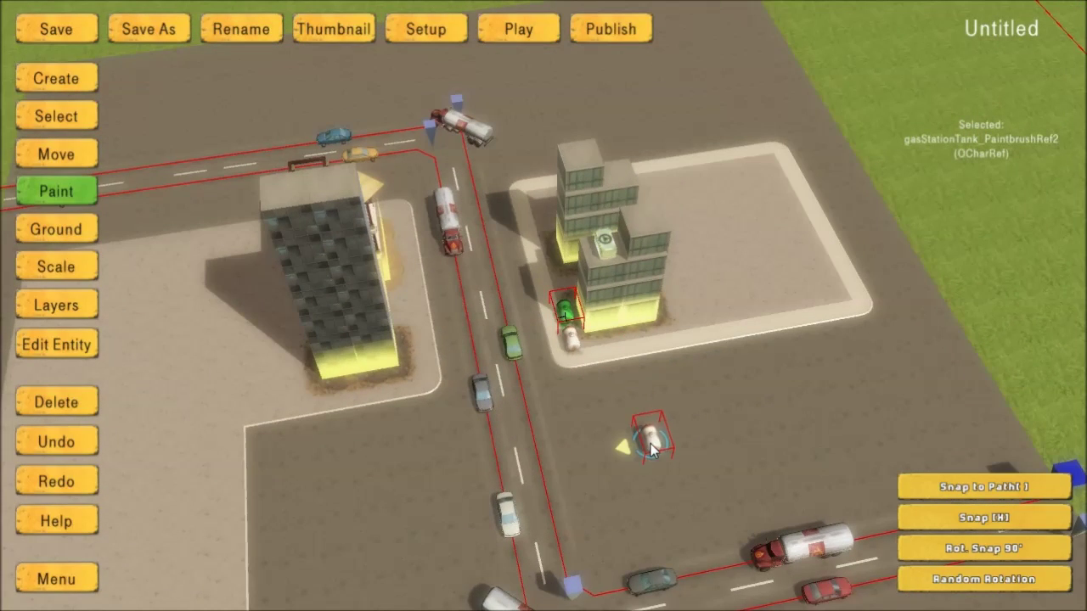
{"action": "key", "text": "q"}
{"action": "key", "text": "s"}
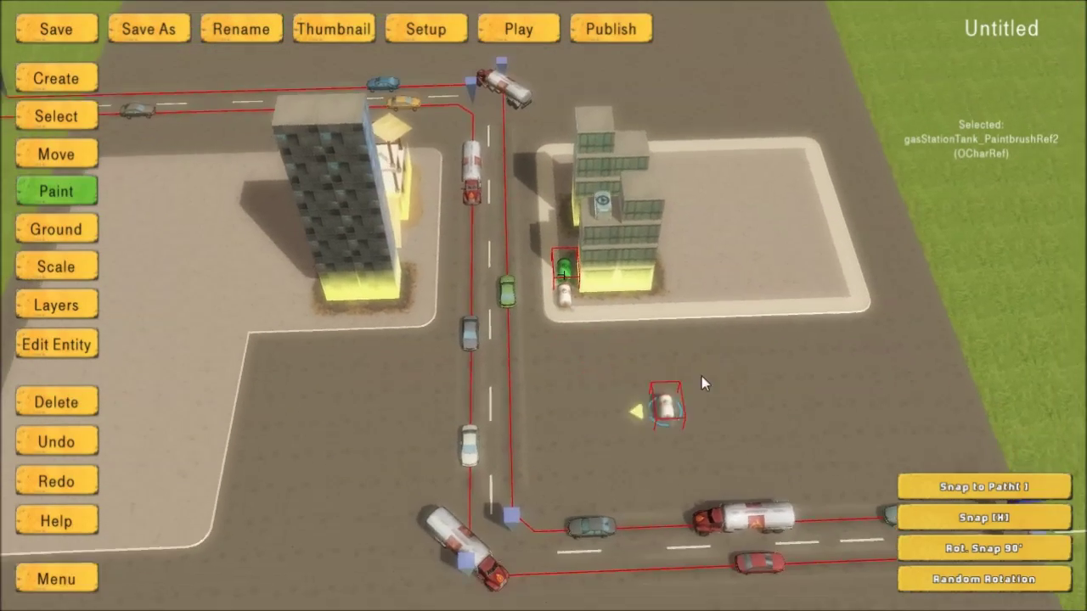
{"action": "key", "text": "q"}
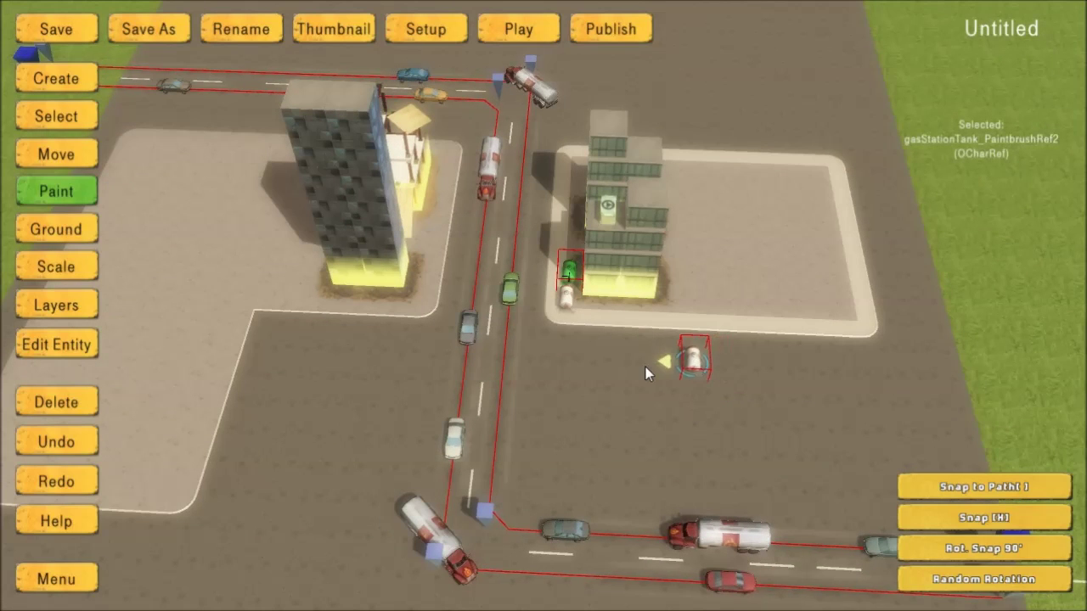
{"action": "key", "text": "q"}
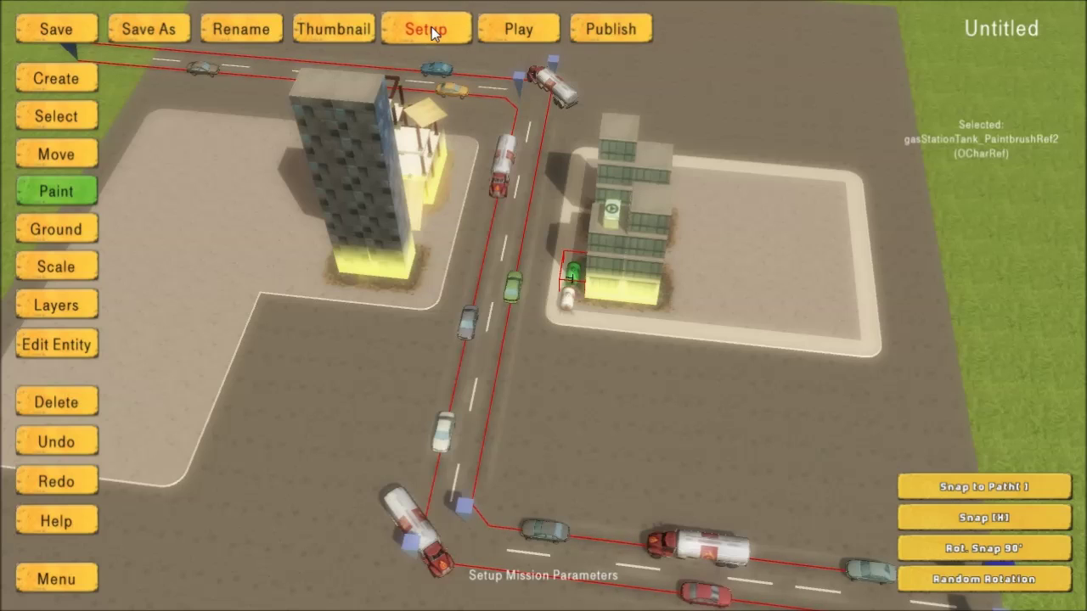
In the mission parameters, set the starting quantity of Wheel Glue to 5 and finish the setup.
{"action": "left_click", "coordinate": [431, 28]}
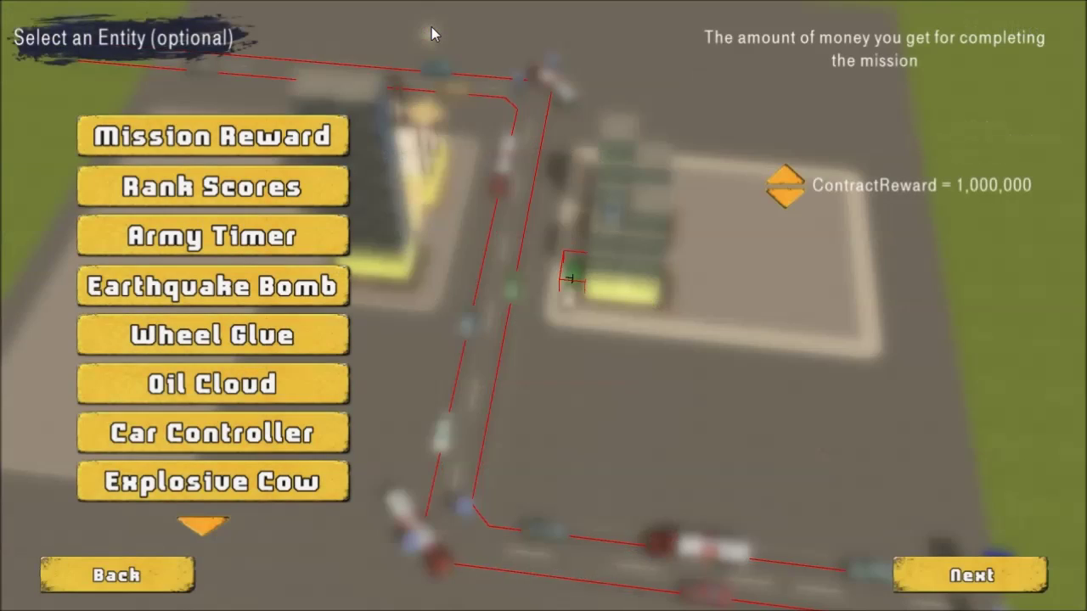
{"action": "left_click", "coordinate": [286, 340]}
{"action": "left_click", "coordinate": [782, 199]}
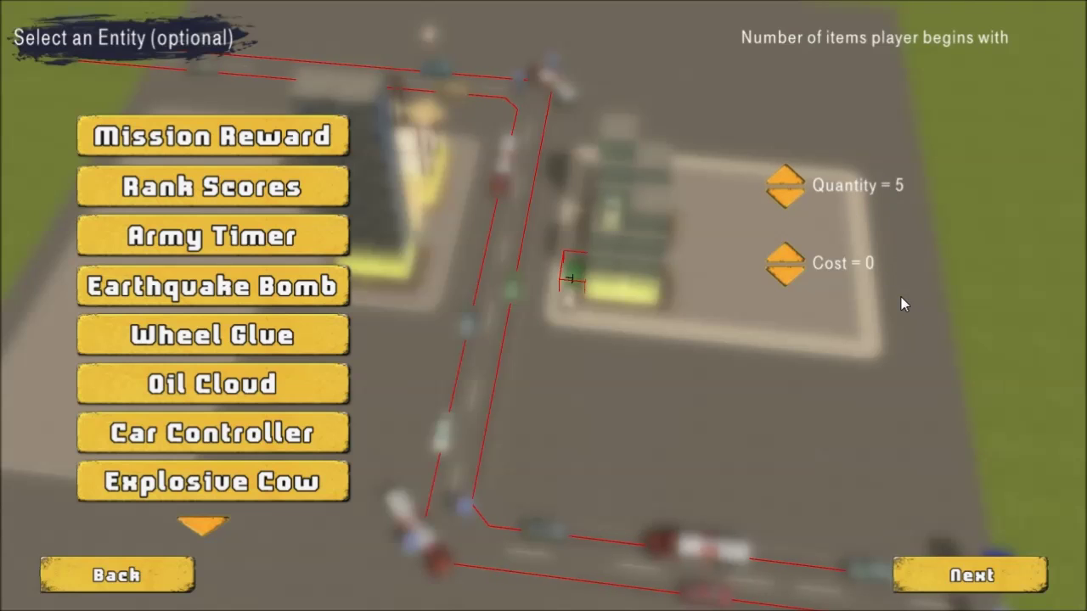
{"action": "left_click", "coordinate": [961, 577]}
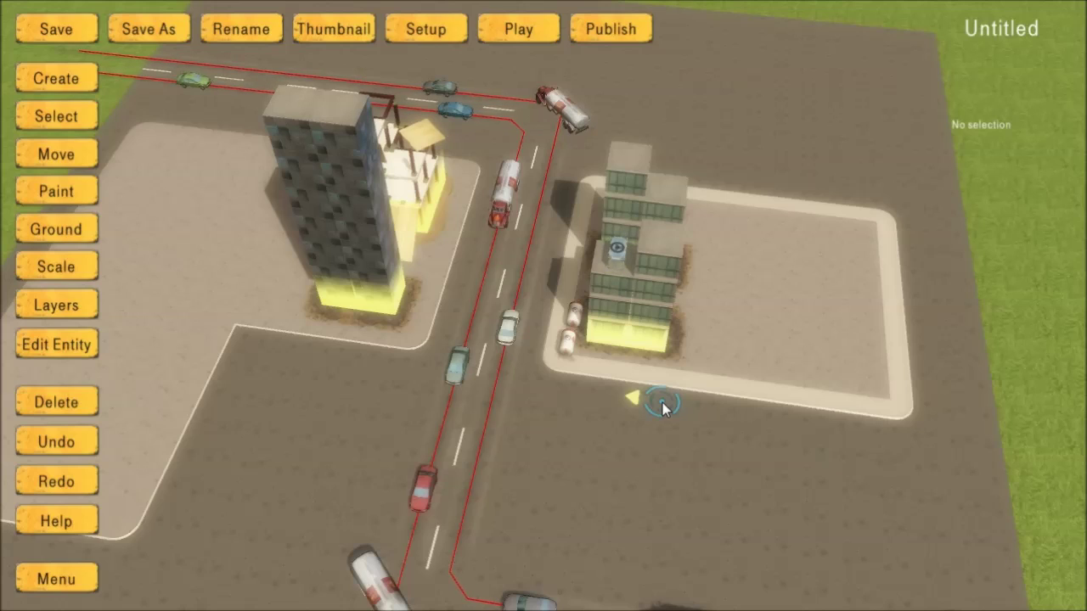
Show the Mission Elements layer in the level.
{"action": "left_click", "coordinate": [59, 304]}
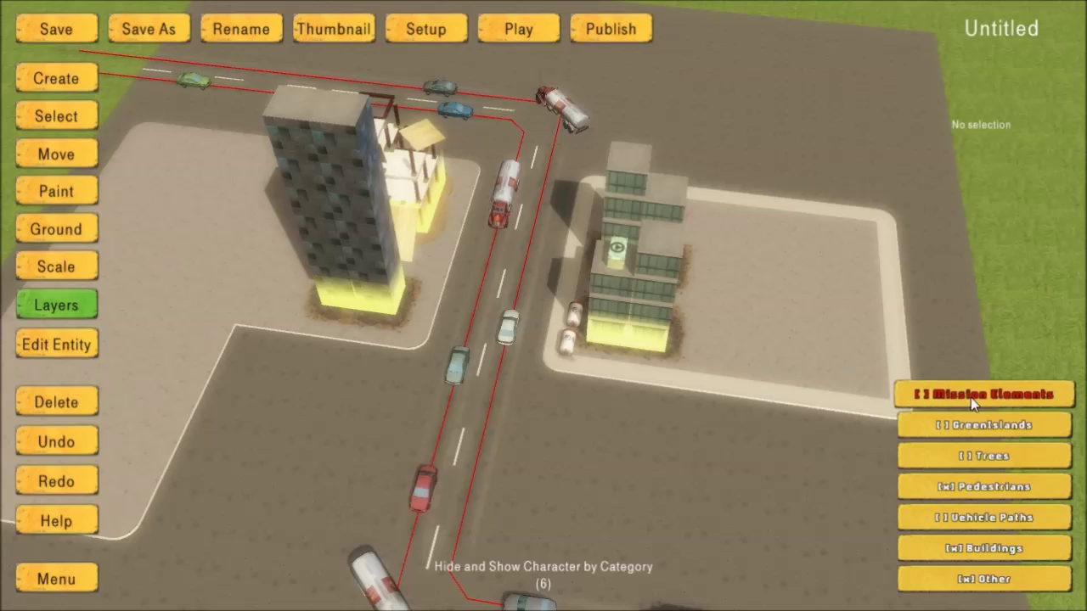
{"action": "left_click", "coordinate": [1022, 397]}
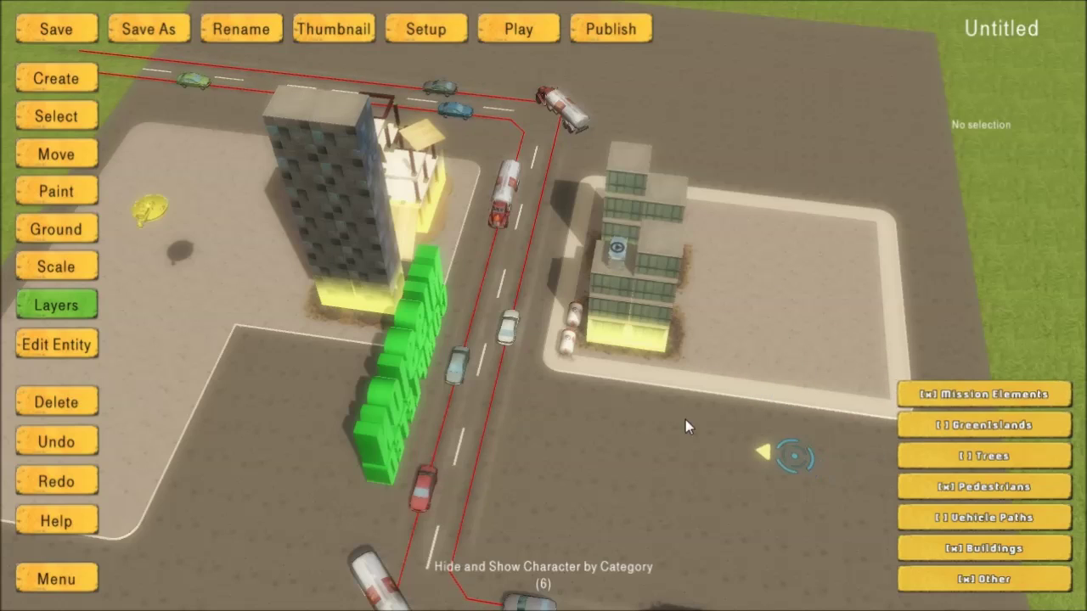
{"action": "scroll", "coordinate": [594, 415], "scroll_direction": "down", "scroll_amount": 5}
{"action": "right_click_drag", "start_coordinate": [695, 384], "coordinate": [499, 270]}
Select the walkability boundary's Left marker and move it inward onto the dark ground just beyond the rear road.
{"action": "key", "text": "1"}
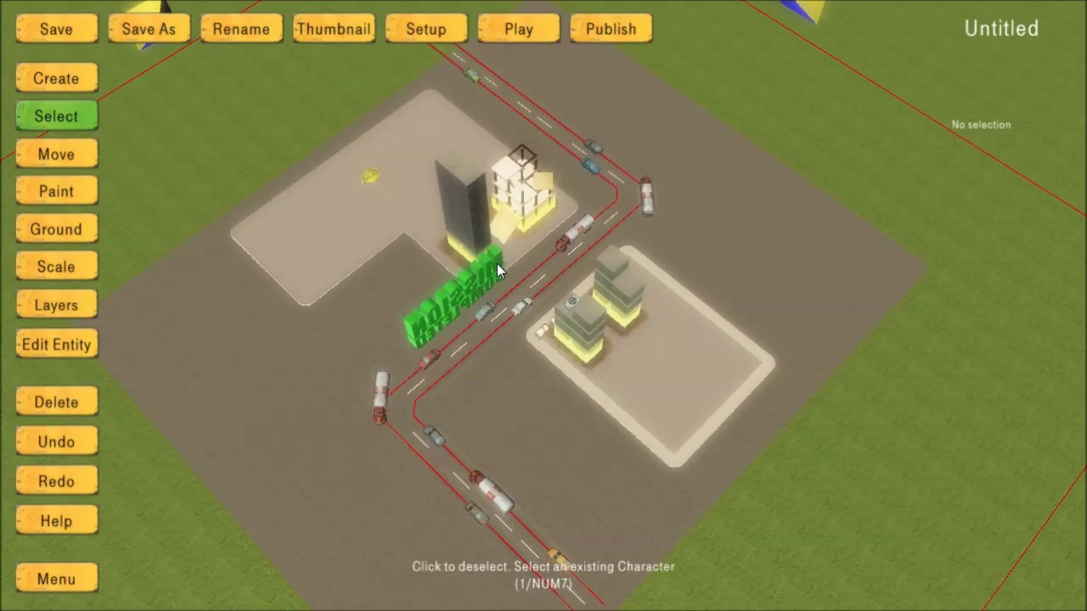
{"action": "right_click_drag", "start_coordinate": [331, 349], "coordinate": [347, 280]}
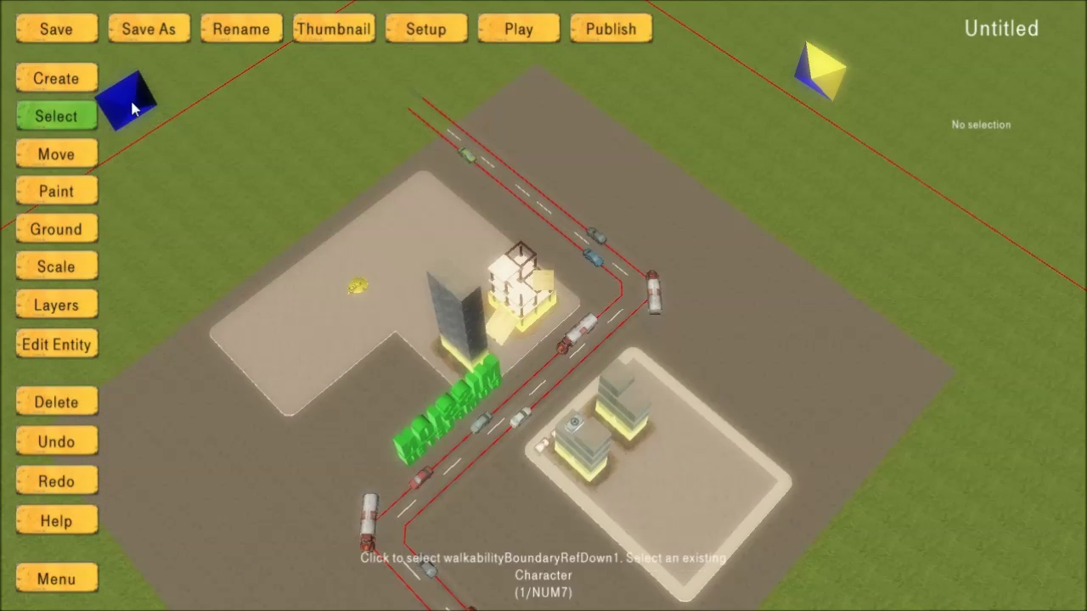
{"action": "left_click", "coordinate": [824, 76]}
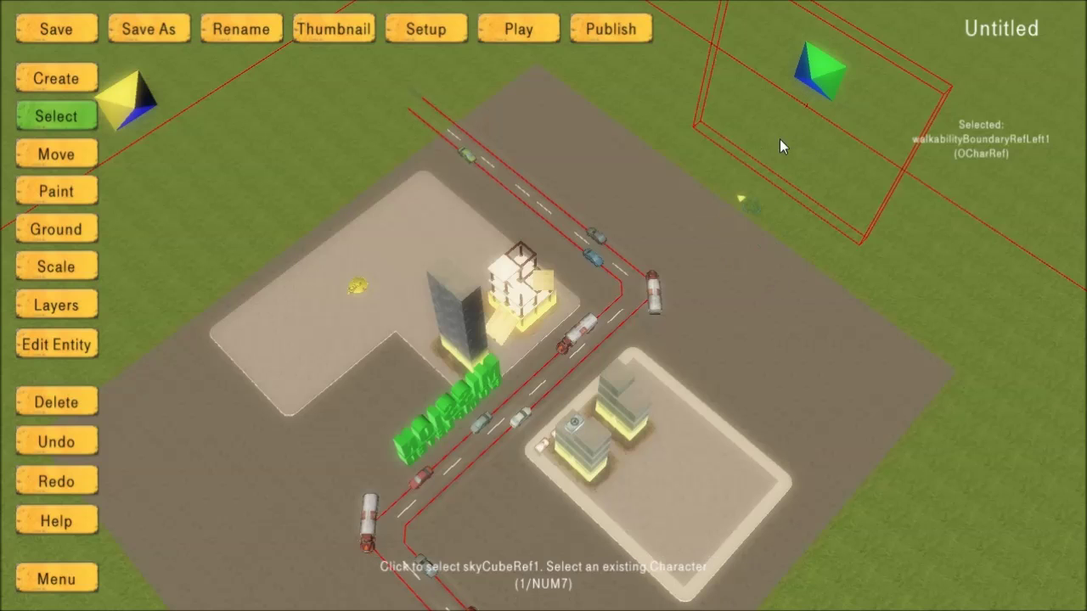
{"action": "middle_click_drag", "start_coordinate": [812, 235], "coordinate": [637, 315]}
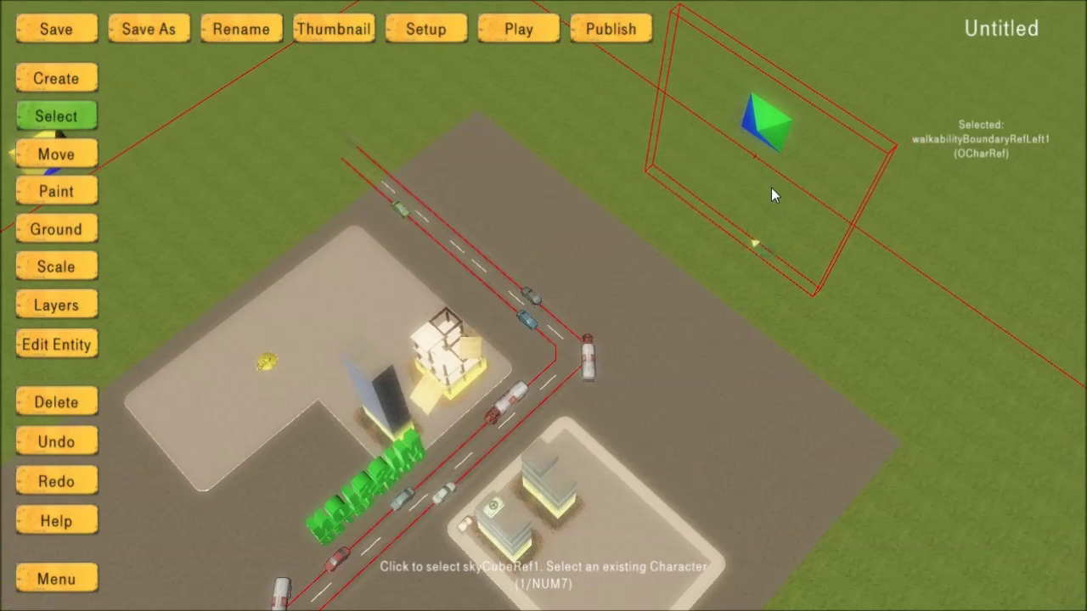
{"action": "left_click", "coordinate": [57, 146]}
{"action": "left_click_drag", "start_coordinate": [759, 129], "coordinate": [619, 299]}
Select the walkability boundary's Down marker and move it inward to the outer edge of the black tower's plot.
{"action": "key", "text": "a"}
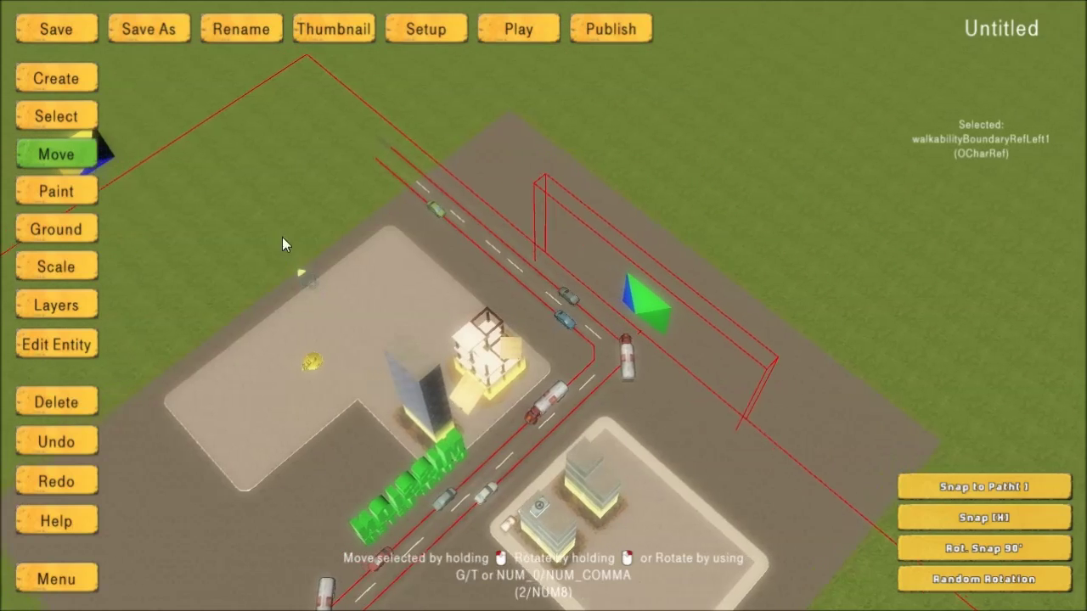
{"action": "key", "text": "1"}
{"action": "left_click", "coordinate": [142, 136]}
{"action": "left_click_drag", "start_coordinate": [143, 136], "coordinate": [258, 282]}
Select the walkability boundary's Right marker and move it inward to just outside the front road.
{"action": "key", "text": "e"}
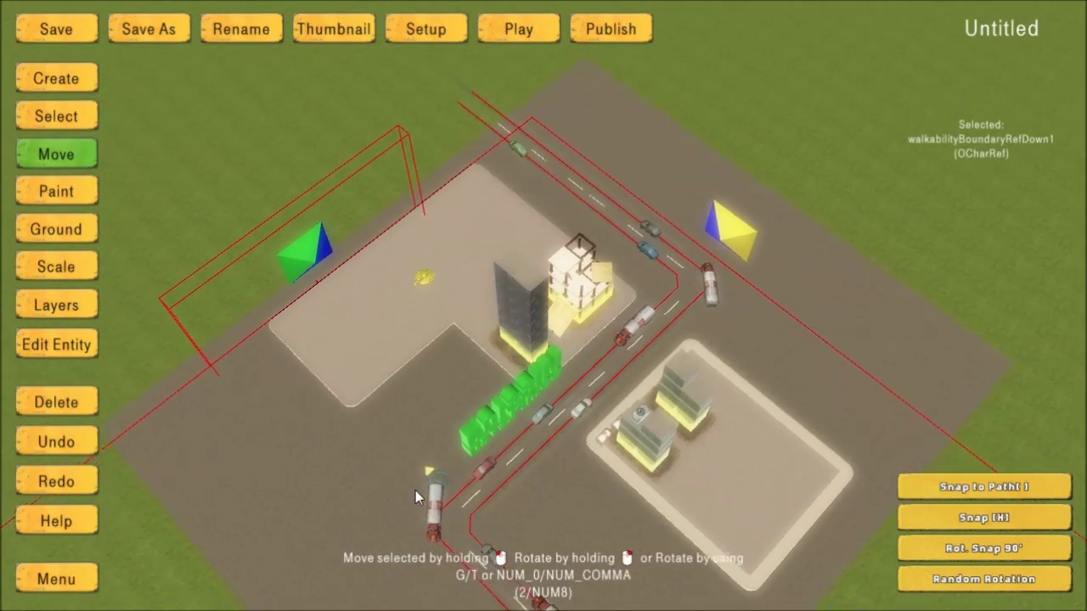
{"action": "scroll", "coordinate": [248, 328], "scroll_direction": "up", "scroll_amount": 3}
{"action": "key", "text": "1"}
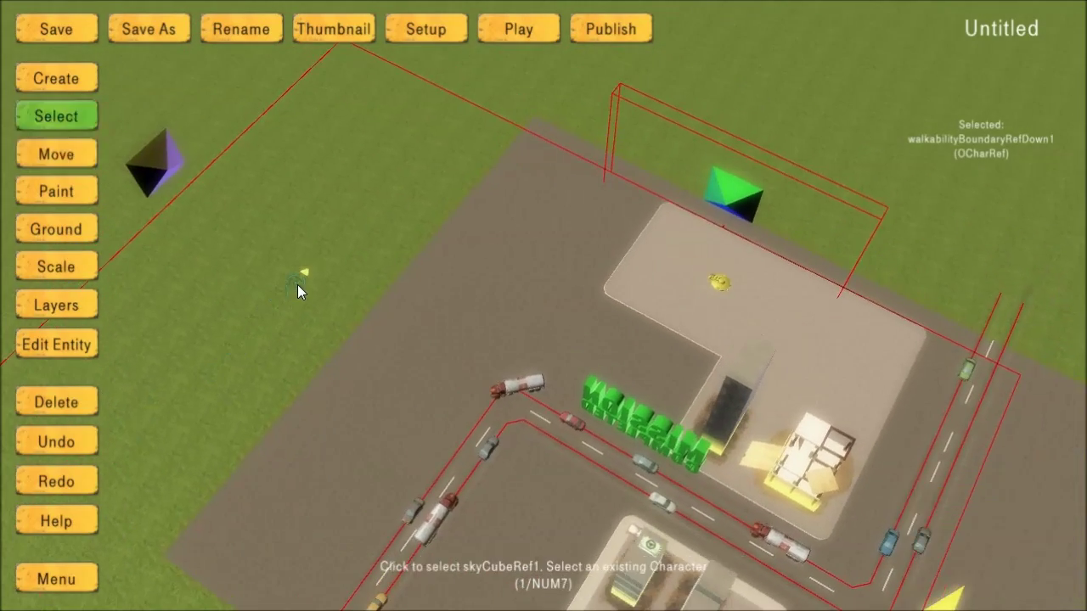
{"action": "left_click", "coordinate": [153, 169]}
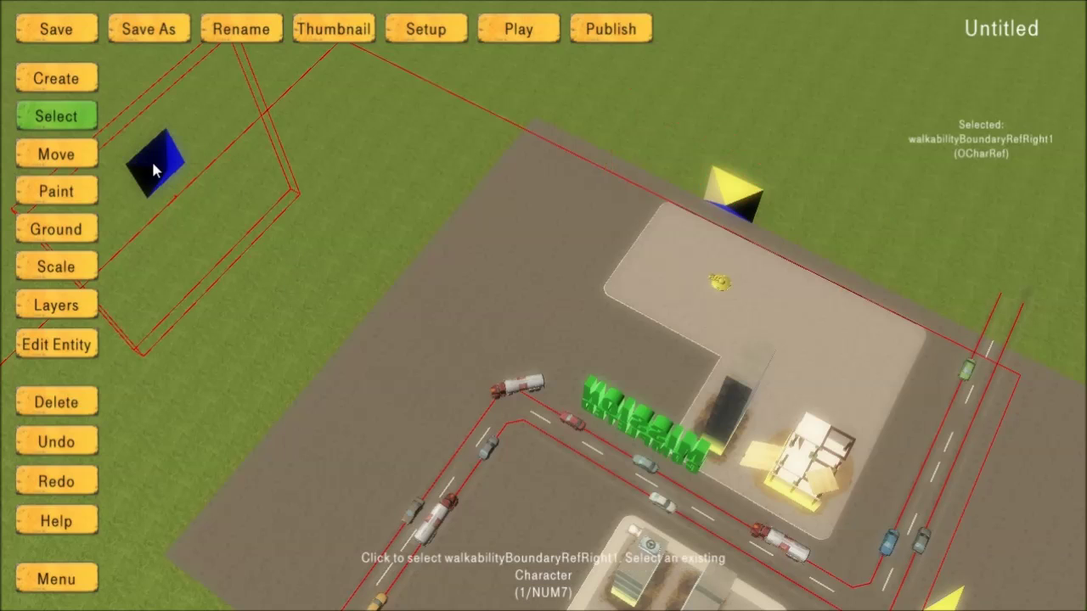
{"action": "key", "text": "2"}
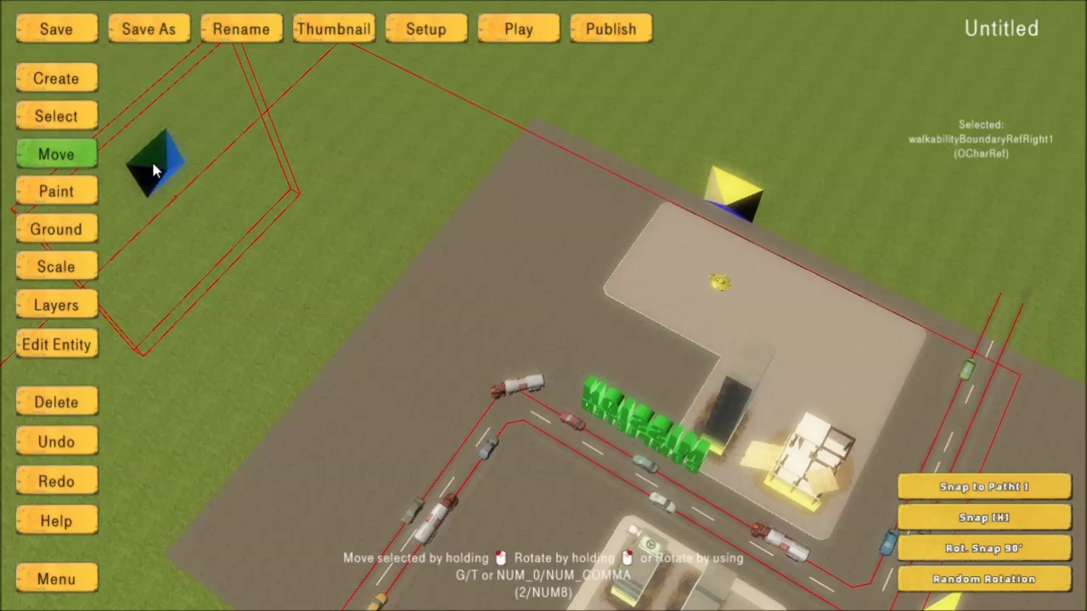
{"action": "left_click_drag", "start_coordinate": [153, 169], "coordinate": [290, 393]}
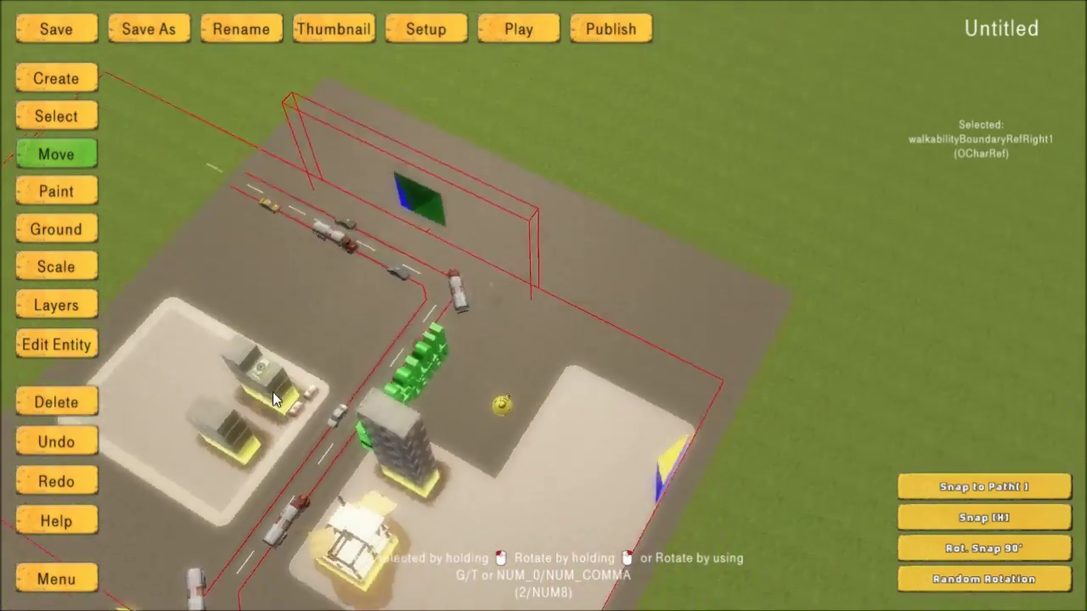
Select the walkability boundary's Up marker and move it inward to the outer edge of the office buildings' plot.
{"action": "key", "text": "1"}
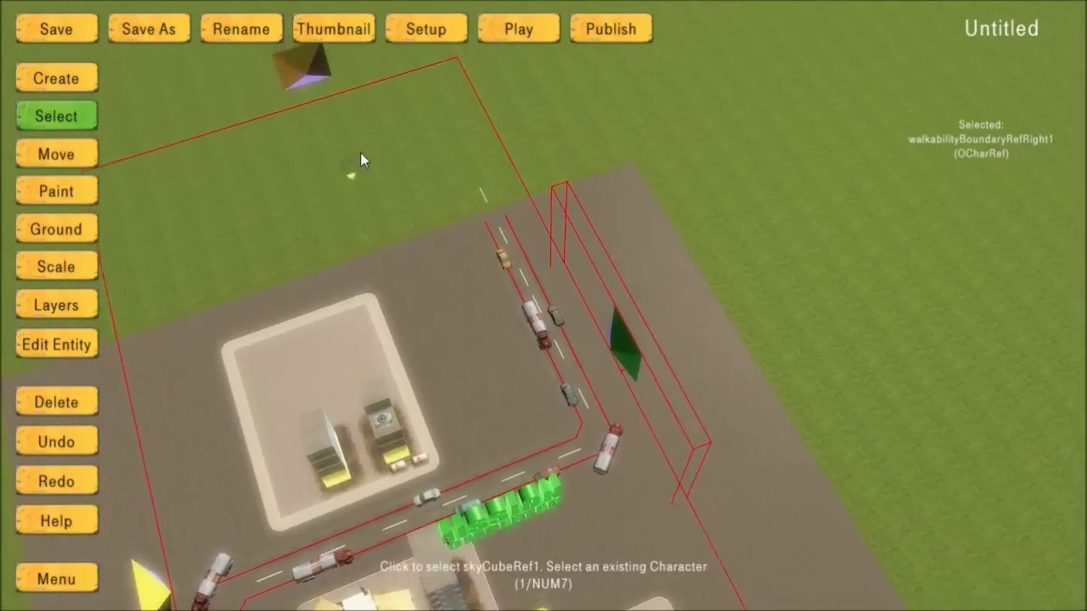
{"action": "left_click", "coordinate": [306, 72]}
{"action": "key", "text": "2"}
{"action": "left_click_drag", "start_coordinate": [305, 72], "coordinate": [342, 246]}
{"action": "key", "text": "q"}
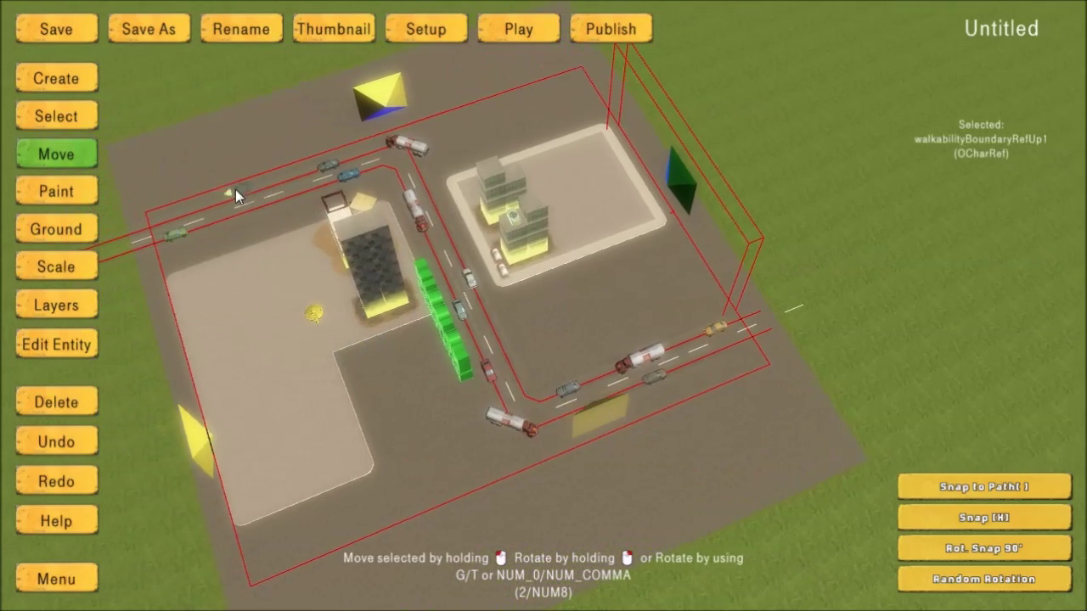
{"action": "key", "text": "q"}
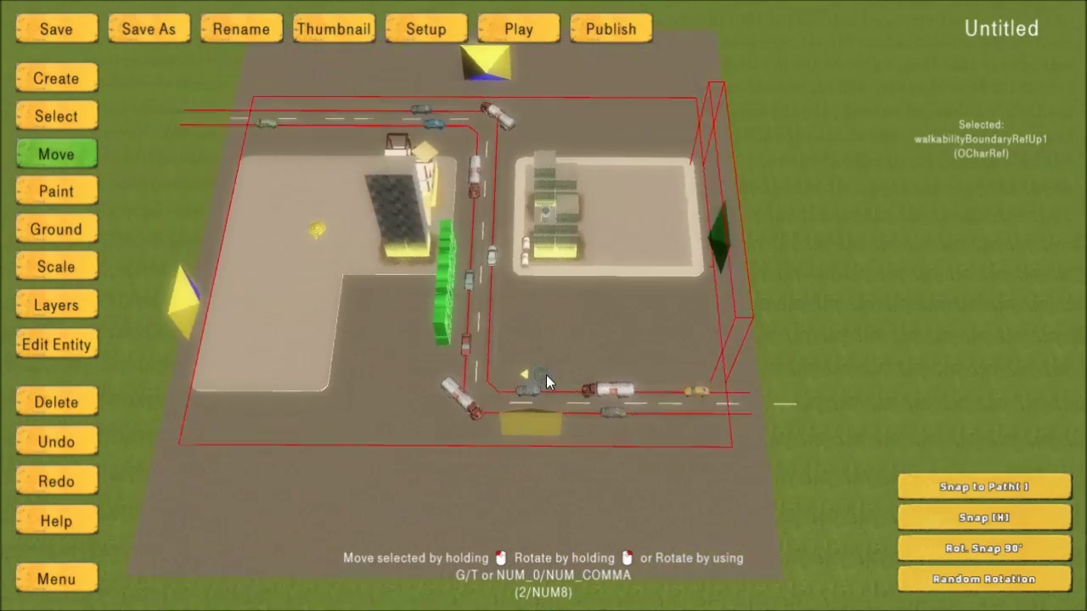
{"action": "key", "text": "w"}
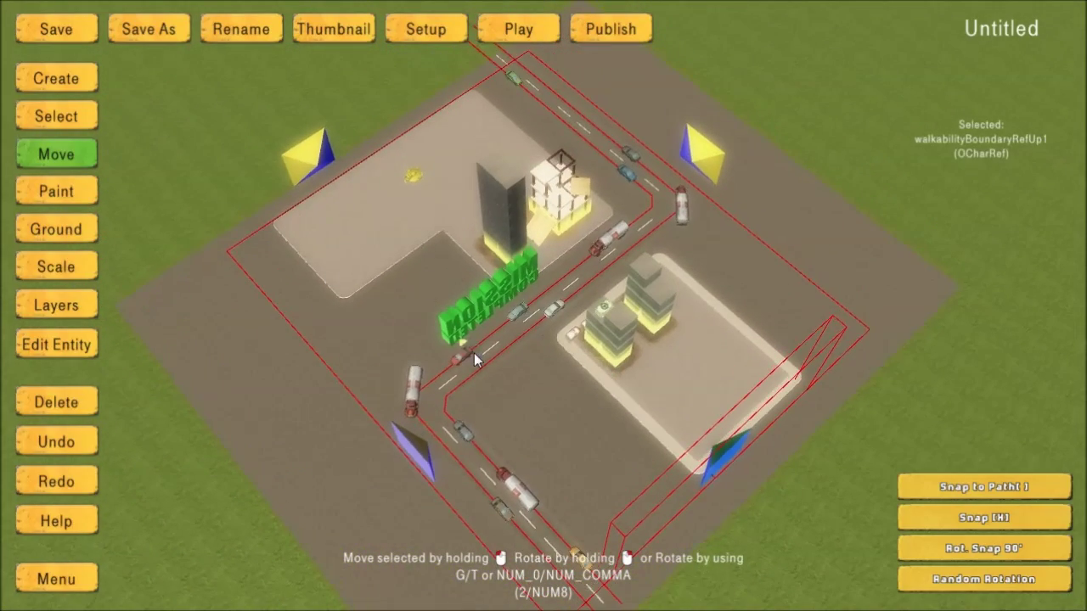
Select the Mission Completed marker and move it along the road, away from the black tower, towards the road bend.
{"action": "scroll", "coordinate": [474, 353], "scroll_direction": "up", "scroll_amount": 3}
{"action": "key", "text": "1"}
{"action": "key", "text": "e"}
{"action": "key", "text": "e"}
{"action": "key", "text": "e"}
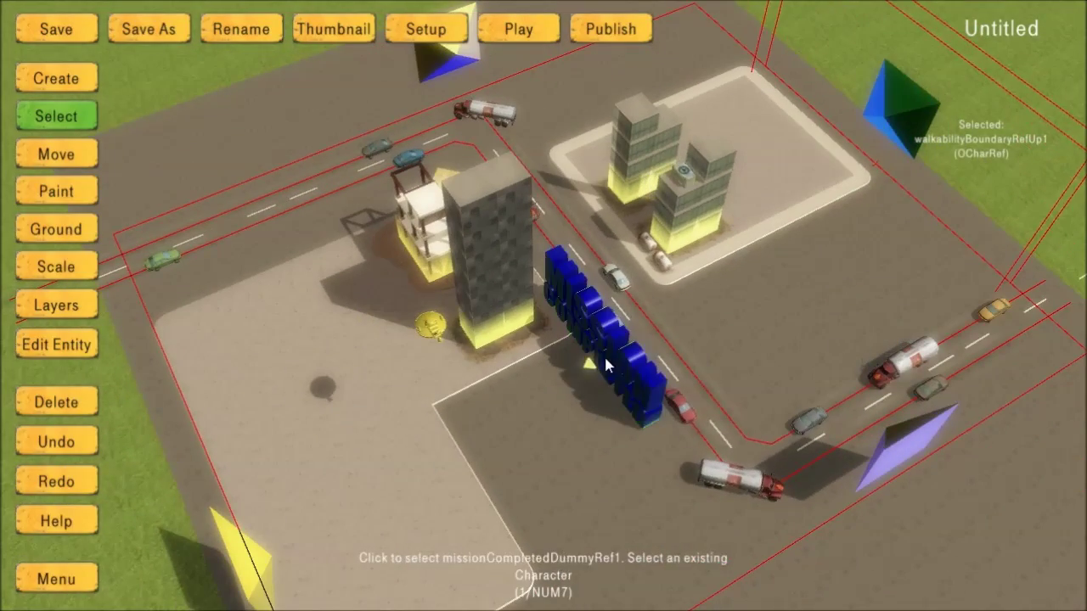
{"action": "left_click", "coordinate": [603, 354]}
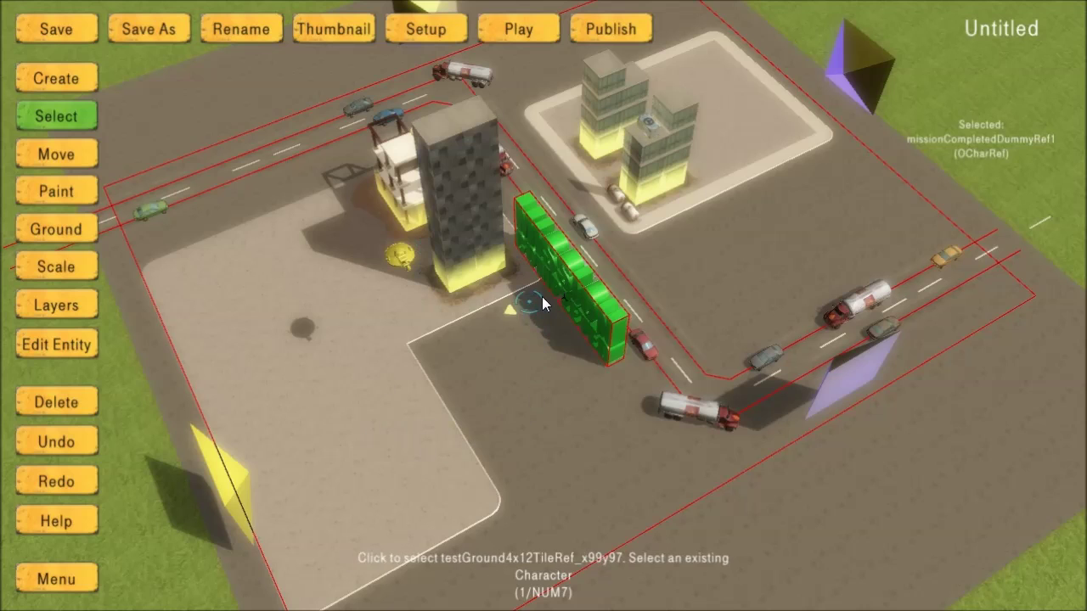
{"action": "left_click", "coordinate": [56, 153]}
{"action": "mouse_move", "coordinate": [583, 314]}
{"action": "left_mouse_down"}
{"action": "mouse_move", "coordinate": [569, 374]}
{"action": "mouse_move", "coordinate": [590, 408]}
{"action": "mouse_move", "coordinate": [593, 392]}
{"action": "mouse_move", "coordinate": [593, 401]}
{"action": "mouse_move", "coordinate": [610, 388]}
{"action": "left_mouse_up"}
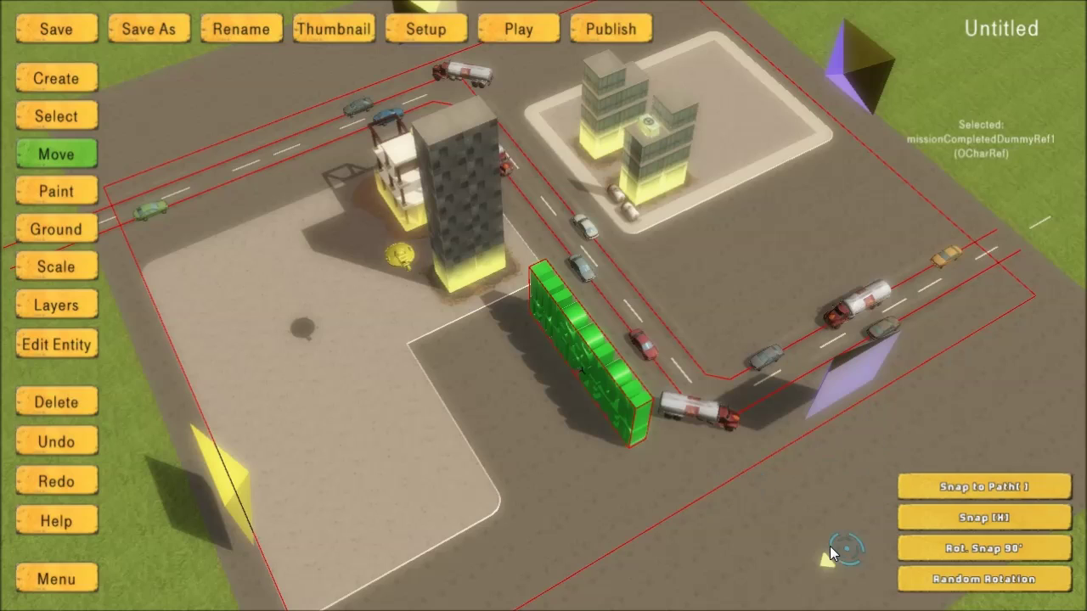
Set the rotation snap to 1°, turn the Mission Completed marker to face the camera, and place it over the road before the bend.
{"action": "left_click", "coordinate": [949, 549]}
{"action": "left_click", "coordinate": [1011, 552]}
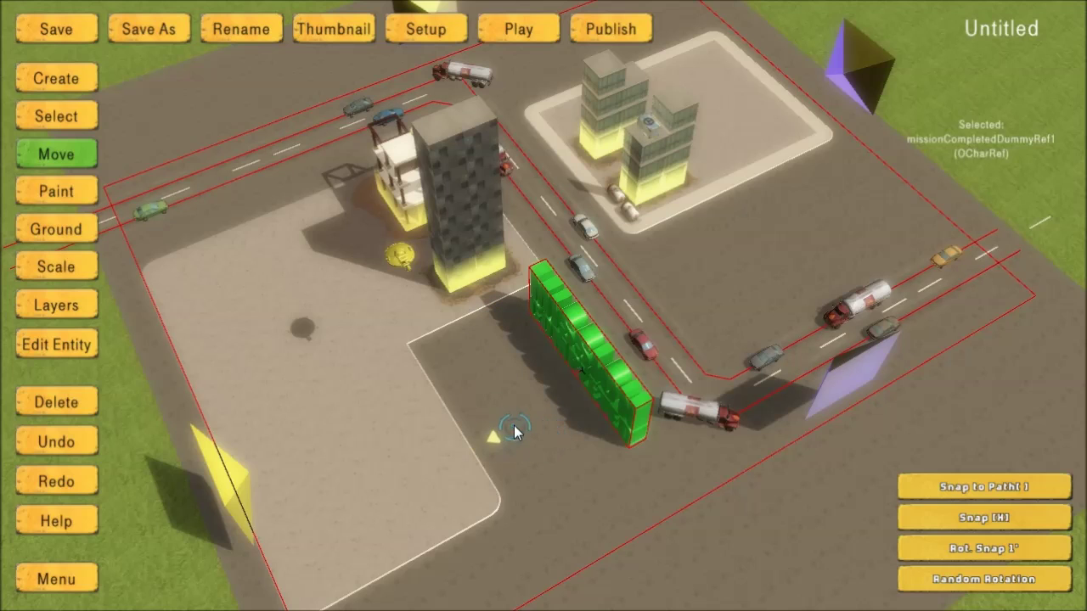
{"action": "scroll", "coordinate": [485, 425], "scroll_direction": "down", "scroll_amount": 15}
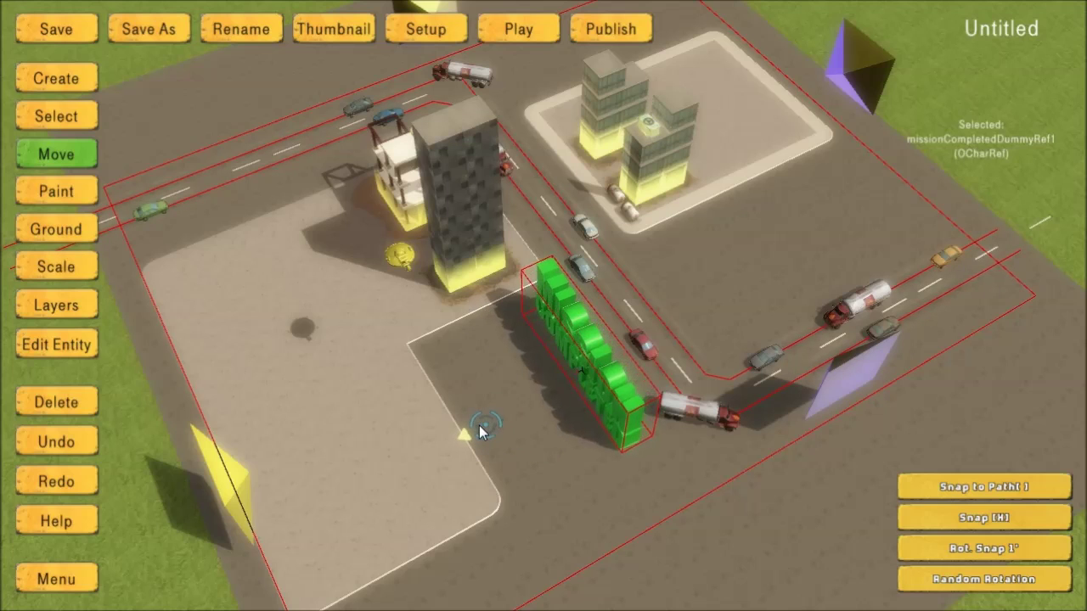
{"action": "scroll", "coordinate": [484, 429], "scroll_direction": "down", "scroll_amount": 10}
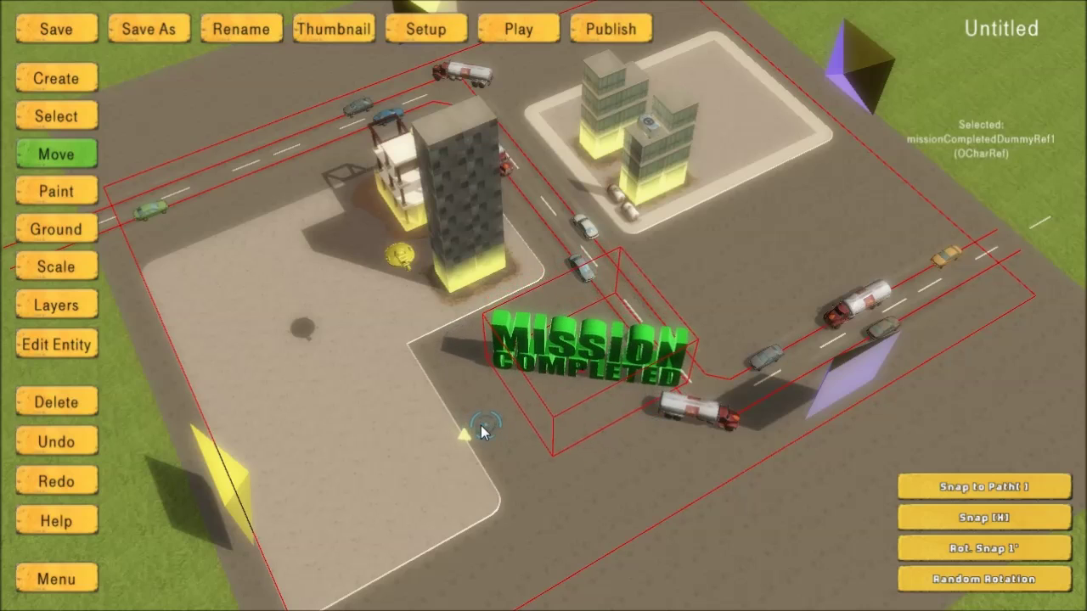
{"action": "scroll", "coordinate": [486, 425], "scroll_direction": "down", "scroll_amount": 4}
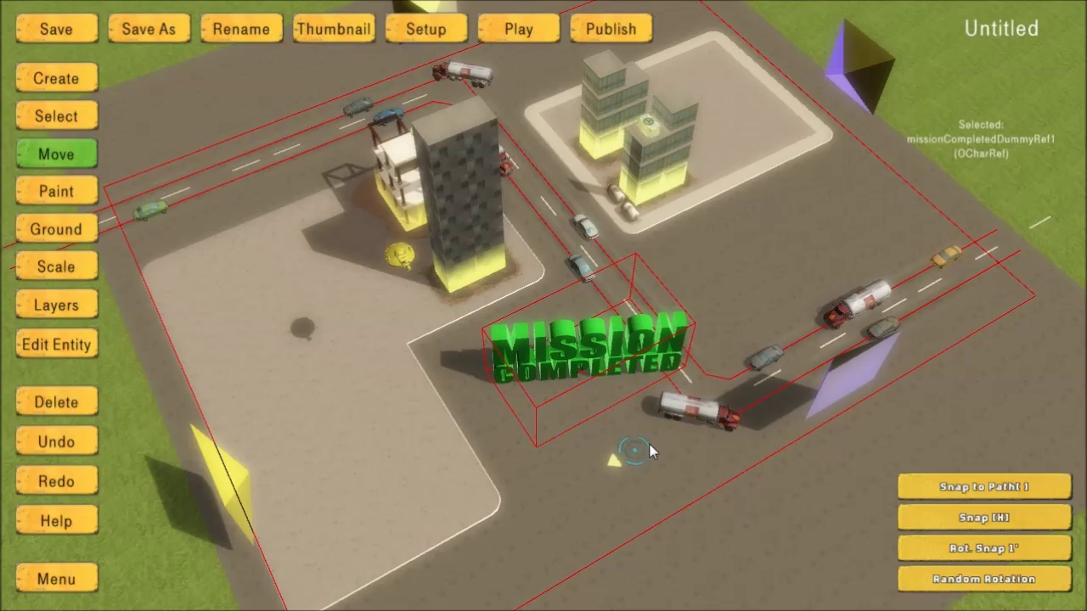
{"action": "left_click_drag", "start_coordinate": [577, 367], "coordinate": [639, 346]}
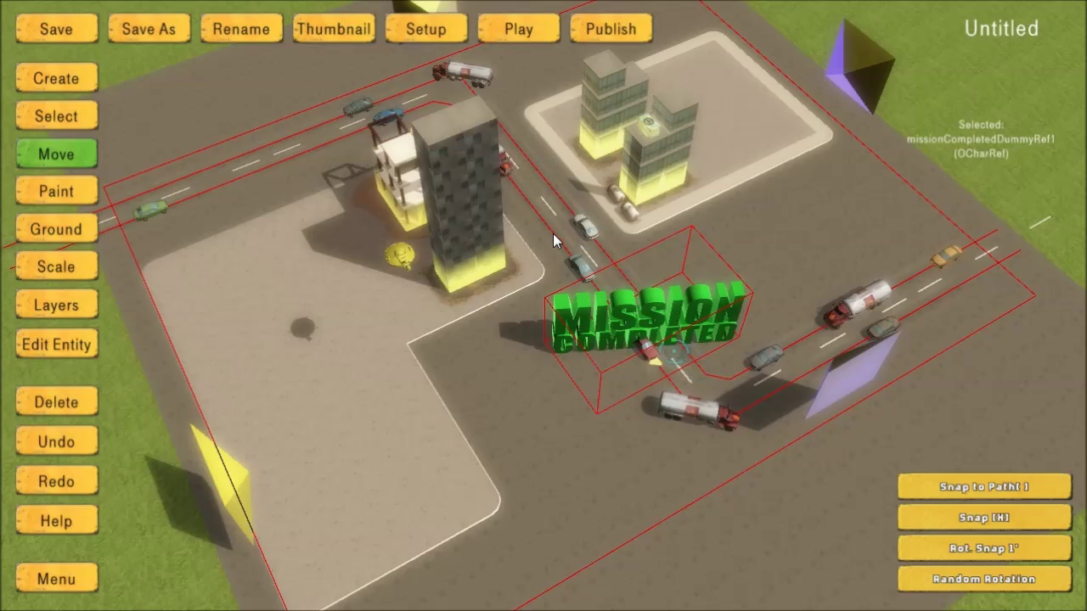
Select the mission intro cutscene marker beside the black tower and move it onto the road in front of the office buildings.
{"action": "scroll", "coordinate": [588, 367], "scroll_direction": "up", "scroll_amount": 3}
{"action": "key", "text": "d"}
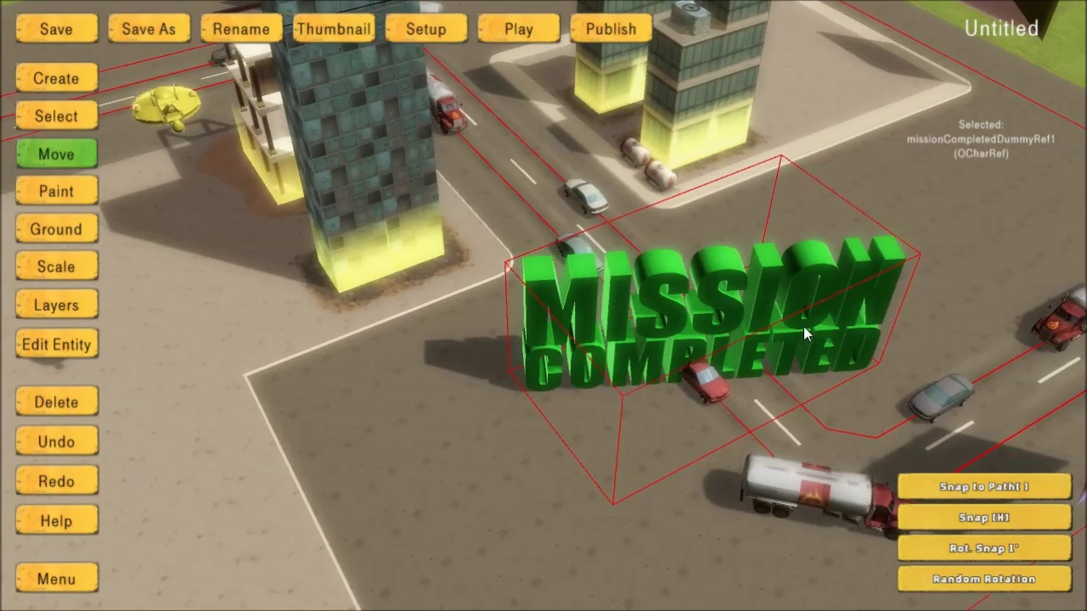
{"action": "mouse_move", "coordinate": [638, 402]}
{"action": "left_mouse_down"}
{"action": "mouse_move", "coordinate": [648, 509]}
{"action": "mouse_move", "coordinate": [552, 449]}
{"action": "mouse_move", "coordinate": [412, 424]}
{"action": "mouse_move", "coordinate": [361, 383]}
{"action": "mouse_move", "coordinate": [330, 408]}
{"action": "mouse_move", "coordinate": [497, 317]}
{"action": "mouse_move", "coordinate": [470, 465]}
{"action": "mouse_move", "coordinate": [477, 440]}
{"action": "mouse_move", "coordinate": [425, 435]}
{"action": "mouse_move", "coordinate": [360, 332]}
{"action": "mouse_move", "coordinate": [366, 322]}
{"action": "left_mouse_up"}
{"action": "scroll", "coordinate": [552, 449], "scroll_direction": "down", "scroll_amount": 2}
{"action": "scroll", "coordinate": [425, 435], "scroll_direction": "up", "scroll_amount": 2}
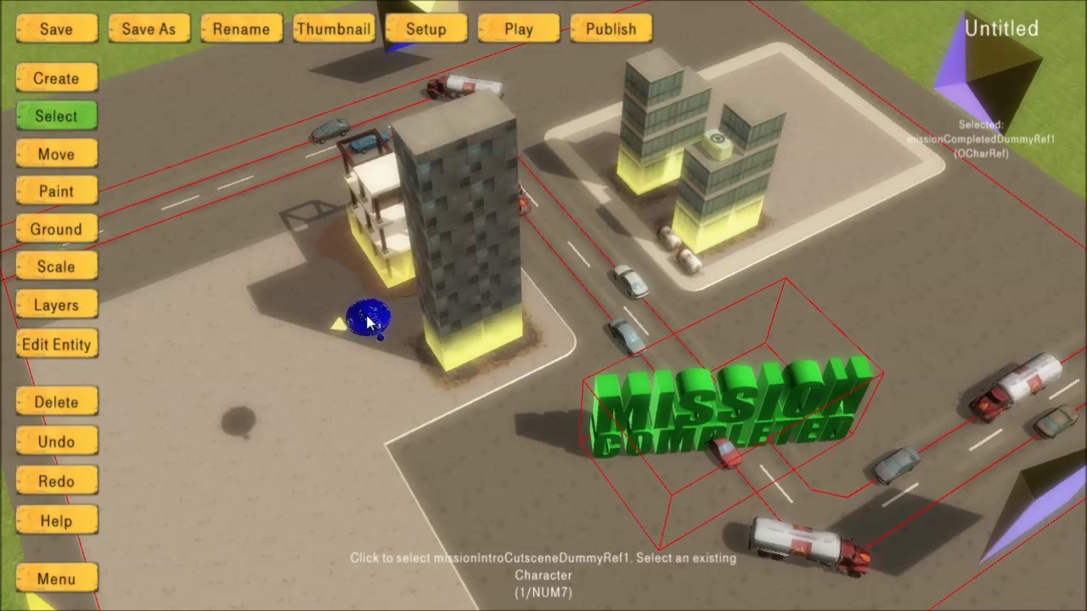
{"action": "left_click", "coordinate": [367, 323]}
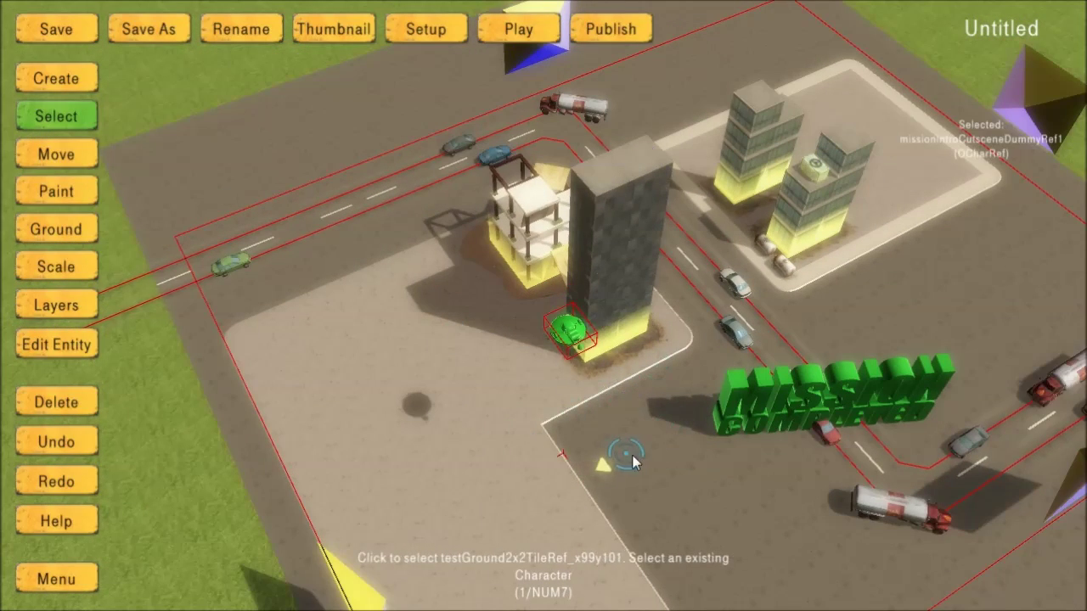
{"action": "key", "text": "d"}
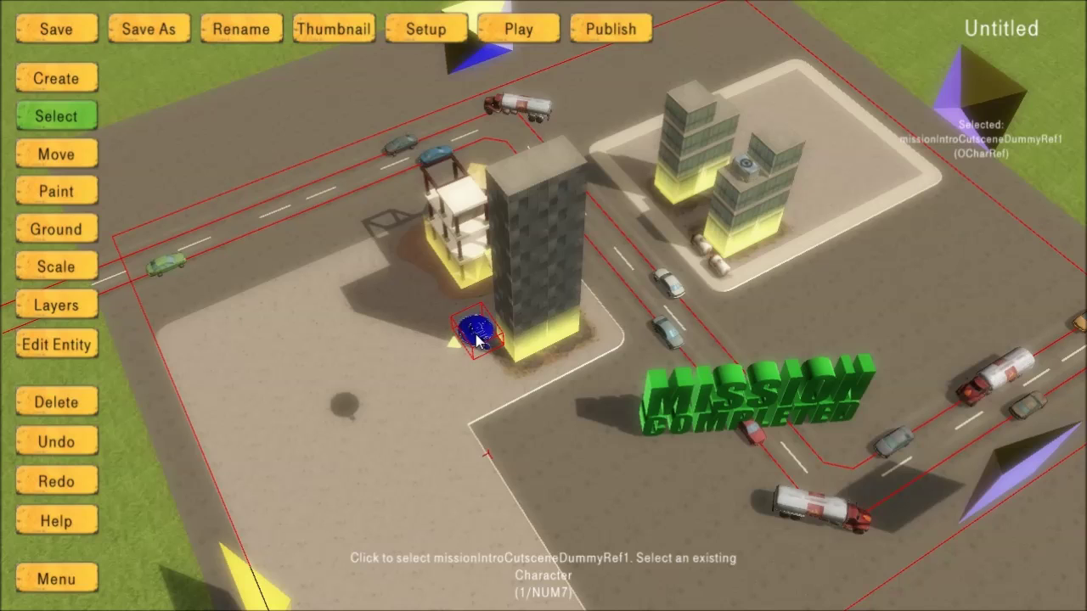
{"action": "left_click", "coordinate": [472, 331]}
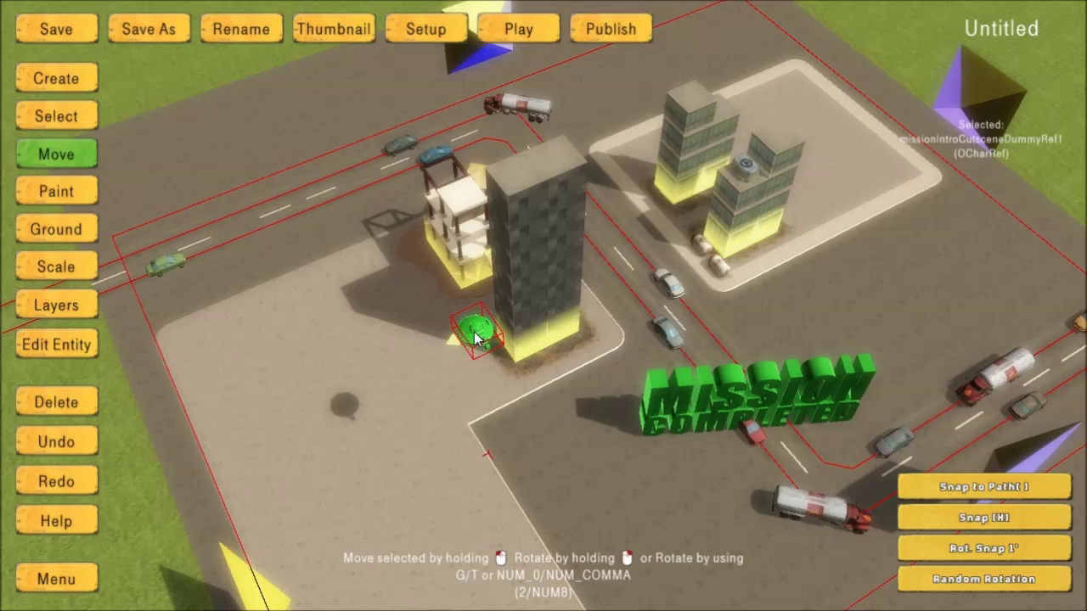
{"action": "left_click_drag", "start_coordinate": [471, 335], "coordinate": [633, 299]}
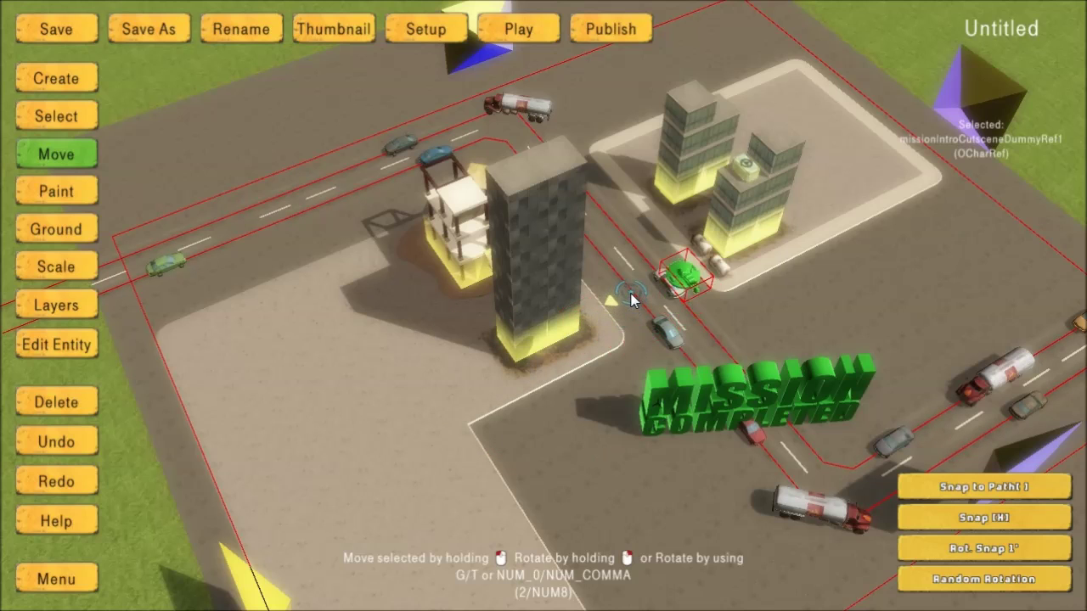
{"action": "key", "text": "d"}
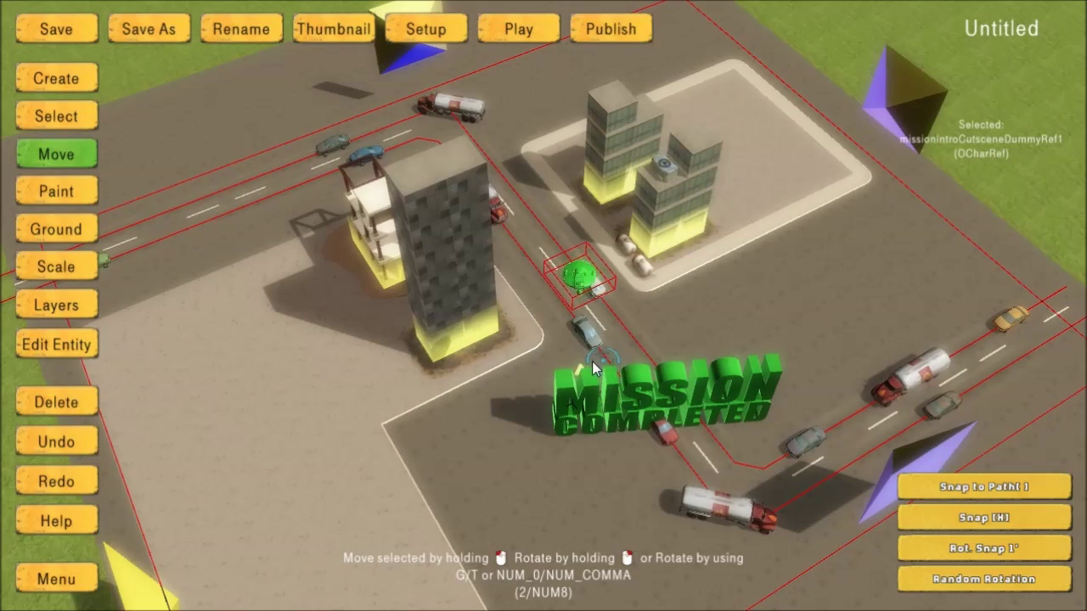
{"action": "key", "text": "s"}
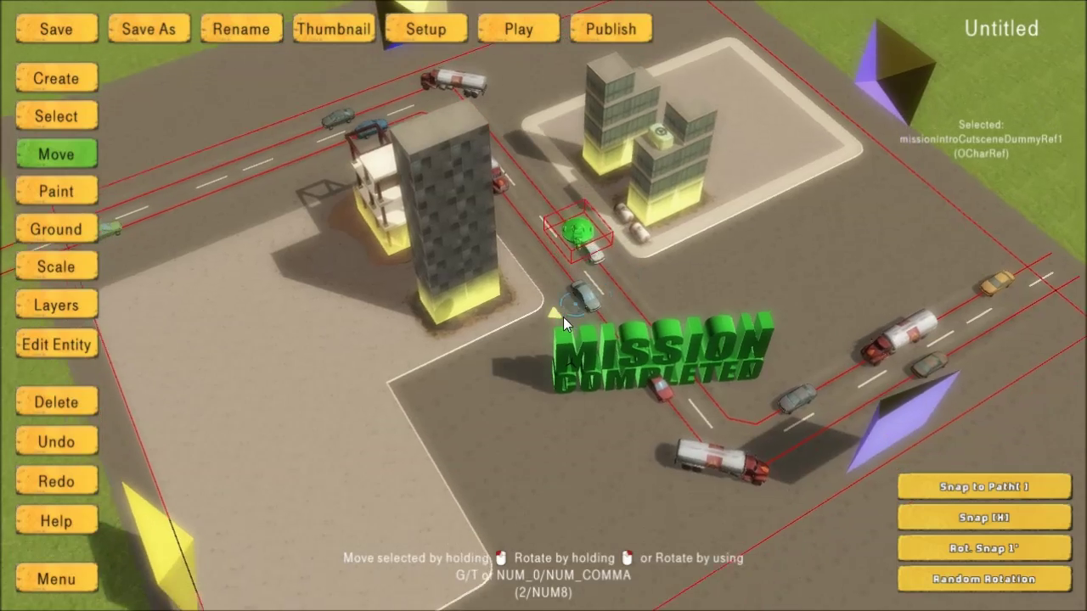
{"action": "key", "text": "w"}
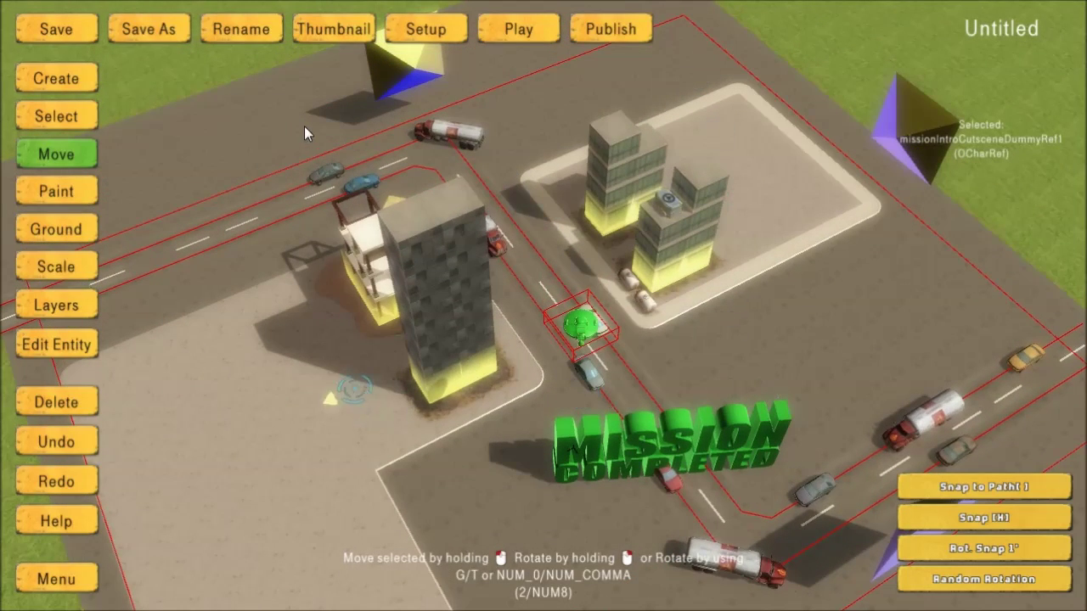
{"action": "left_click", "coordinate": [695, 360]}
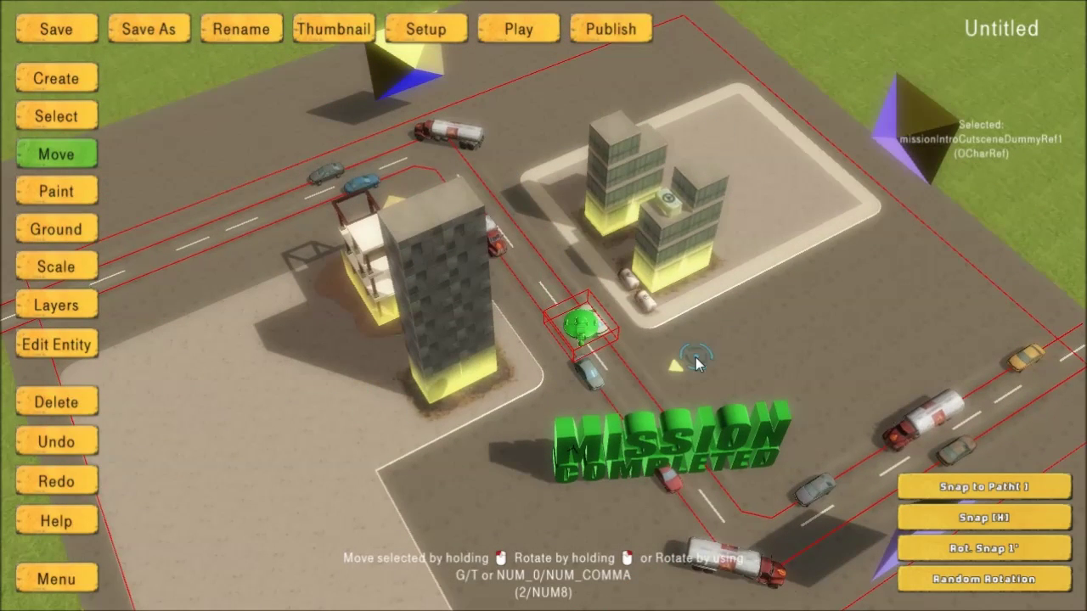
{"action": "left_click", "coordinate": [703, 389]}
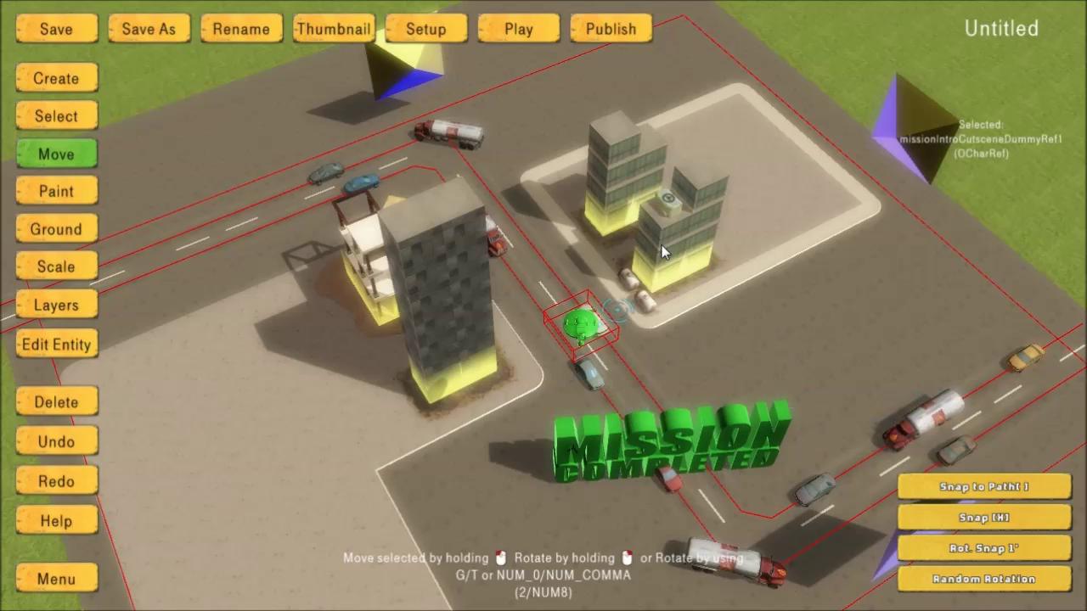
{"action": "left_click", "coordinate": [822, 403]}
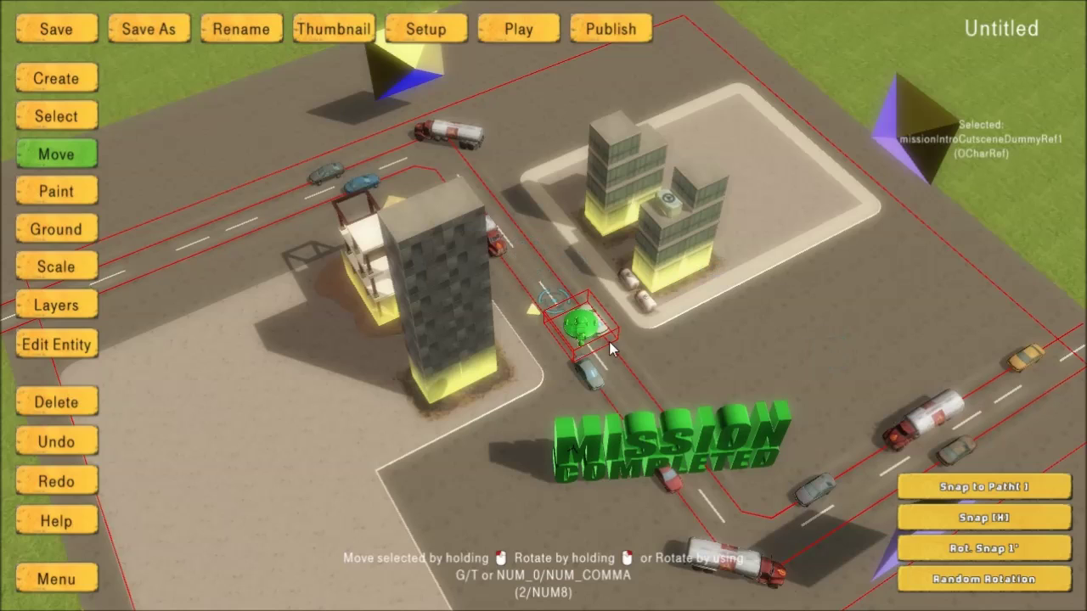
{"action": "left_click", "coordinate": [635, 377]}
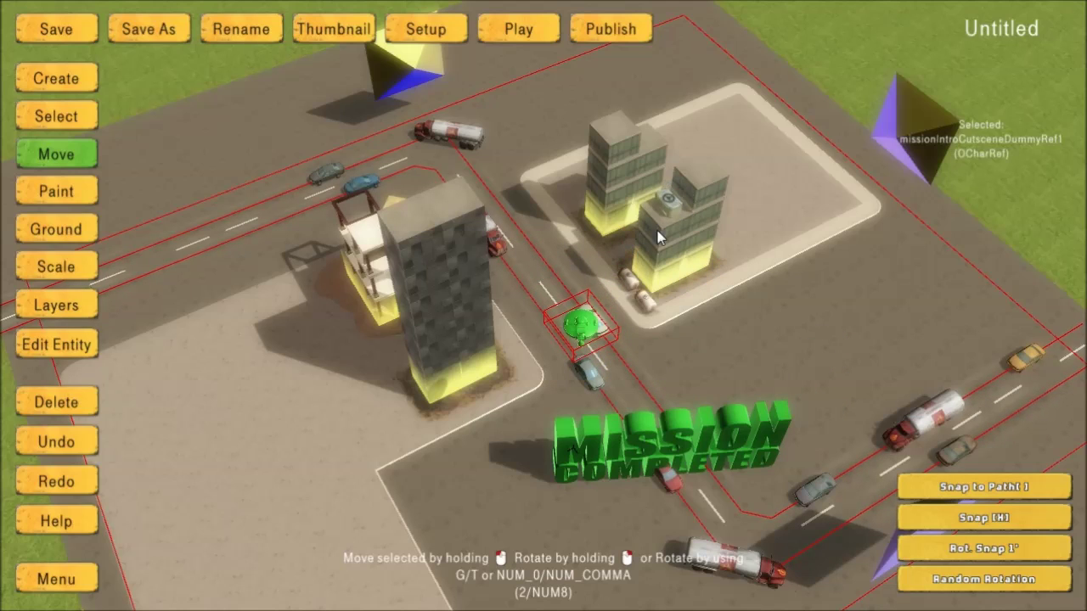
{"action": "left_click", "coordinate": [700, 360]}
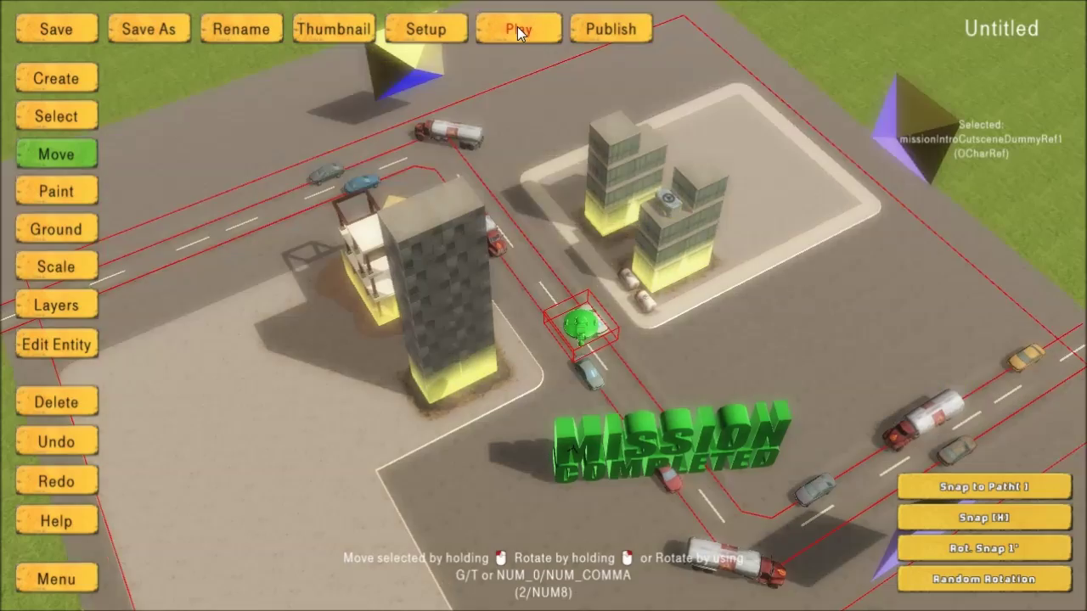
Play-test the level and accept the contract to destroy all buildings.
{"action": "left_click", "coordinate": [517, 26]}
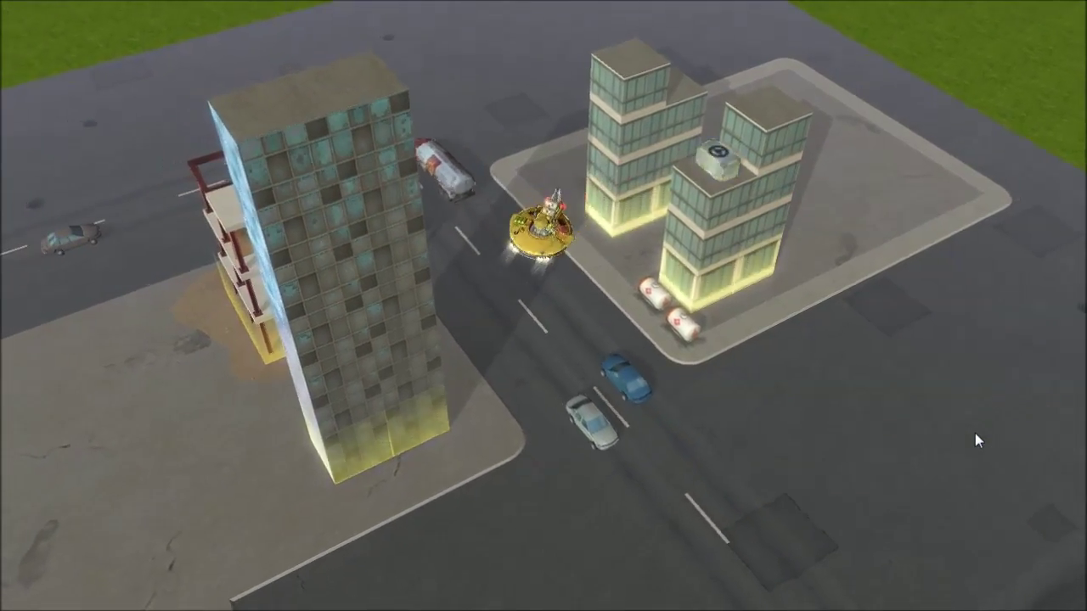
{"action": "left_click", "coordinate": [671, 435]}
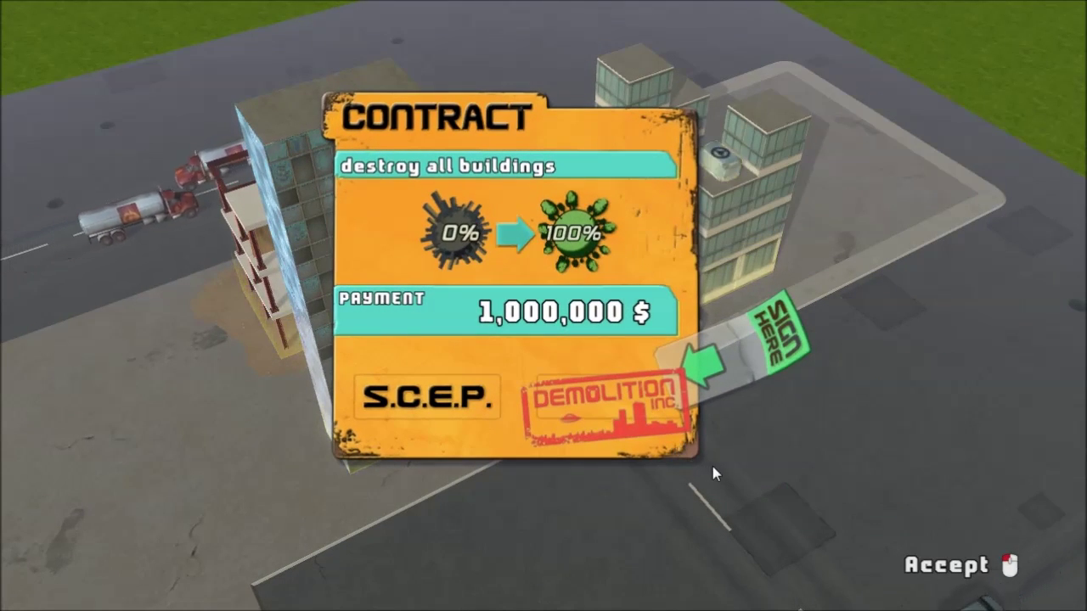
{"action": "key", "text": "space"}
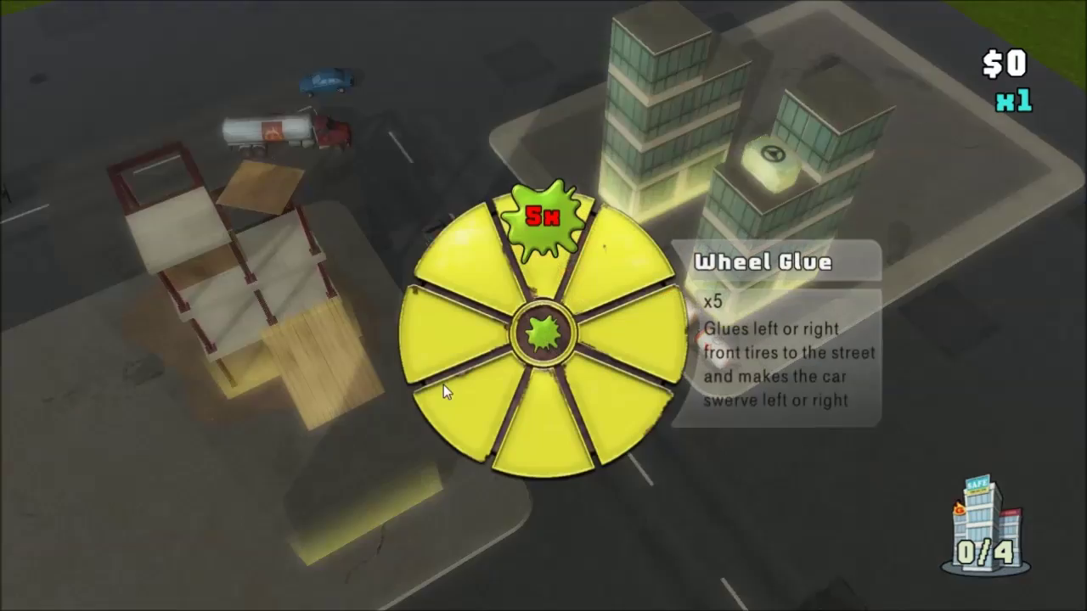
Choose the Wheel Glue gadget and use it on traffic near the explosive tanks to make a car swerve into the office buildings.
{"action": "left_click", "coordinate": [537, 224]}
{"action": "left_click", "coordinate": [697, 458]}
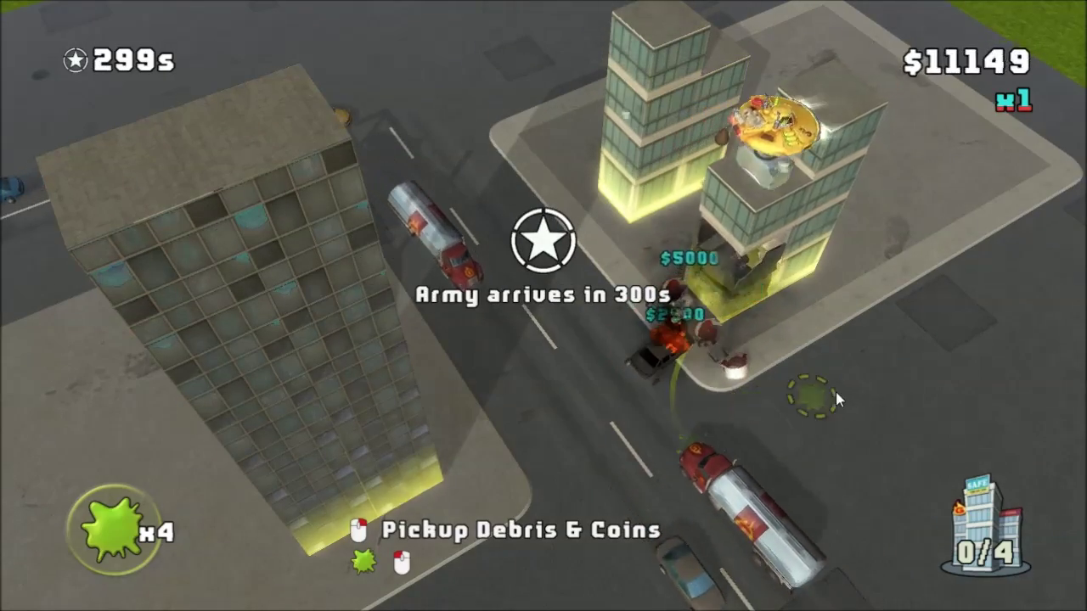
{"action": "mouse_move", "coordinate": [774, 403]}
{"action": "right_mouse_down"}
{"action": "mouse_move", "coordinate": [713, 356]}
{"action": "mouse_move", "coordinate": [636, 356]}
{"action": "mouse_move", "coordinate": [649, 355]}
{"action": "right_mouse_up"}
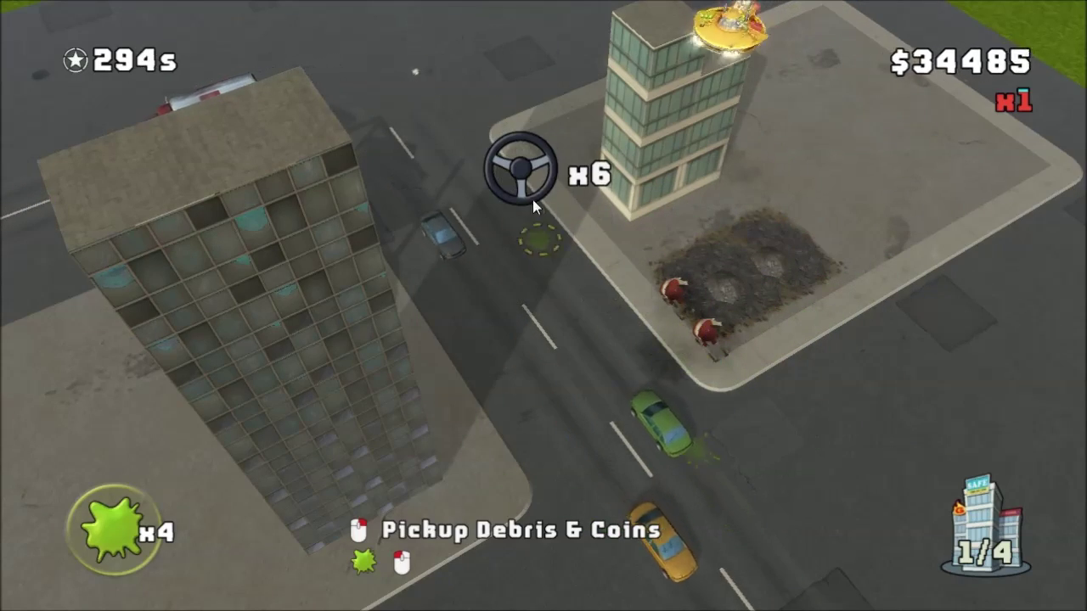
Switch to the Car Controller gadget and take control of the tanker truck at the road bend.
{"action": "key", "text": "Tab"}
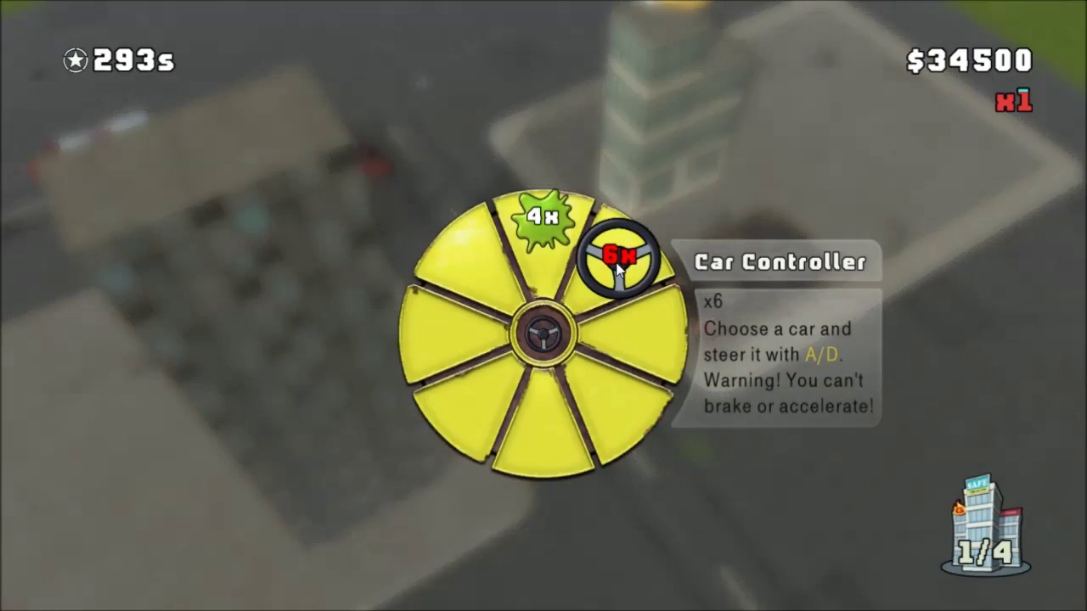
{"action": "left_click", "coordinate": [619, 256]}
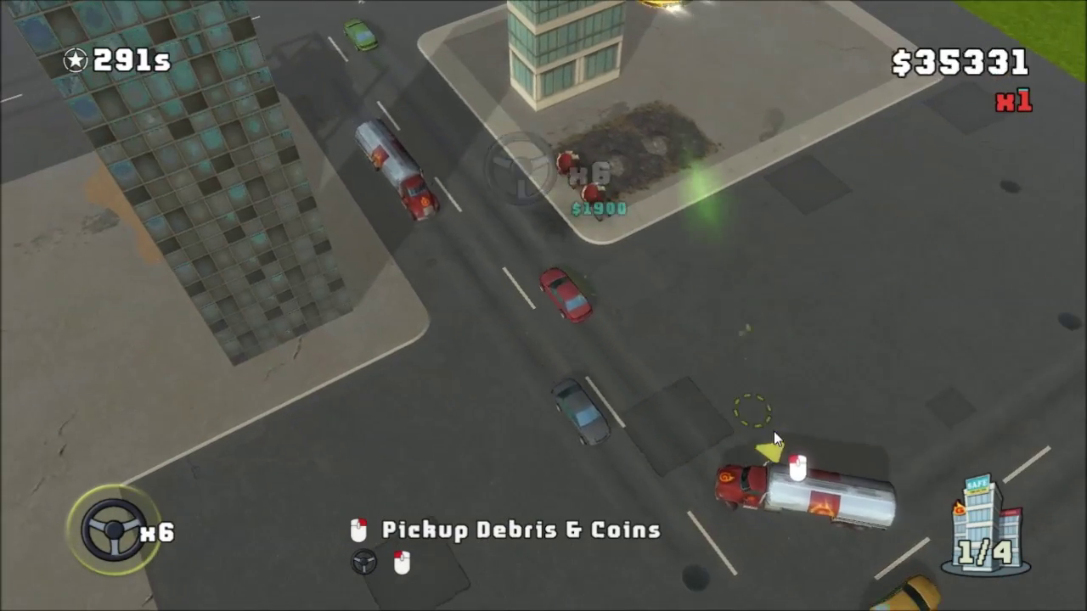
{"action": "left_click", "coordinate": [774, 432]}
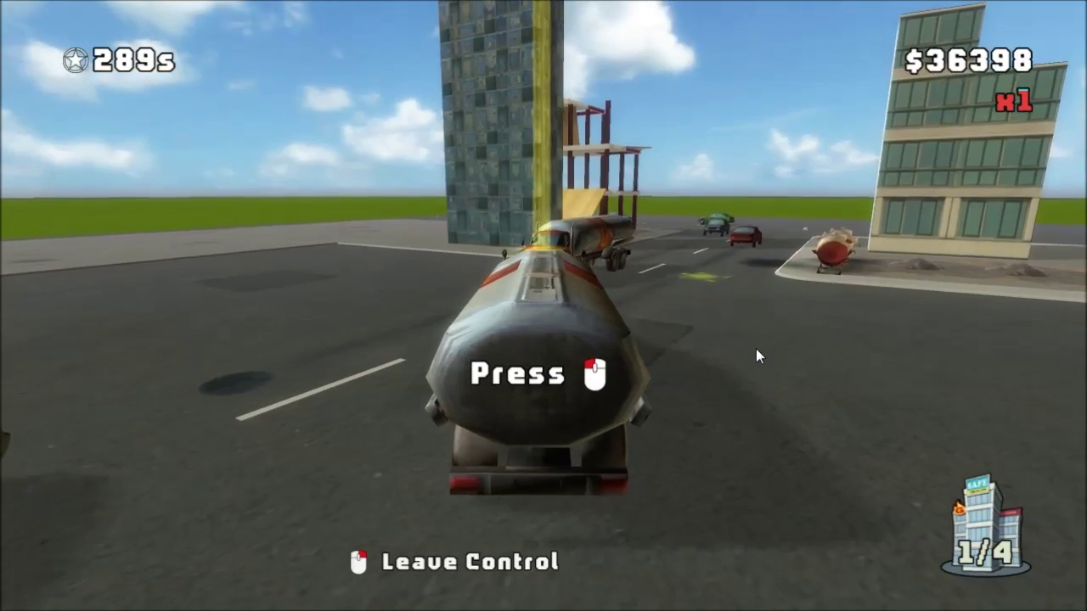
{"action": "left_click", "coordinate": [756, 350]}
Steer the tanker truck to the right around the remaining office building and leave its control.
{"action": "key", "text": "d"}
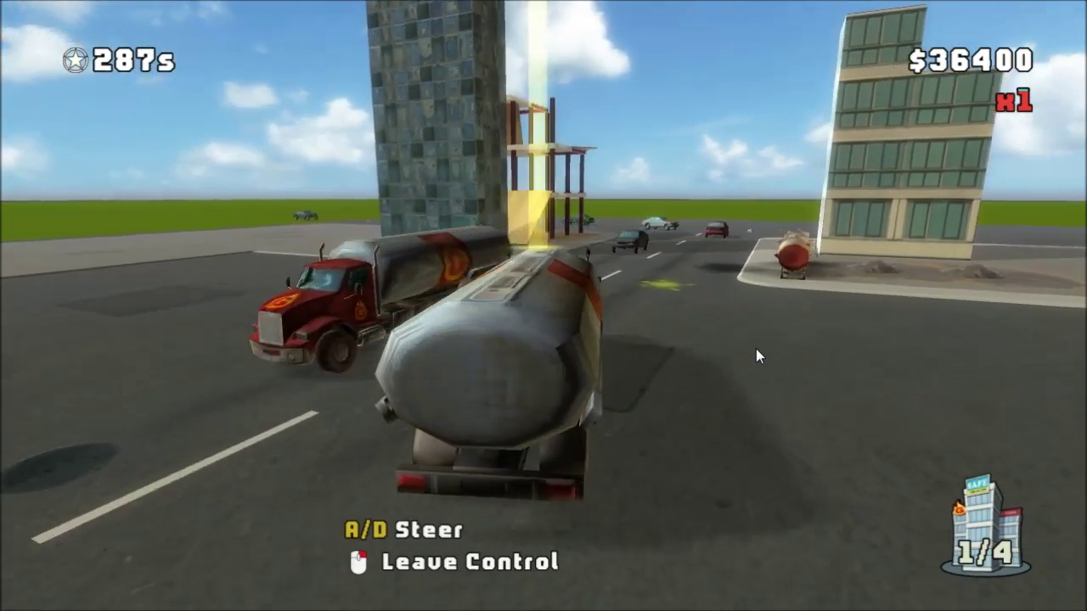
{"action": "key", "text": "d"}
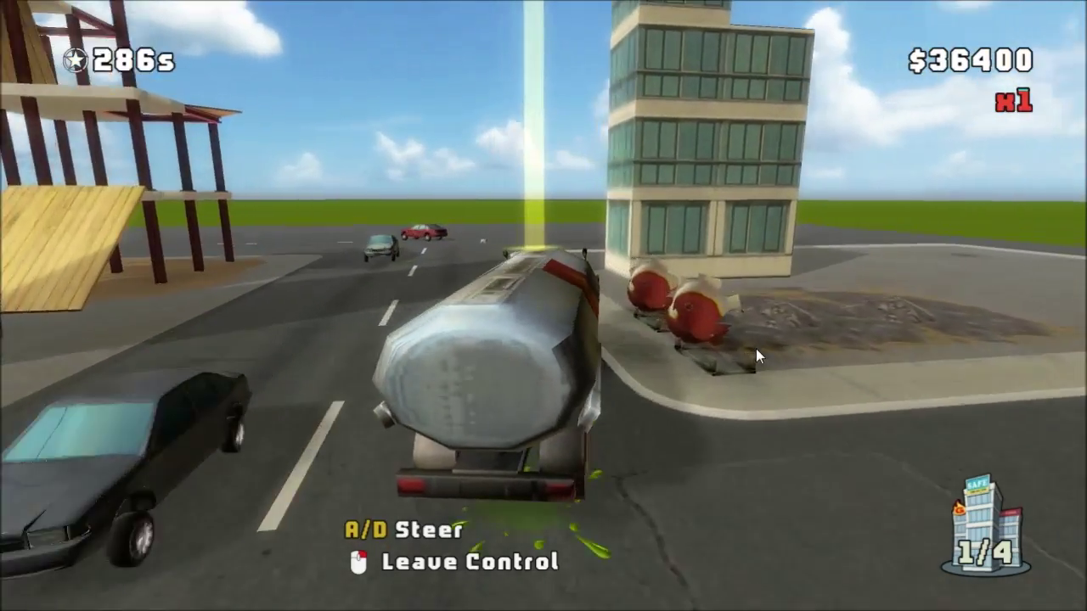
{"action": "key", "text": "d"}
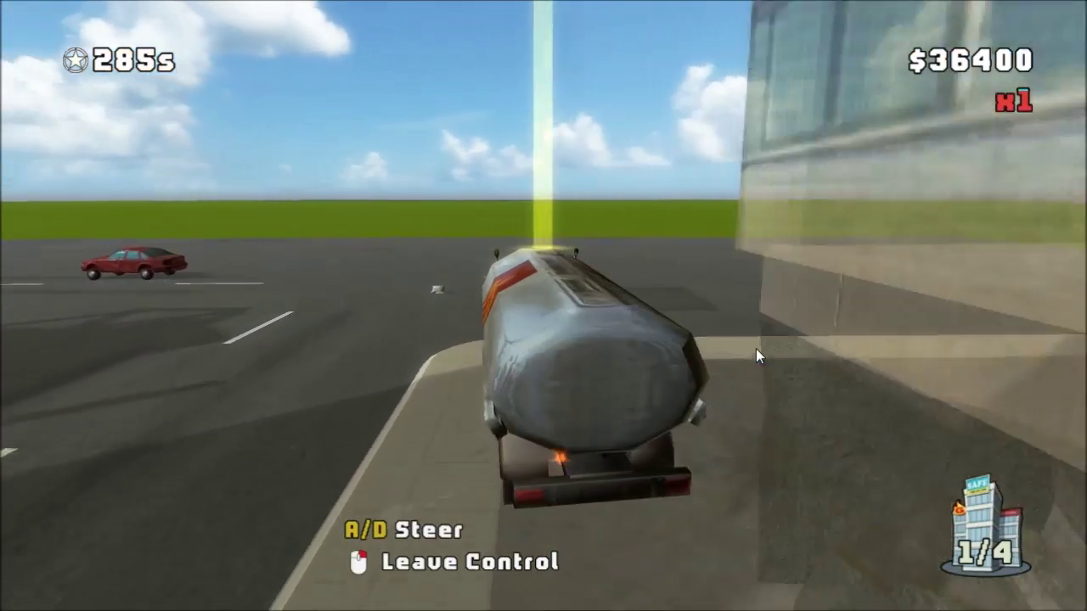
{"action": "key", "text": "d"}
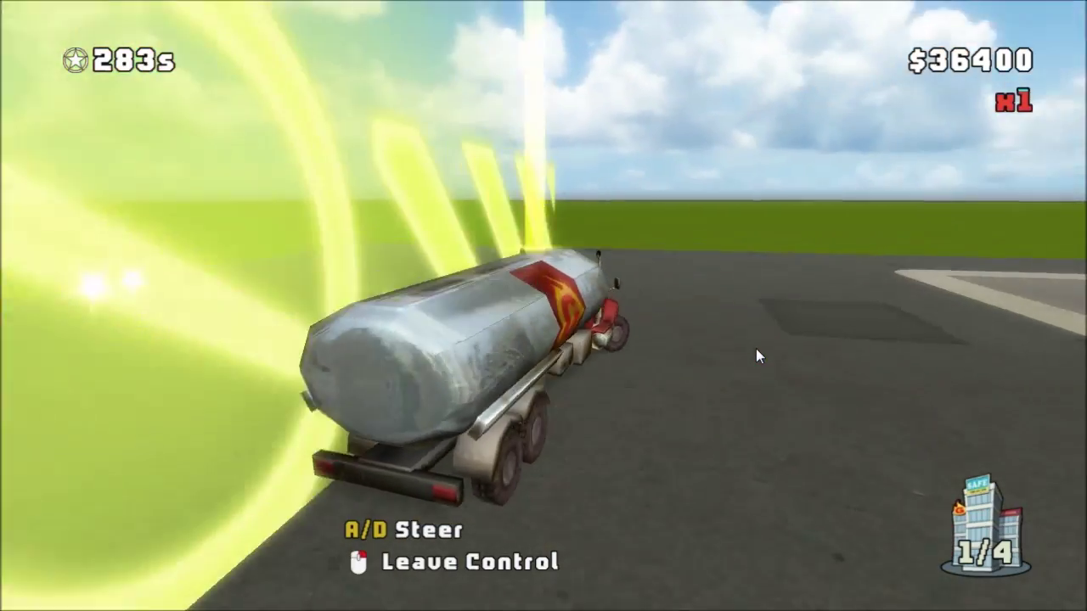
{"action": "right_click", "coordinate": [755, 348]}
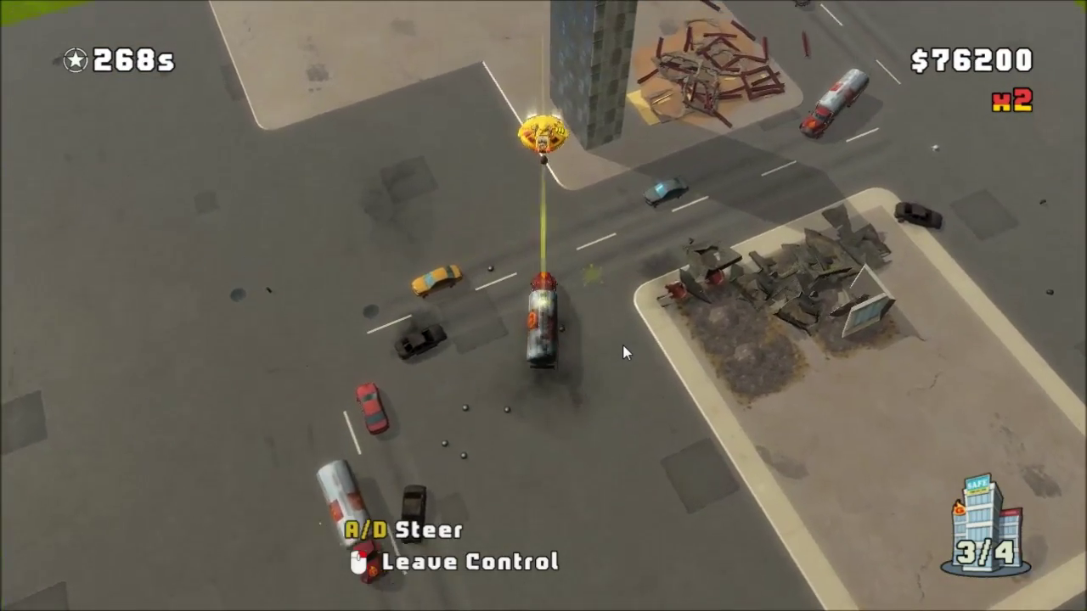
Steer the tanker truck into the last remaining building to finish the mission and return to the level editor.
{"action": "key", "text": "d"}
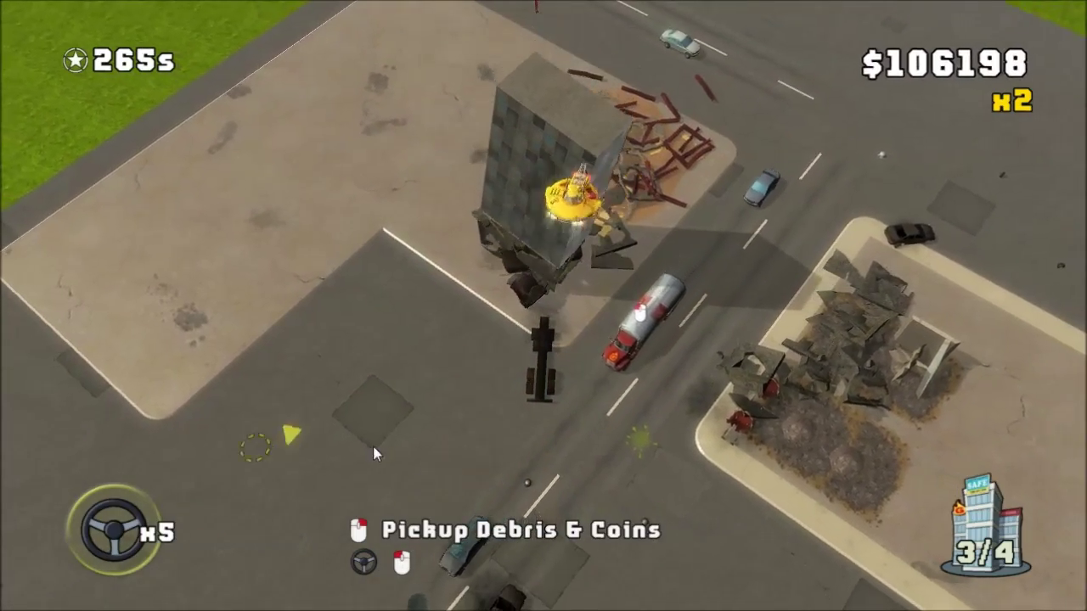
{"action": "mouse_move", "coordinate": [492, 468]}
{"action": "left_mouse_down"}
{"action": "mouse_move", "coordinate": [606, 485]}
{"action": "mouse_move", "coordinate": [814, 338]}
{"action": "mouse_move", "coordinate": [777, 167]}
{"action": "mouse_move", "coordinate": [575, 170]}
{"action": "mouse_move", "coordinate": [543, 280]}
{"action": "mouse_move", "coordinate": [432, 465]}
{"action": "left_mouse_up"}
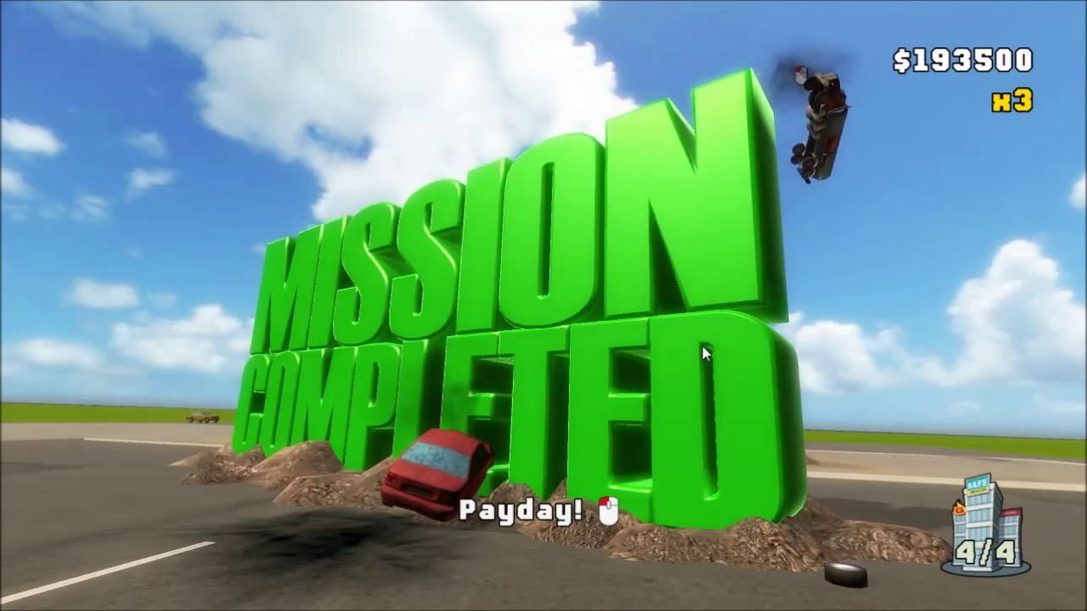
{"action": "left_click", "coordinate": [869, 317]}
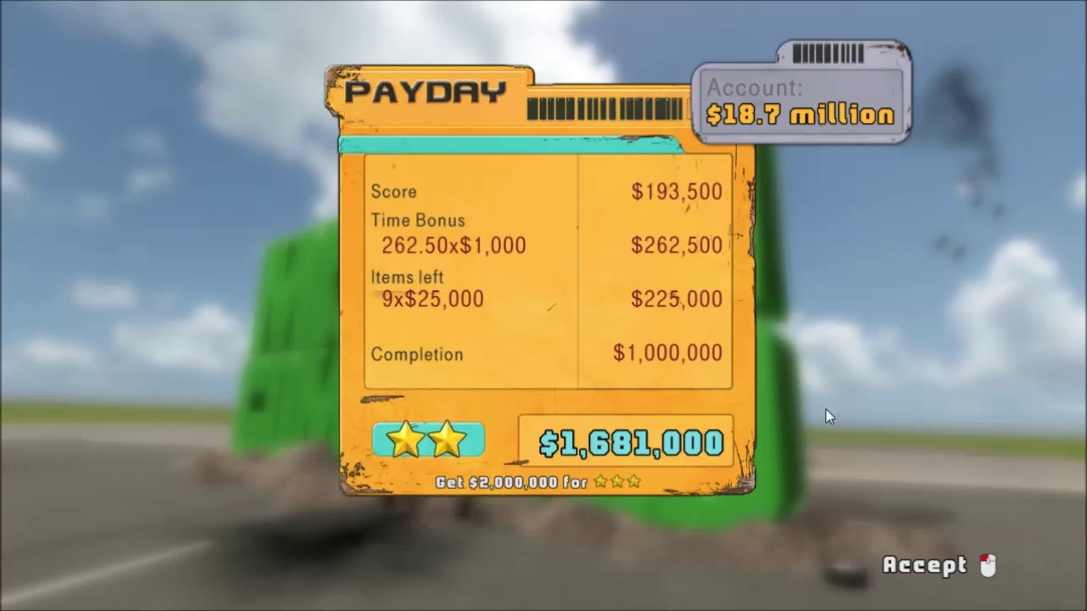
{"action": "left_click", "coordinate": [878, 427]}
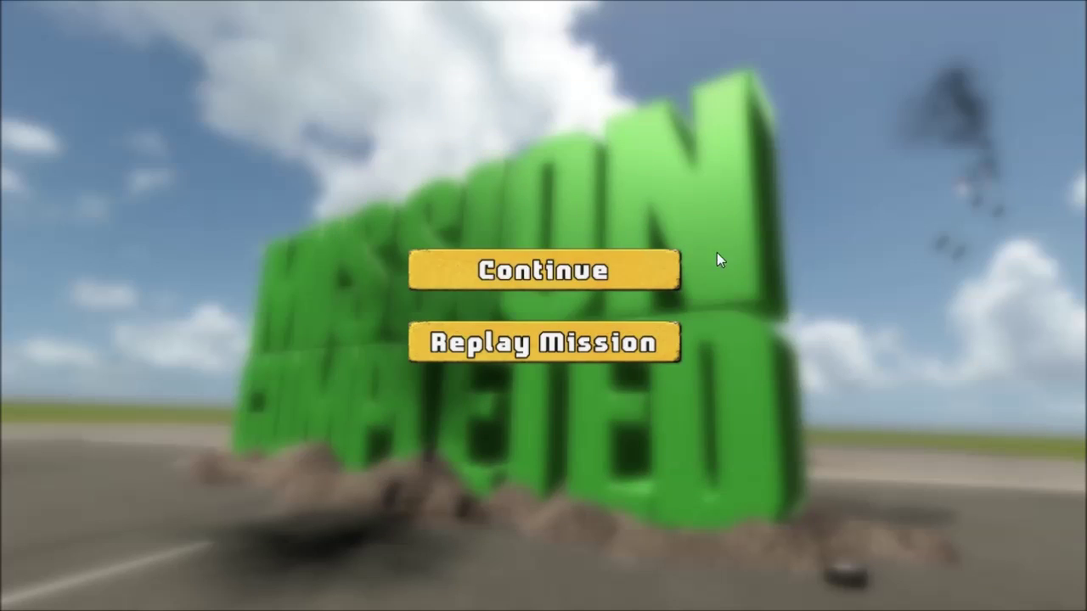
{"action": "left_click", "coordinate": [547, 270]}
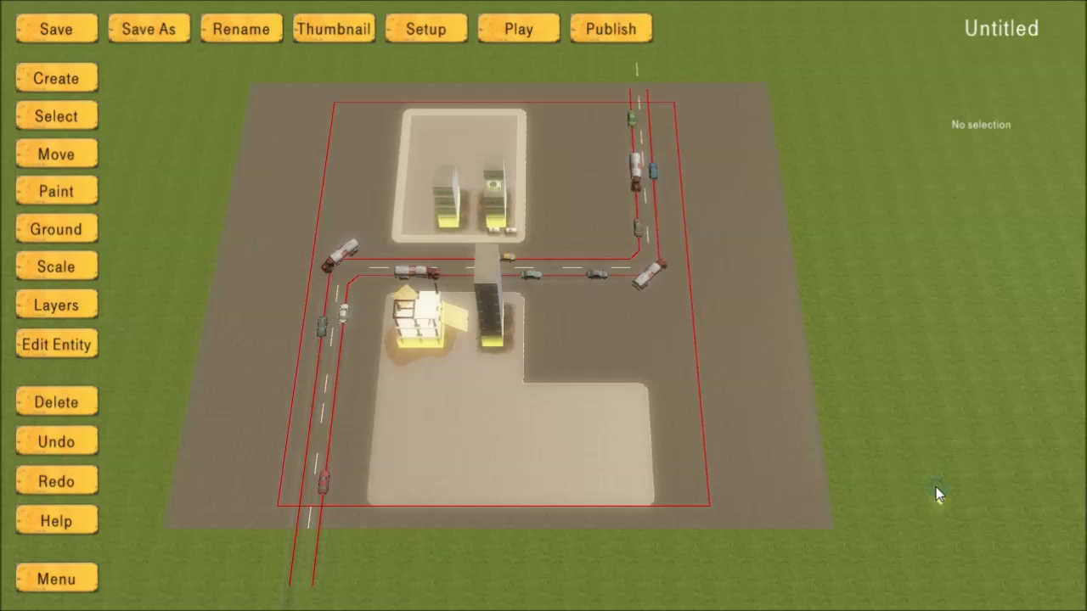
Place two greenIsland areas from the Green Islands category, one beside the office buildings and one around the dark tower.
{"action": "middle_click_drag", "start_coordinate": [838, 387], "coordinate": [588, 407]}
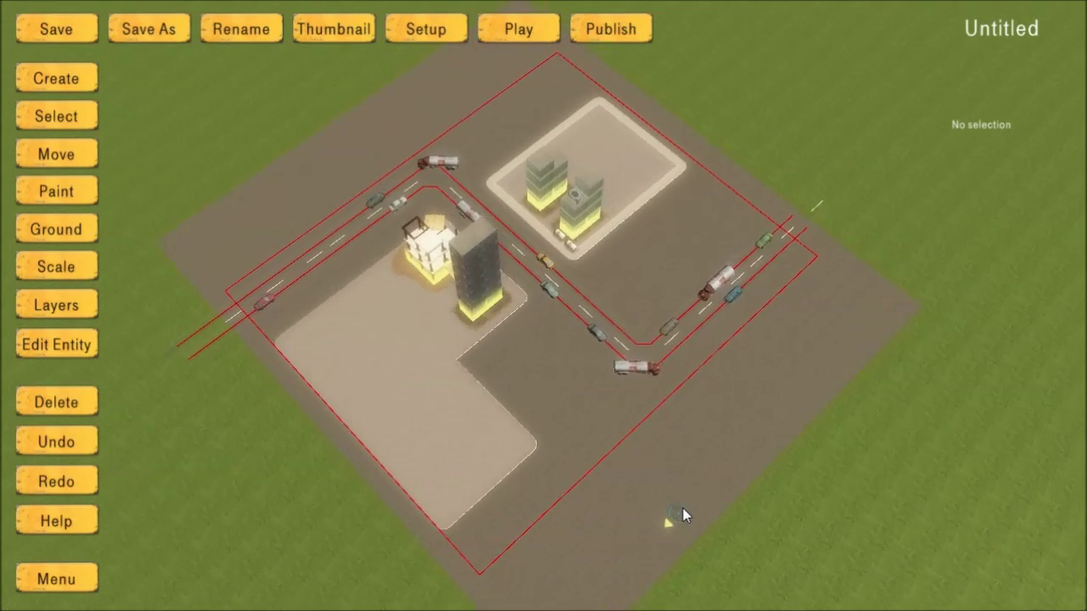
{"action": "middle_click_drag", "start_coordinate": [771, 414], "coordinate": [636, 483]}
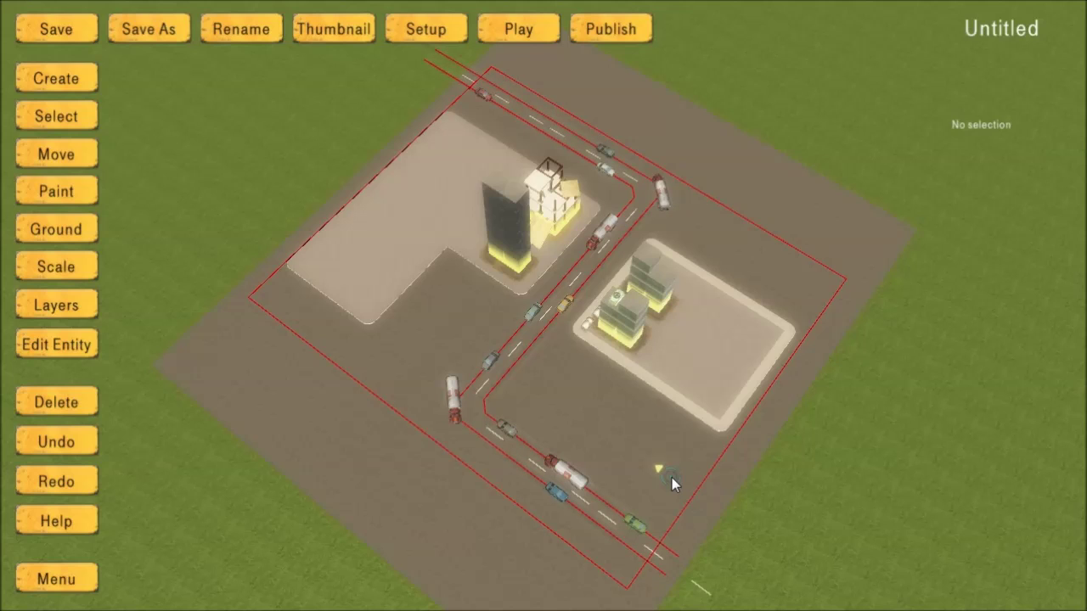
{"action": "scroll", "coordinate": [672, 477], "scroll_direction": "up", "scroll_amount": 5}
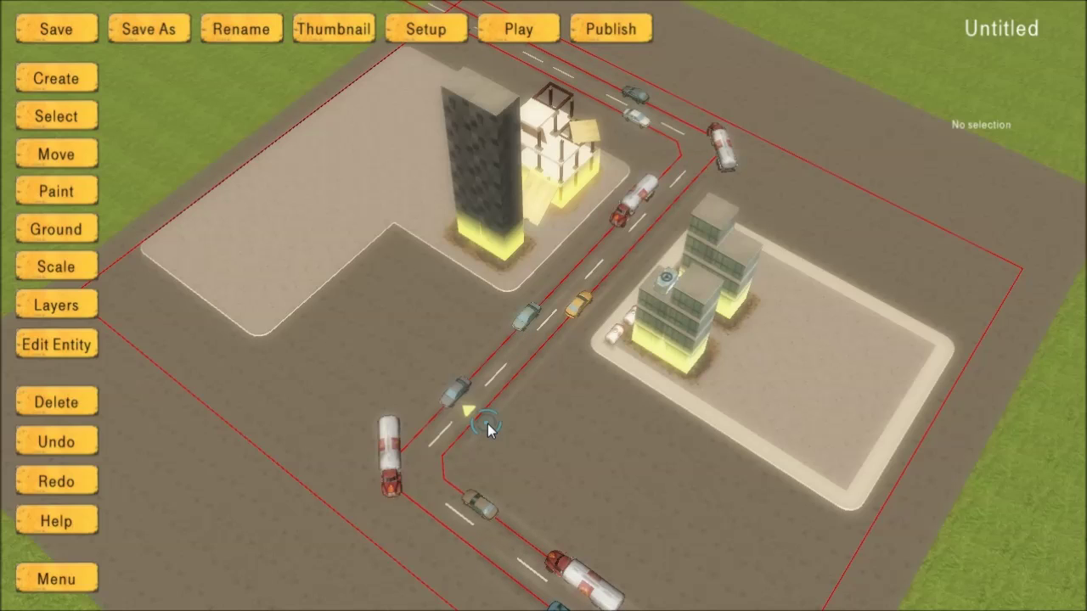
{"action": "key", "text": "d"}
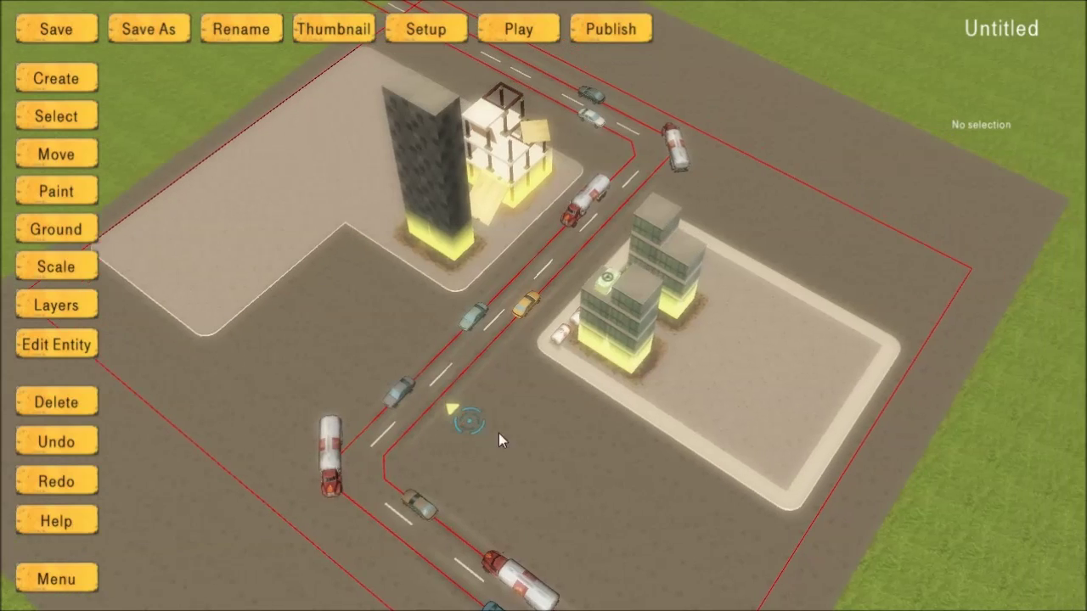
{"action": "key", "text": "w"}
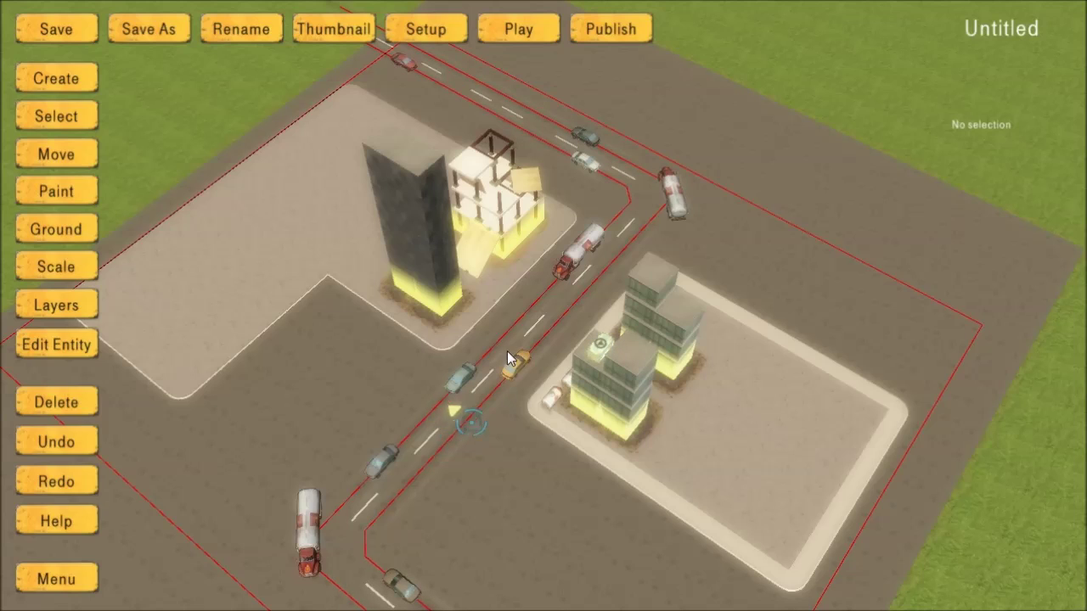
{"action": "left_click", "coordinate": [69, 76]}
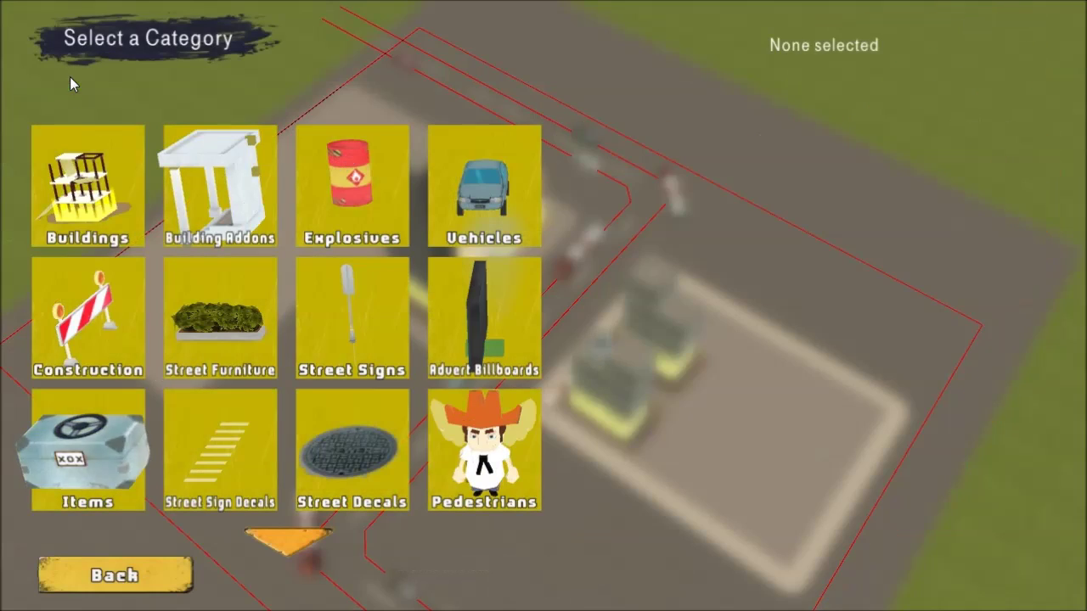
{"action": "scroll", "coordinate": [70, 349], "scroll_direction": "down", "scroll_amount": 1}
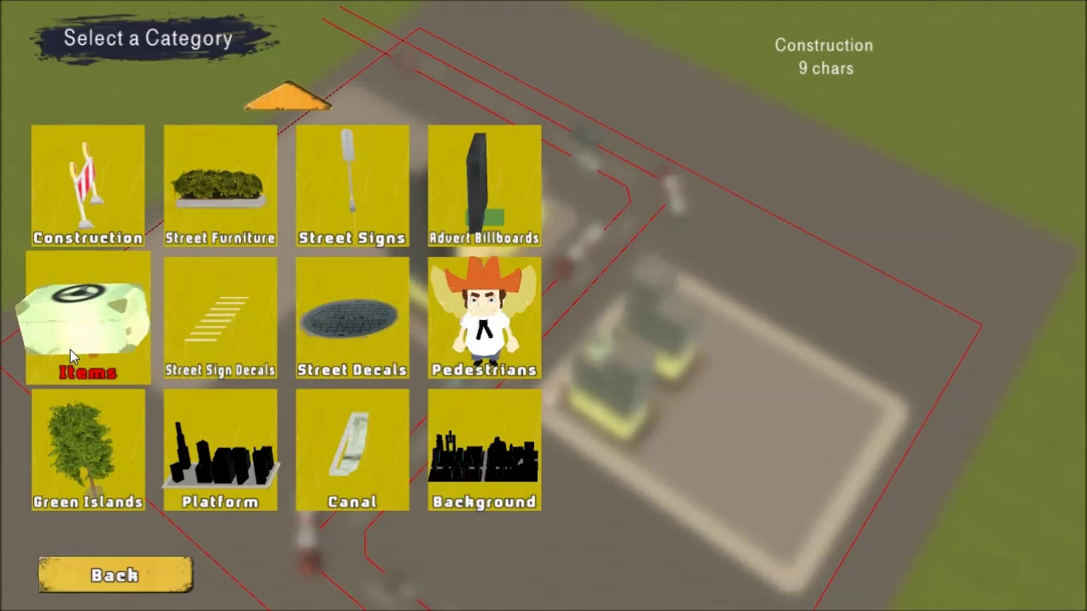
{"action": "left_click", "coordinate": [90, 482]}
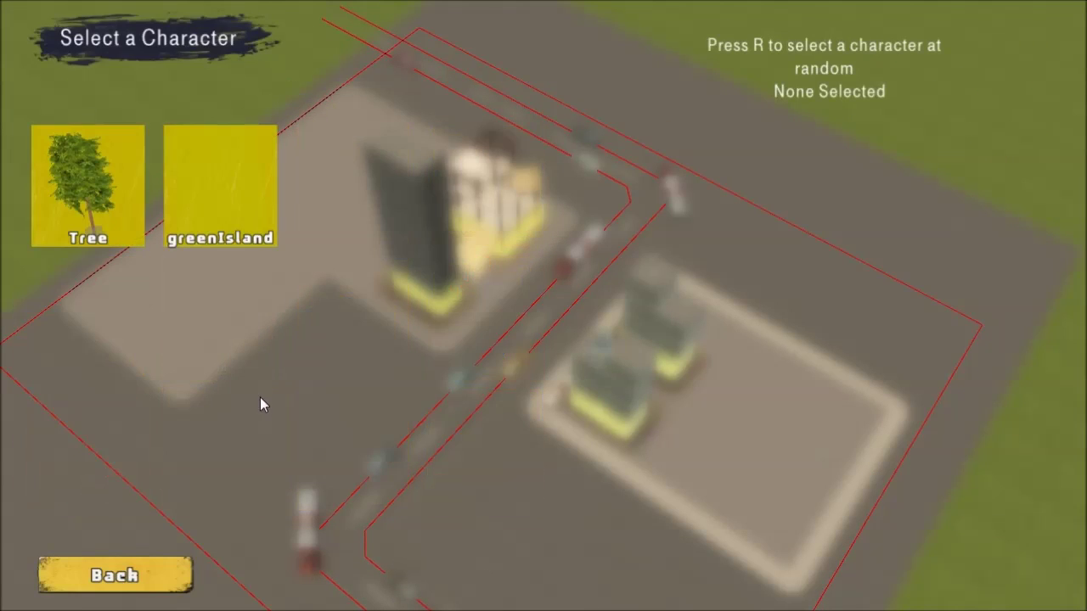
{"action": "left_click", "coordinate": [220, 187]}
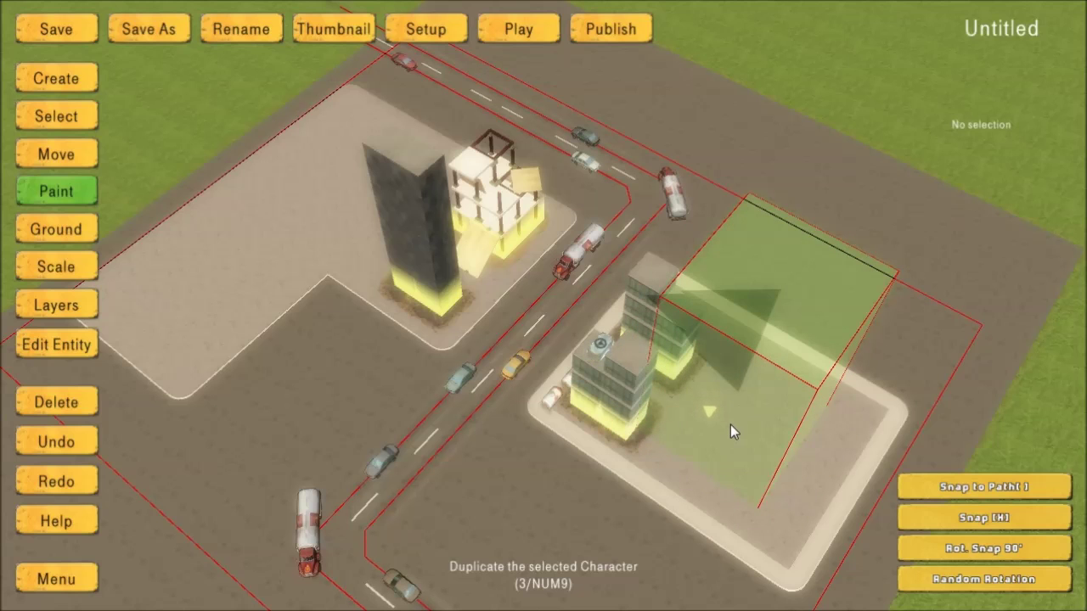
{"action": "left_click", "coordinate": [730, 425]}
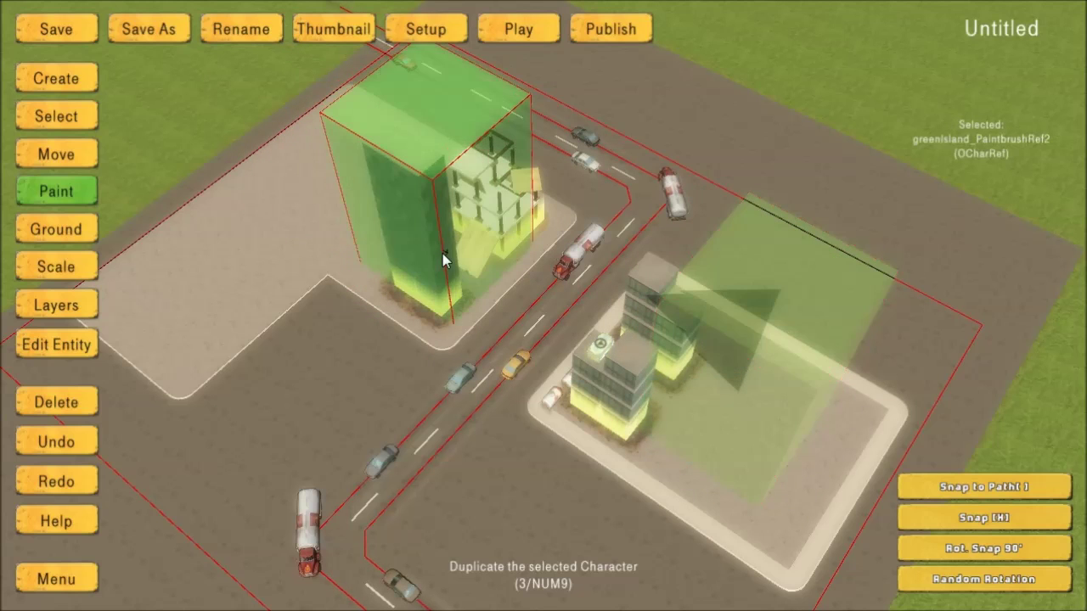
Scale the green island beside the office buildings on both axes until it covers their whole paved block.
{"action": "left_click", "coordinate": [73, 115]}
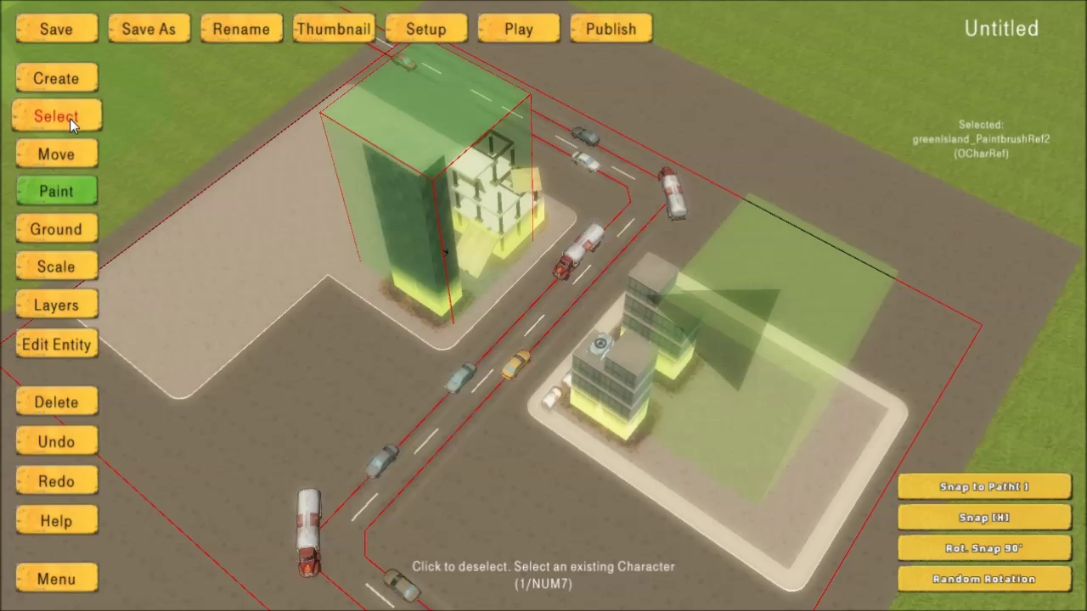
{"action": "left_click", "coordinate": [775, 432]}
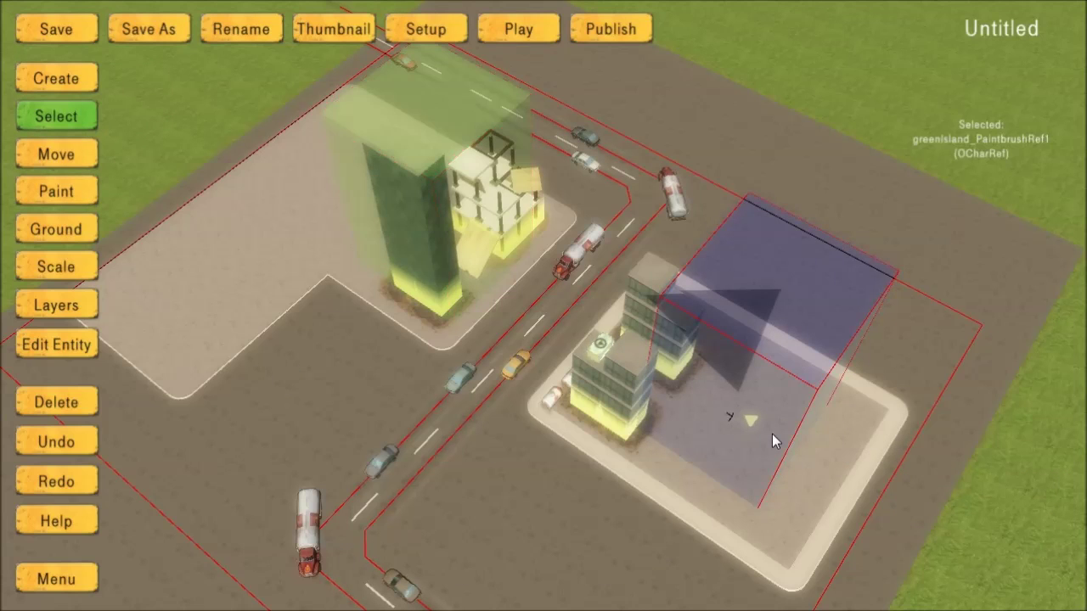
{"action": "left_click", "coordinate": [54, 267]}
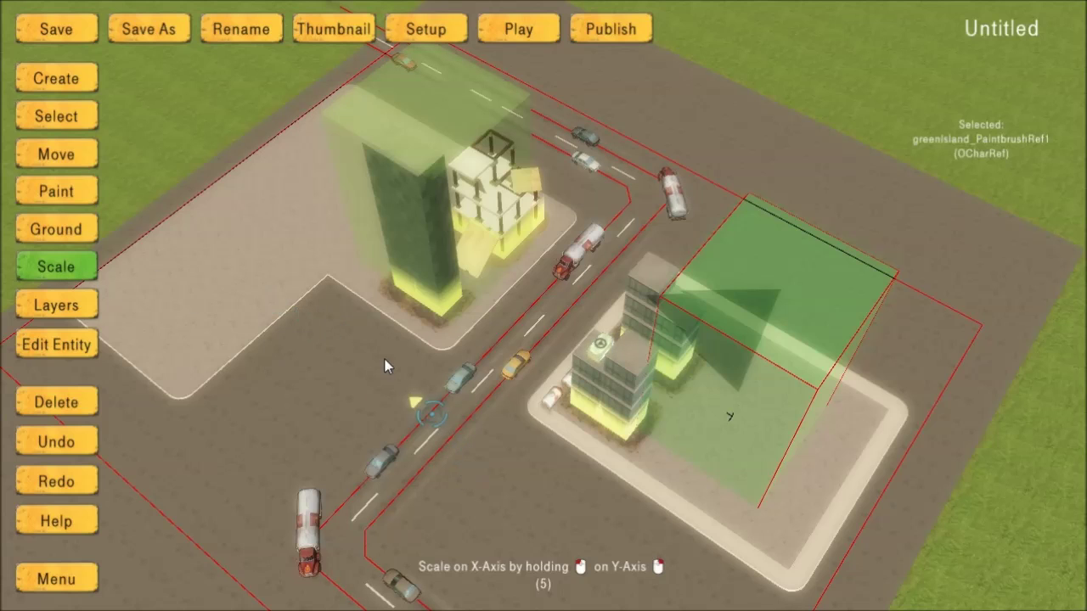
{"action": "left_click_drag", "start_coordinate": [281, 372], "coordinate": [728, 373]}
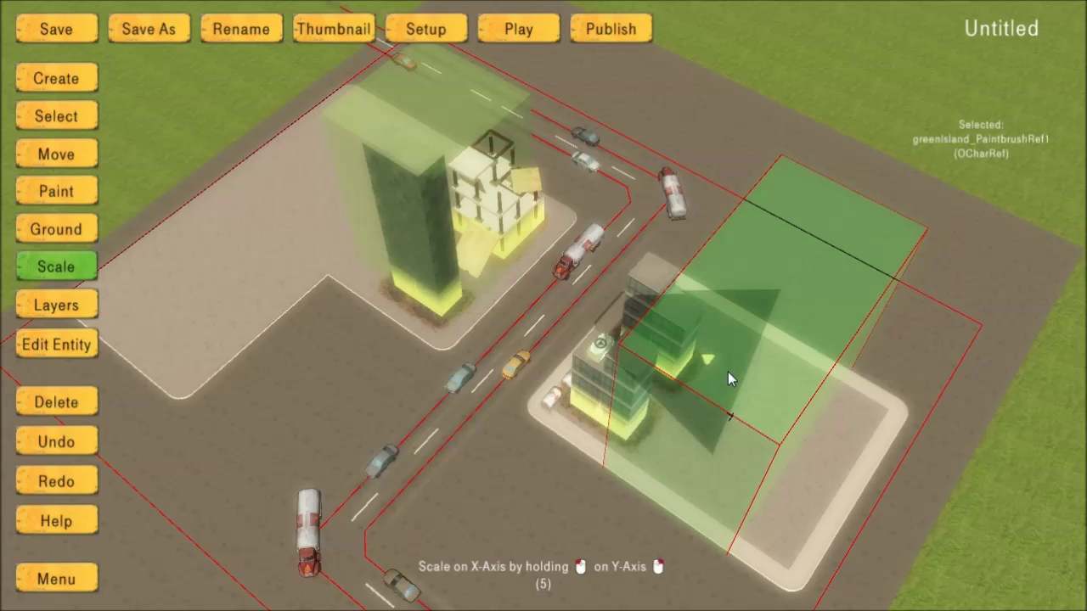
{"action": "mouse_move", "coordinate": [218, 388]}
{"action": "right_mouse_down"}
{"action": "mouse_move", "coordinate": [594, 420]}
{"action": "mouse_move", "coordinate": [1057, 420]}
{"action": "right_mouse_up"}
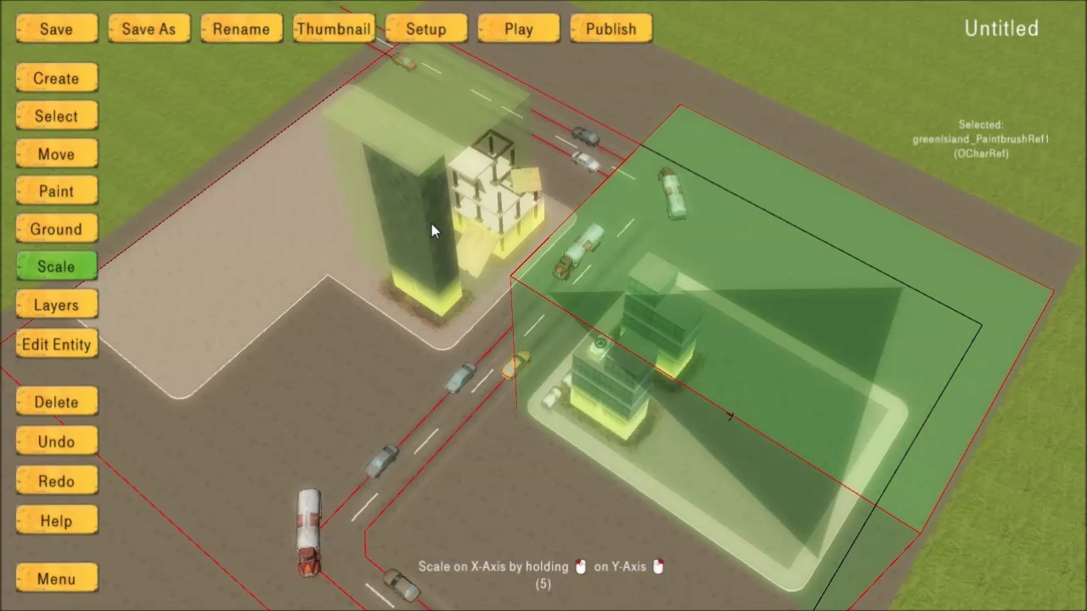
Enlarge the green island around the dark tower and shift it back to cover the tower and construction building's paved area.
{"action": "key", "text": "1"}
{"action": "left_click", "coordinate": [443, 89]}
{"action": "left_click", "coordinate": [51, 268]}
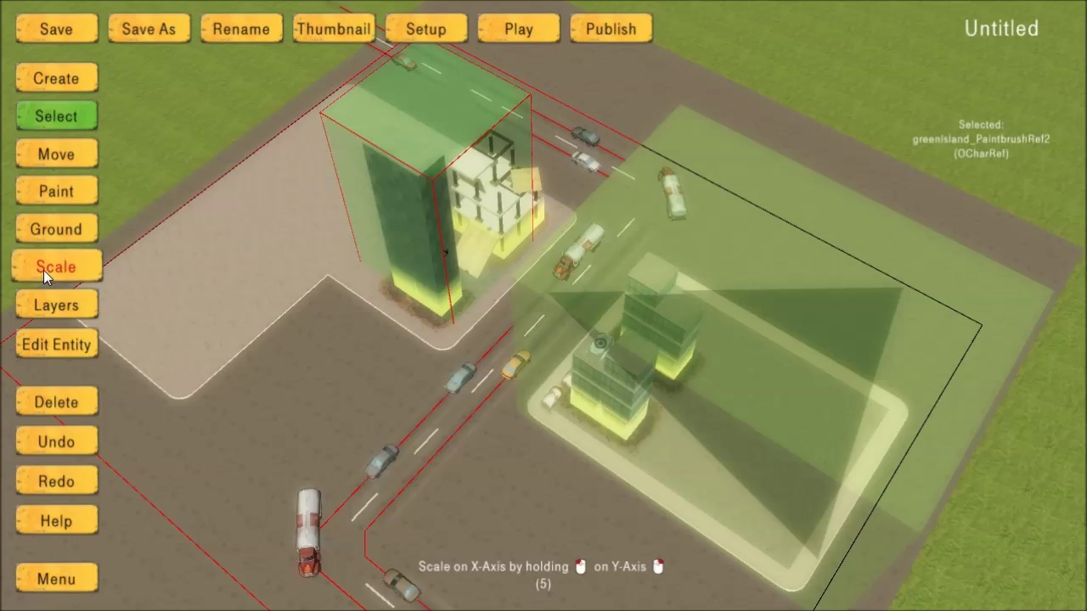
{"action": "left_click_drag", "start_coordinate": [364, 362], "coordinate": [779, 301]}
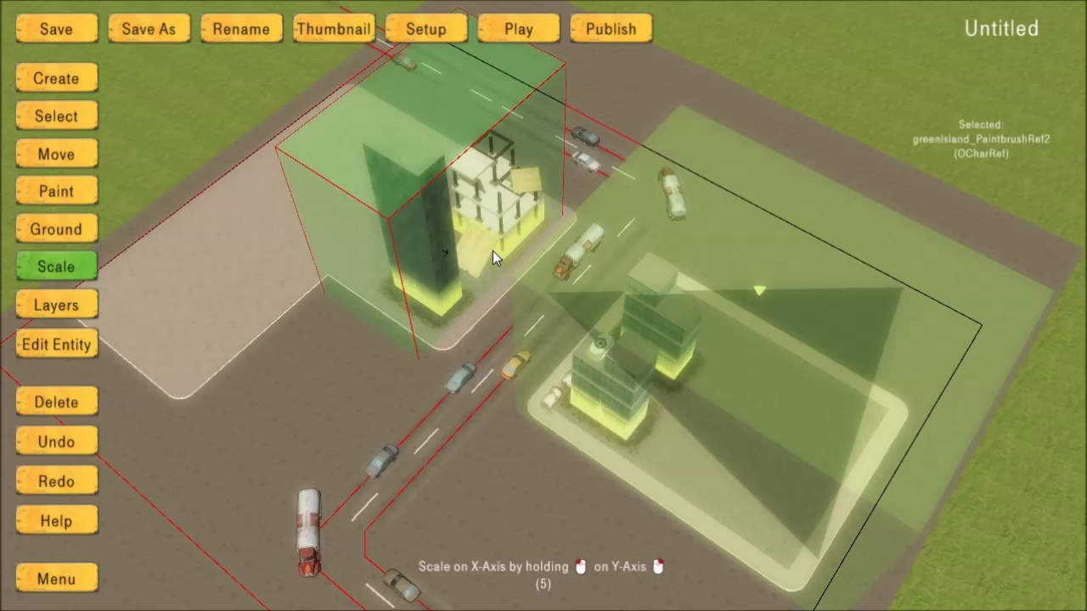
{"action": "left_click", "coordinate": [56, 154]}
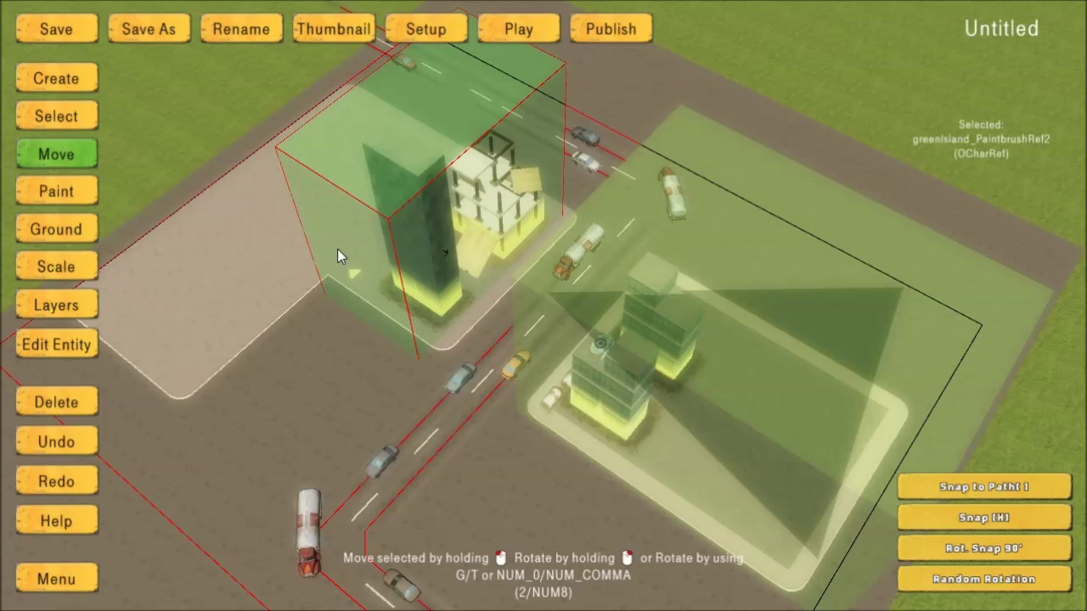
{"action": "left_click_drag", "start_coordinate": [337, 249], "coordinate": [318, 228]}
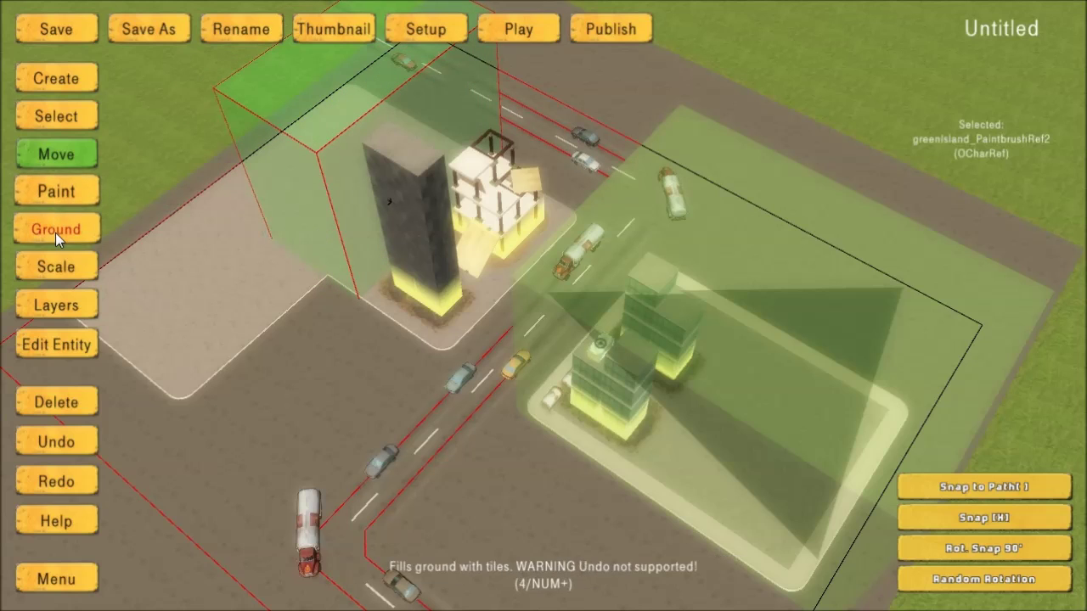
{"action": "left_click", "coordinate": [49, 269]}
{"action": "left_click_drag", "start_coordinate": [284, 371], "coordinate": [512, 467]}
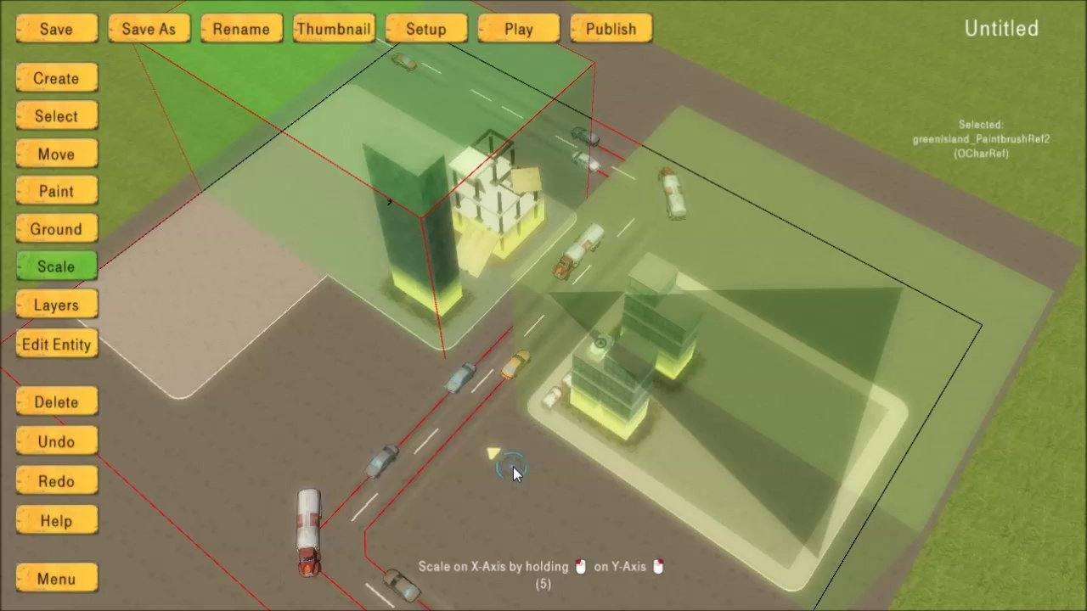
Hide the Greenislands layer in the level view.
{"action": "scroll", "coordinate": [625, 463], "scroll_direction": "up", "scroll_amount": 5}
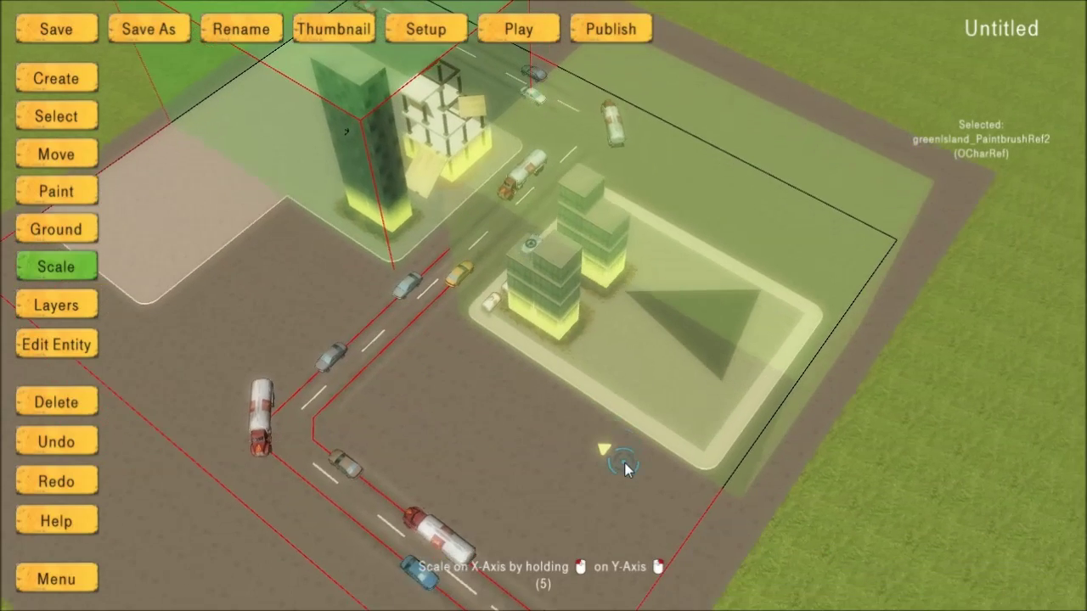
{"action": "scroll", "coordinate": [624, 470], "scroll_direction": "up", "scroll_amount": 5}
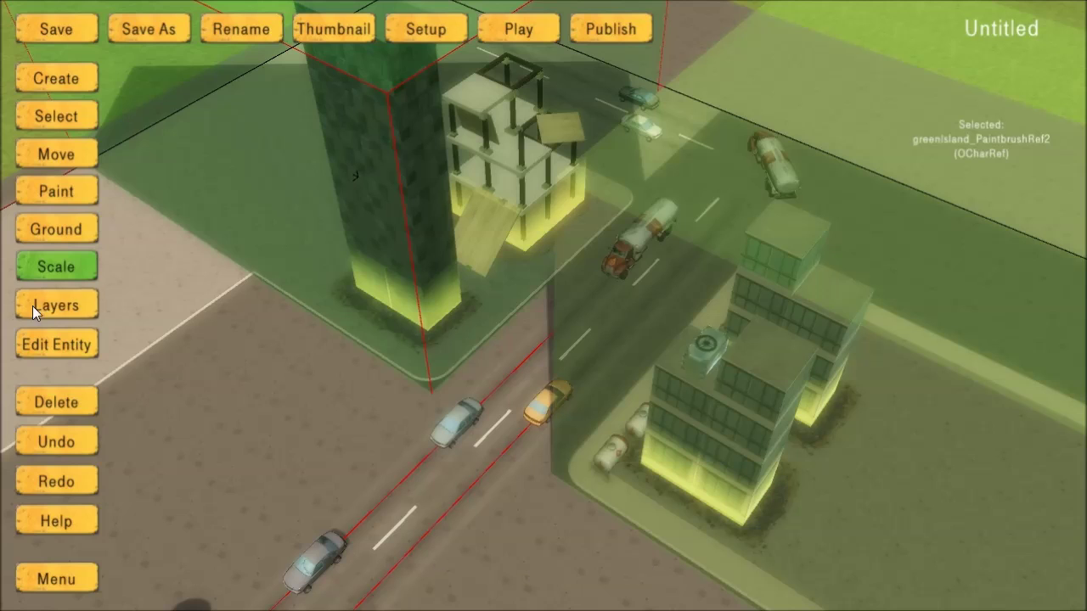
{"action": "left_click", "coordinate": [56, 305]}
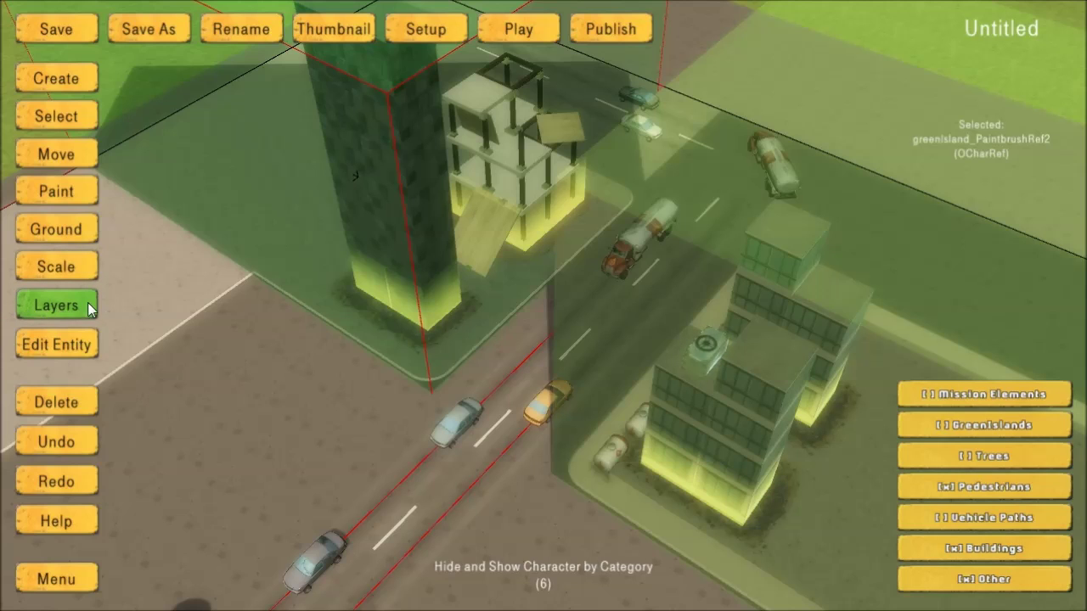
{"action": "left_click", "coordinate": [991, 427]}
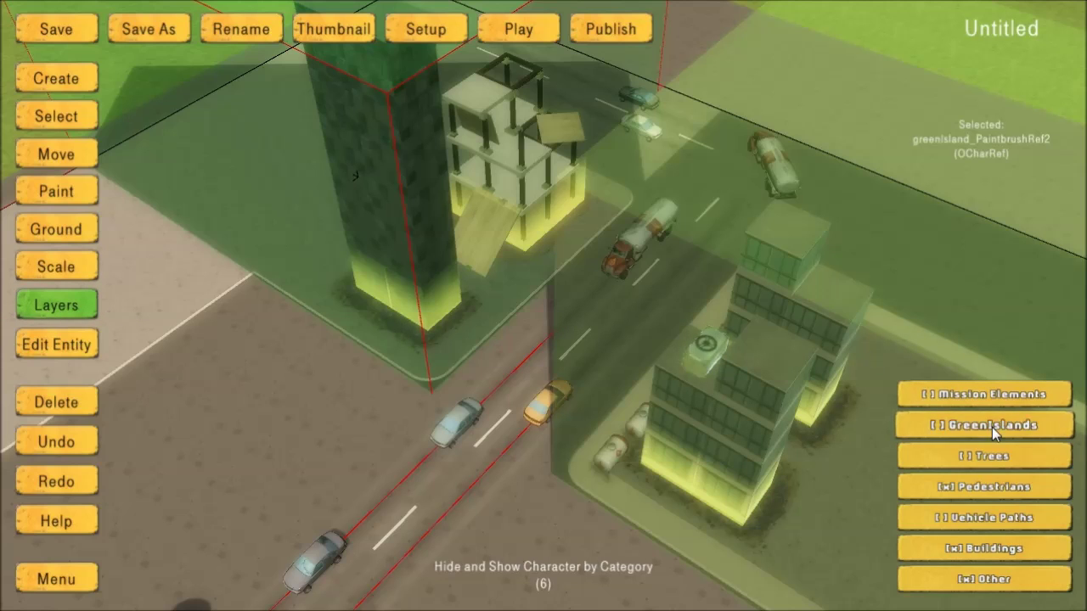
{"action": "left_click", "coordinate": [991, 427]}
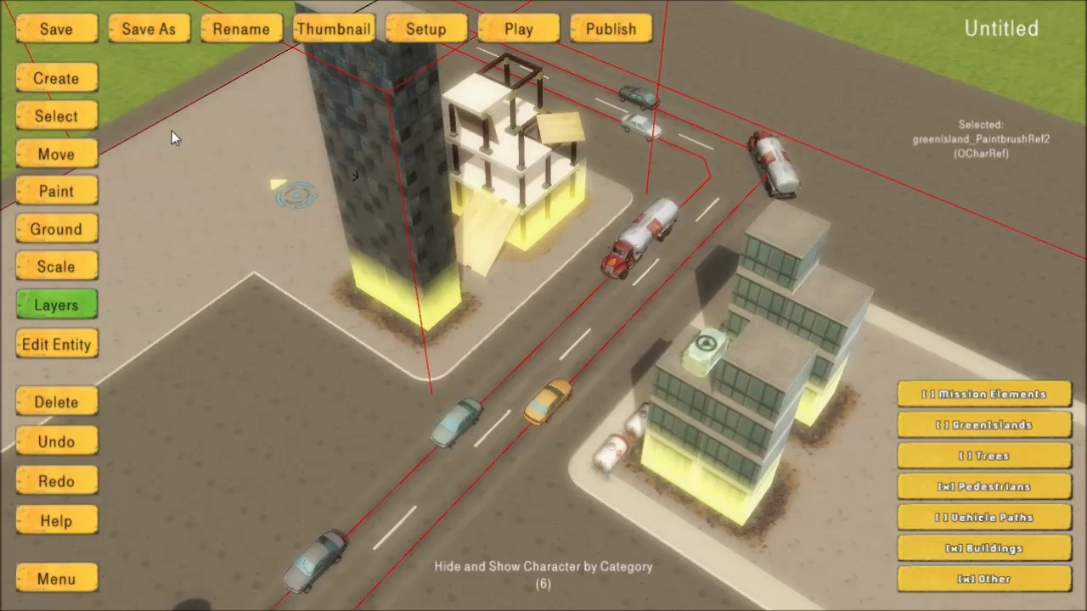
Paint trees across the pavement behind and around the two office buildings.
{"action": "left_click", "coordinate": [45, 78]}
{"action": "left_click", "coordinate": [75, 202]}
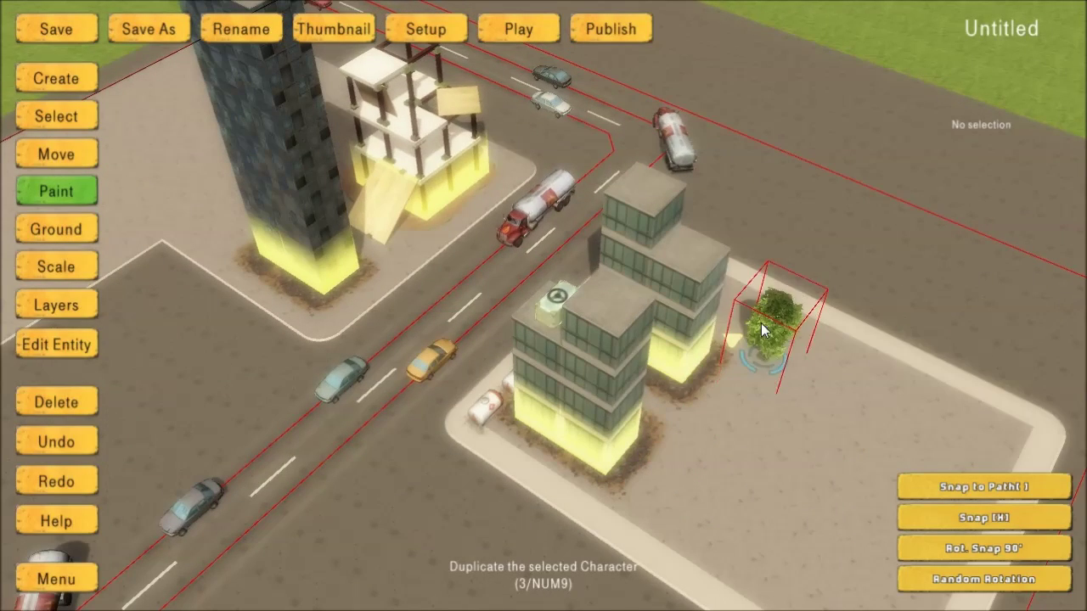
{"action": "left_click", "coordinate": [771, 338]}
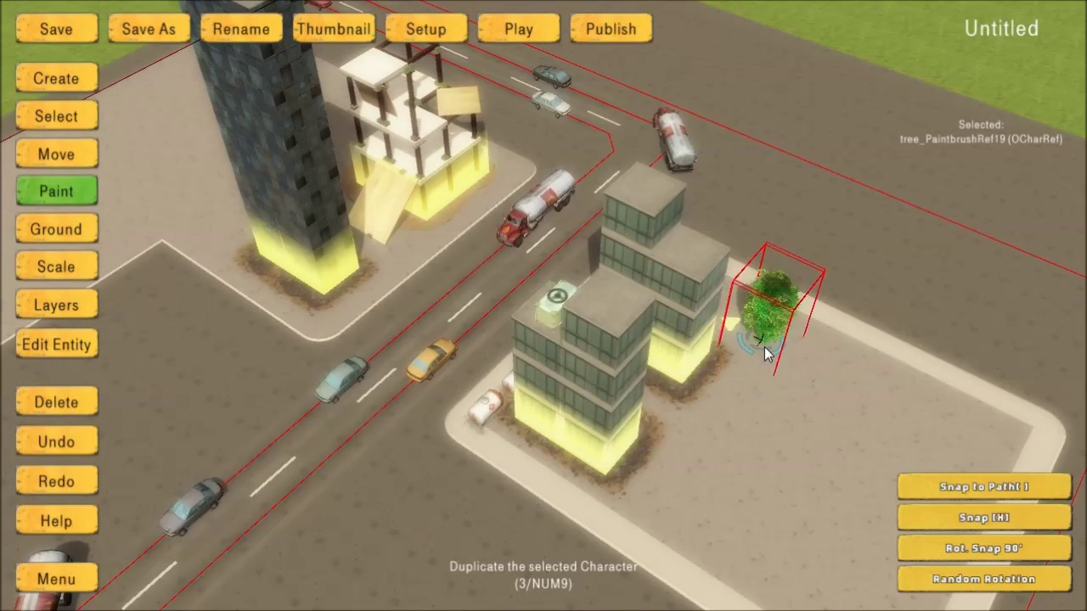
{"action": "left_click", "coordinate": [730, 465]}
{"action": "left_click", "coordinate": [718, 530]}
{"action": "left_click", "coordinate": [814, 343]}
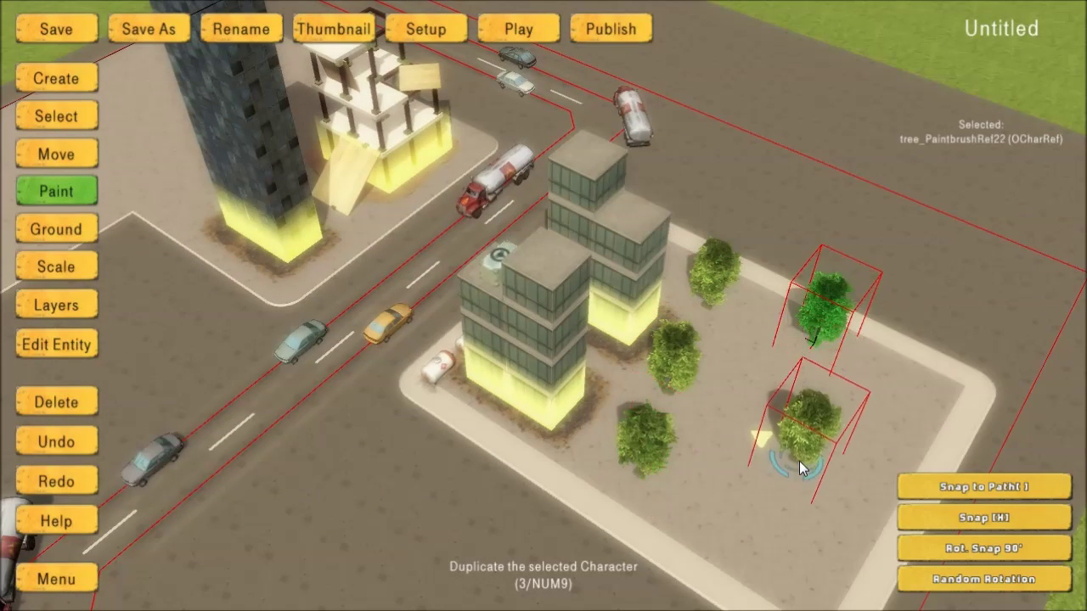
{"action": "left_click", "coordinate": [649, 280]}
{"action": "left_click", "coordinate": [576, 339]}
{"action": "left_click", "coordinate": [531, 390]}
Paint more trees around the dark tower and construction building and on the open pavement behind them.
{"action": "key", "text": "a"}
{"action": "key", "text": "w"}
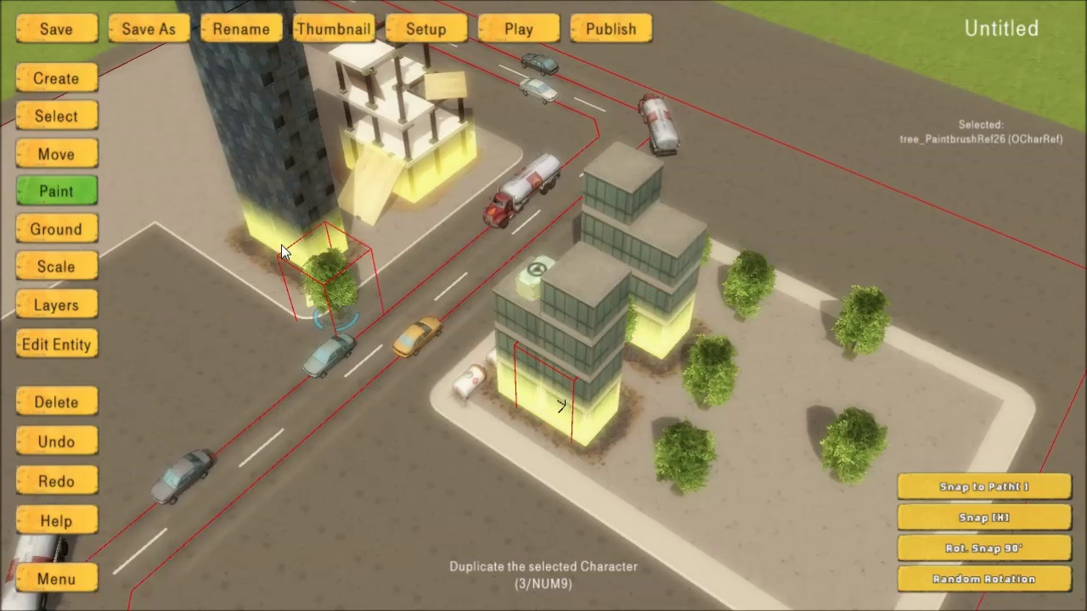
{"action": "left_click", "coordinate": [398, 331]}
{"action": "left_click", "coordinate": [459, 219]}
{"action": "left_click", "coordinate": [441, 259]}
{"action": "left_click", "coordinate": [395, 153]}
{"action": "left_click", "coordinate": [285, 207]}
{"action": "left_click", "coordinate": [261, 93]}
{"action": "left_click", "coordinate": [159, 143]}
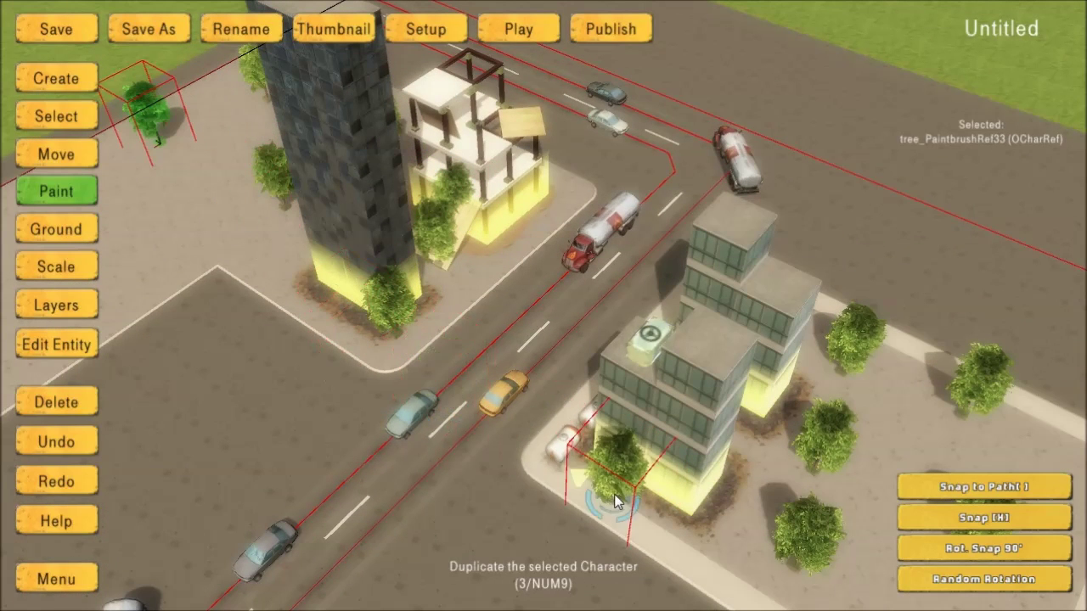
Hide the Trees layer in the level view.
{"action": "key", "text": "e"}
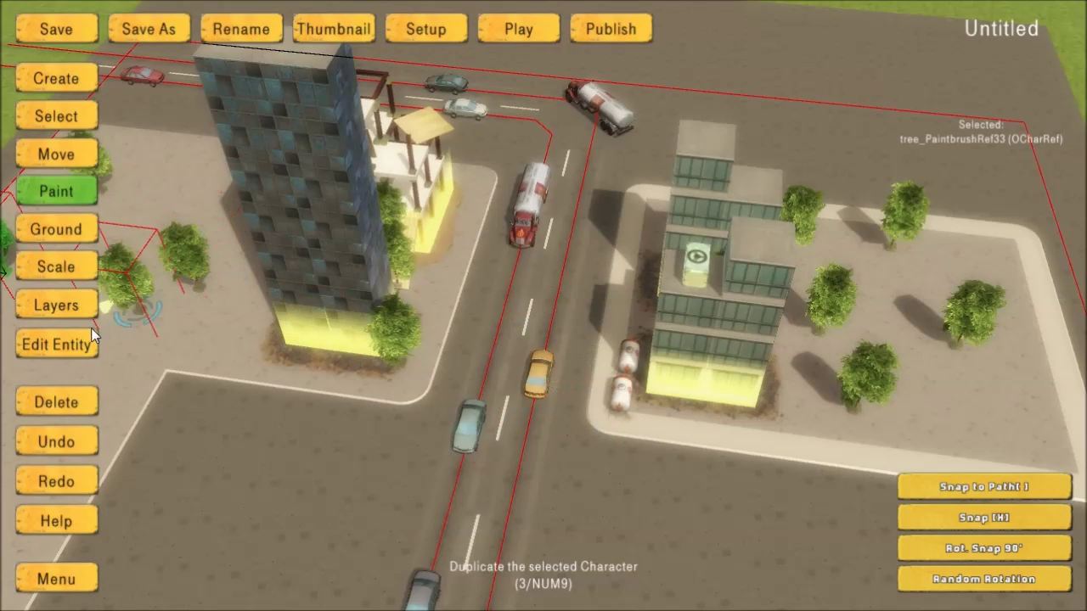
{"action": "left_click", "coordinate": [76, 312]}
{"action": "left_click", "coordinate": [927, 455]}
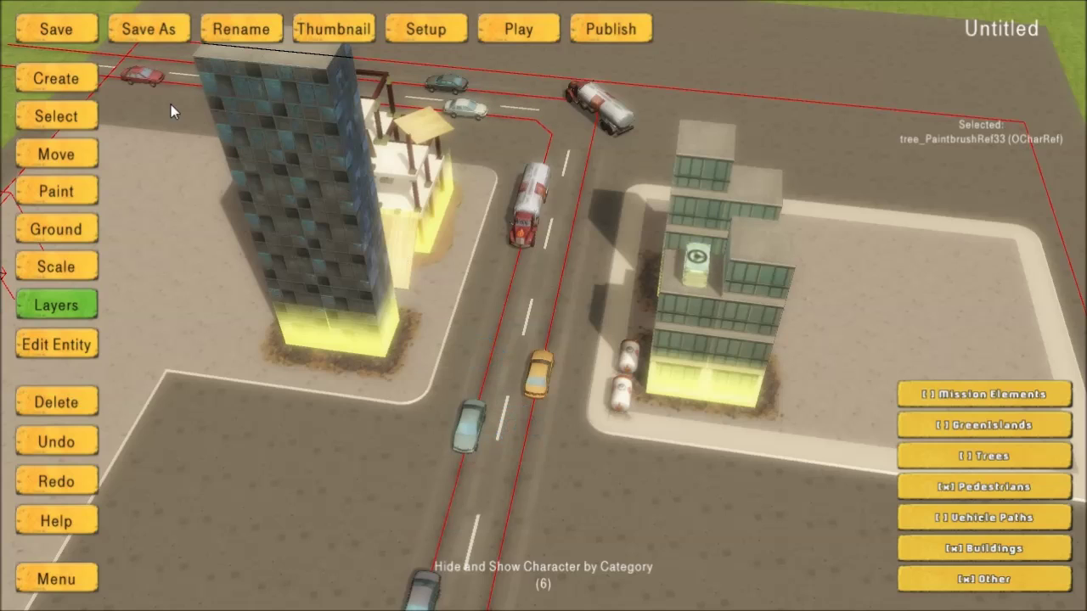
Choose the Pedestrian character with the Pedestrian entity from the Pedestrians category as the object to paint.
{"action": "left_click", "coordinate": [60, 80]}
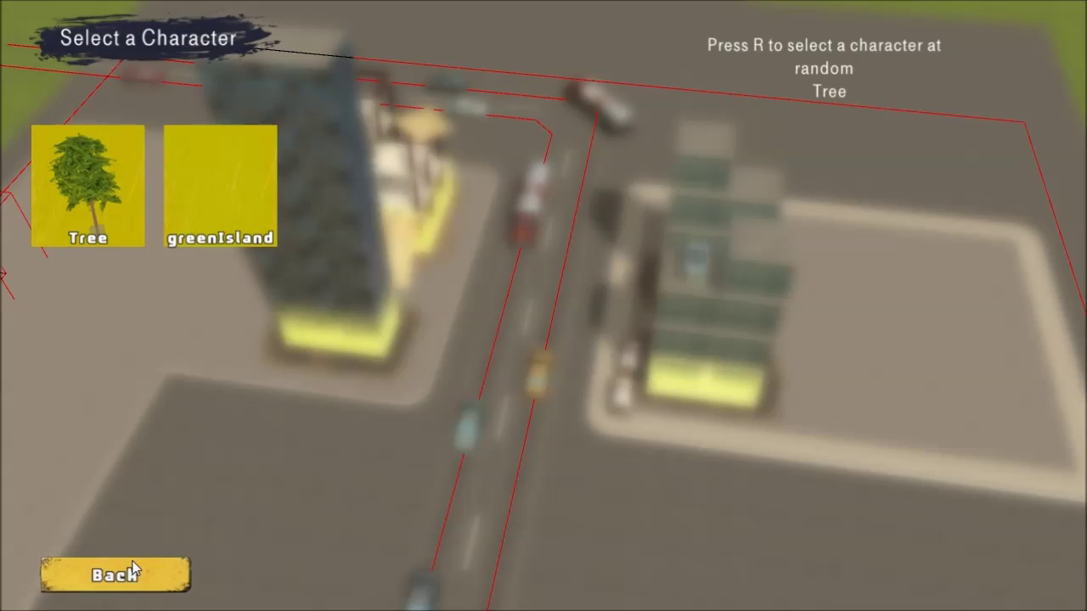
{"action": "left_click", "coordinate": [133, 567]}
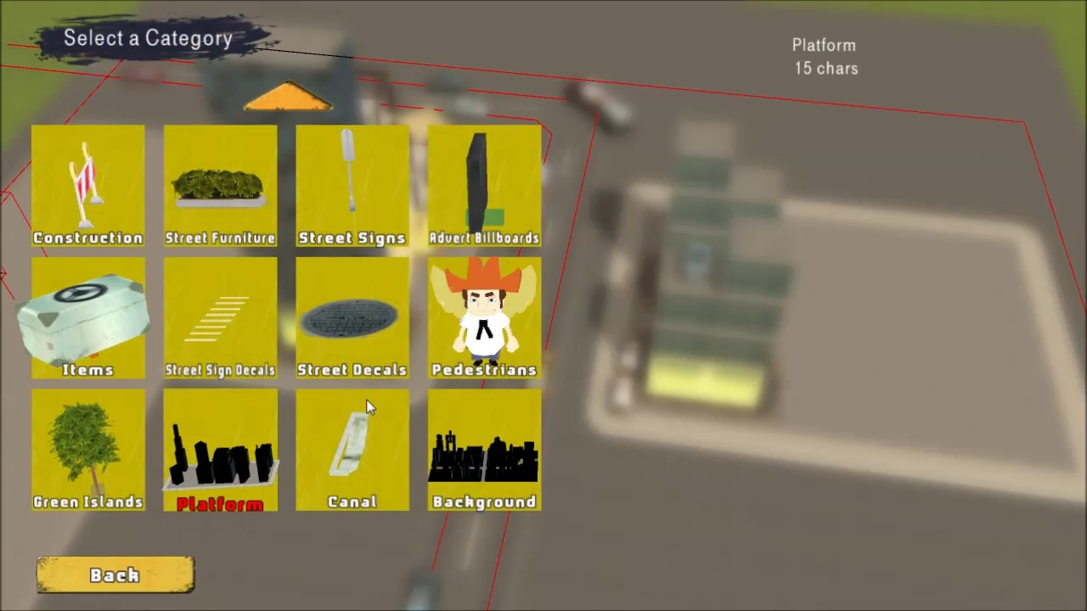
{"action": "left_click", "coordinate": [482, 337]}
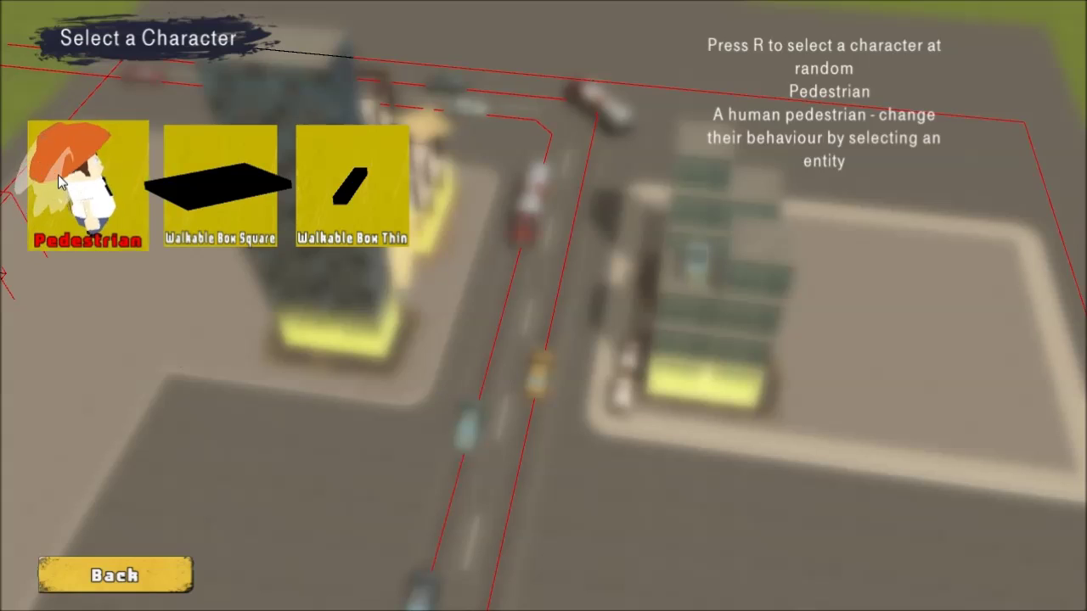
{"action": "left_click", "coordinate": [60, 181]}
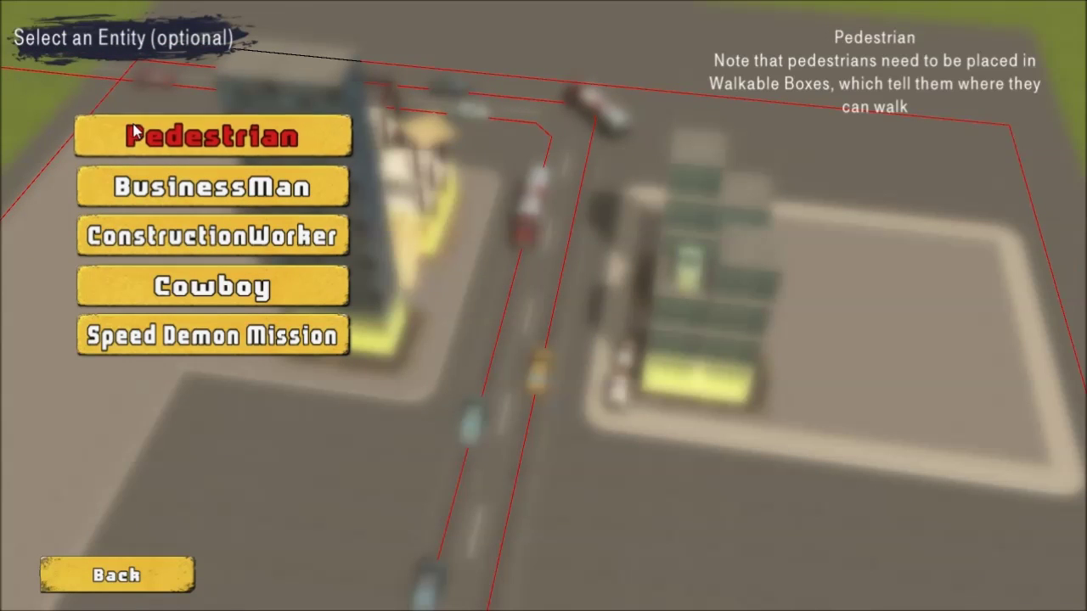
{"action": "left_click", "coordinate": [192, 140]}
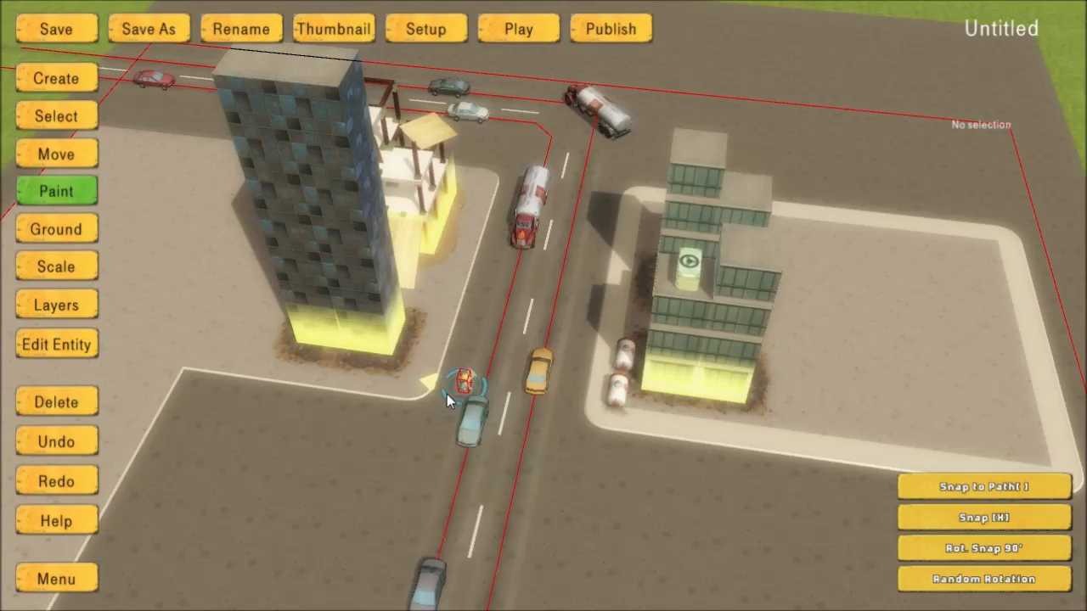
Paint a group of six pedestrians on the open pavement beside the dark tower.
{"action": "scroll", "coordinate": [442, 396], "scroll_direction": "up", "scroll_amount": 3}
{"action": "scroll", "coordinate": [387, 437], "scroll_direction": "up", "scroll_amount": 1}
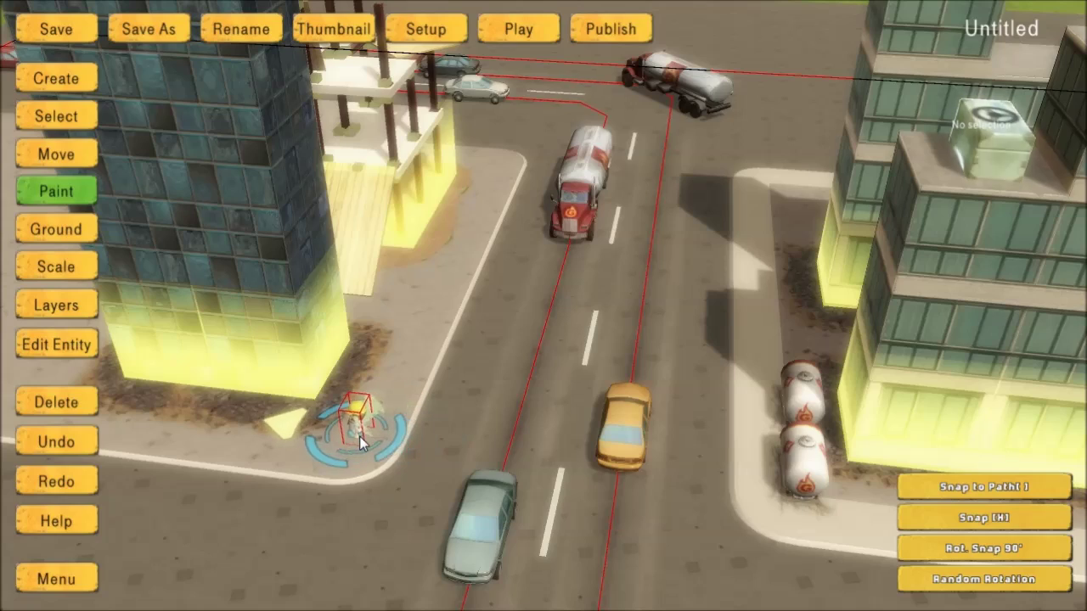
{"action": "scroll", "coordinate": [357, 439], "scroll_direction": "up", "scroll_amount": 2}
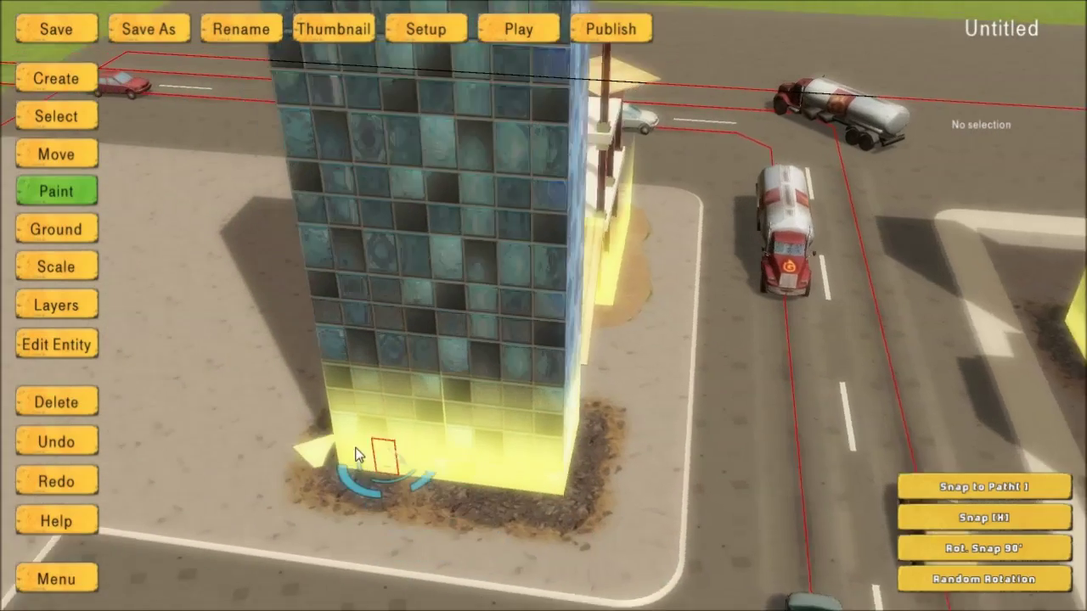
{"action": "scroll", "coordinate": [503, 487], "scroll_direction": "up", "scroll_amount": 2}
{"action": "left_click", "coordinate": [476, 535]}
{"action": "left_click", "coordinate": [454, 482]}
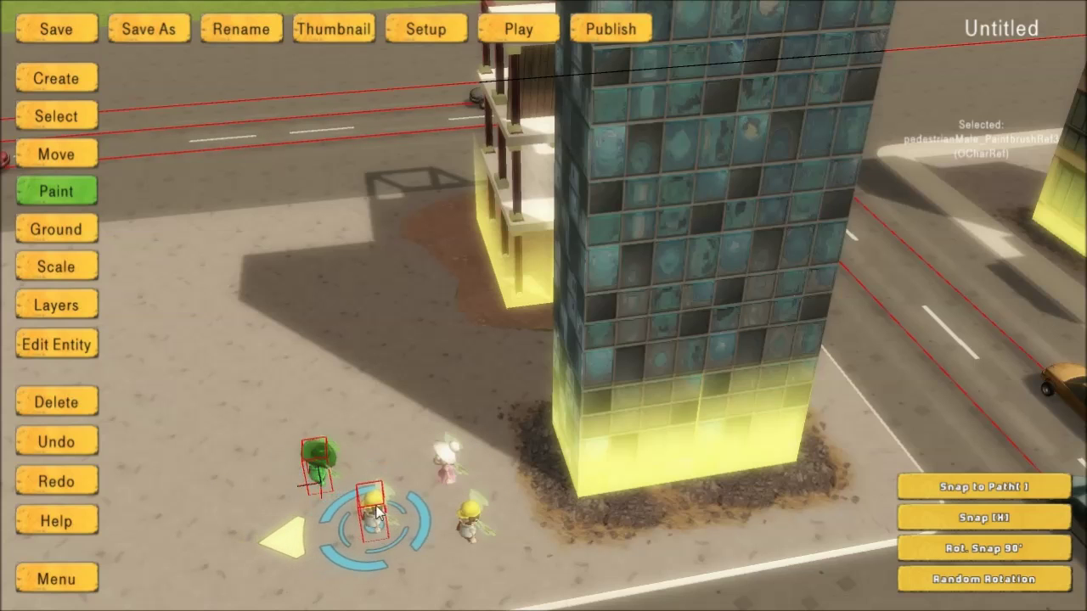
{"action": "left_click", "coordinate": [373, 522]}
{"action": "left_click", "coordinate": [391, 386]}
{"action": "left_click", "coordinate": [321, 340]}
{"action": "key", "text": "s"}
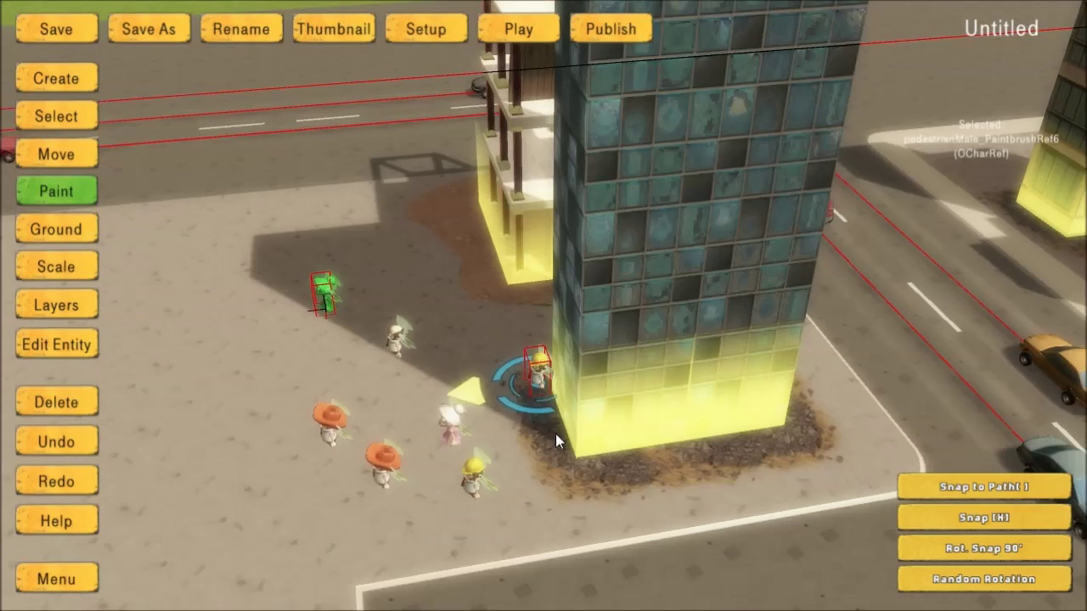
{"action": "key", "text": "a"}
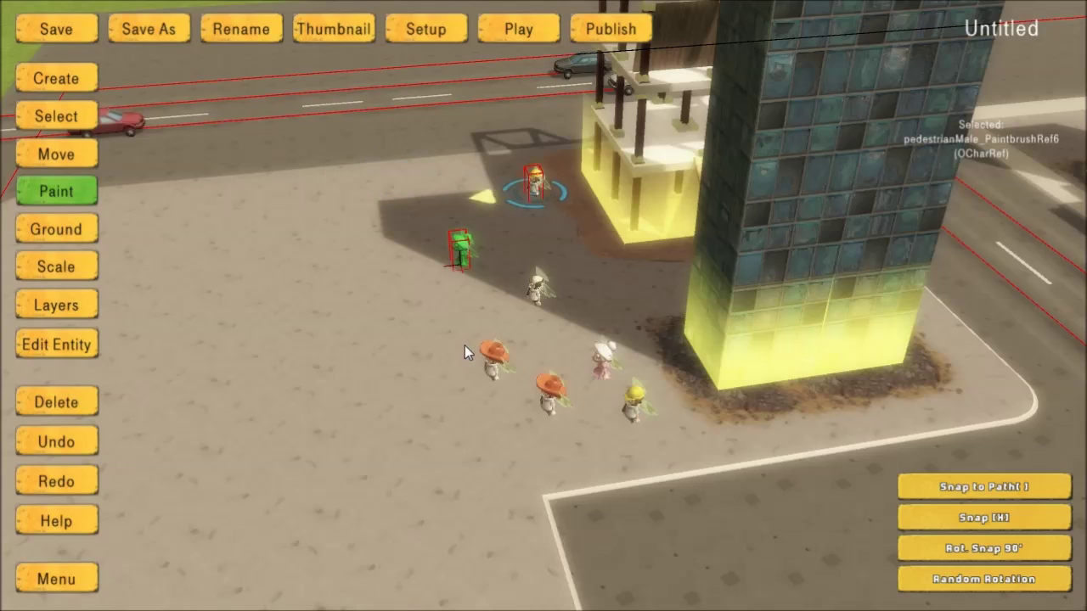
Place a Walkable Box Square on the pavement among the pedestrians.
{"action": "left_click", "coordinate": [41, 76]}
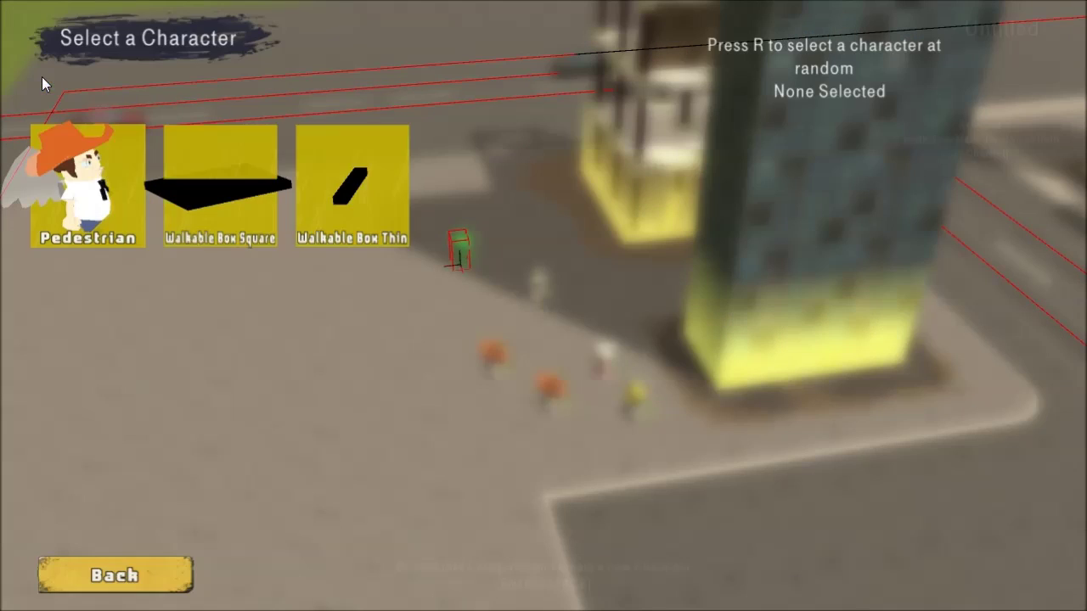
{"action": "left_click", "coordinate": [214, 198]}
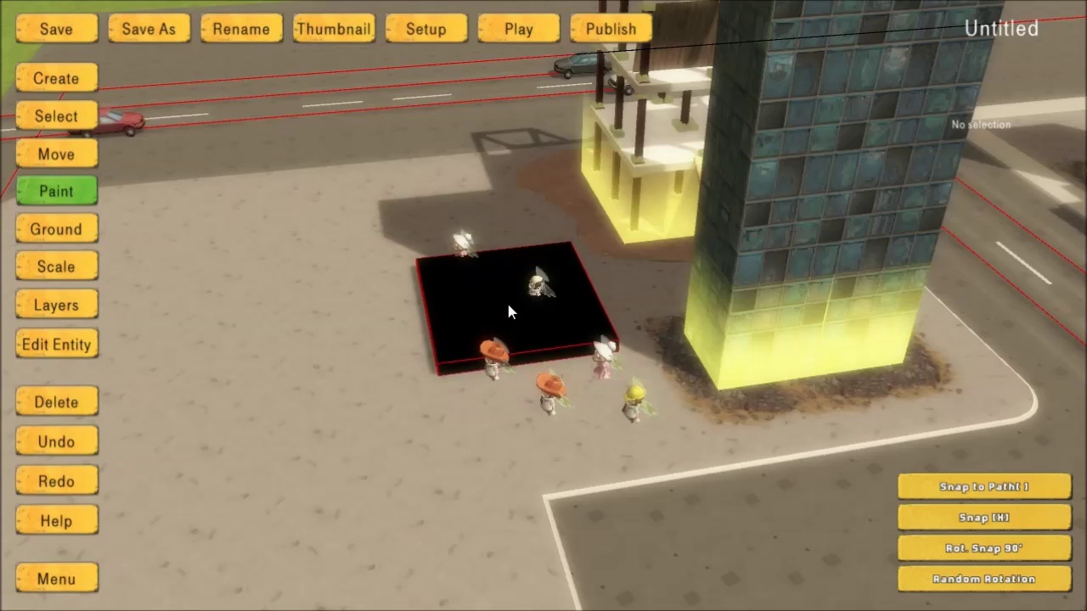
{"action": "left_click", "coordinate": [506, 309]}
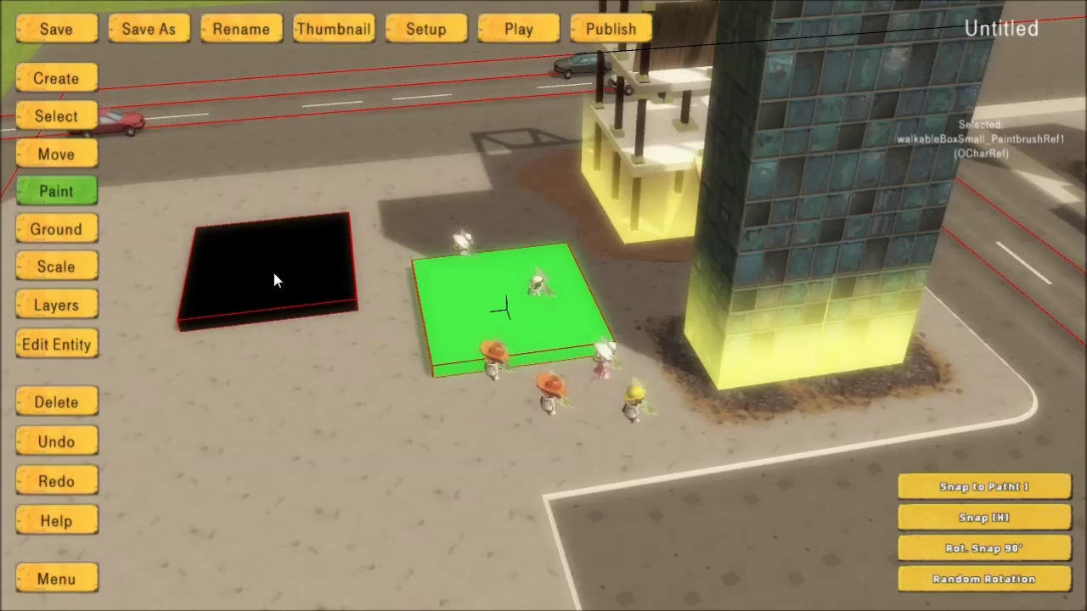
Enlarge the walkable box to cover all the pedestrians and shift it back onto the pavement beside the dark tower.
{"action": "left_click", "coordinate": [49, 268]}
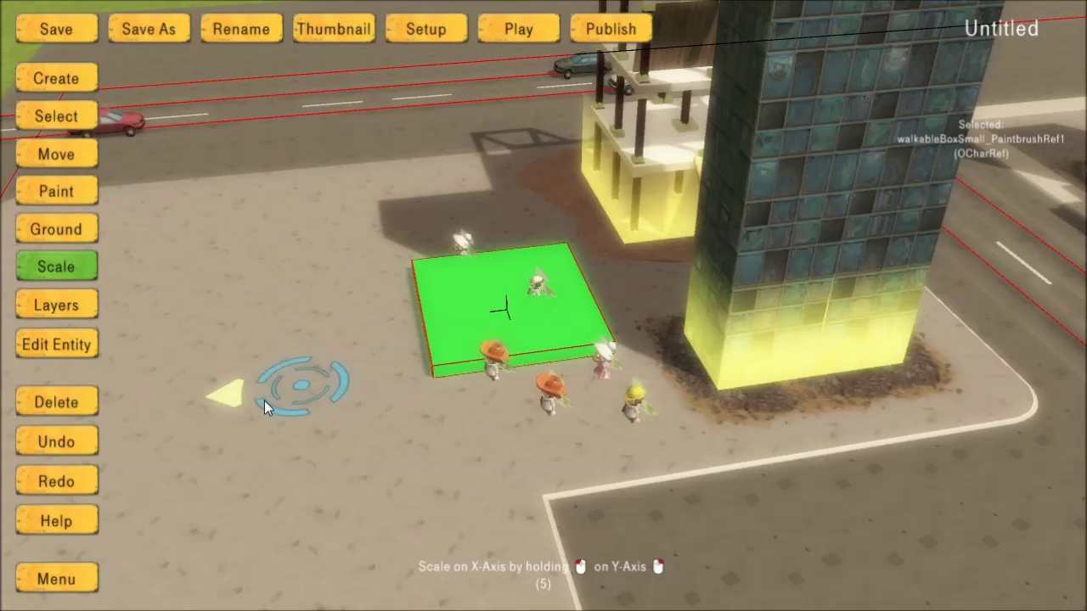
{"action": "left_click_drag", "start_coordinate": [264, 400], "coordinate": [442, 399]}
{"action": "right_click_drag", "start_coordinate": [307, 390], "coordinate": [819, 412]}
{"action": "mouse_move", "coordinate": [284, 374]}
{"action": "right_mouse_down"}
{"action": "mouse_move", "coordinate": [730, 387]}
{"action": "mouse_move", "coordinate": [449, 382]}
{"action": "right_mouse_up"}
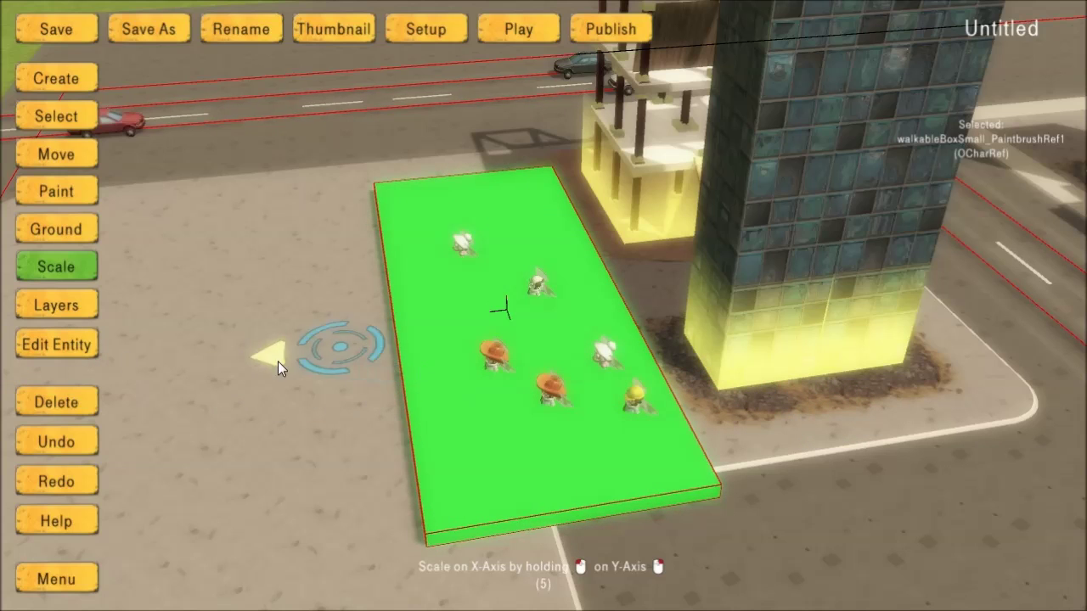
{"action": "right_click_drag", "start_coordinate": [277, 361], "coordinate": [454, 367]}
{"action": "left_click", "coordinate": [74, 151]}
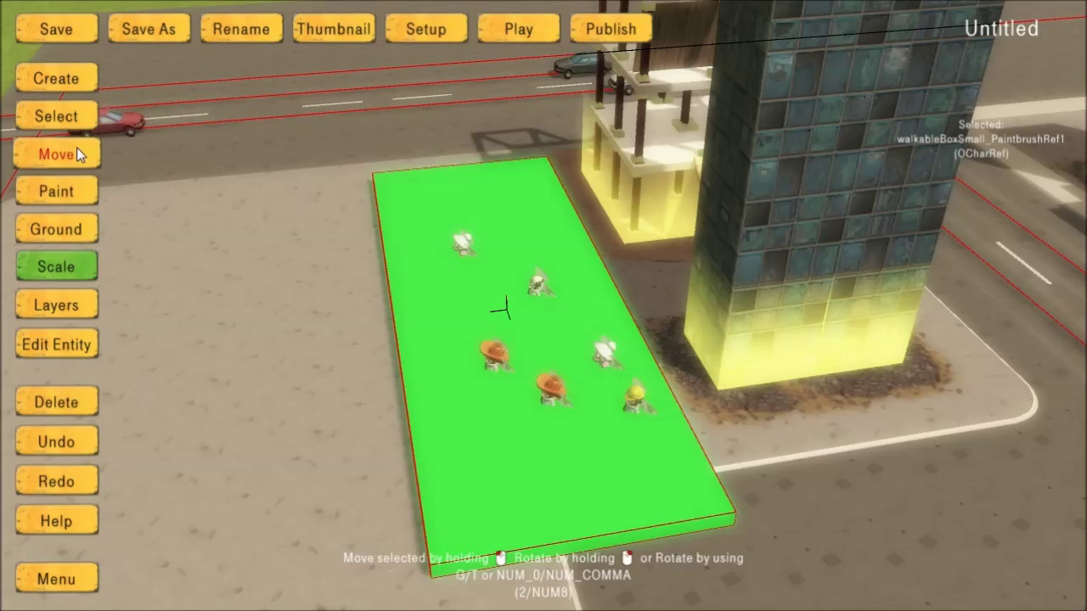
{"action": "left_click_drag", "start_coordinate": [486, 400], "coordinate": [464, 382]}
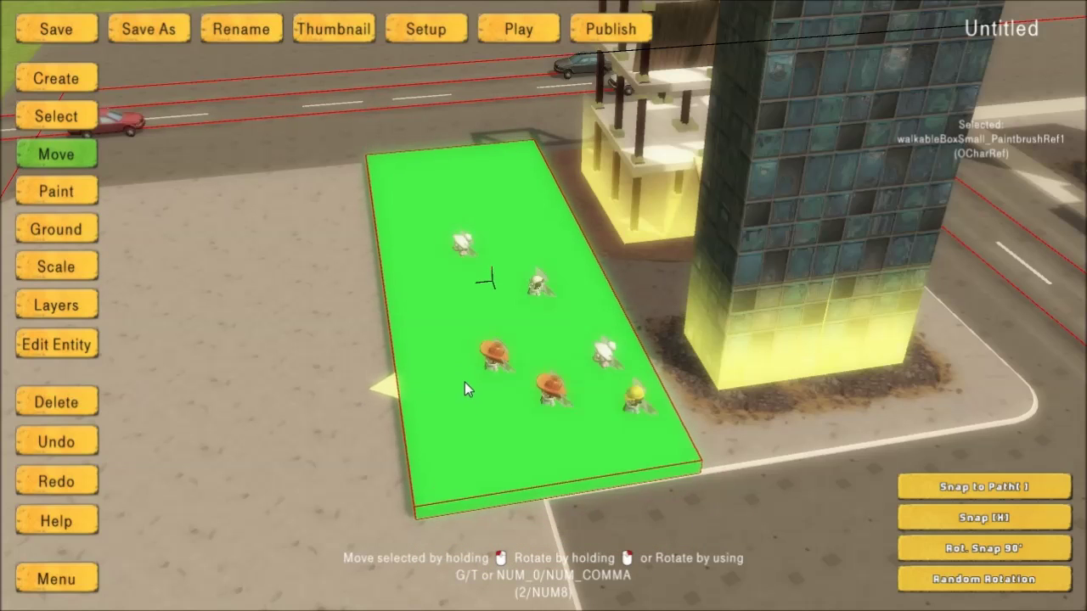
Choose the Roof Aircon Unit from the Building Addons category as the object to paint.
{"action": "middle_click_drag", "start_coordinate": [817, 463], "coordinate": [448, 368]}
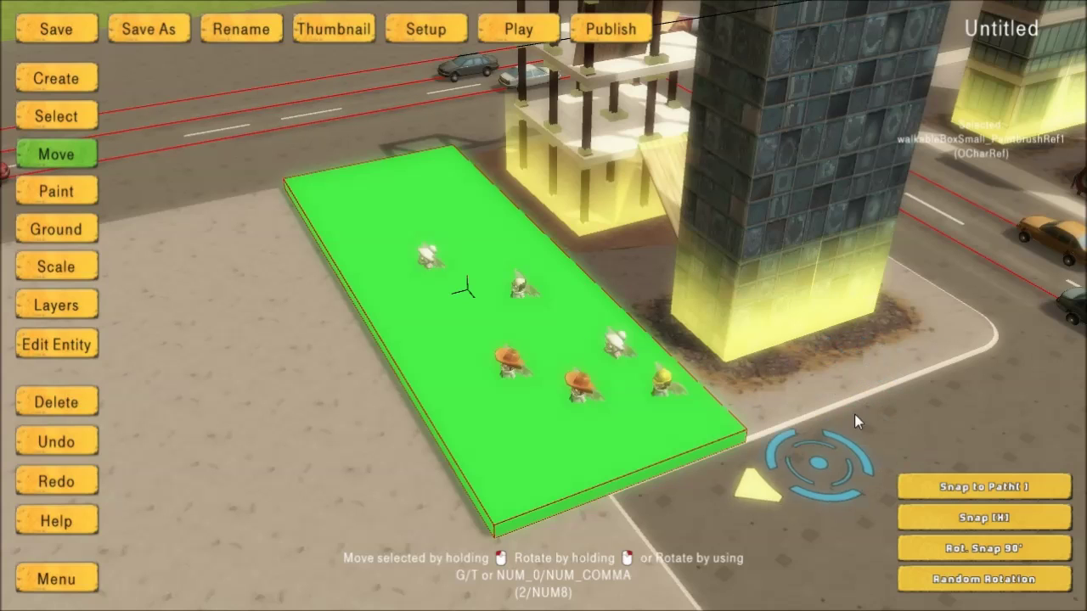
{"action": "scroll", "coordinate": [846, 417], "scroll_direction": "down", "scroll_amount": 5}
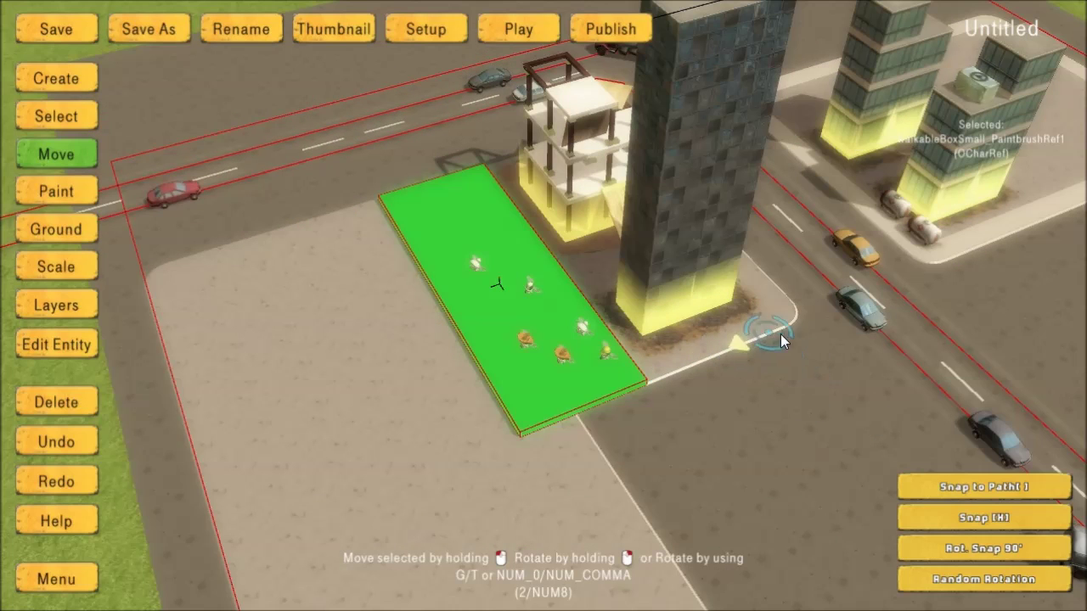
{"action": "middle_click_drag", "start_coordinate": [796, 332], "coordinate": [638, 440]}
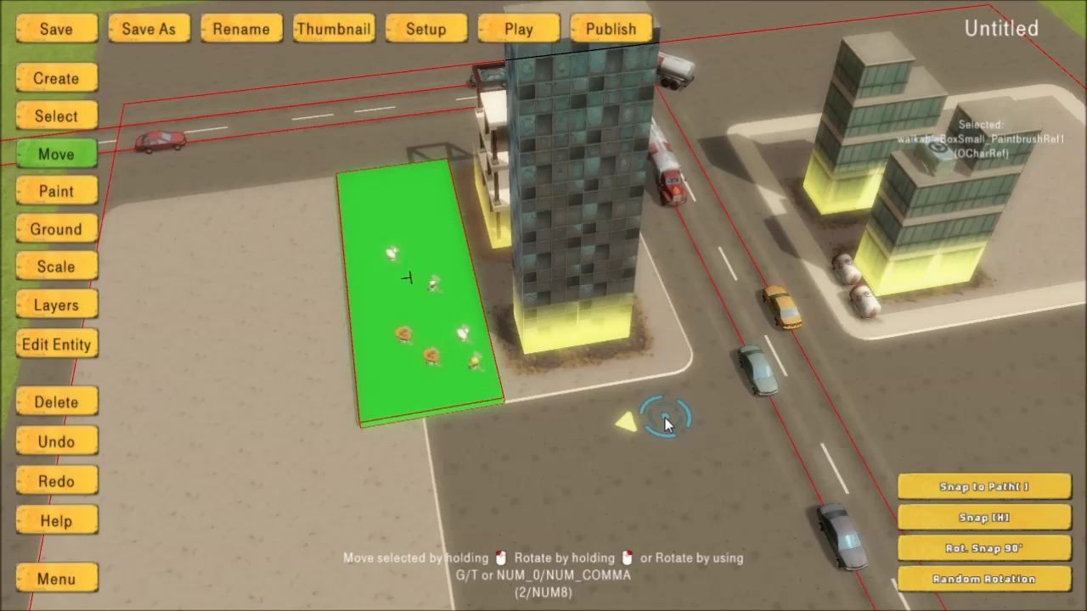
{"action": "middle_click_drag", "start_coordinate": [831, 286], "coordinate": [463, 297]}
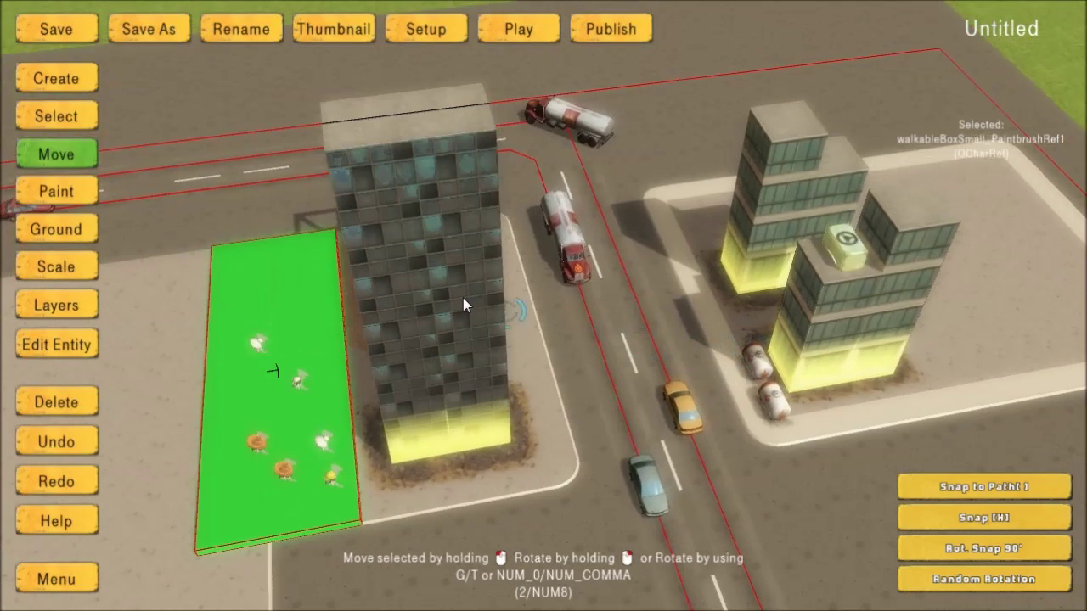
{"action": "middle_click_drag", "start_coordinate": [689, 302], "coordinate": [545, 337]}
{"action": "left_click", "coordinate": [48, 77]}
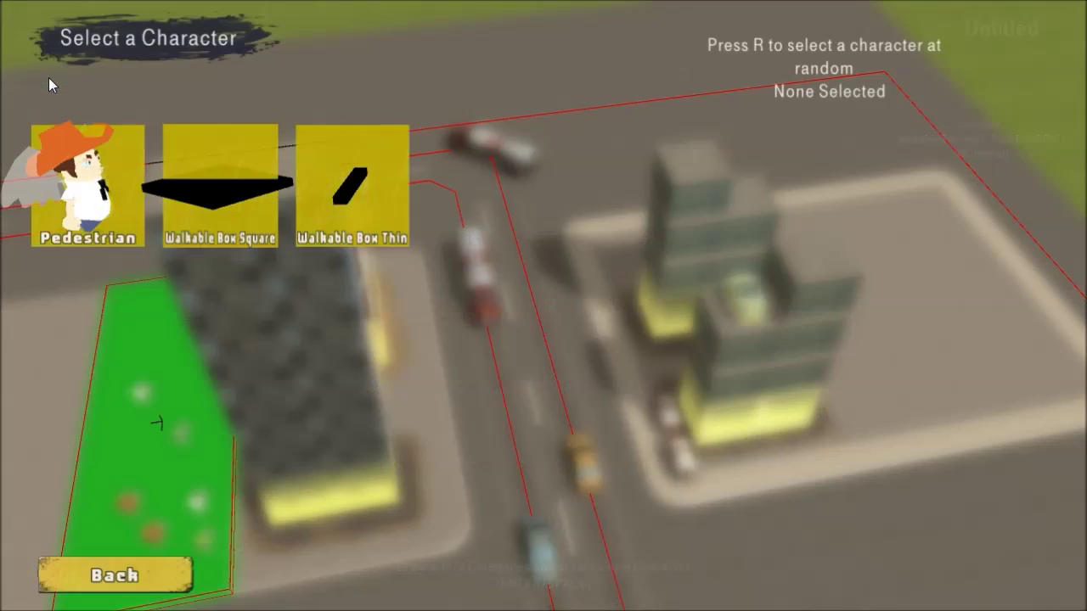
{"action": "left_click", "coordinate": [136, 577]}
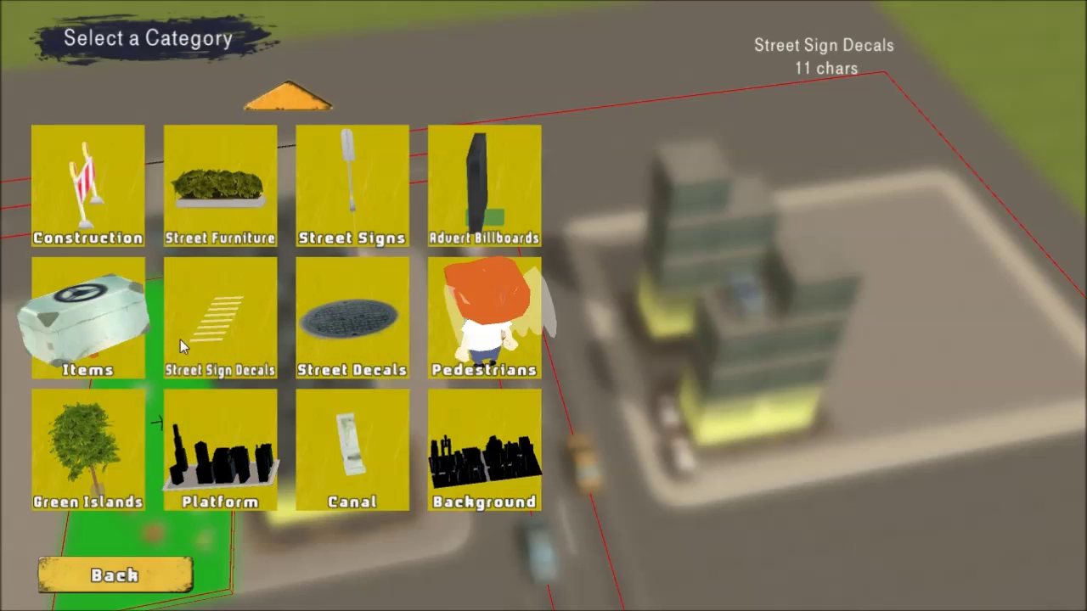
{"action": "scroll", "coordinate": [221, 337], "scroll_direction": "up", "scroll_amount": 1}
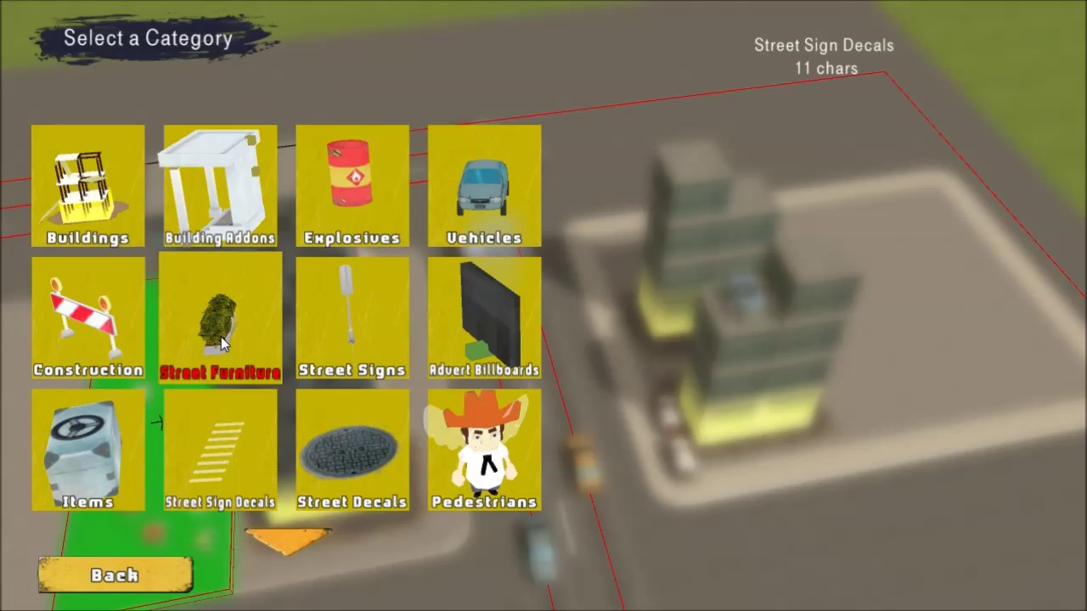
{"action": "left_click", "coordinate": [200, 202]}
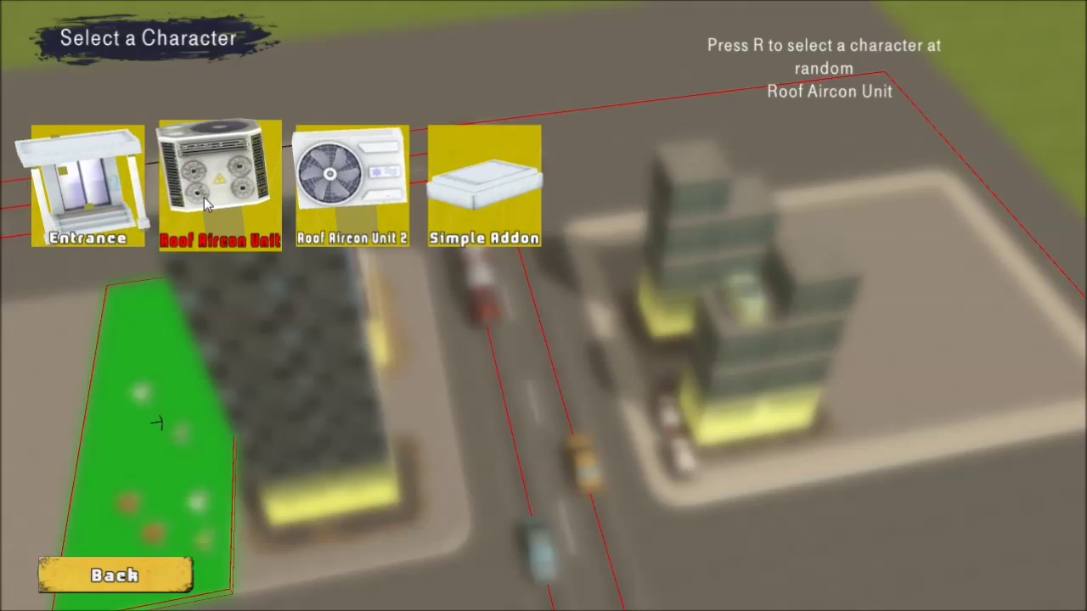
{"action": "left_click", "coordinate": [206, 204]}
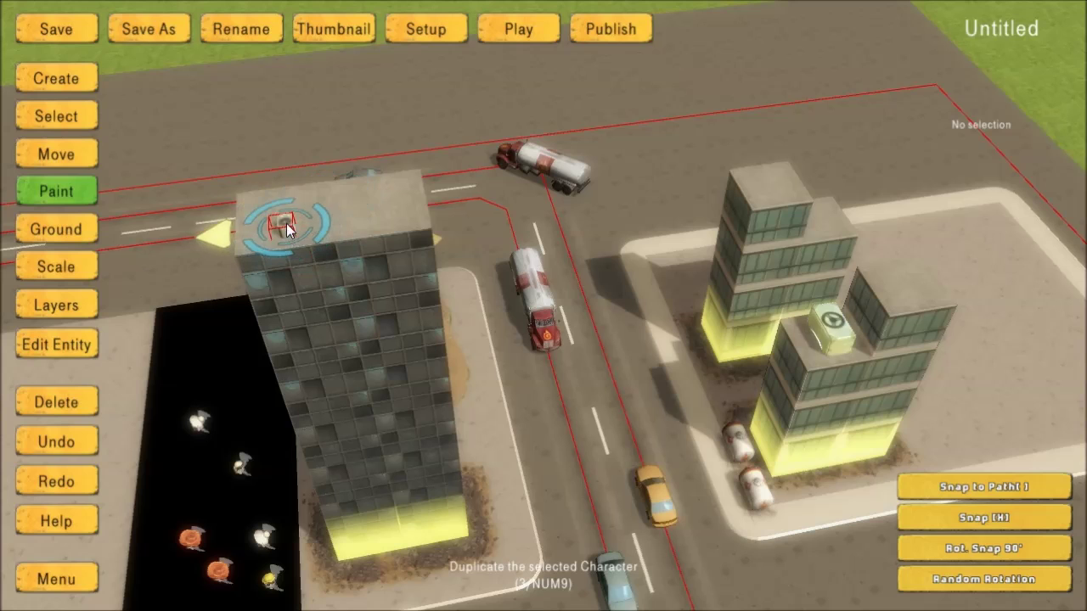
Paint Roof Aircon Units on the roofs of the dark tower and the two office buildings.
{"action": "left_click", "coordinate": [284, 221]}
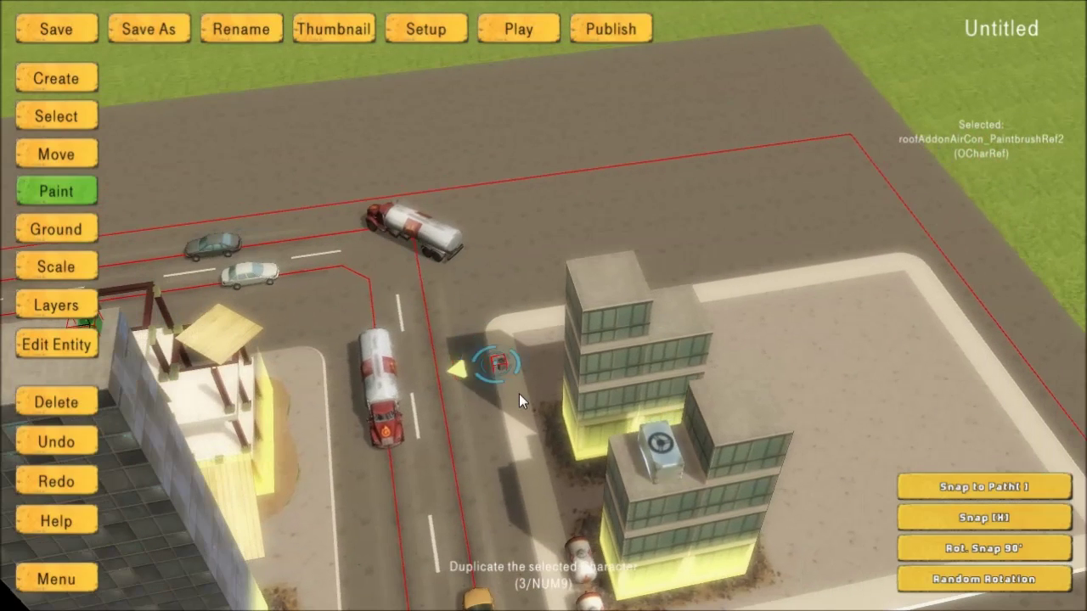
{"action": "left_click", "coordinate": [608, 277]}
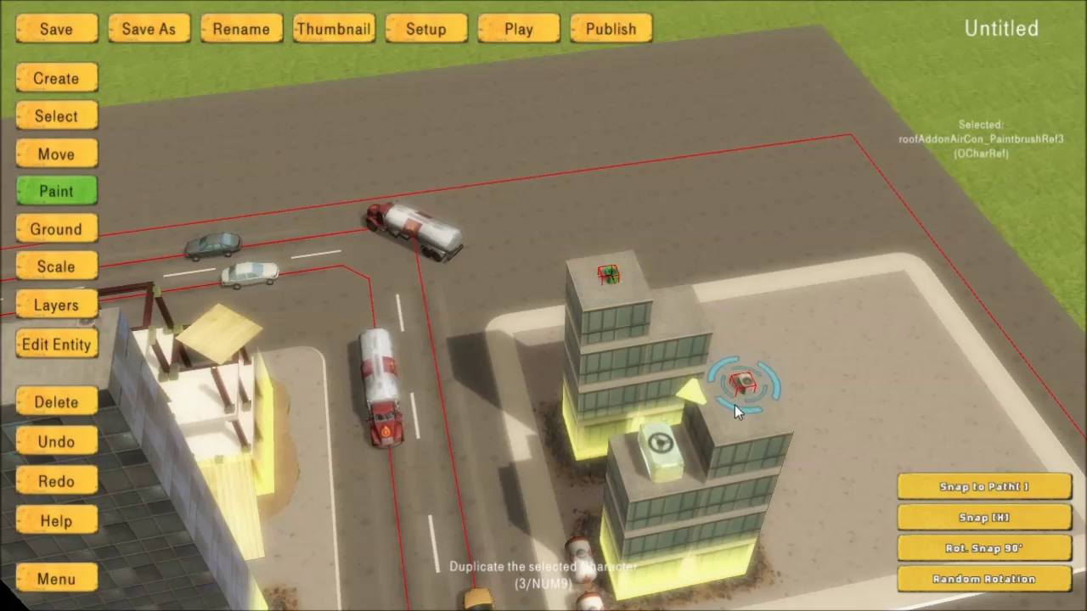
{"action": "right_click", "coordinate": [684, 436]}
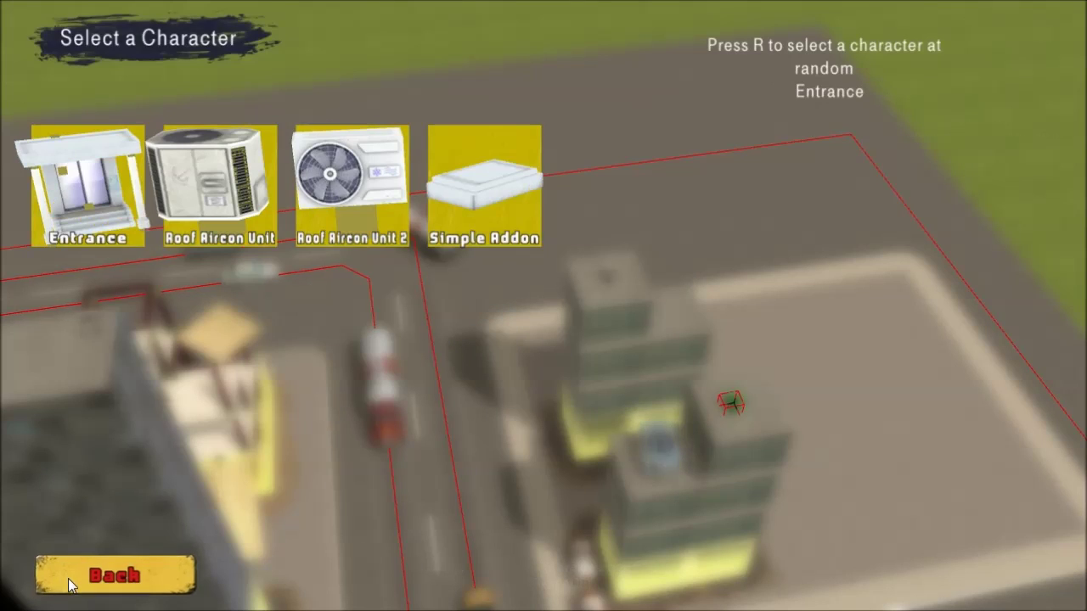
Paint a Bank Logo from the Advert Billboards category on the facade of each of the two office buildings.
{"action": "left_click", "coordinate": [72, 577]}
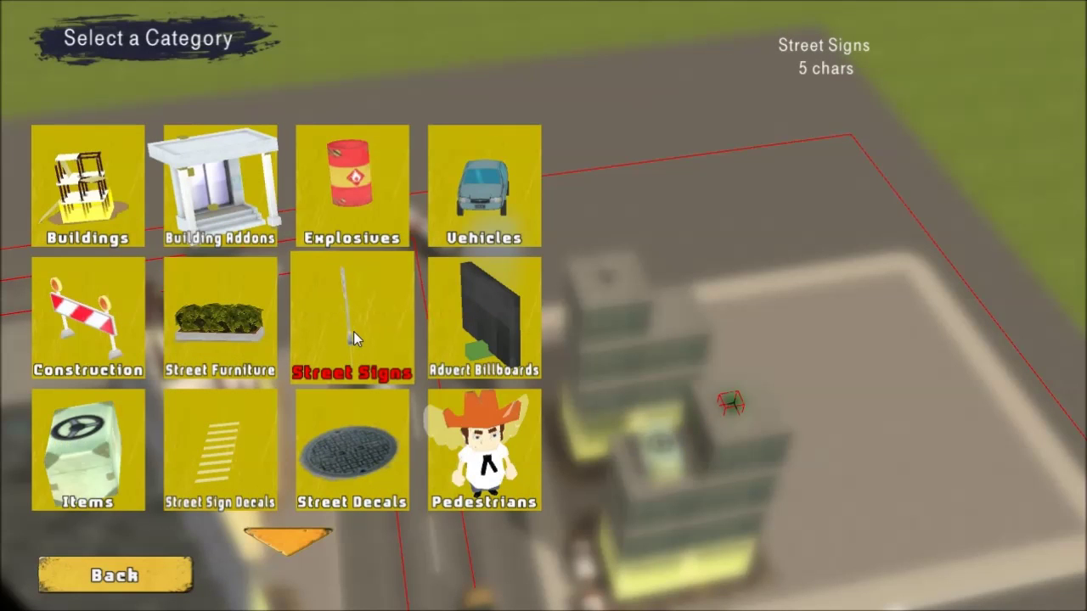
{"action": "left_click", "coordinate": [499, 322]}
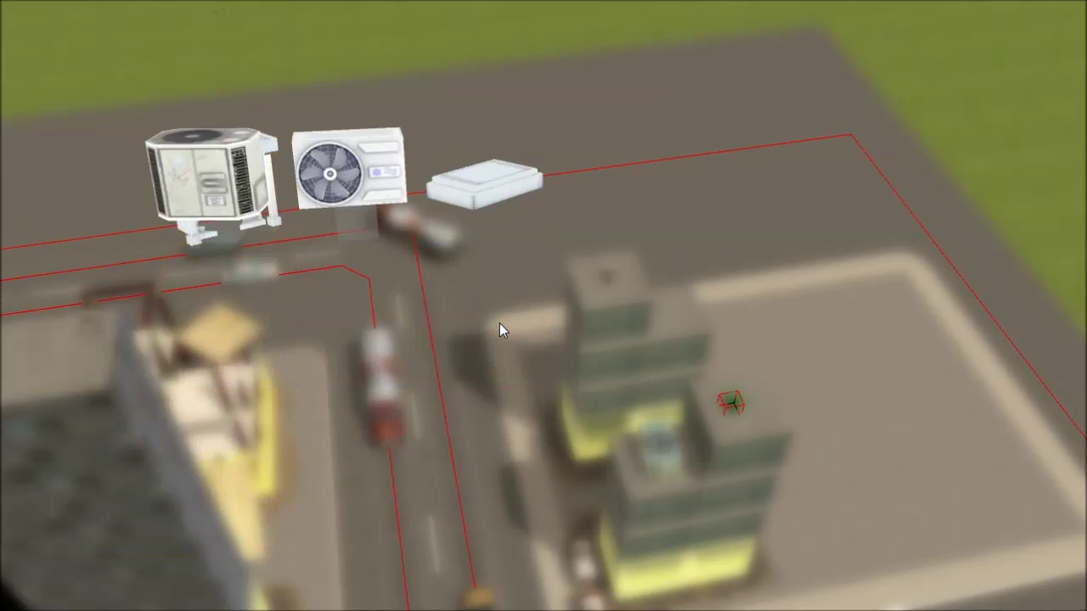
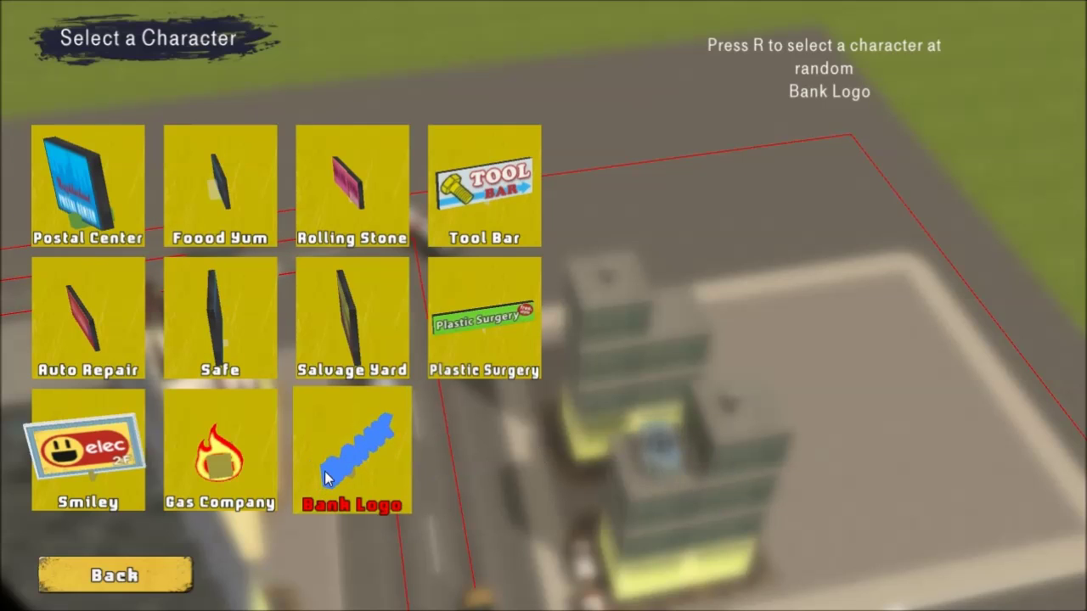
{"action": "left_click", "coordinate": [339, 445]}
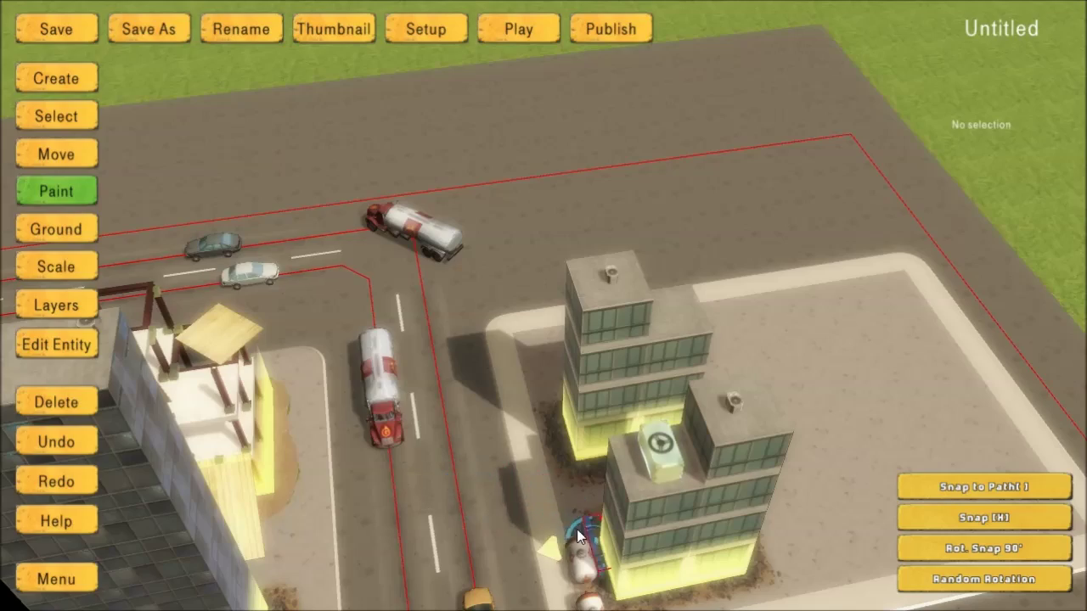
{"action": "key", "text": "s"}
{"action": "key", "text": "d"}
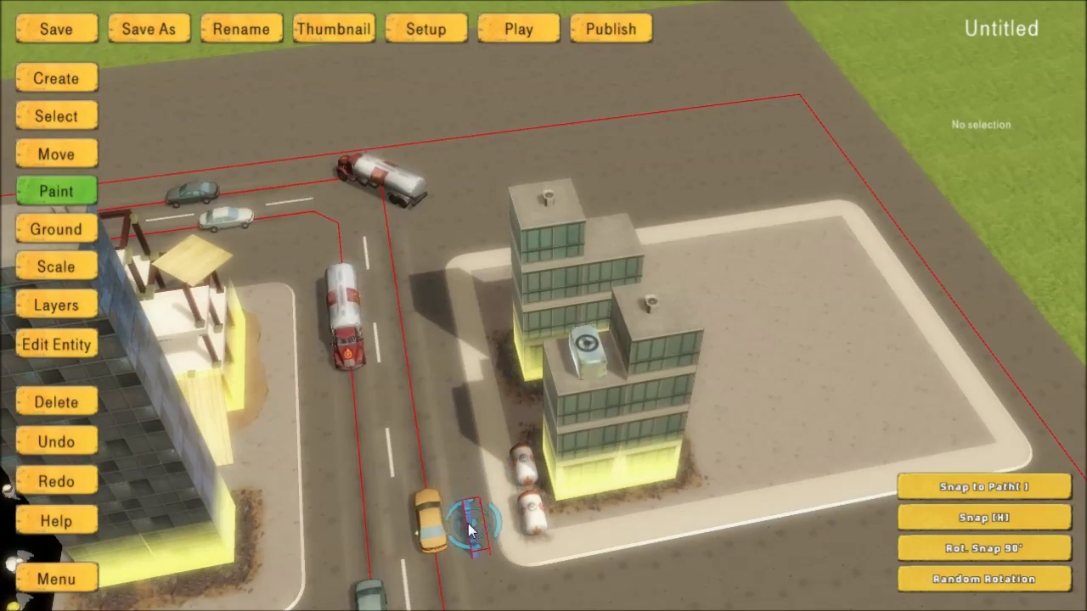
{"action": "scroll", "coordinate": [473, 513], "scroll_direction": "up", "scroll_amount": 5}
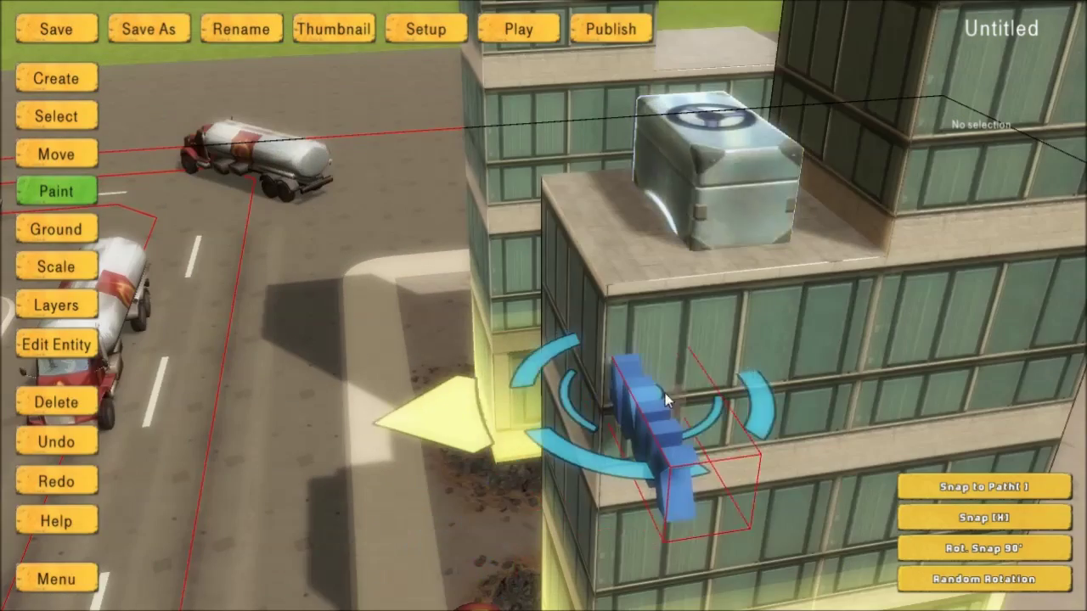
{"action": "scroll", "coordinate": [663, 387], "scroll_direction": "up", "scroll_amount": 3}
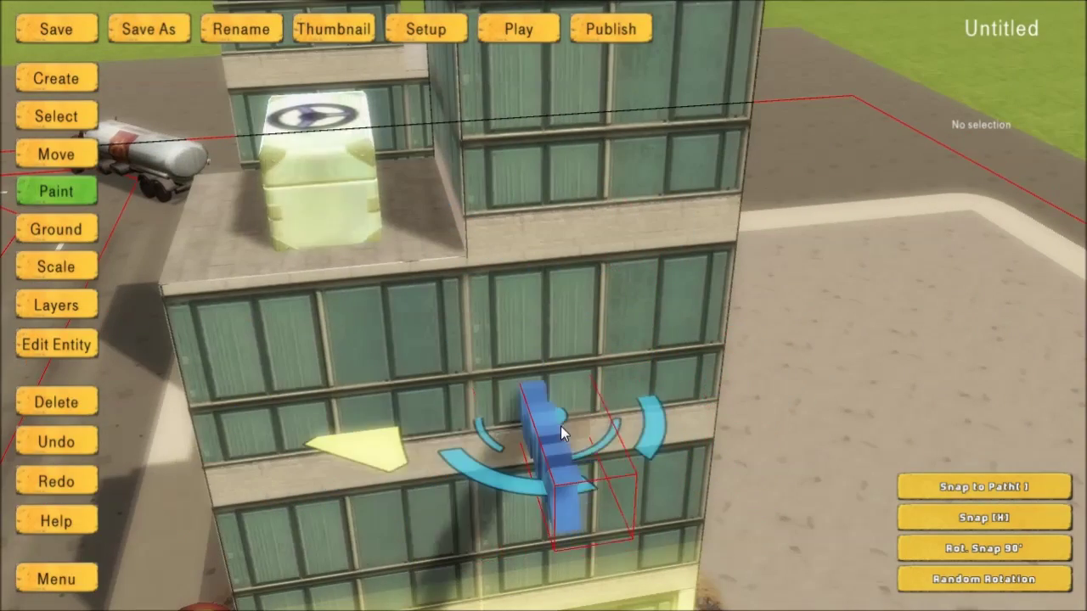
{"action": "key", "text": "e"}
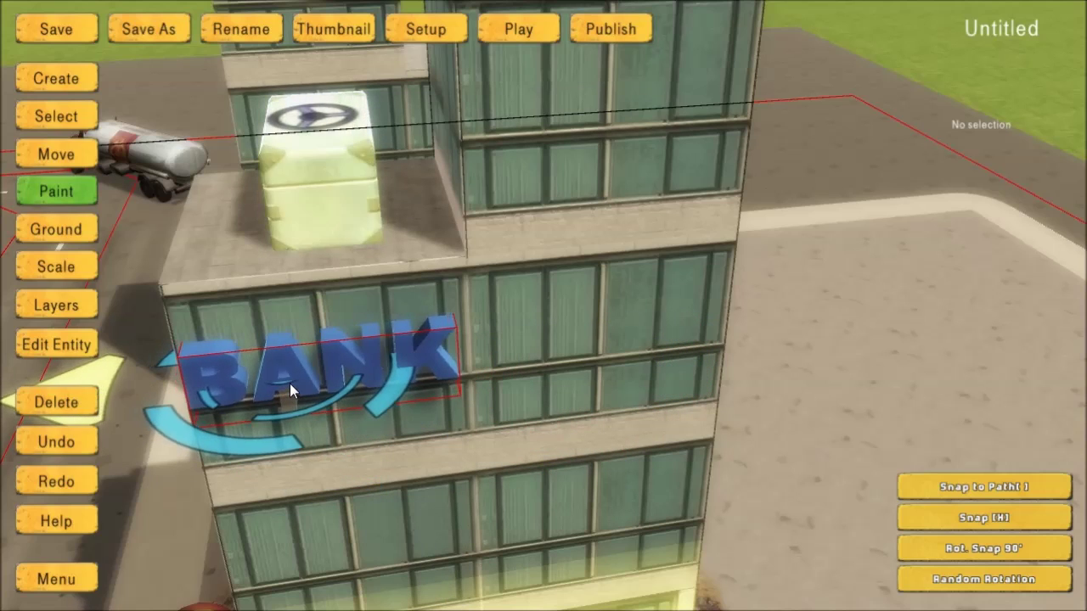
{"action": "left_click", "coordinate": [290, 383]}
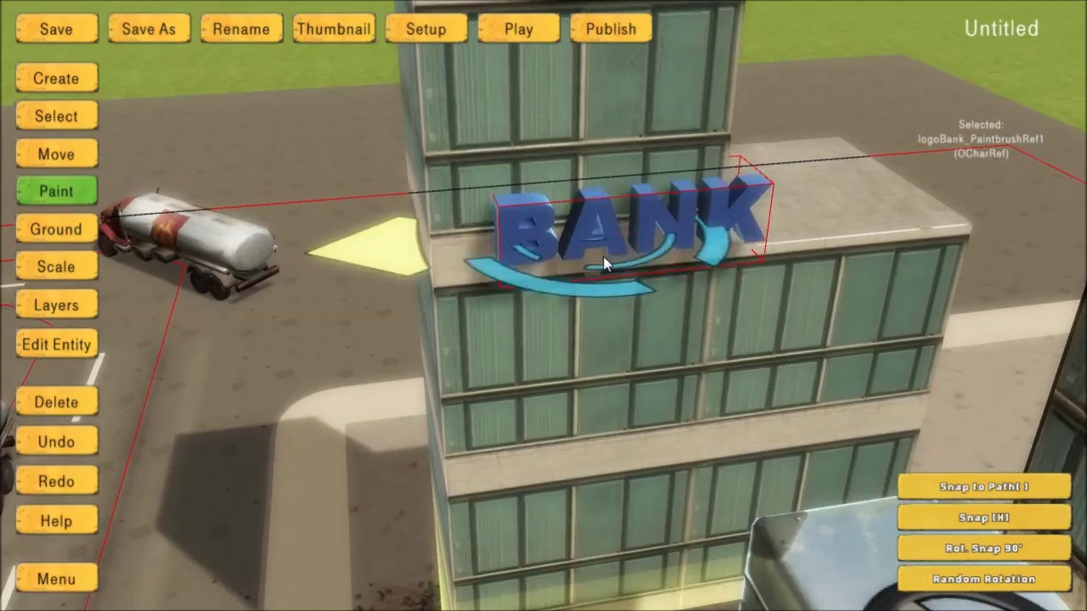
{"action": "left_click", "coordinate": [785, 324]}
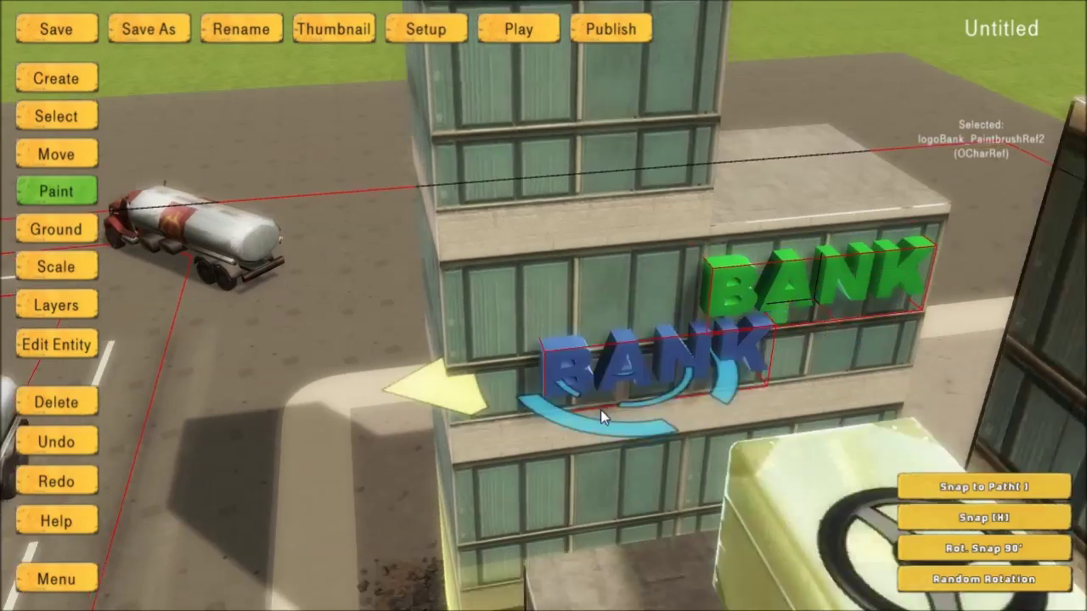
Paint Gas Company logos on two sides of the dark tower near its roof.
{"action": "key", "text": "c"}
{"action": "left_click", "coordinate": [208, 475]}
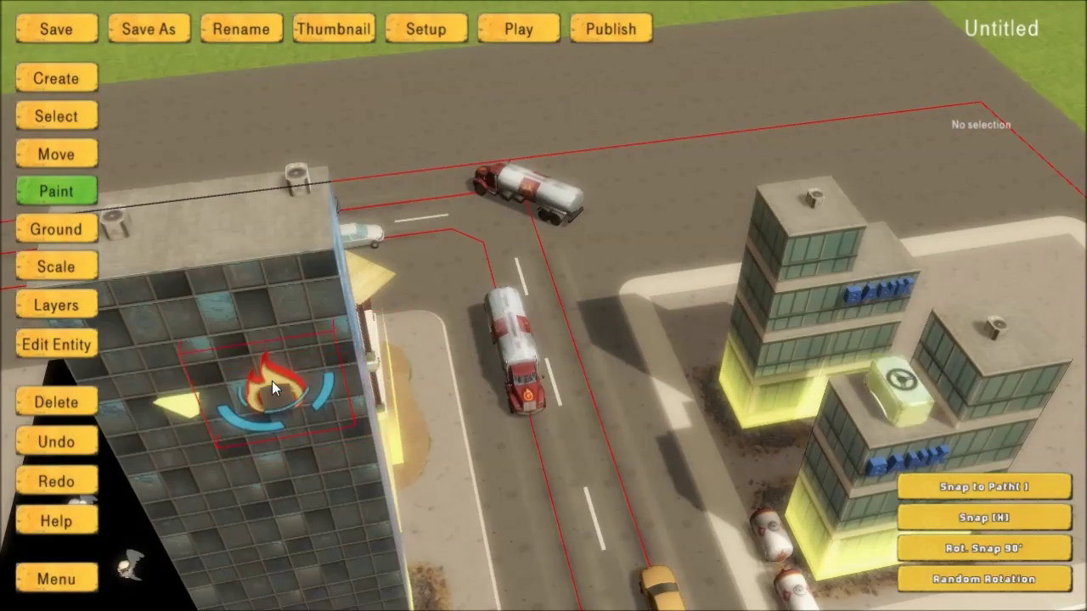
{"action": "key", "text": "a"}
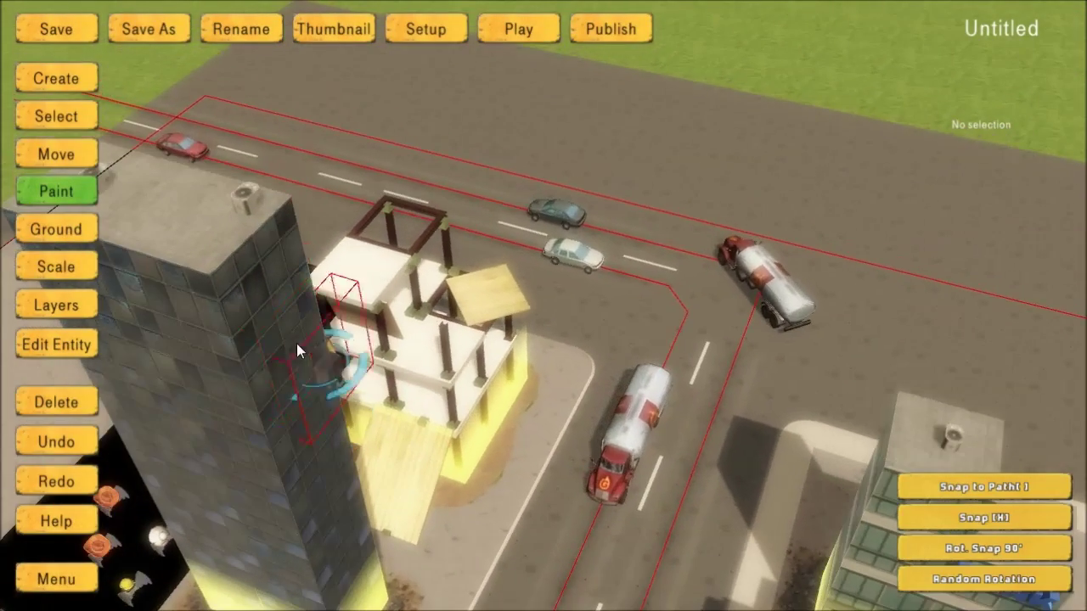
{"action": "left_click", "coordinate": [272, 306]}
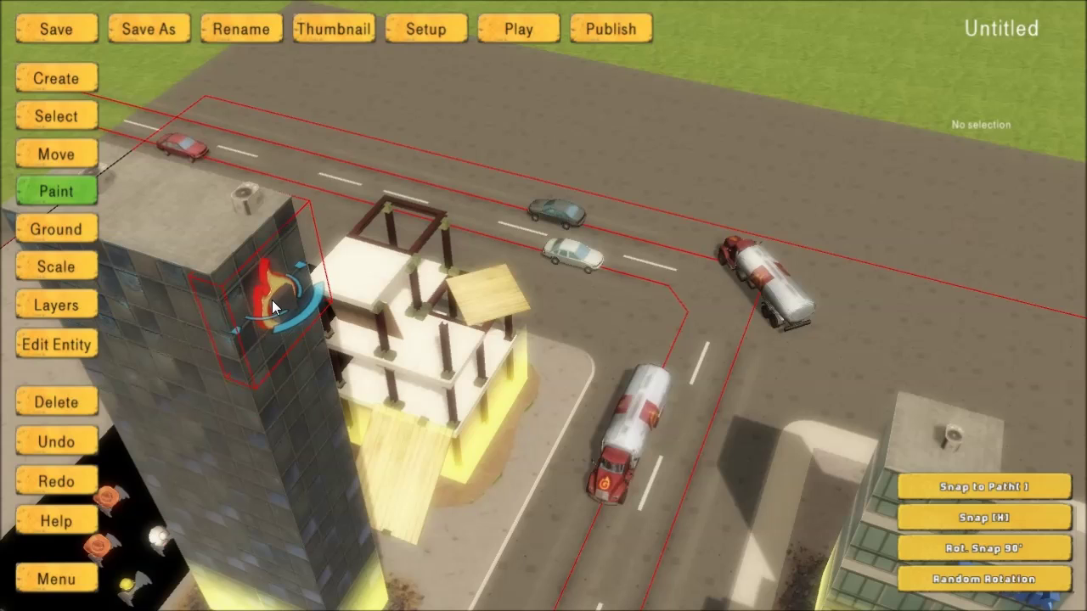
{"action": "left_click", "coordinate": [273, 304]}
{"action": "middle_click_drag", "start_coordinate": [531, 474], "coordinate": [816, 337]}
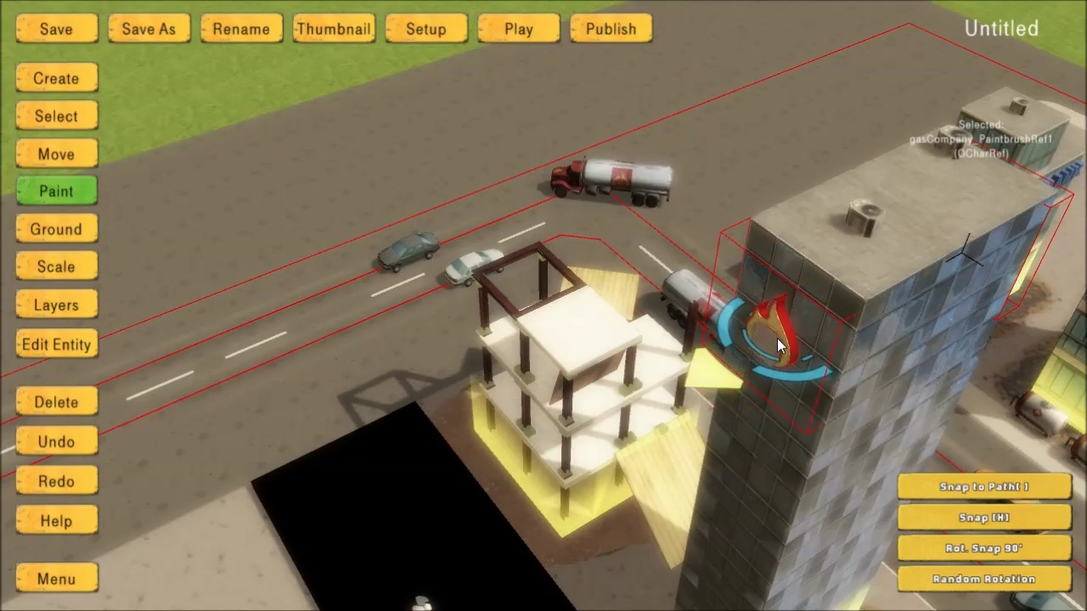
{"action": "left_click", "coordinate": [779, 337]}
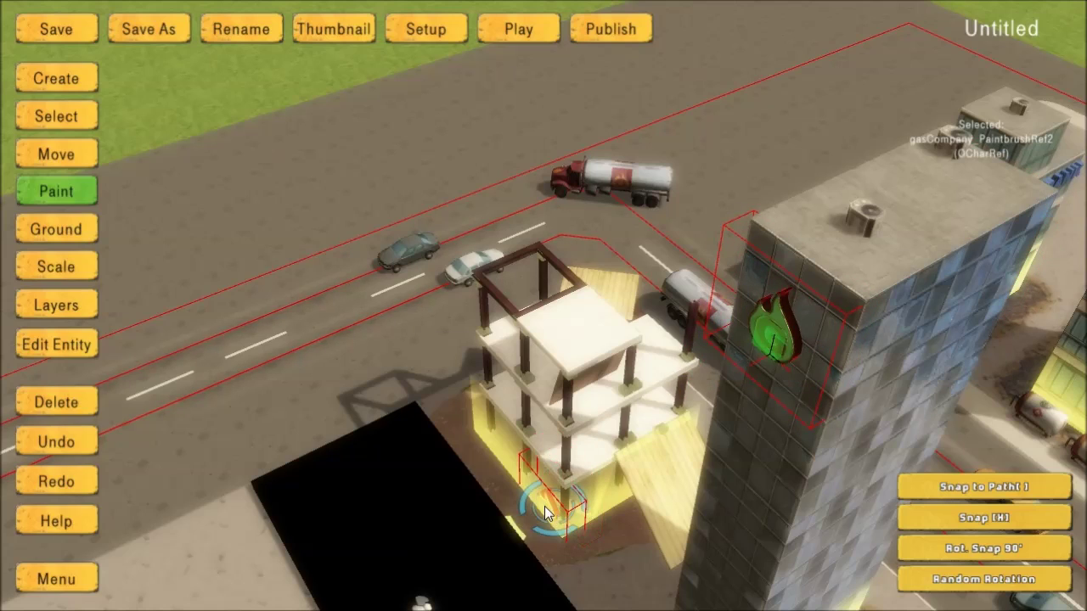
Paint a row of Hedges from Street Furniture along the roadside pavement edge beside the dark tower.
{"action": "scroll", "coordinate": [543, 509], "scroll_direction": "up", "scroll_amount": 4}
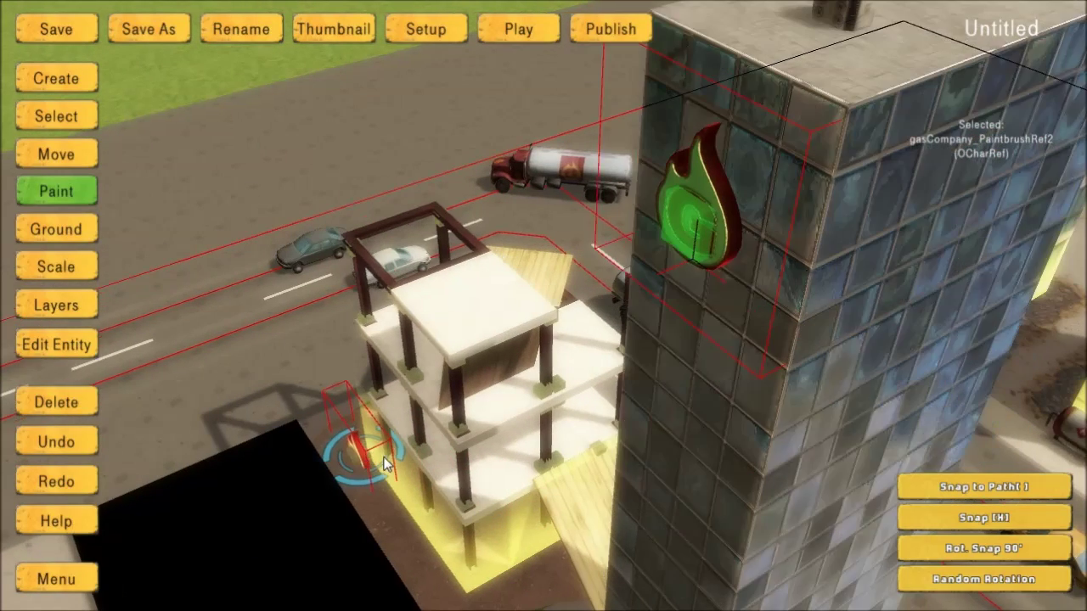
{"action": "scroll", "coordinate": [384, 462], "scroll_direction": "up", "scroll_amount": 2}
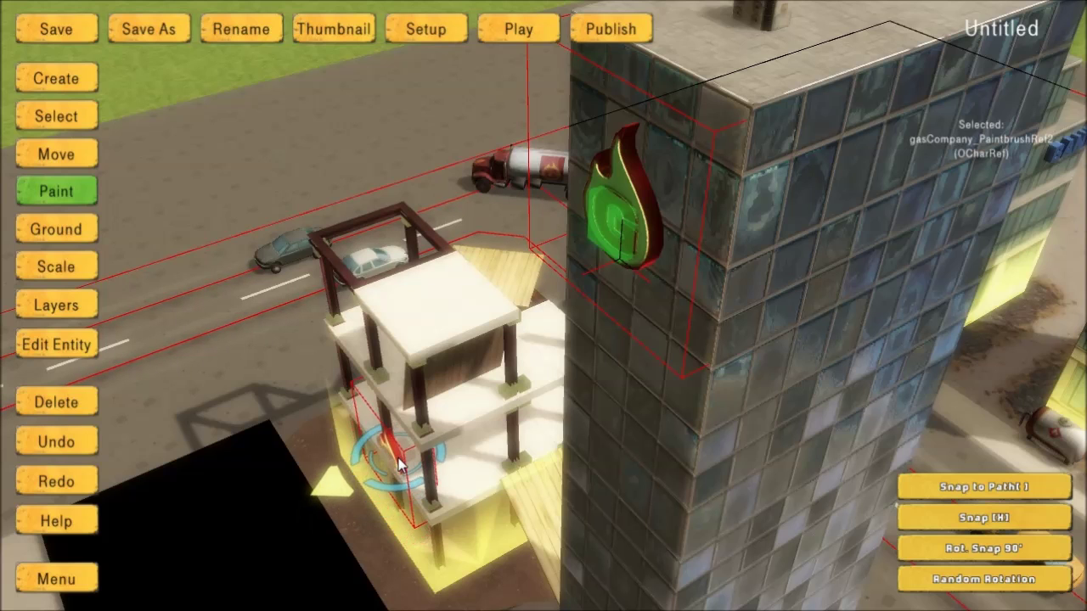
{"action": "right_click", "coordinate": [399, 462]}
{"action": "left_click", "coordinate": [126, 575]}
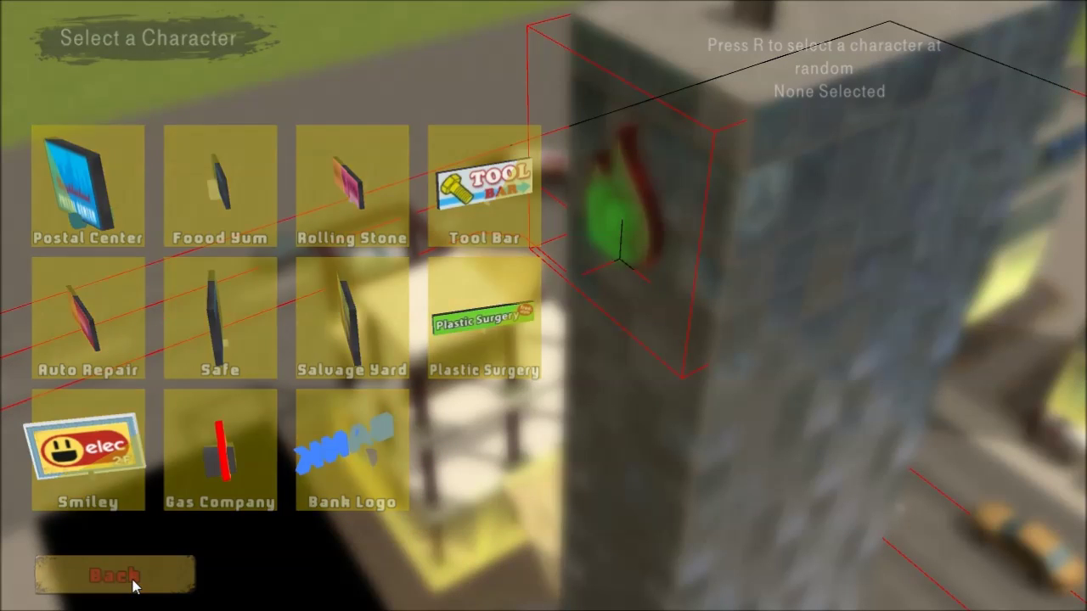
{"action": "left_click", "coordinate": [219, 335]}
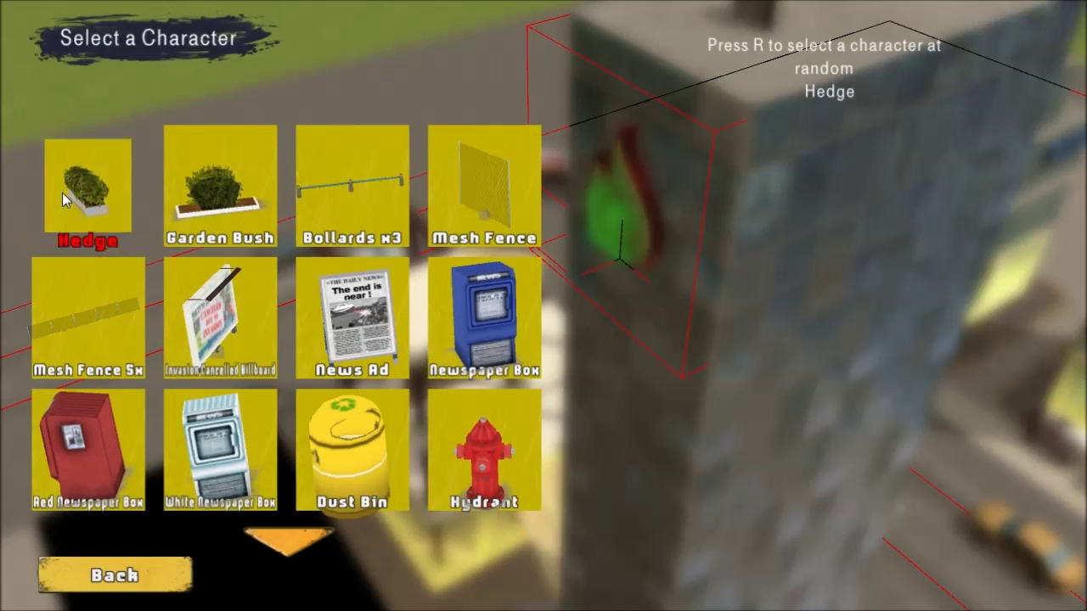
{"action": "left_click", "coordinate": [62, 193]}
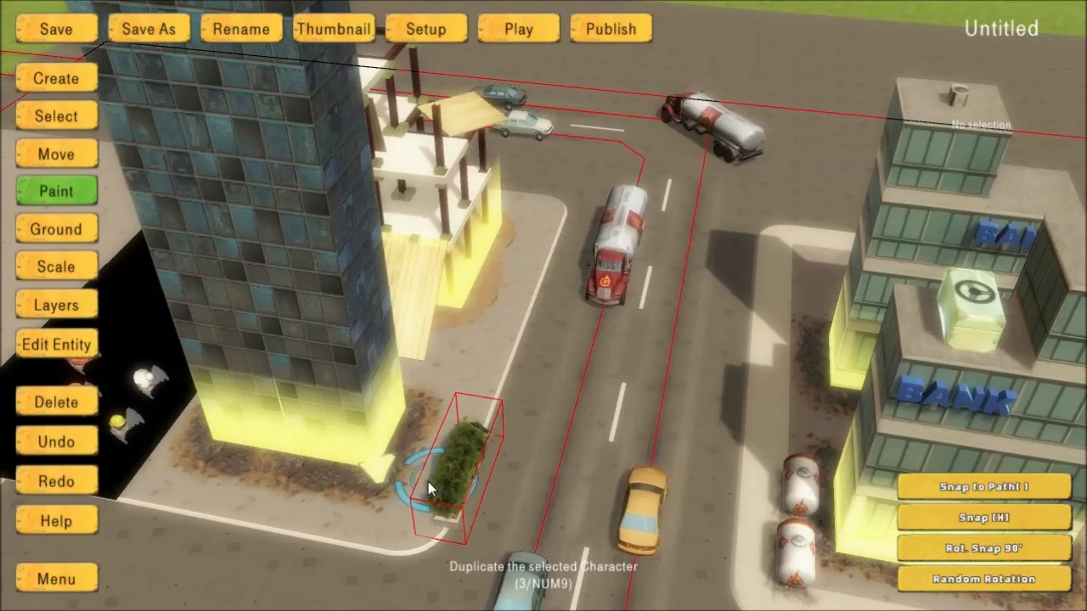
{"action": "left_click", "coordinate": [429, 488]}
{"action": "left_click", "coordinate": [480, 387]}
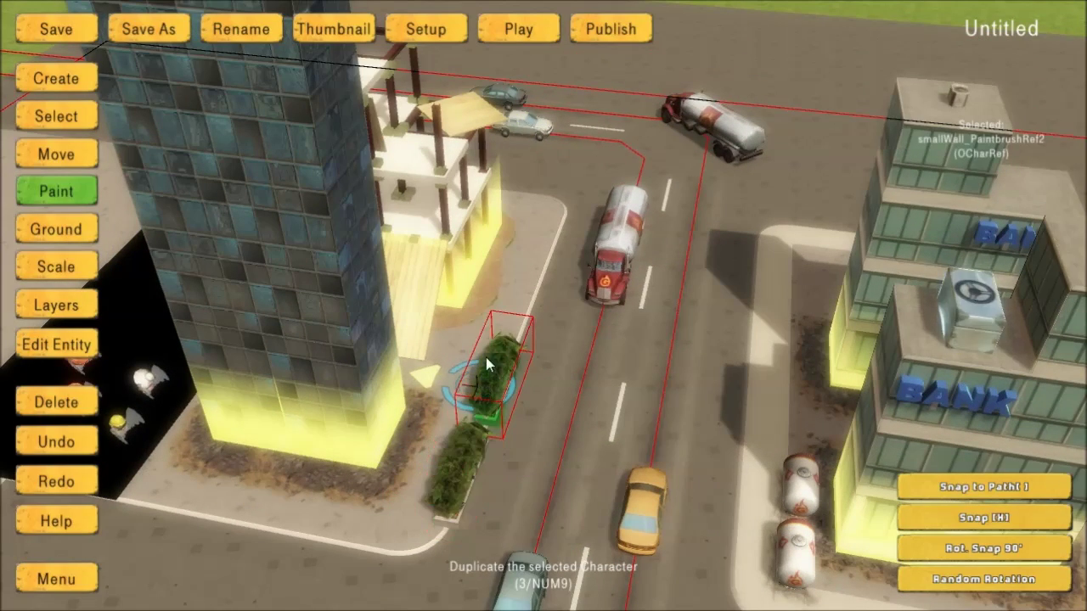
{"action": "left_click", "coordinate": [518, 302]}
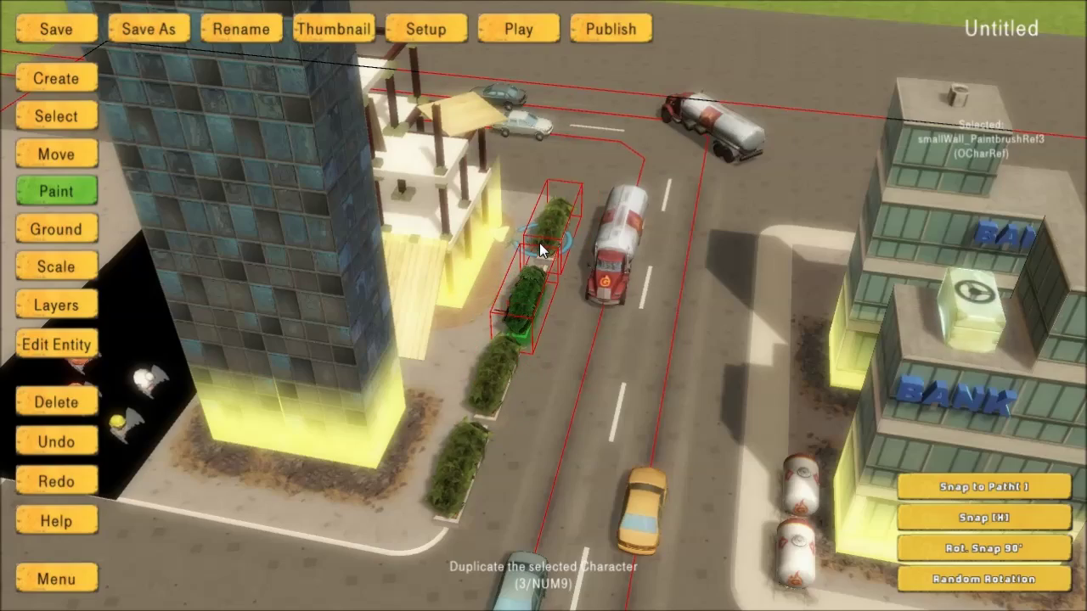
Continue the hedges around the pavement corner along the other street side of the unfinished building.
{"action": "middle_click_drag", "start_coordinate": [382, 535], "coordinate": [477, 290]}
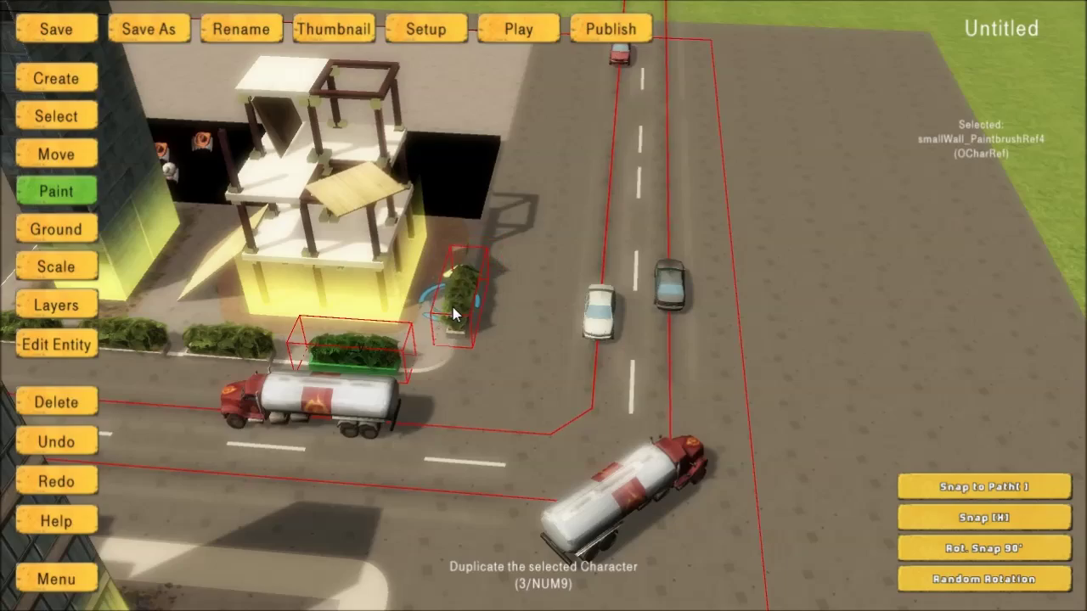
{"action": "middle_click_drag", "start_coordinate": [604, 406], "coordinate": [590, 263]}
{"action": "middle_click_drag", "start_coordinate": [611, 456], "coordinate": [731, 198]}
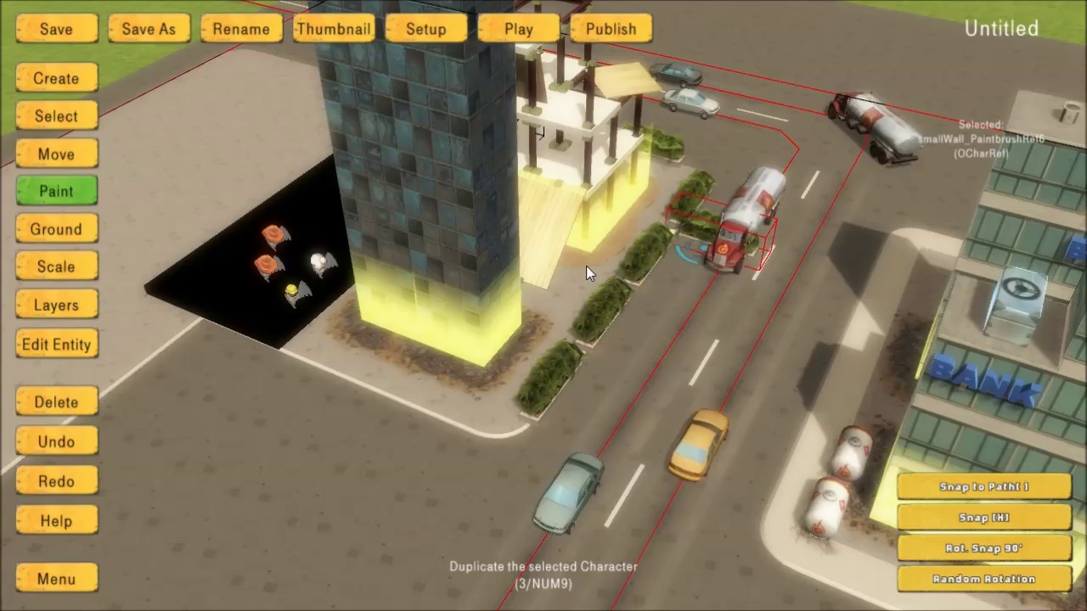
Paint two benches from Street Furniture along the pavement edge near the walkable box.
{"action": "middle_click_drag", "start_coordinate": [315, 402], "coordinate": [567, 387]}
{"action": "key", "text": "a"}
{"action": "key", "text": "space"}
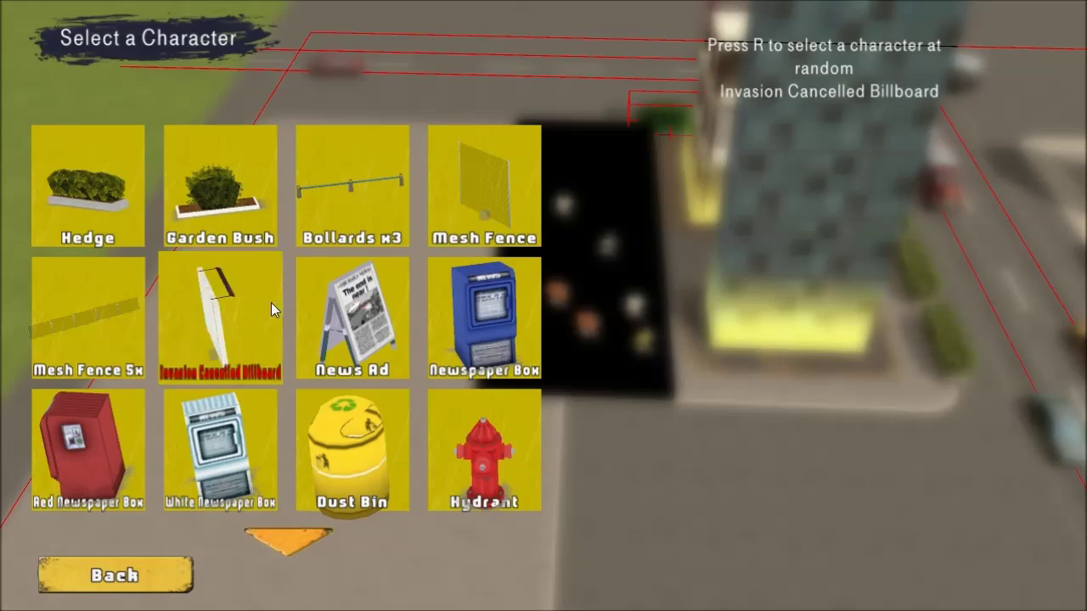
{"action": "scroll", "coordinate": [229, 304], "scroll_direction": "down", "scroll_amount": 2}
{"action": "left_click", "coordinate": [82, 332]}
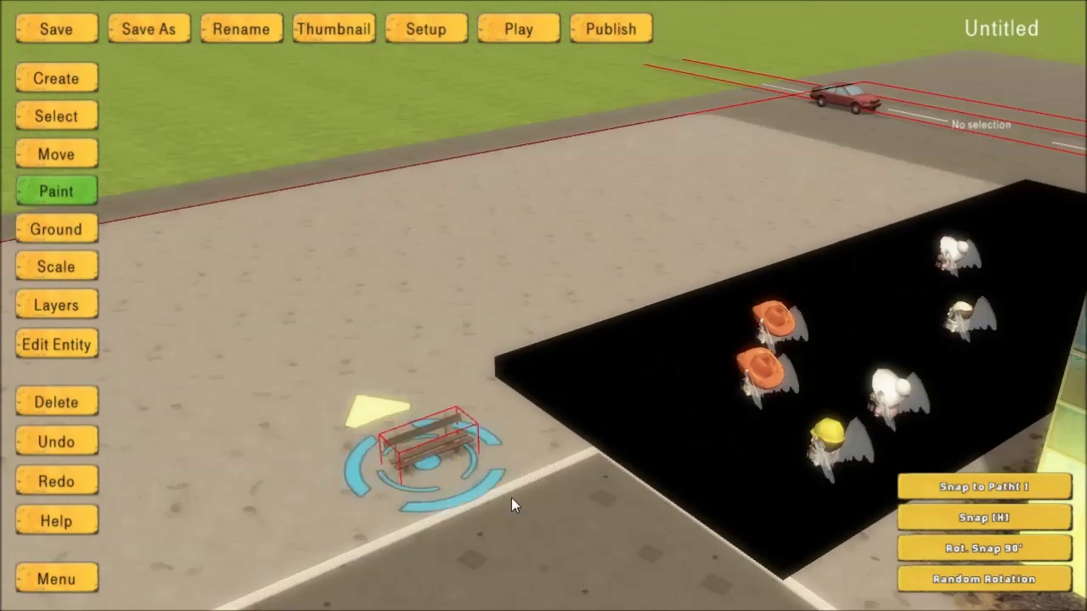
{"action": "left_click", "coordinate": [501, 490]}
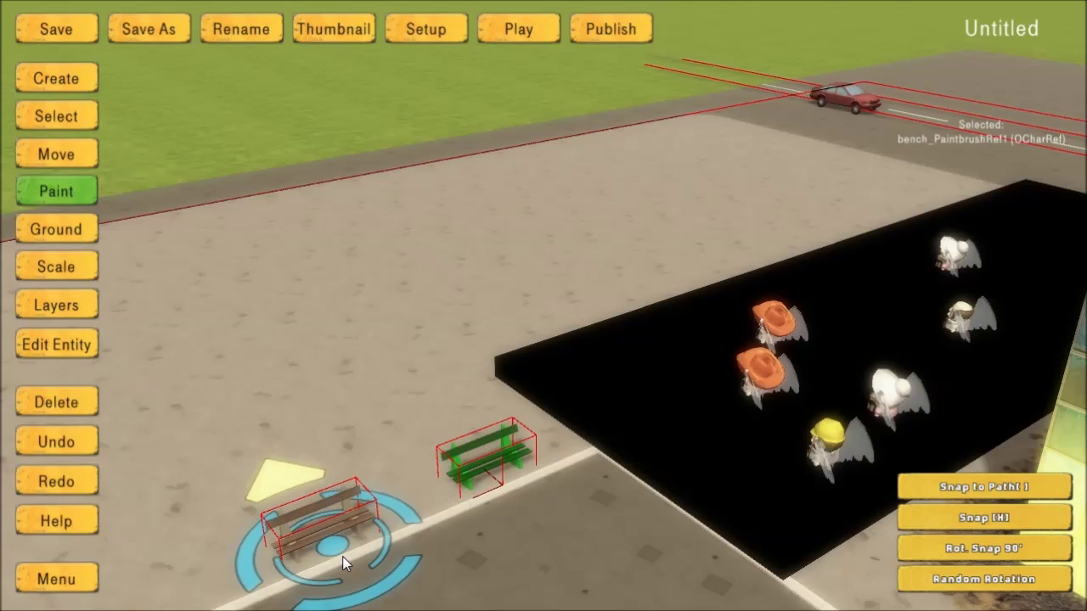
{"action": "left_click", "coordinate": [342, 556]}
Place a Dust Bin between the two benches.
{"action": "right_click", "coordinate": [400, 498]}
{"action": "left_click", "coordinate": [344, 473]}
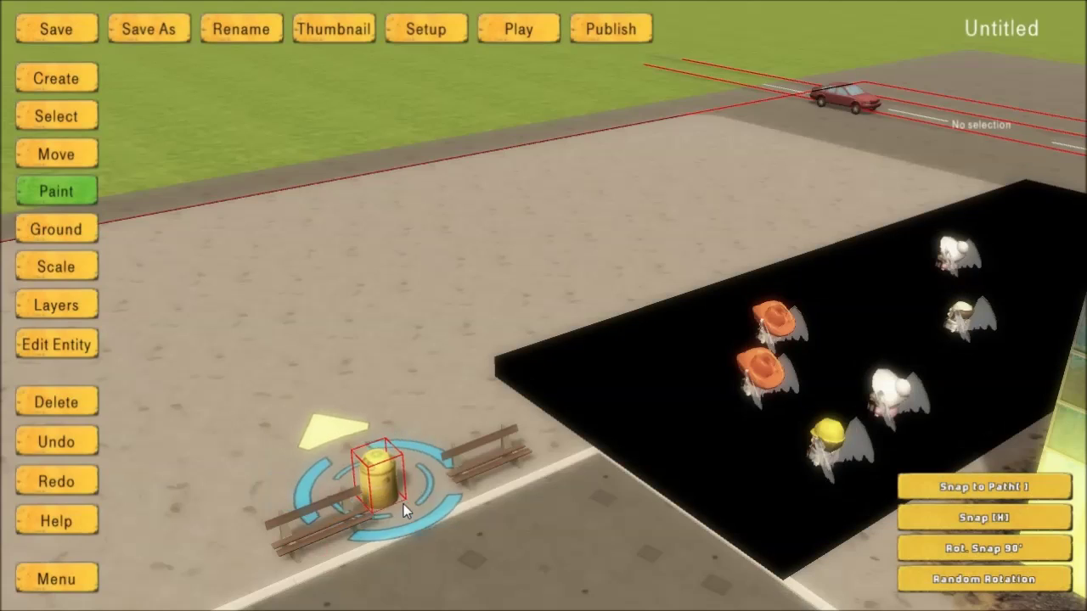
{"action": "left_click", "coordinate": [404, 500]}
Place a blue Newspaper Box on the pavement a short distance along the edge from the benches.
{"action": "right_click", "coordinate": [405, 494]}
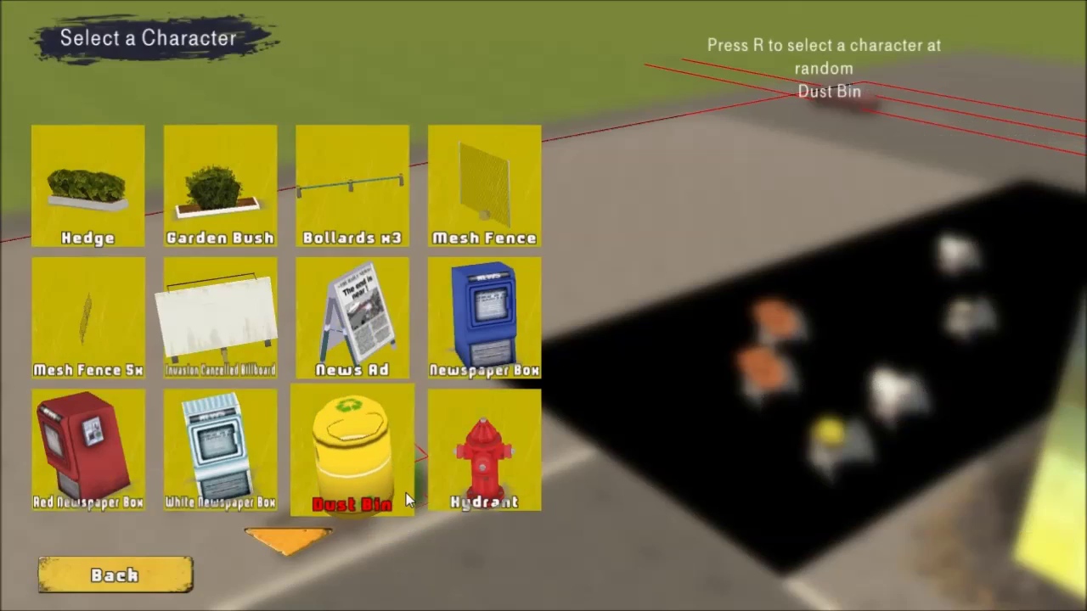
{"action": "left_click", "coordinate": [499, 316]}
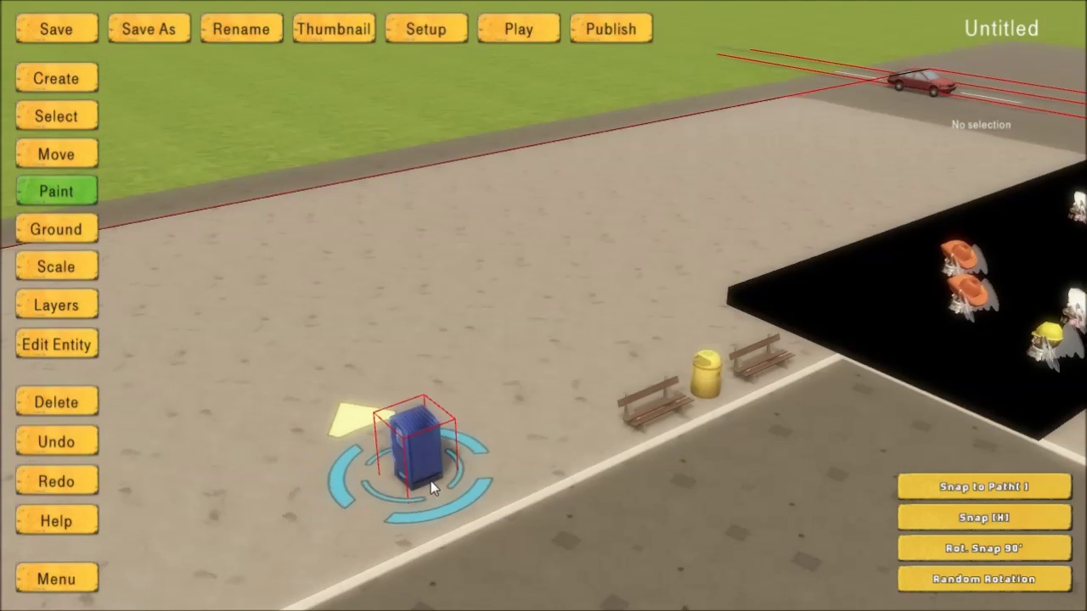
{"action": "middle_click_drag", "start_coordinate": [430, 481], "coordinate": [446, 481]}
{"action": "scroll", "coordinate": [454, 482], "scroll_direction": "down", "scroll_amount": 5}
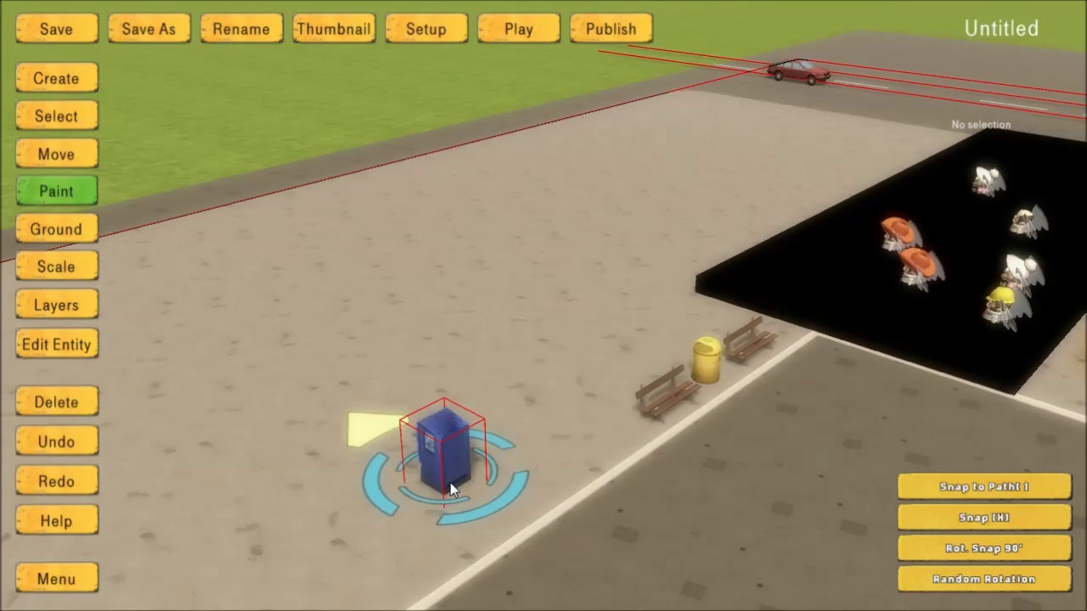
{"action": "left_click", "coordinate": [454, 499]}
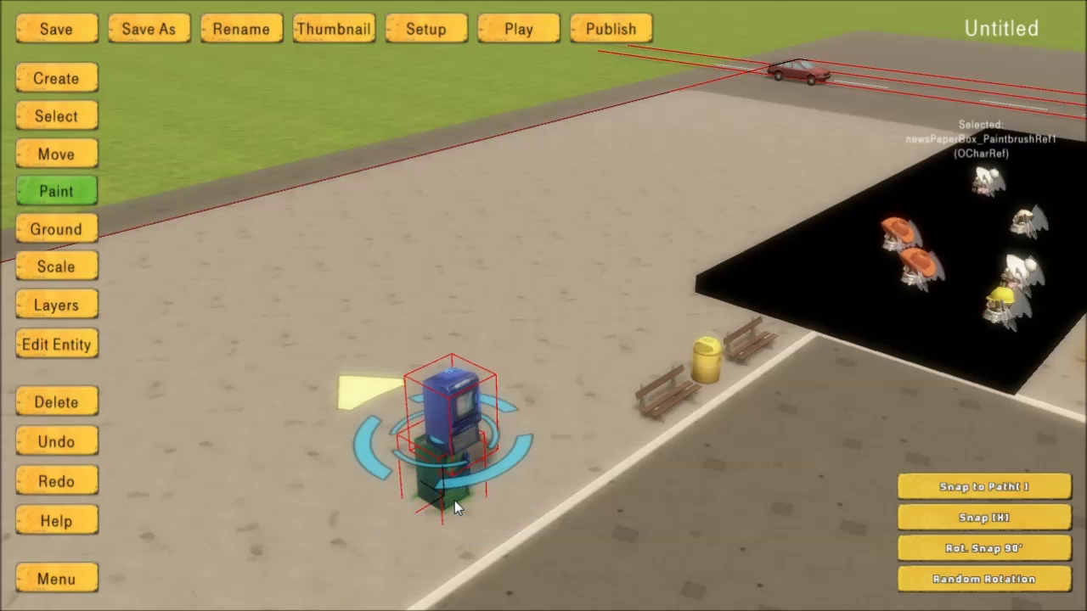
Place a News Ad stand on the pavement beside the blue newspaper box.
{"action": "right_click", "coordinate": [454, 500]}
{"action": "left_click", "coordinate": [384, 379]}
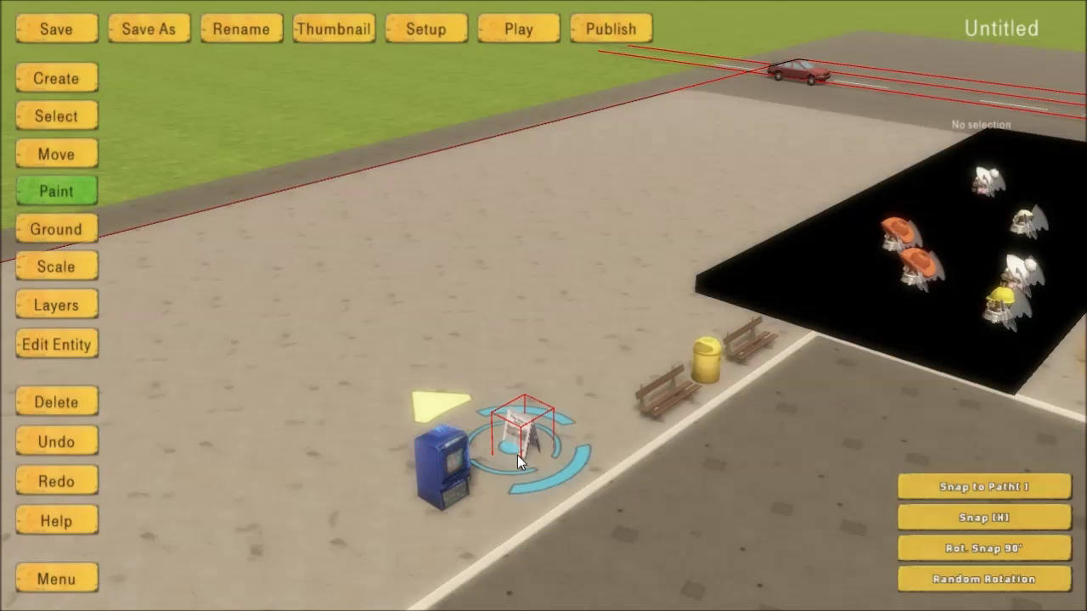
{"action": "left_click", "coordinate": [522, 462]}
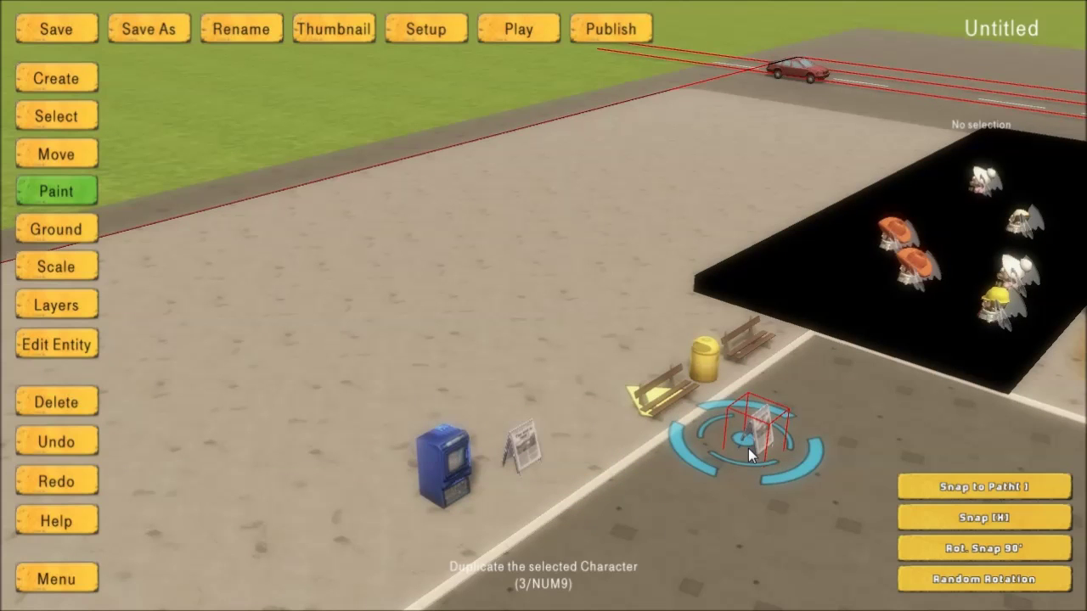
Place a Car Ramp from the Construction category on the open asphalt between the pavement block and the traffic road.
{"action": "scroll", "coordinate": [748, 448], "scroll_direction": "down", "scroll_amount": 5}
{"action": "left_click", "coordinate": [45, 74]}
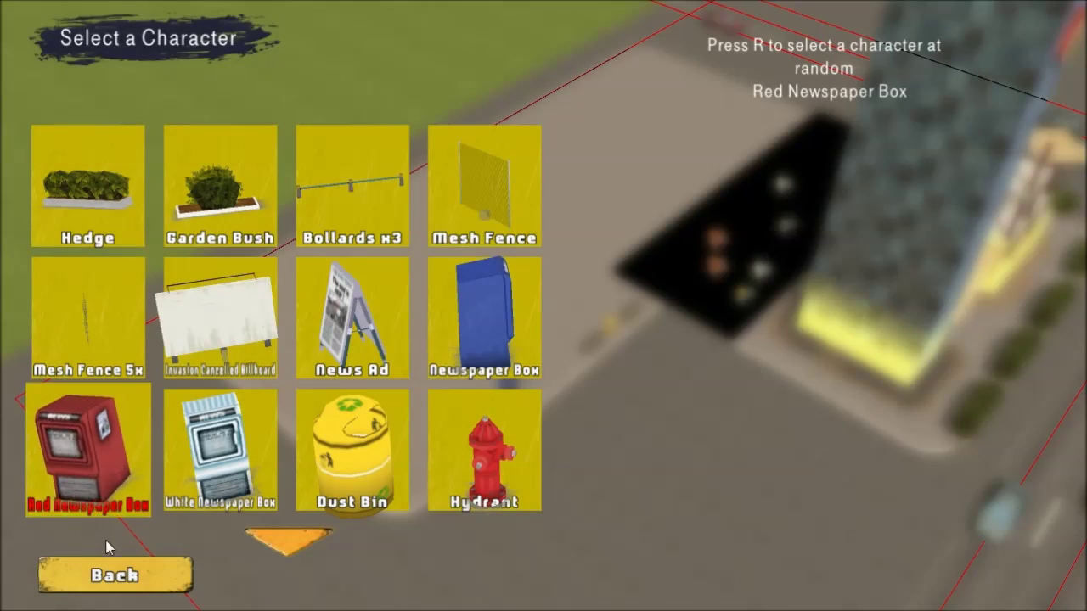
{"action": "left_click", "coordinate": [127, 575]}
{"action": "left_click", "coordinate": [351, 453]}
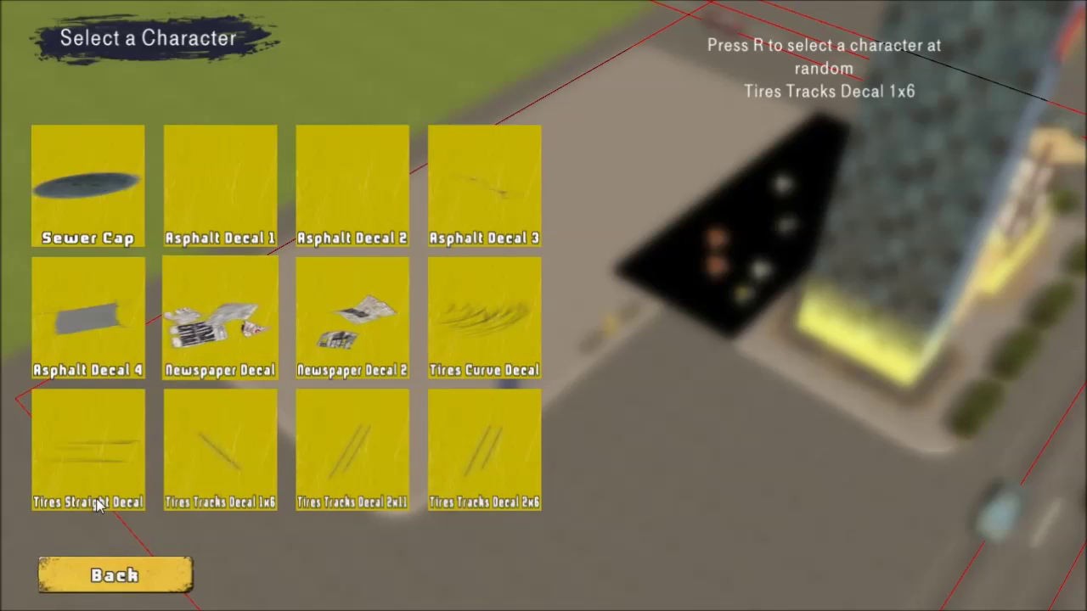
{"action": "left_click", "coordinate": [127, 589]}
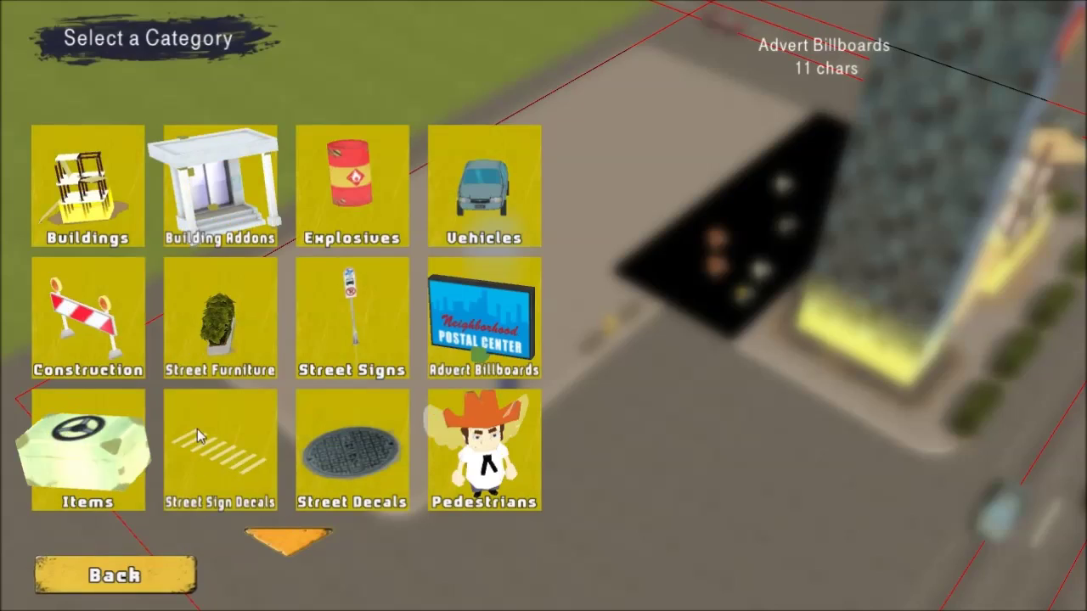
{"action": "left_click", "coordinate": [130, 316]}
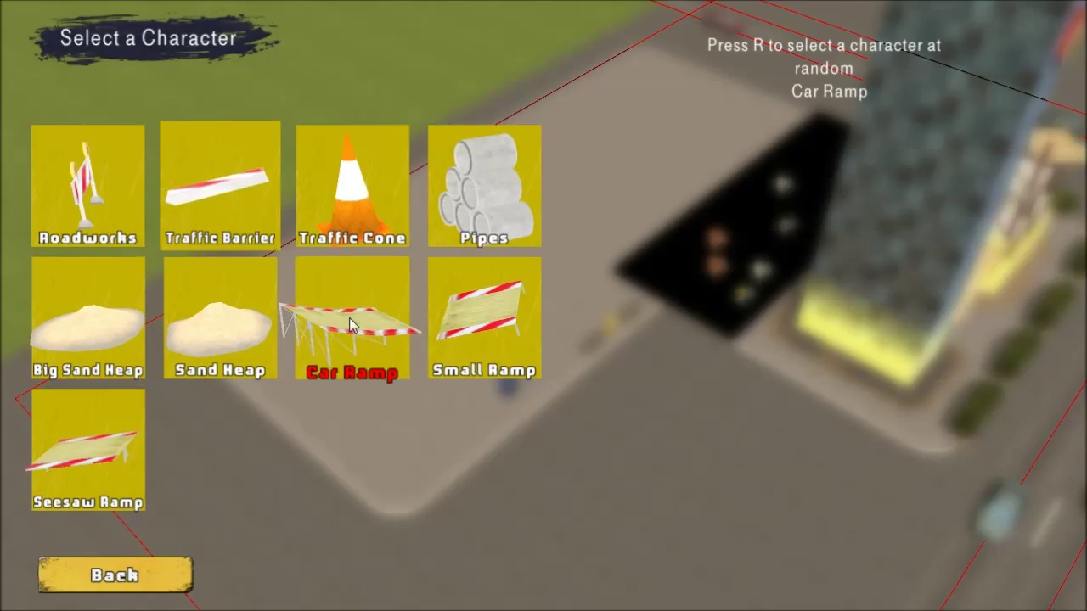
{"action": "left_click", "coordinate": [343, 335]}
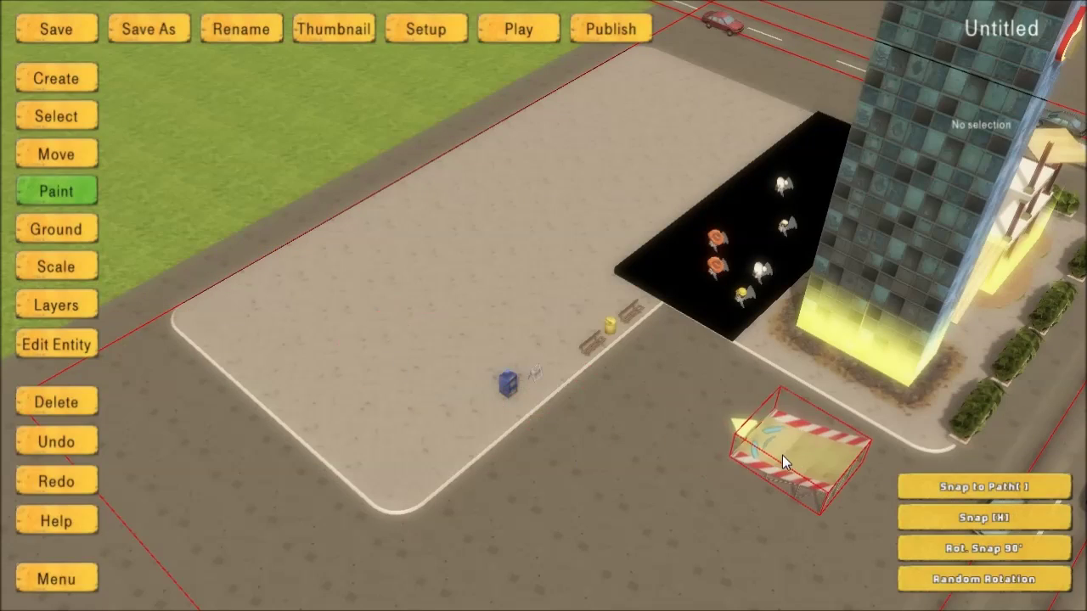
{"action": "scroll", "coordinate": [526, 405], "scroll_direction": "up", "scroll_amount": 3}
{"action": "right_click_drag", "start_coordinate": [570, 405], "coordinate": [611, 349]}
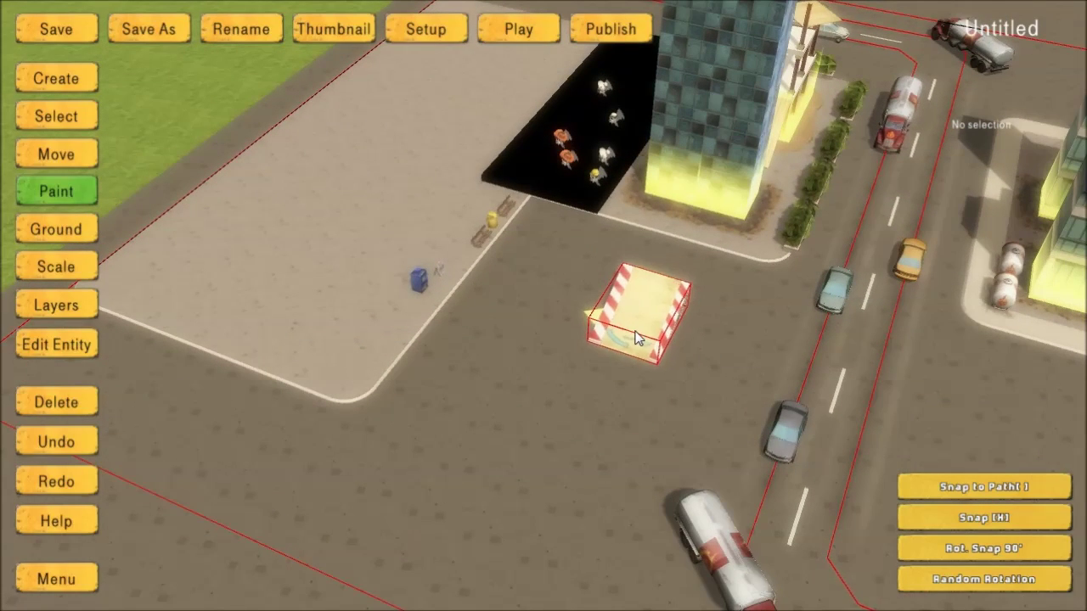
{"action": "left_click", "coordinate": [637, 338]}
Survey the placed ramp and the whole map out to the grass around the asphalt edges.
{"action": "right_click_drag", "start_coordinate": [451, 478], "coordinate": [544, 453]}
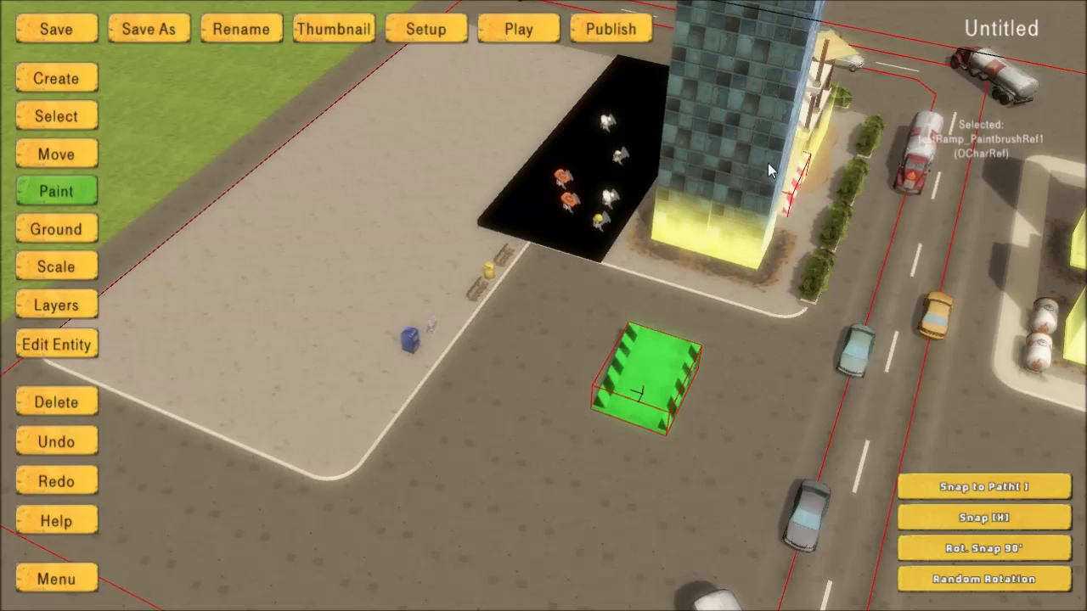
{"action": "key", "text": "d"}
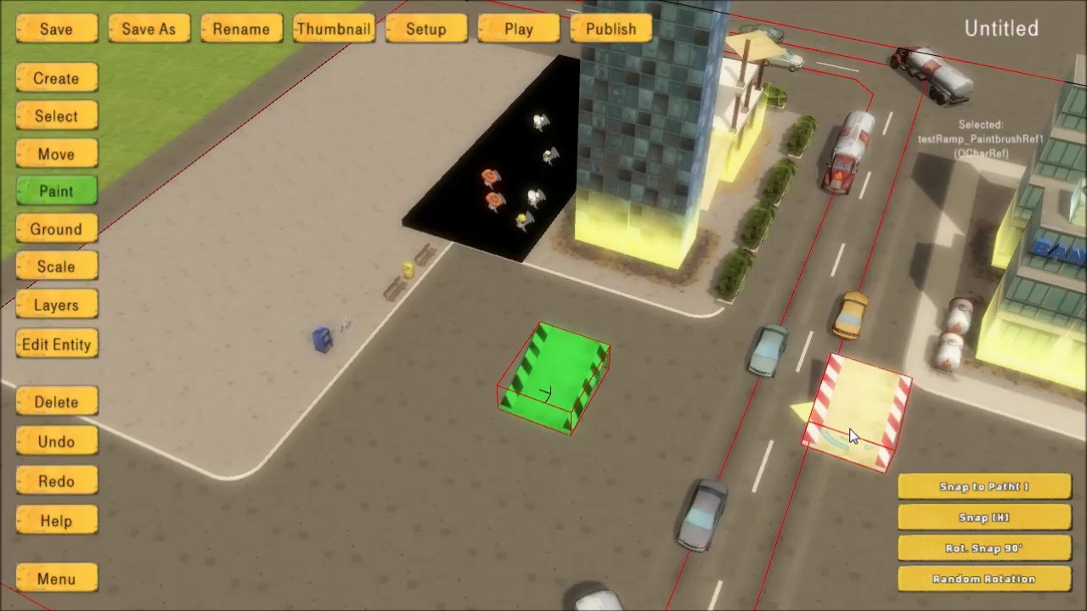
{"action": "scroll", "coordinate": [834, 425], "scroll_direction": "down", "scroll_amount": 5}
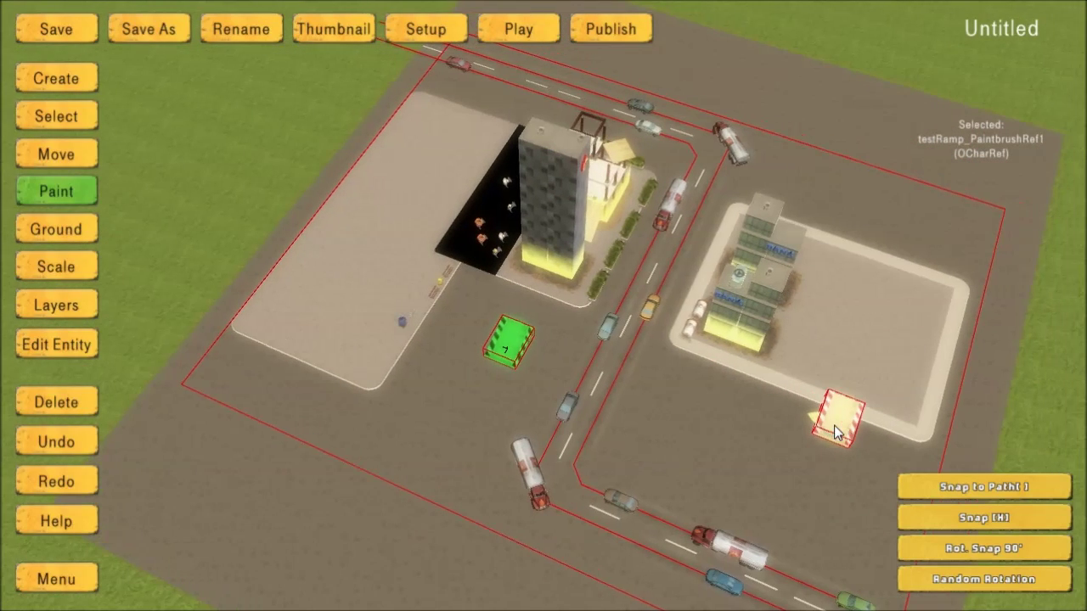
{"action": "key", "text": "d"}
{"action": "key", "text": "w"}
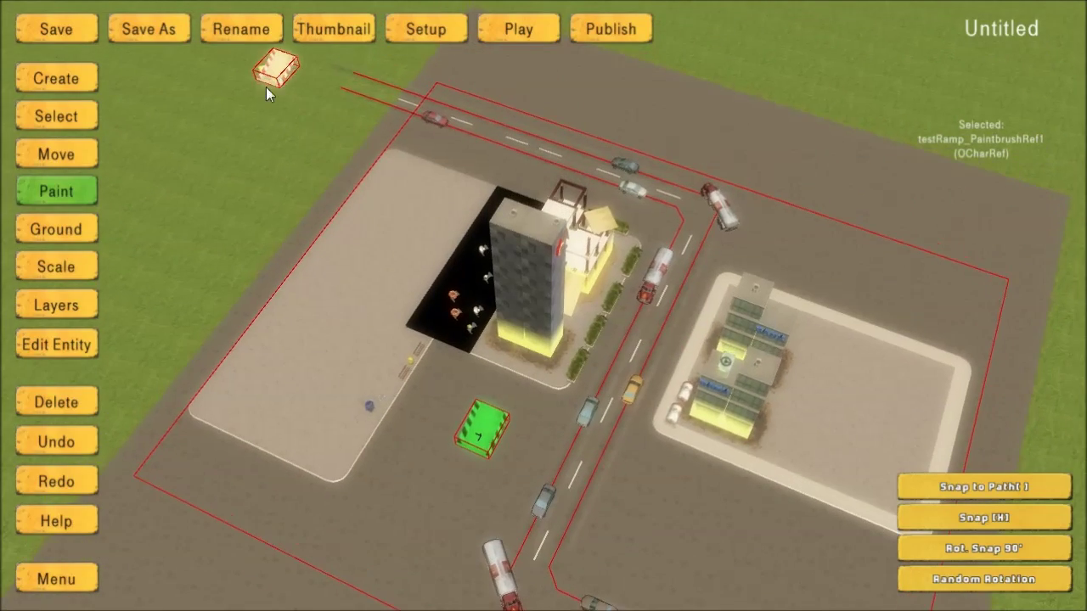
{"action": "key", "text": "a"}
{"action": "key", "text": "w"}
{"action": "key", "text": "d"}
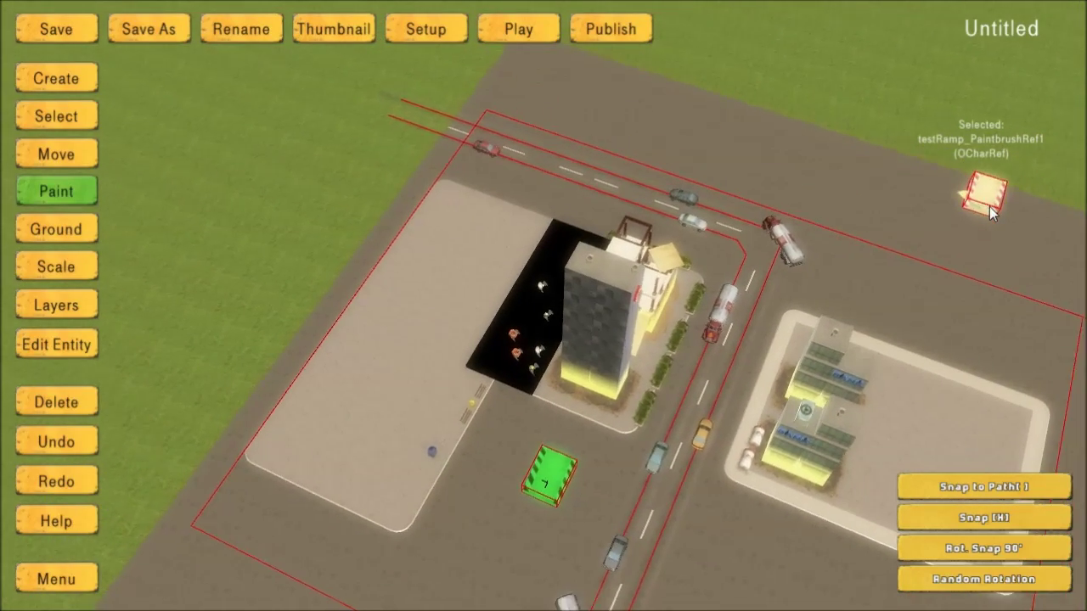
{"action": "key", "text": "s"}
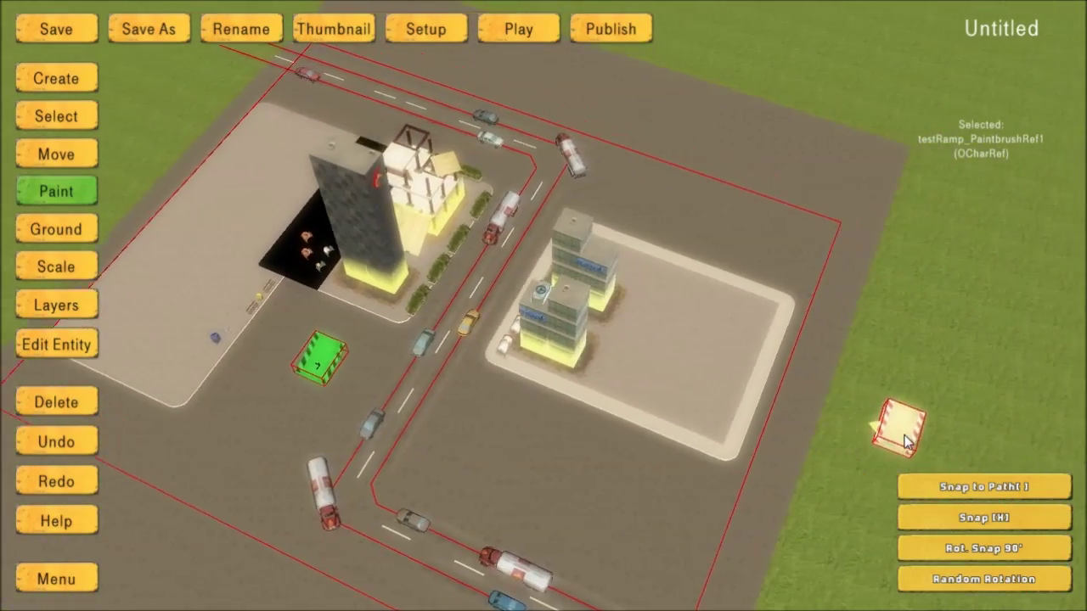
{"action": "key", "text": "d"}
{"action": "key", "text": "s"}
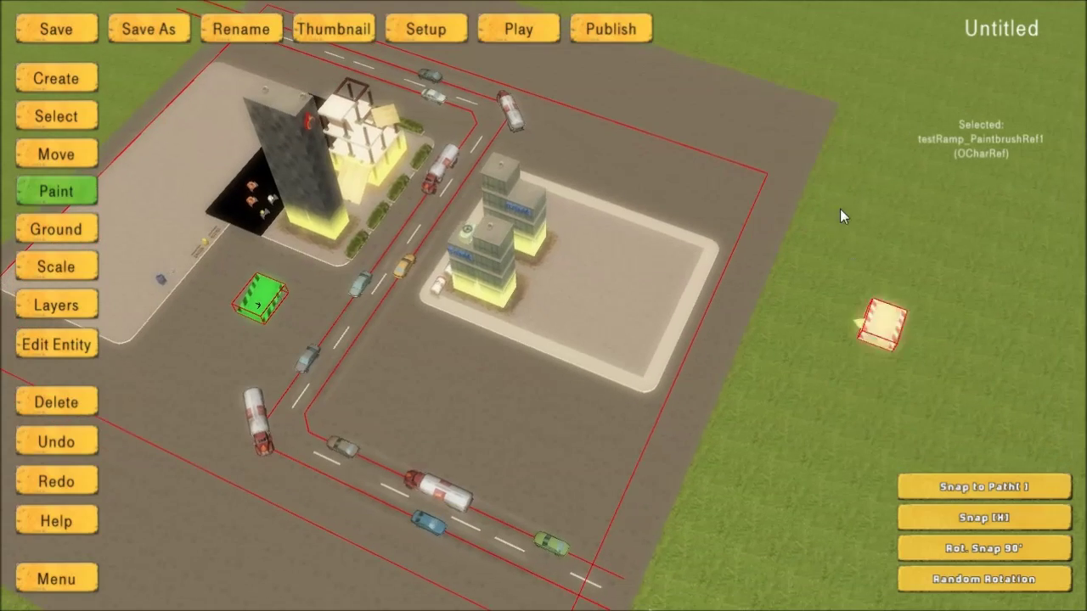
{"action": "key", "text": "s"}
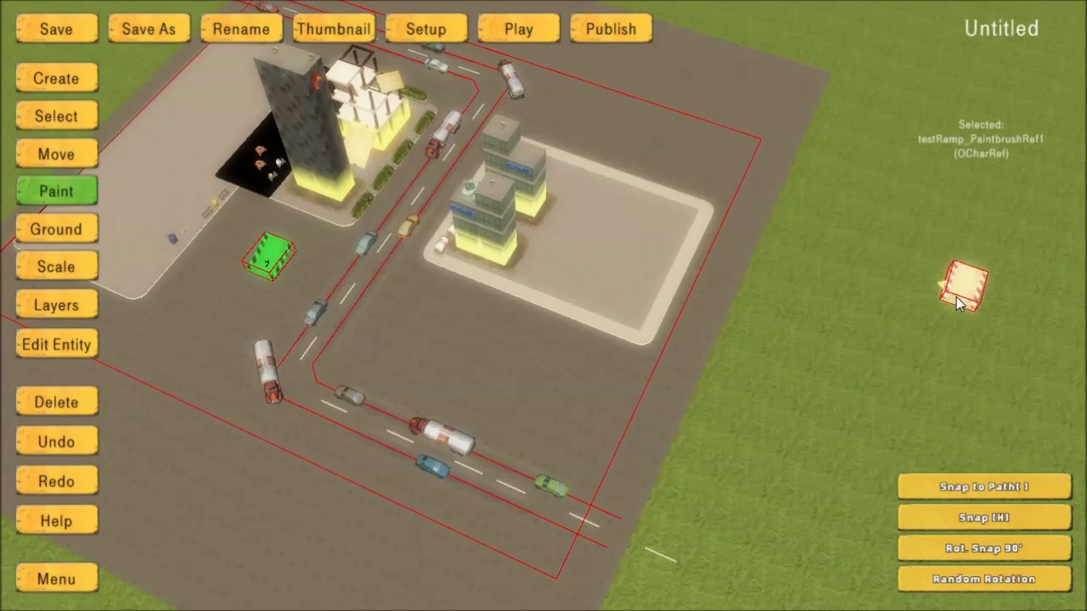
{"action": "key", "text": "d"}
{"action": "key", "text": "a"}
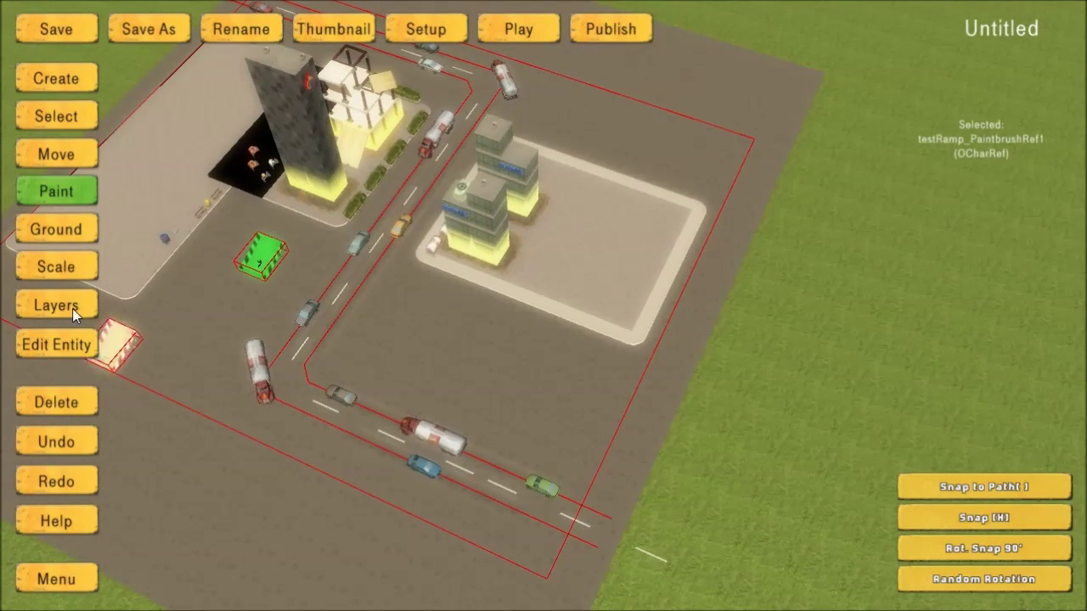
Fill a long platform-default ground strip on the grass beside the asphalt edge near the bank block.
{"action": "left_click", "coordinate": [53, 220]}
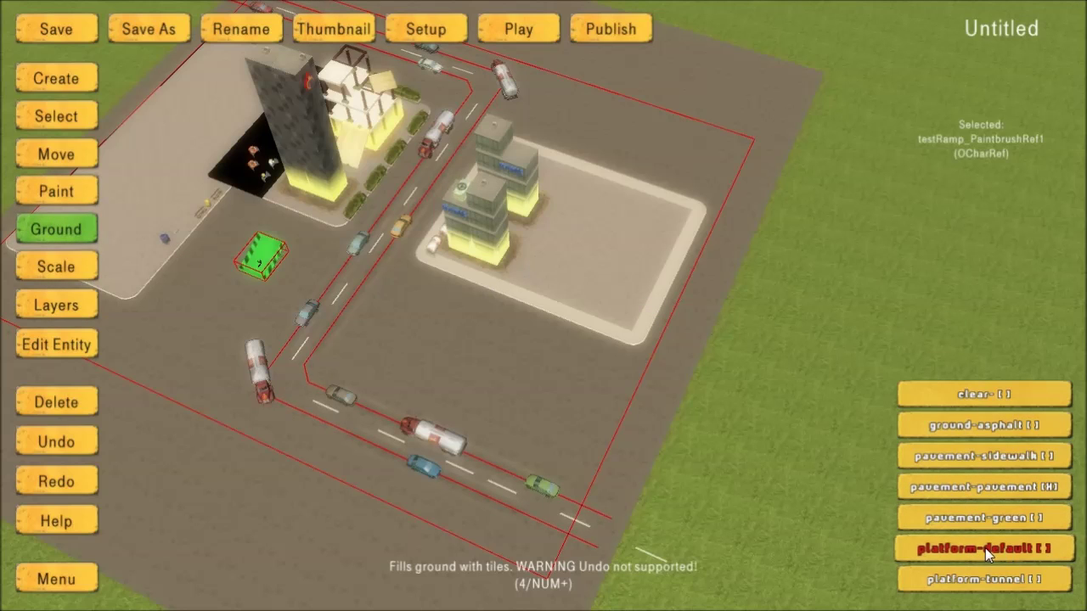
{"action": "left_click", "coordinate": [1019, 549]}
{"action": "key", "text": "d"}
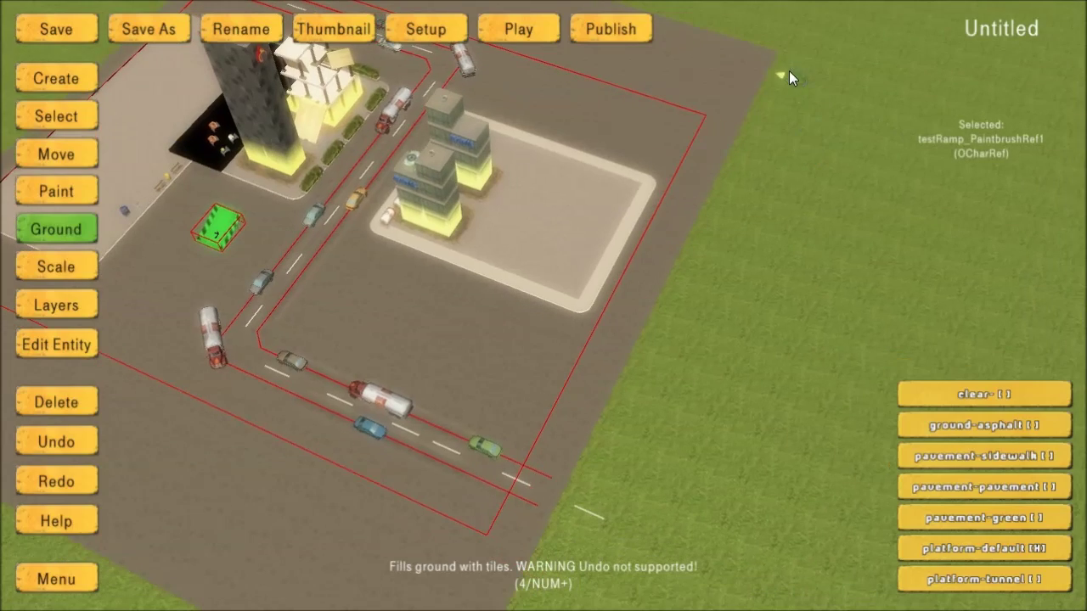
{"action": "left_click_drag", "start_coordinate": [791, 61], "coordinate": [796, 418]}
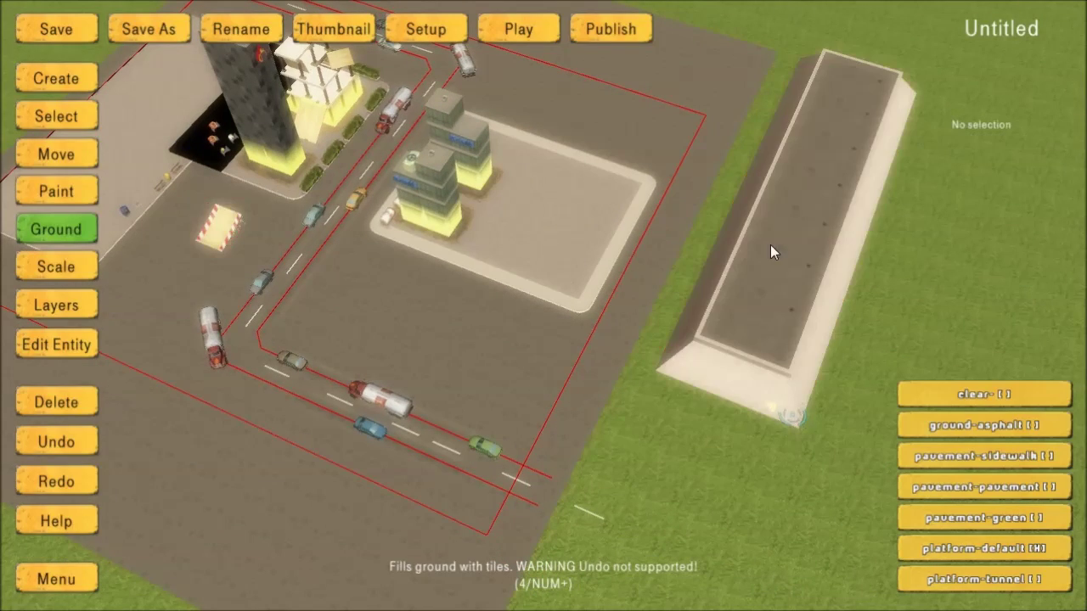
Extend the raised platform strip along the same asphalt edge, past the end of the traffic road.
{"action": "key", "text": "e"}
{"action": "key", "text": "w"}
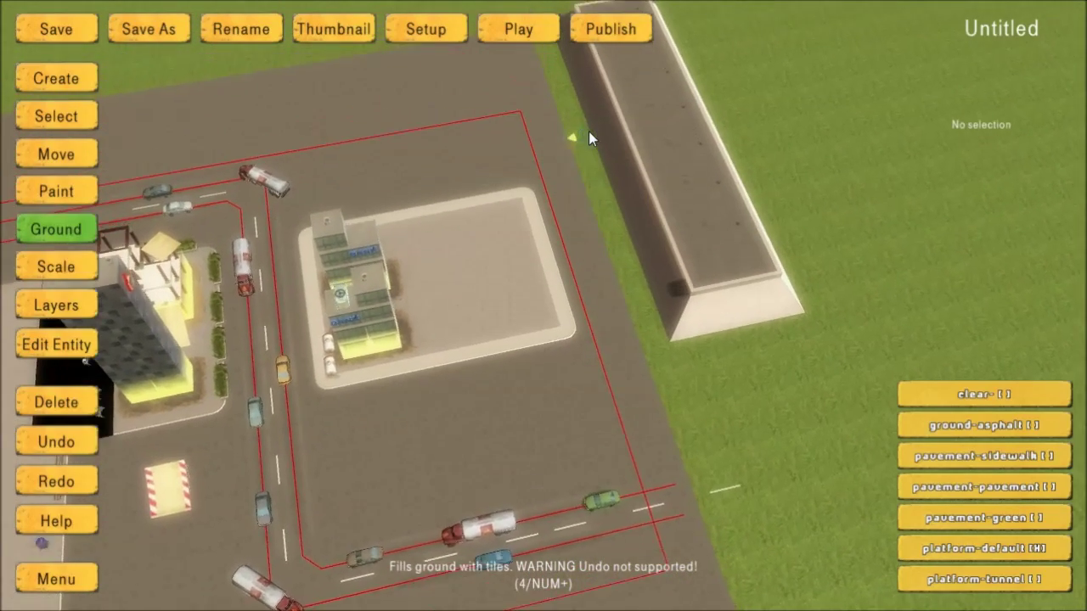
{"action": "key", "text": "s"}
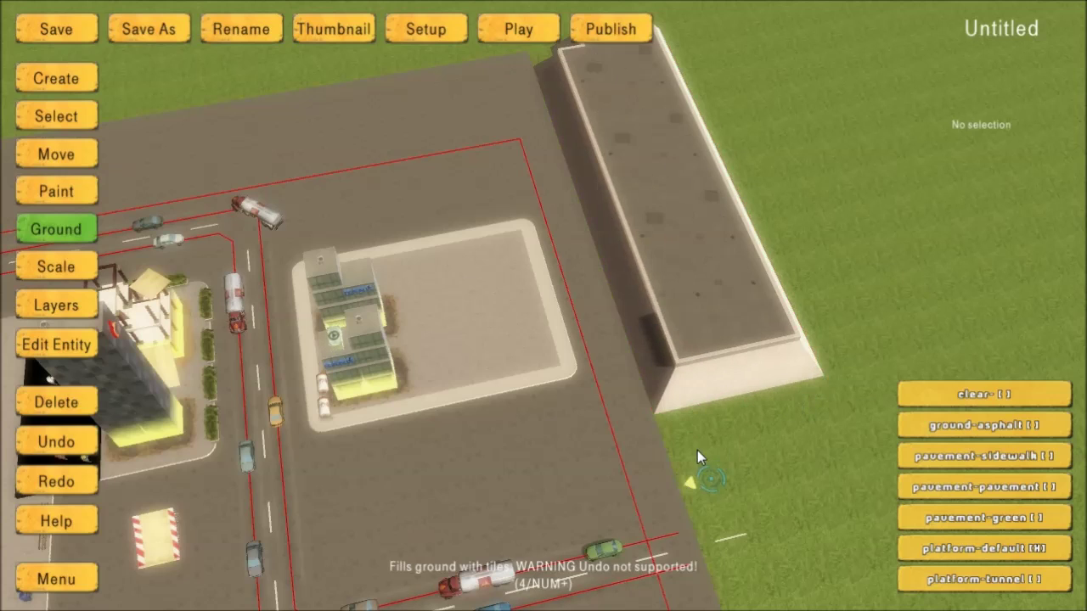
{"action": "key", "text": "s"}
{"action": "left_click_drag", "start_coordinate": [624, 303], "coordinate": [873, 476]}
Fill a platform-default strip across the asphalt just outside the boundary, from the existing platform to the opposite grass side.
{"action": "key", "text": "s"}
{"action": "key", "text": "a"}
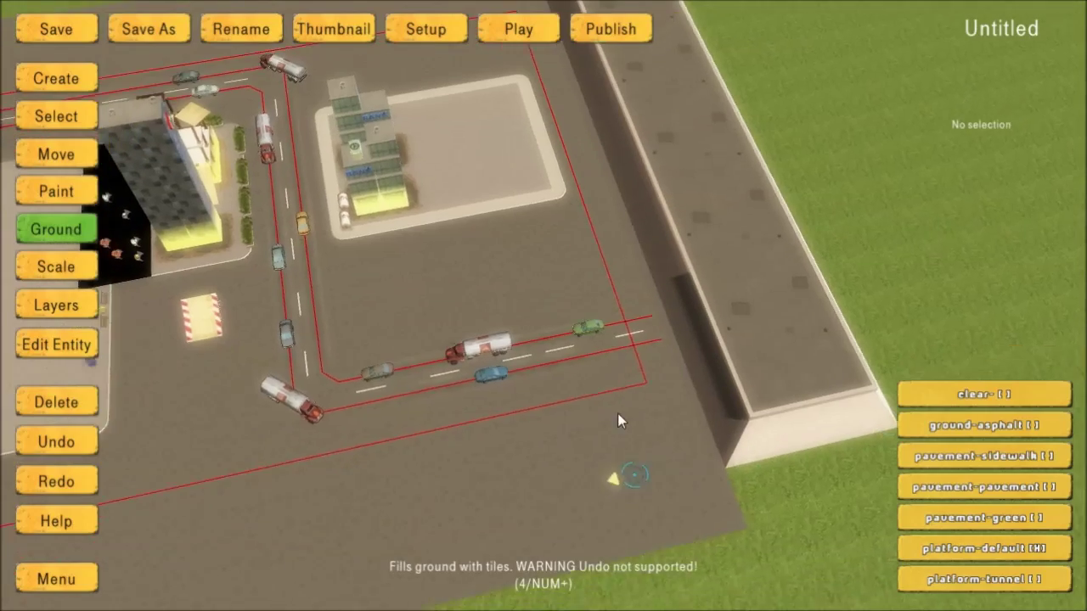
{"action": "key", "text": "a"}
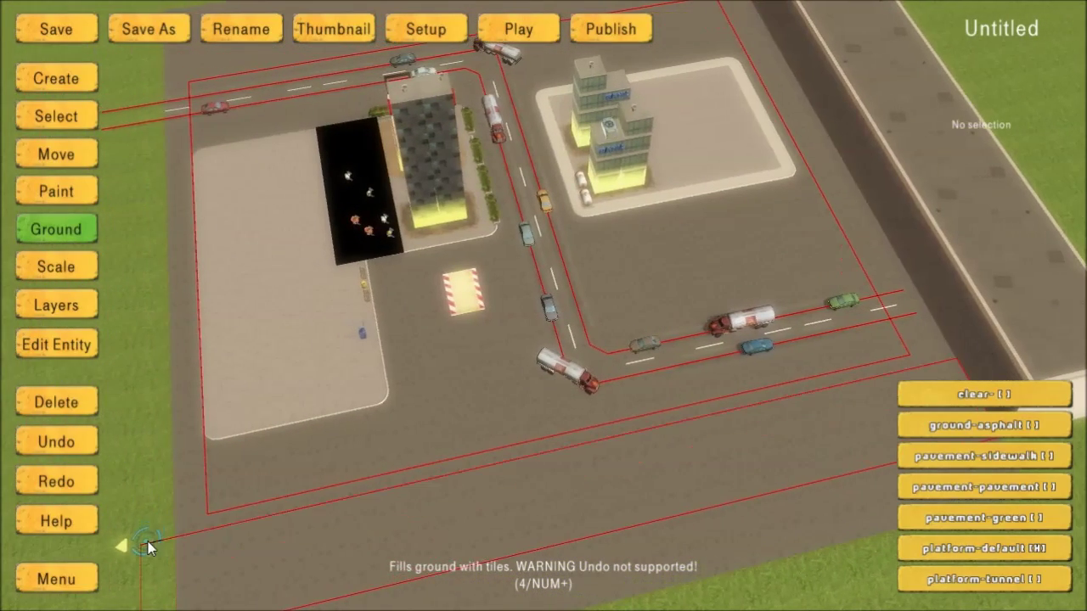
{"action": "key", "text": "a"}
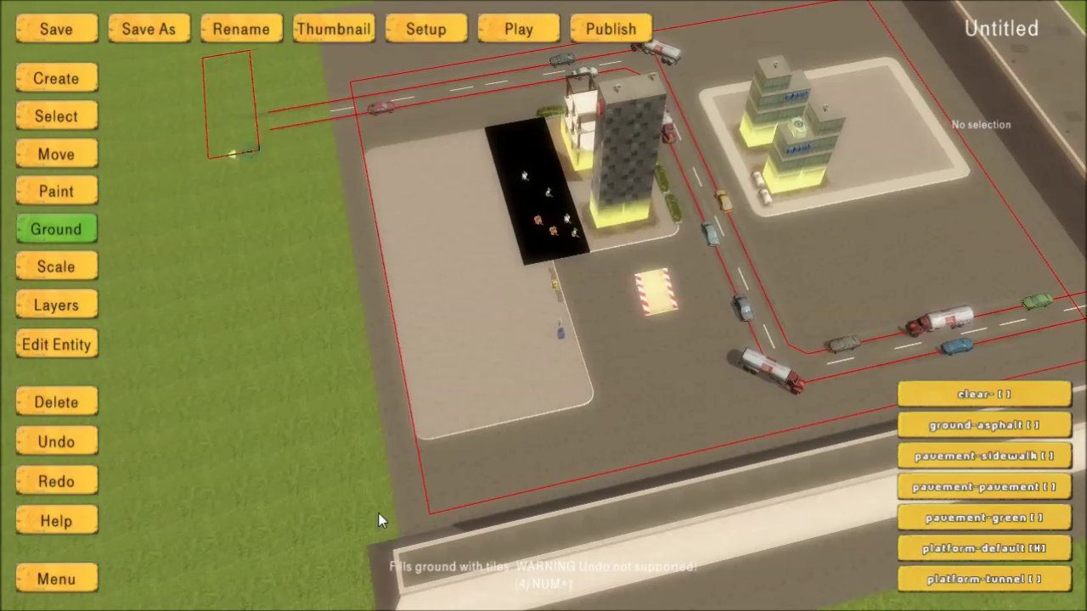
Enclose the map with platform-default strips along the edge beside the large pavement block and the edge behind the buildings.
{"action": "left_click_drag", "start_coordinate": [380, 520], "coordinate": [412, 577]}
{"action": "key", "text": "w"}
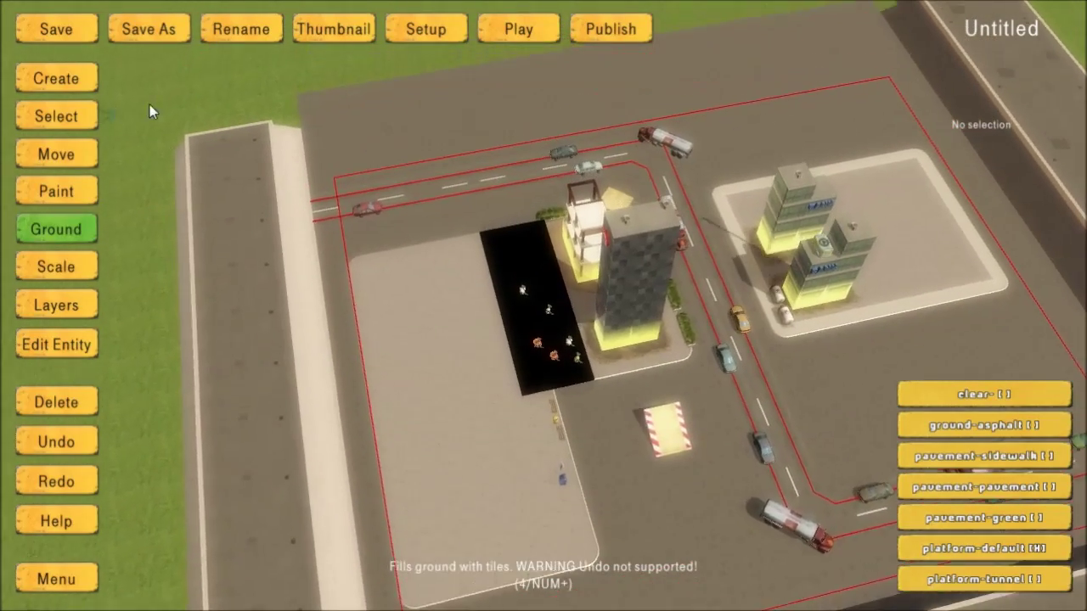
{"action": "key", "text": "w"}
{"action": "left_click_drag", "start_coordinate": [169, 145], "coordinate": [158, 149]}
Examine the platform walls enclosing the map and the corner where the traffic road meets them.
{"action": "key", "text": "d"}
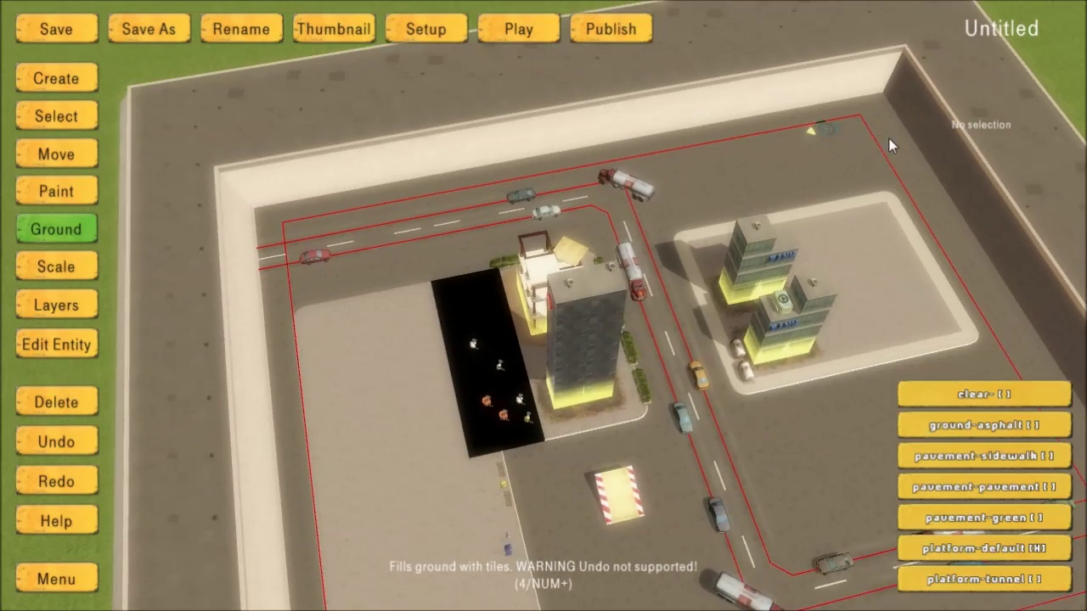
{"action": "key", "text": "d"}
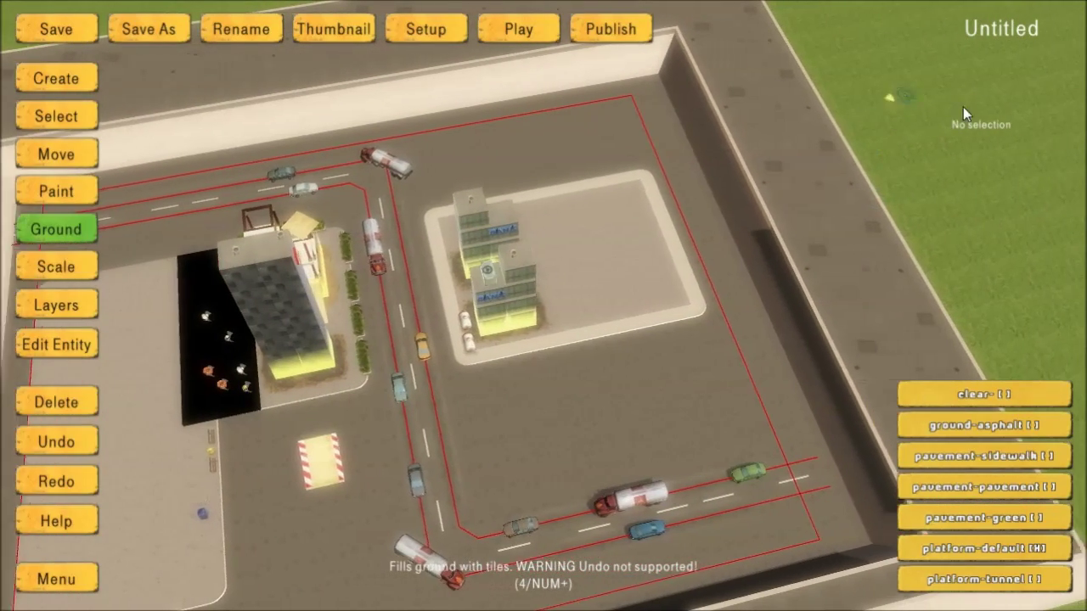
{"action": "key", "text": "d"}
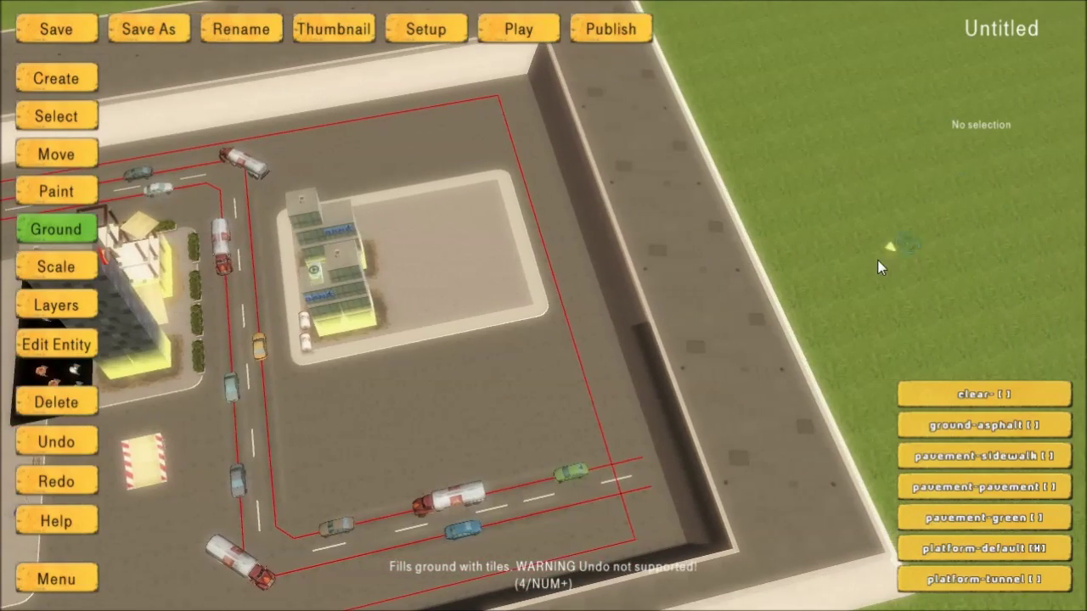
{"action": "key", "text": "a"}
{"action": "key", "text": "s"}
{"action": "key", "text": "d"}
{"action": "scroll", "coordinate": [633, 419], "scroll_direction": "up", "scroll_amount": 3}
{"action": "key", "text": "d"}
{"action": "key", "text": "e"}
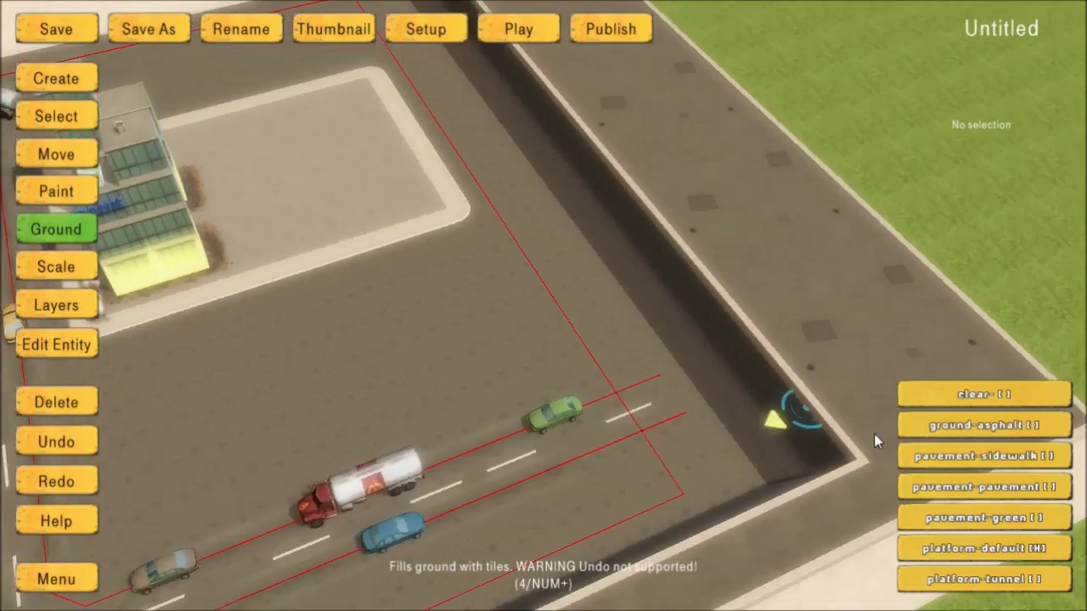
{"action": "key", "text": "w"}
{"action": "key", "text": "d"}
{"action": "key", "text": "w"}
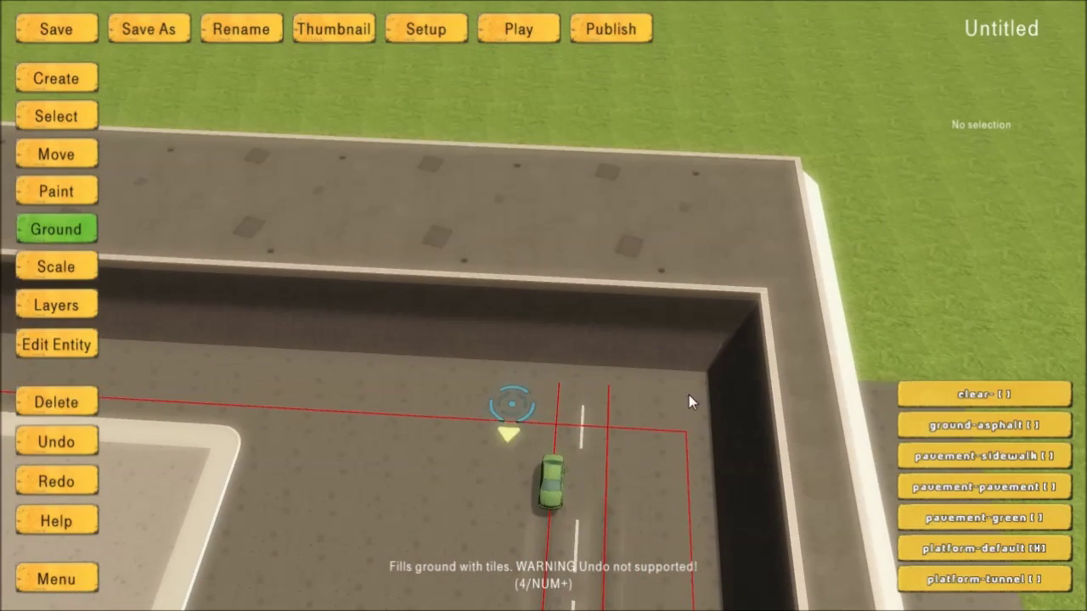
{"action": "key", "text": "w"}
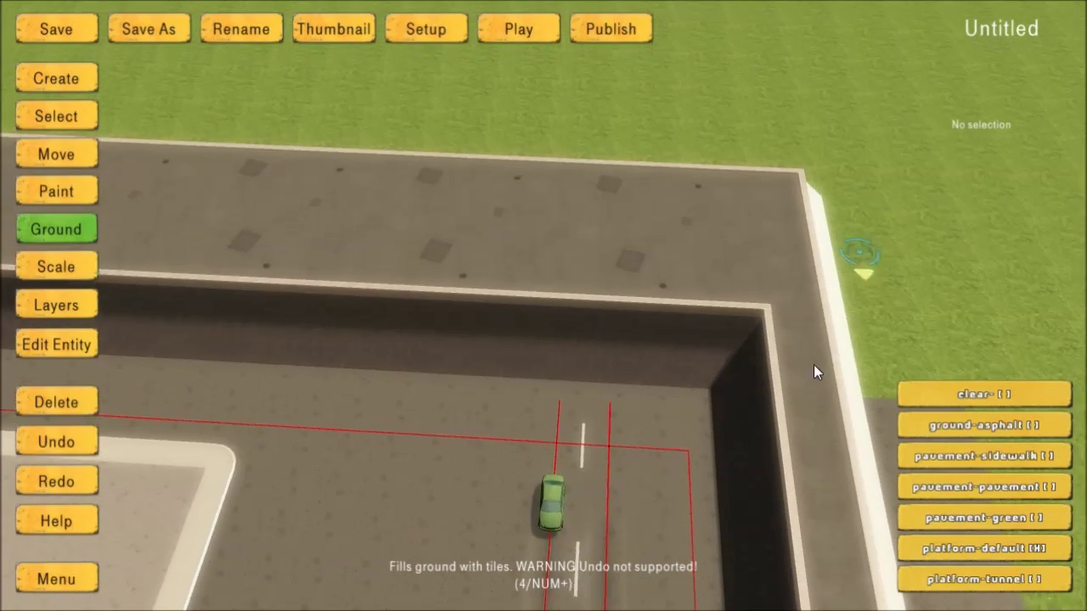
{"action": "key", "text": "a"}
Widen the platform-default area outward over the grass behind the wall at the road's end.
{"action": "left_click_drag", "start_coordinate": [839, 467], "coordinate": [255, 166]}
{"action": "key", "text": "w"}
{"action": "key", "text": "a"}
{"action": "key", "text": "d"}
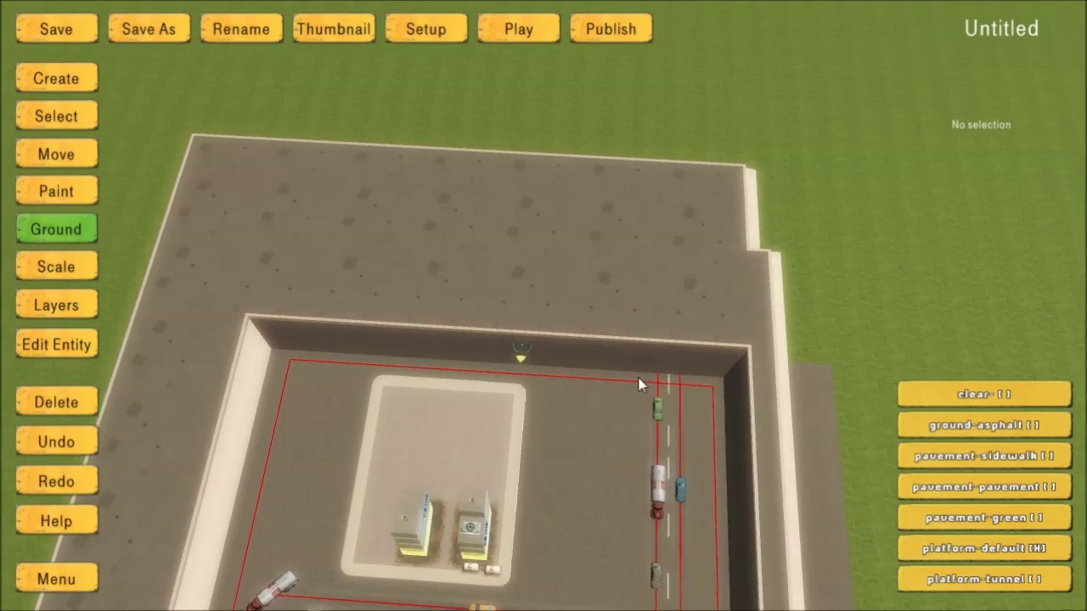
Add a platform-tunnel entrance in the wall where the traffic road ends and check it up close.
{"action": "left_click", "coordinate": [1029, 580]}
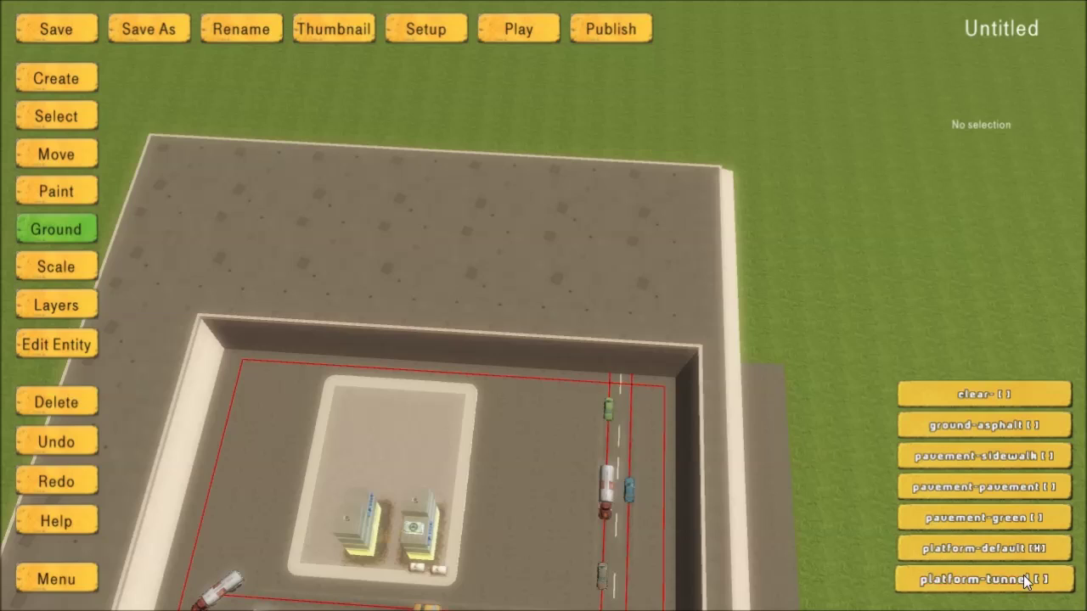
{"action": "scroll", "coordinate": [618, 482], "scroll_direction": "up", "scroll_amount": 3}
{"action": "left_click_drag", "start_coordinate": [467, 429], "coordinate": [705, 407]}
{"action": "scroll", "coordinate": [652, 509], "scroll_direction": "up", "scroll_amount": 10}
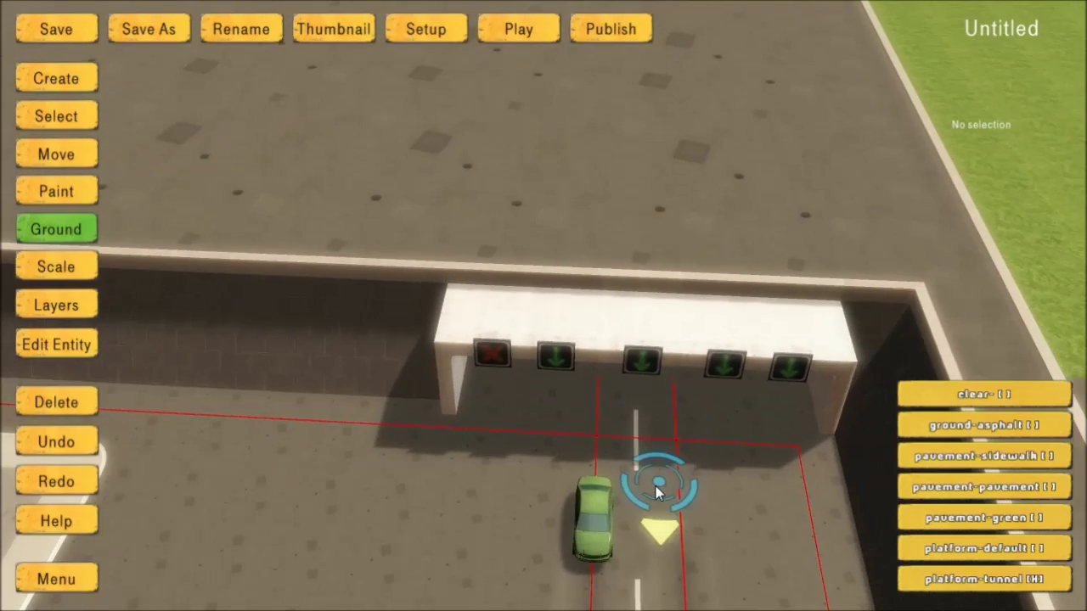
{"action": "scroll", "coordinate": [686, 352], "scroll_direction": "down", "scroll_amount": 4}
{"action": "scroll", "coordinate": [719, 355], "scroll_direction": "up", "scroll_amount": 4}
{"action": "scroll", "coordinate": [719, 355], "scroll_direction": "down", "scroll_amount": 4}
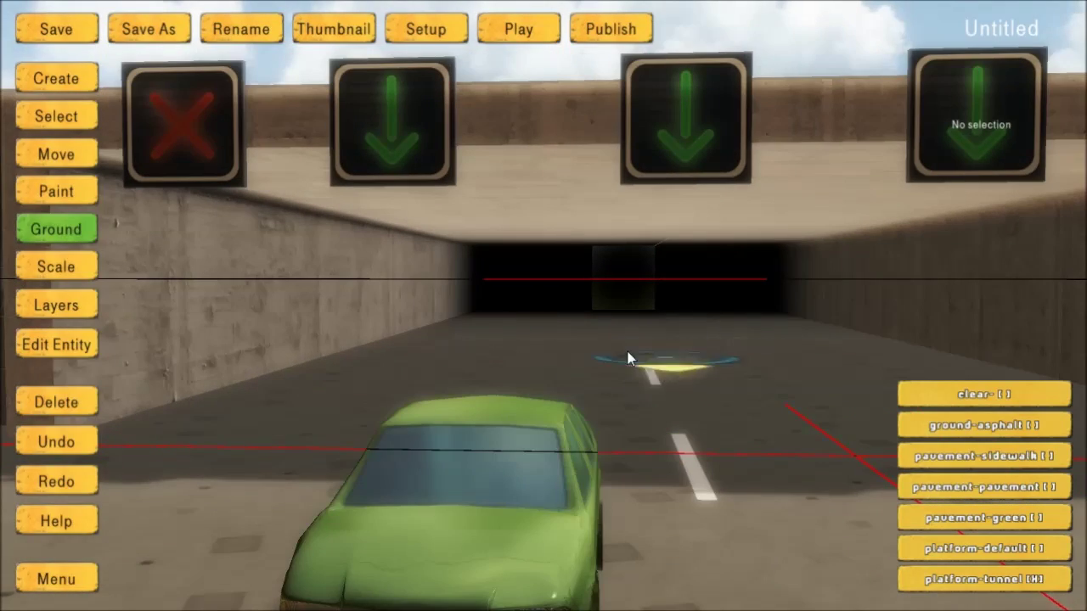
{"action": "scroll", "coordinate": [628, 389], "scroll_direction": "down", "scroll_amount": 8}
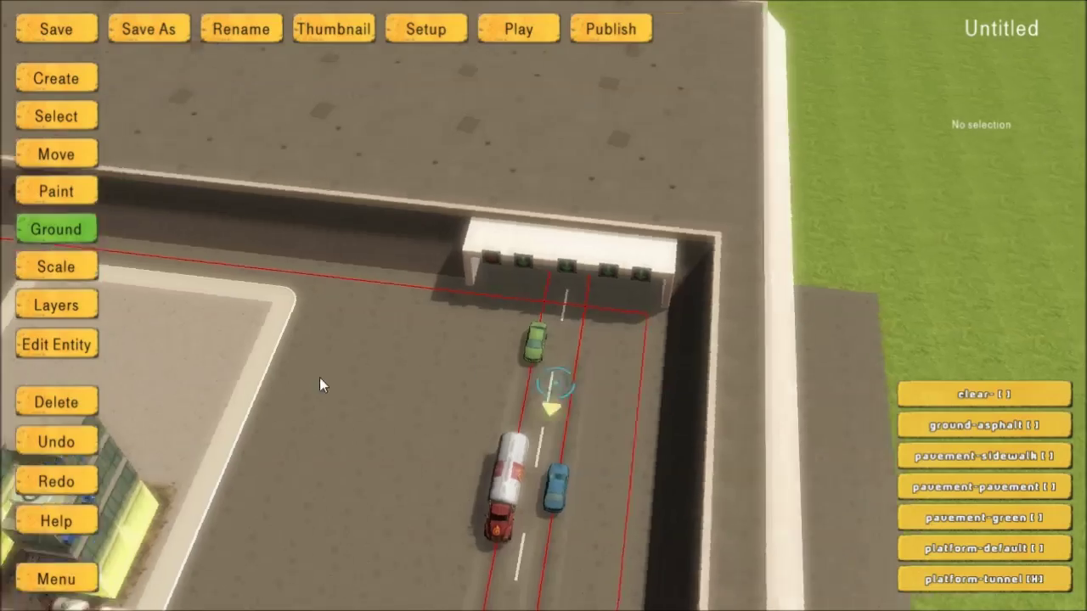
Add a platform-tunnel entrance in the wall at the opposite end of the traffic road.
{"action": "scroll", "coordinate": [319, 385], "scroll_direction": "down", "scroll_amount": 5}
{"action": "right_click_drag", "start_coordinate": [315, 344], "coordinate": [407, 223]}
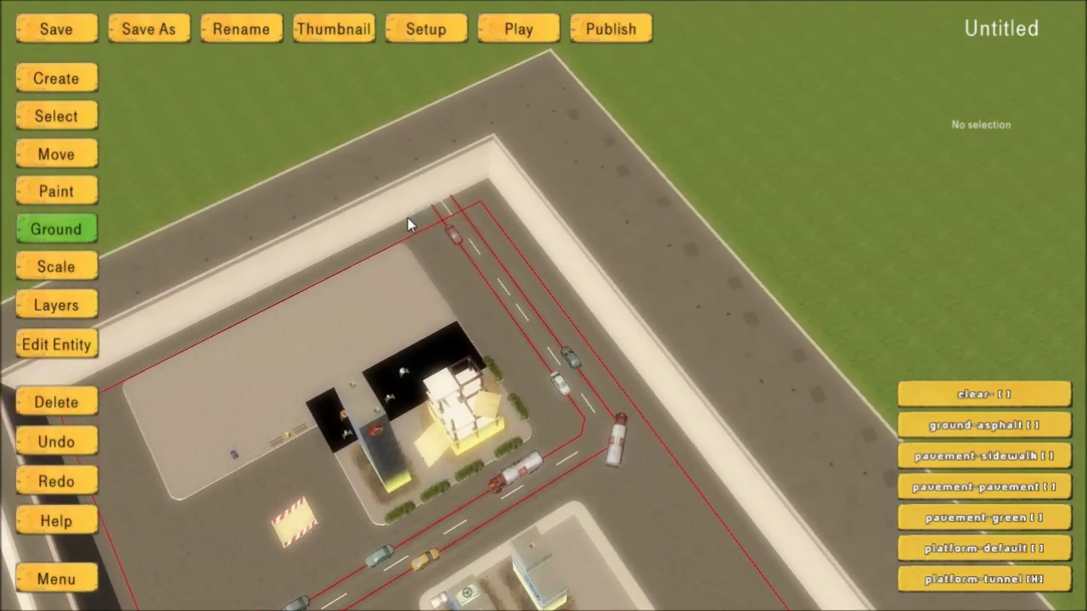
{"action": "left_click_drag", "start_coordinate": [407, 222], "coordinate": [477, 174]}
{"action": "right_click_drag", "start_coordinate": [461, 284], "coordinate": [396, 80]}
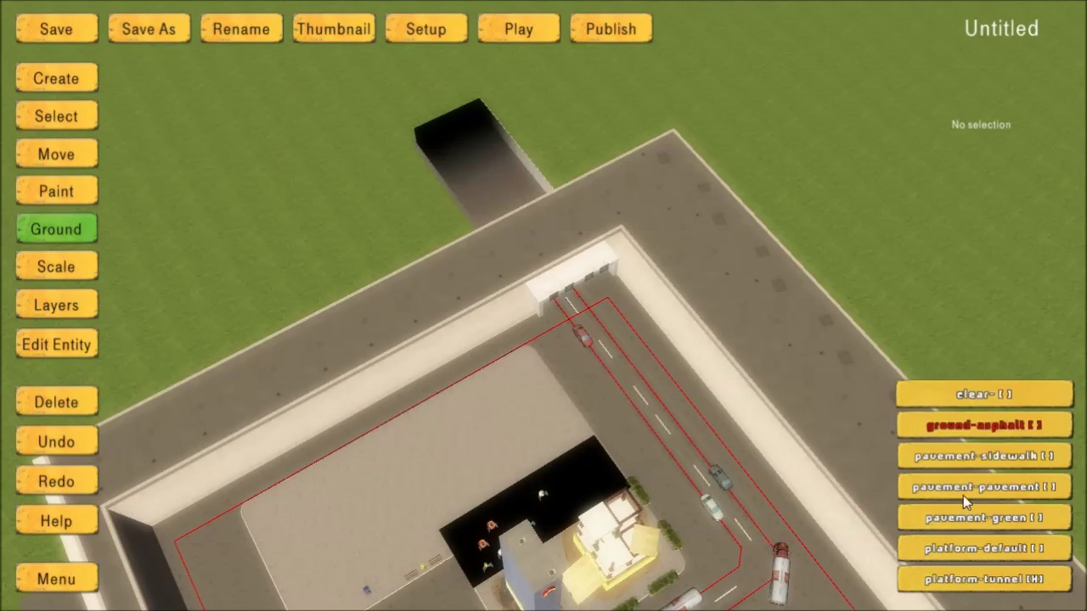
Widen the platform-default area outward over the grass behind the wall at this end of the road.
{"action": "left_click", "coordinate": [966, 550]}
{"action": "left_click_drag", "start_coordinate": [709, 216], "coordinate": [95, 264]}
{"action": "mouse_move", "coordinate": [796, 200]}
{"action": "left_mouse_down"}
{"action": "mouse_move", "coordinate": [613, 68]}
{"action": "mouse_move", "coordinate": [655, 37]}
{"action": "mouse_move", "coordinate": [679, 47]}
{"action": "left_mouse_up"}
Place a platform-tunnel entrance in the widened wall where the traffic lanes end and check the whole enclosed map.
{"action": "left_click", "coordinate": [983, 579]}
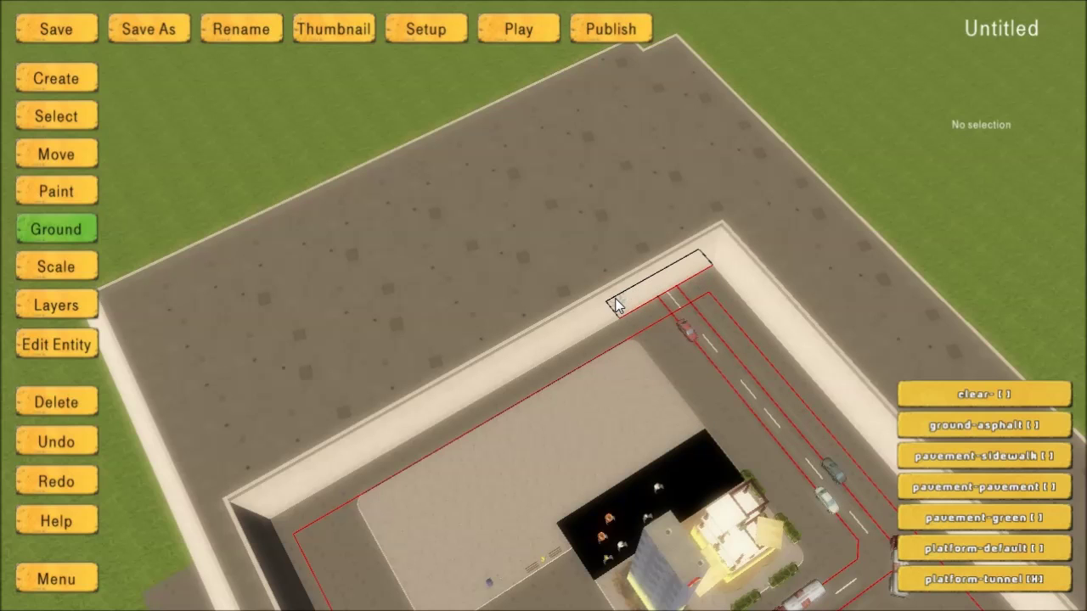
{"action": "left_click_drag", "start_coordinate": [617, 306], "coordinate": [617, 306]}
{"action": "key", "text": "s"}
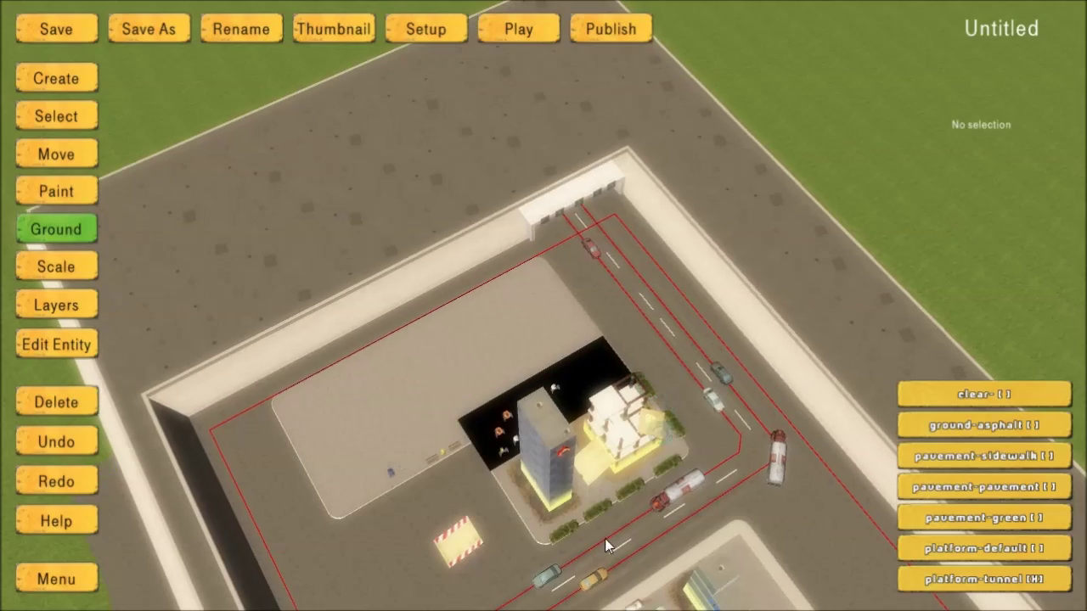
{"action": "scroll", "coordinate": [308, 444], "scroll_direction": "down", "scroll_amount": 3}
{"action": "key", "text": "q"}
{"action": "scroll", "coordinate": [609, 441], "scroll_direction": "up", "scroll_amount": 2}
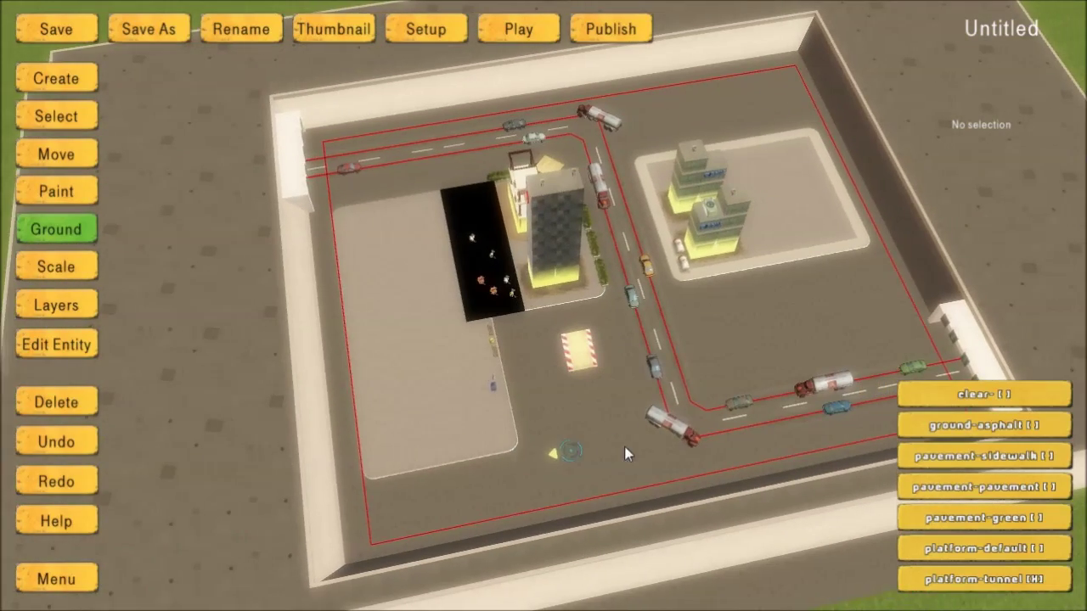
{"action": "key", "text": "d"}
{"action": "key", "text": "d"}
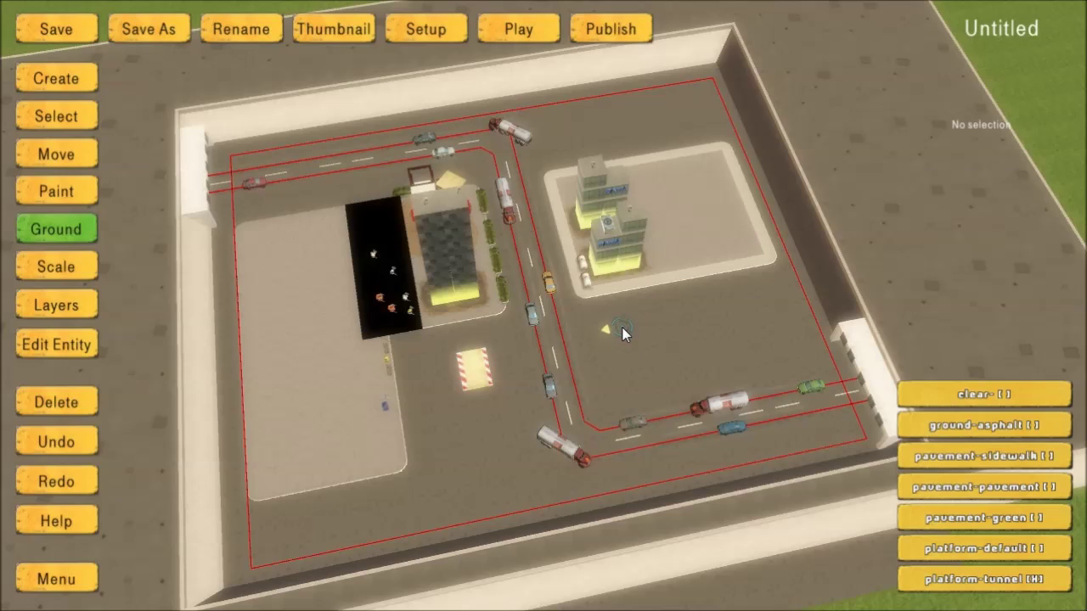
Rename the level as Video Tutorial and publish it to the Steam Workshop.
{"action": "left_click", "coordinate": [243, 31]}
{"action": "key", "text": "BackSpace"}
{"action": "key", "text": "BackSpace"}
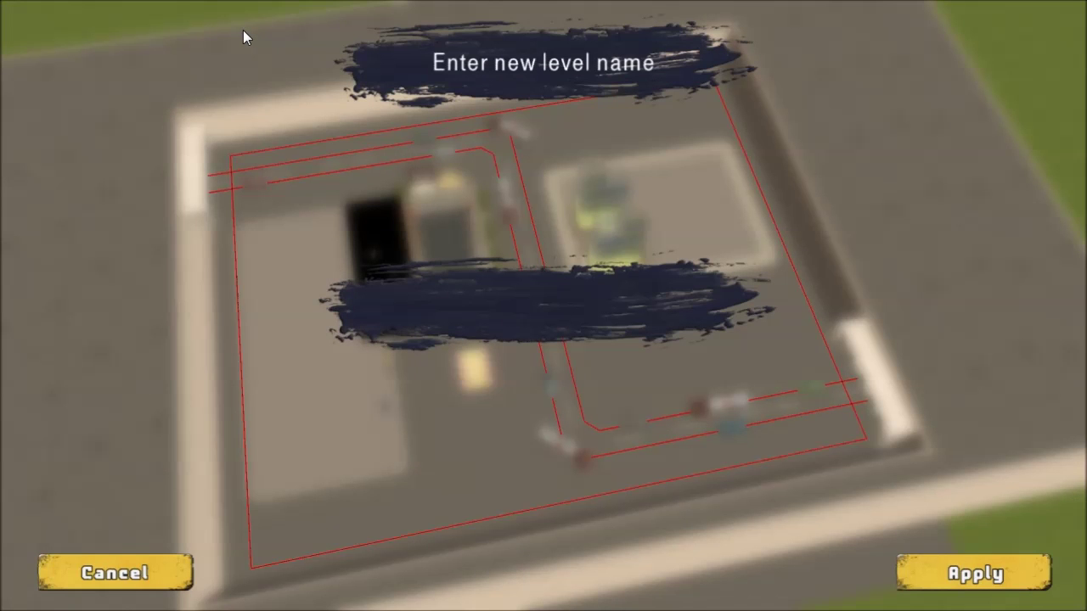
{"action": "type", "text": "Video Tutorial"}
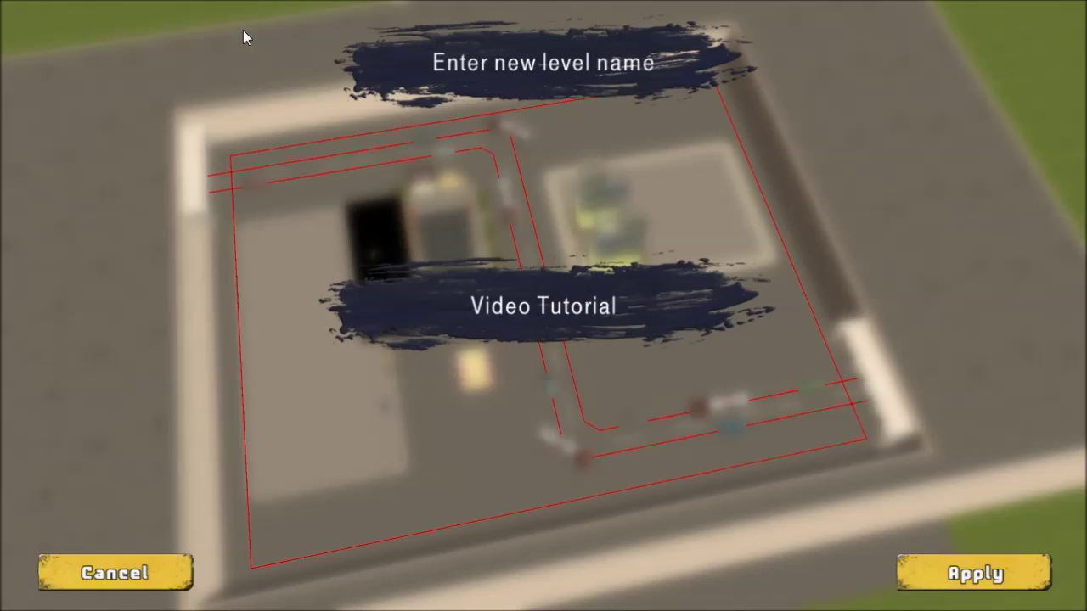
{"action": "left_click", "coordinate": [988, 574]}
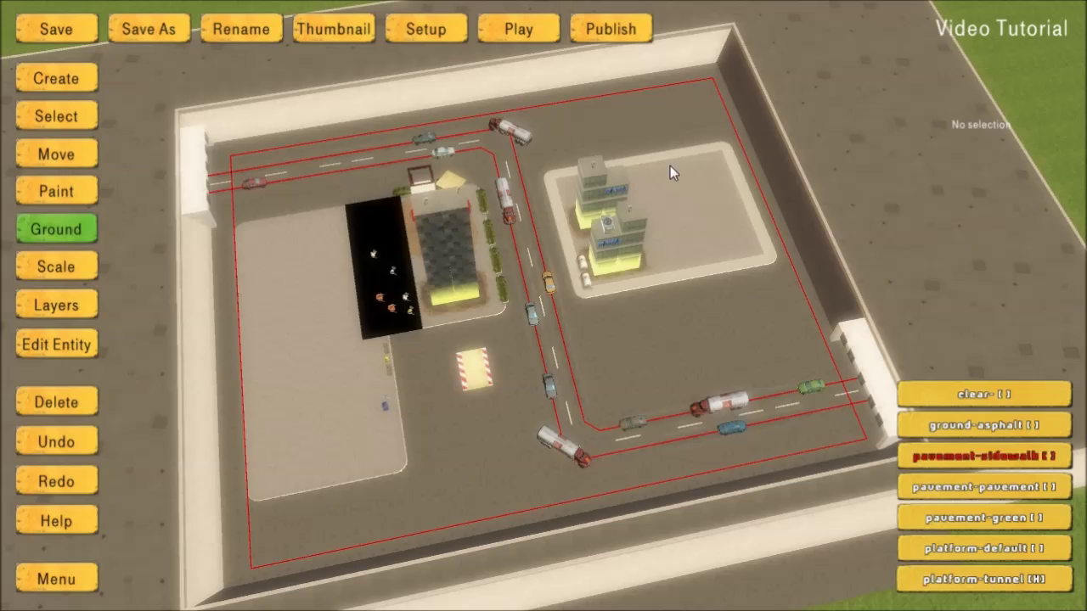
{"action": "left_click", "coordinate": [616, 29]}
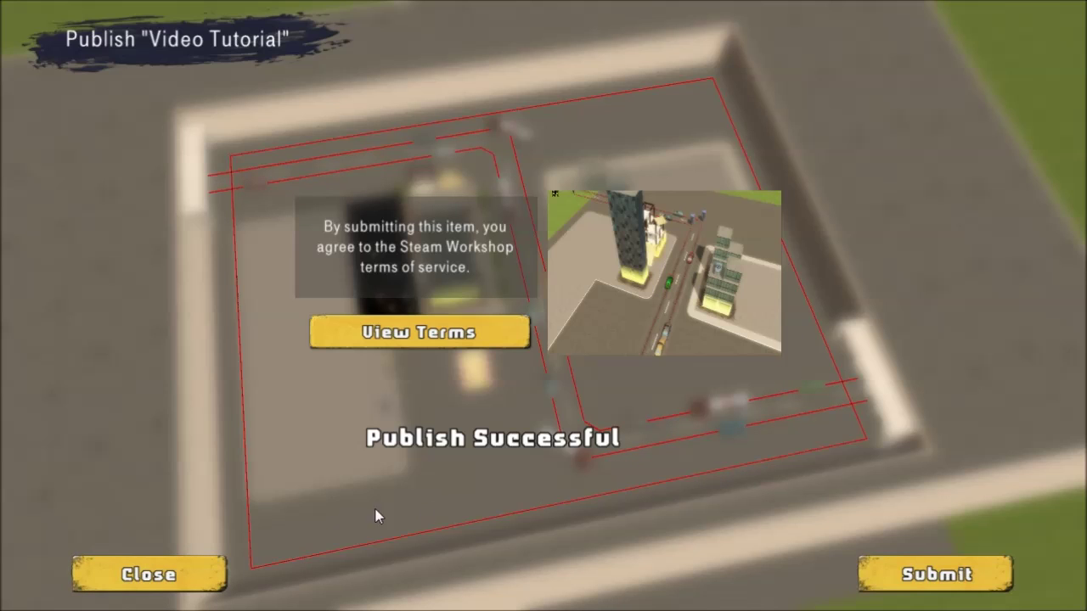
{"action": "left_click", "coordinate": [95, 575]}
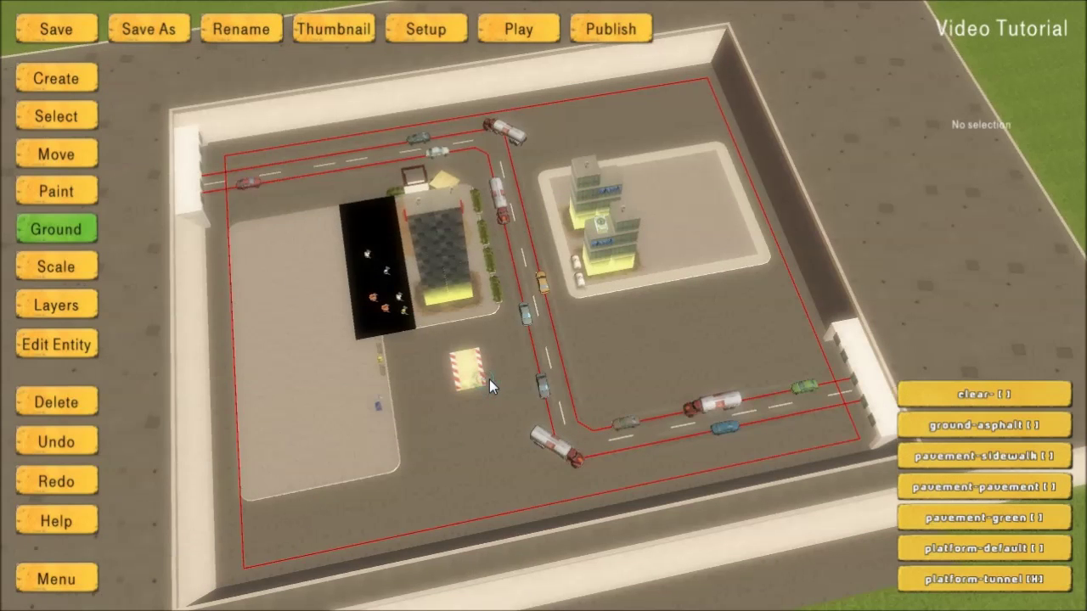
Change the level thumbnail to a close street-level view showing the ramp, the traffic and the building bases.
{"action": "scroll", "coordinate": [570, 378], "scroll_direction": "up", "scroll_amount": 8}
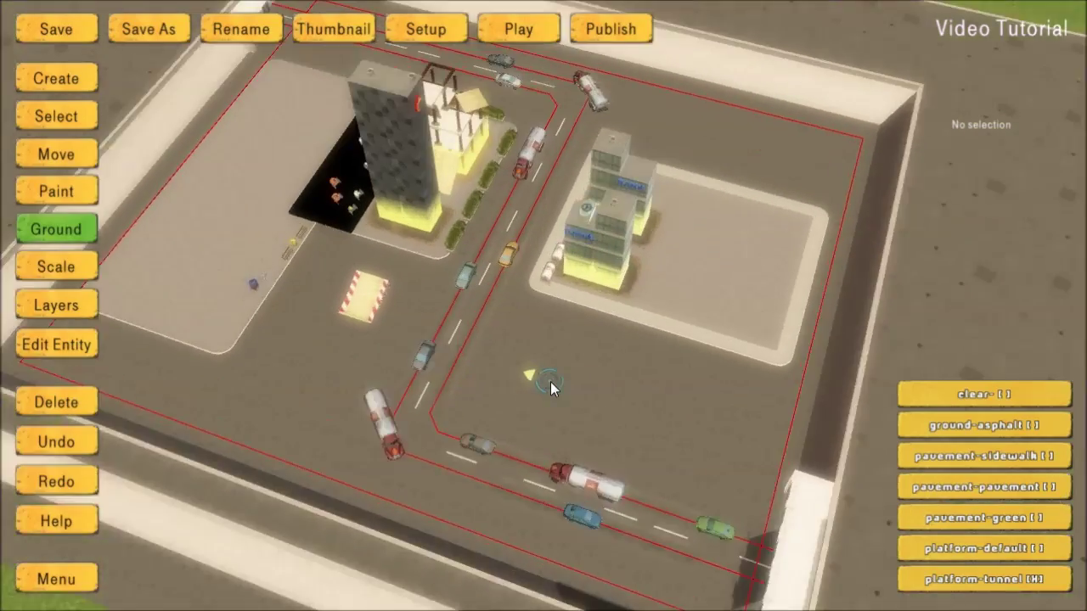
{"action": "scroll", "coordinate": [541, 393], "scroll_direction": "up", "scroll_amount": 10}
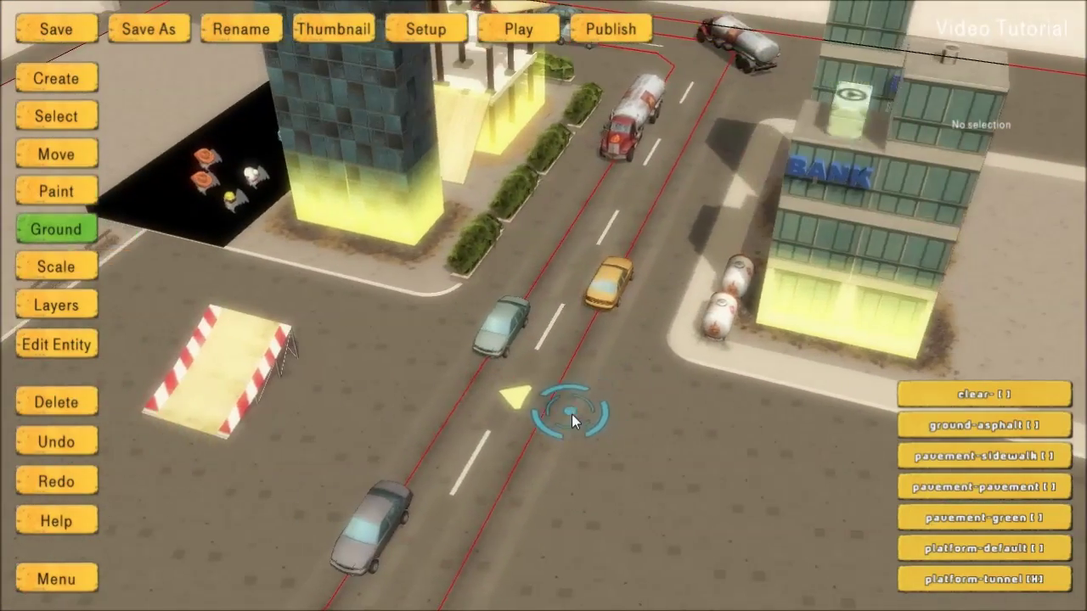
{"action": "scroll", "coordinate": [573, 414], "scroll_direction": "down", "scroll_amount": 10}
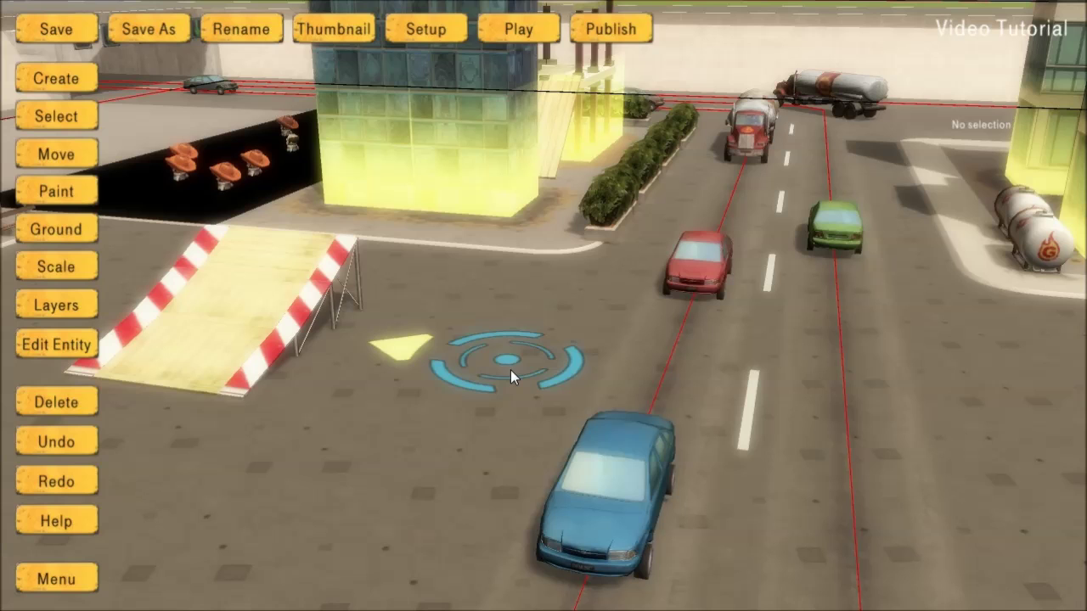
{"action": "left_click", "coordinate": [345, 28]}
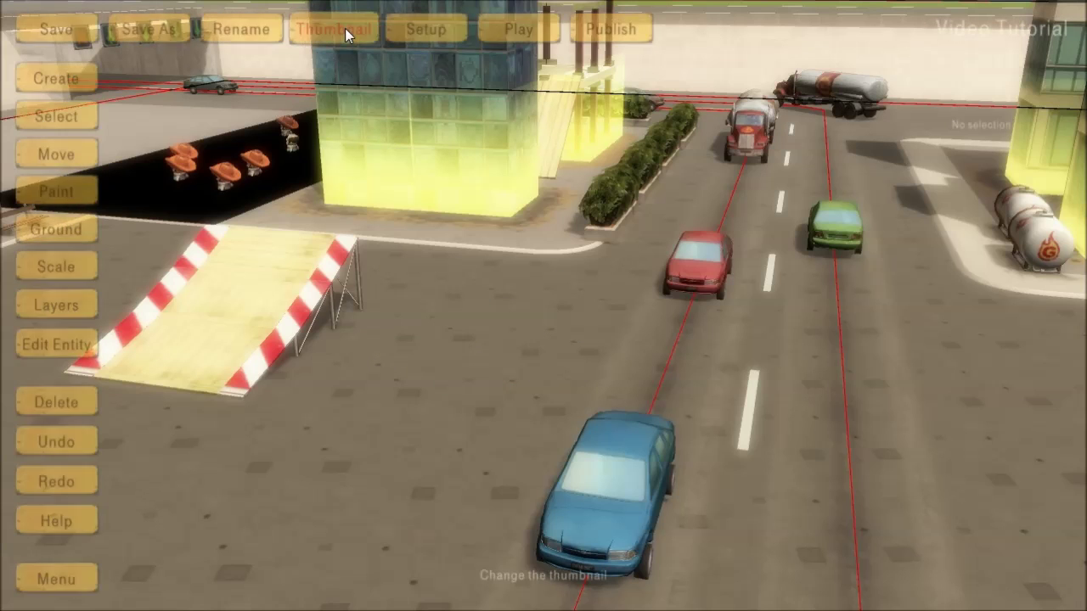
Publish the Video Tutorial level again with its new thumbnail and close the publish dialog.
{"action": "left_click", "coordinate": [598, 29]}
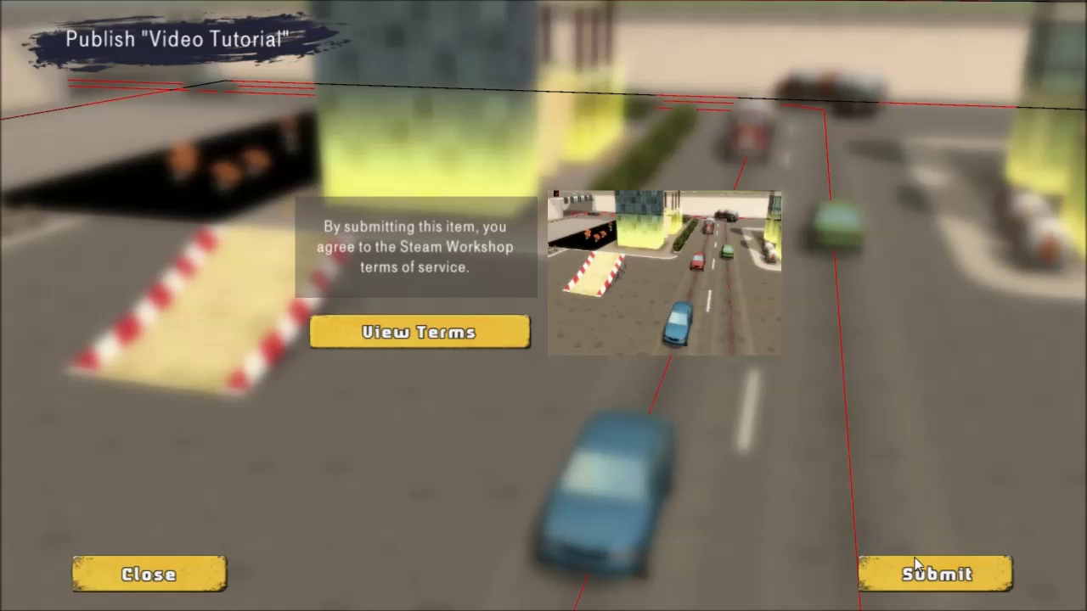
{"action": "left_click", "coordinate": [931, 578]}
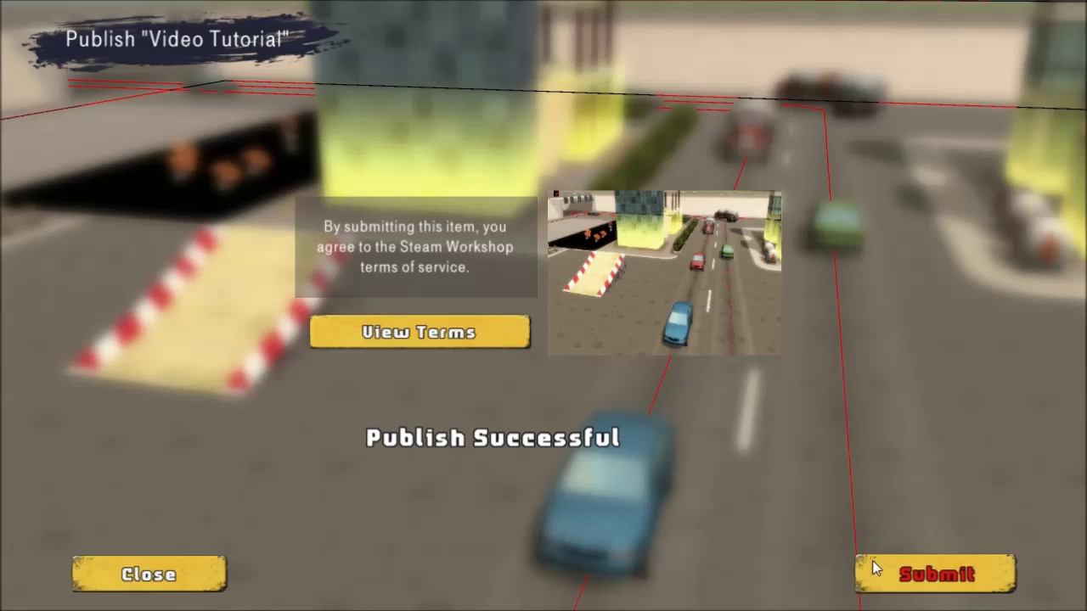
{"action": "left_click", "coordinate": [151, 575]}
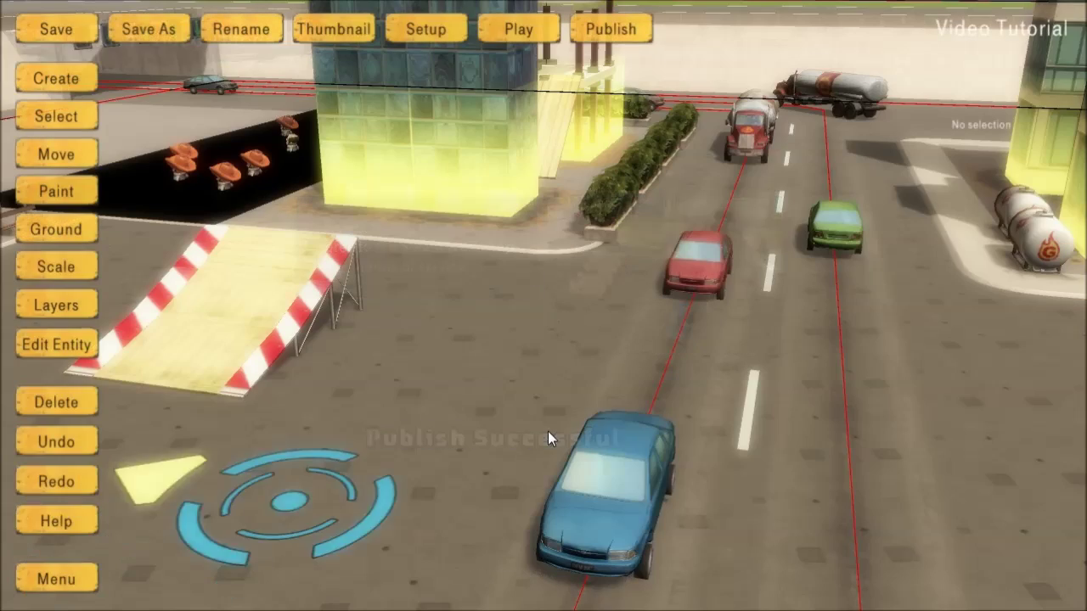
Leave the editor for the level list and switch from the unpublished levels to the Workshop subscriptions.
{"action": "left_click", "coordinate": [58, 579]}
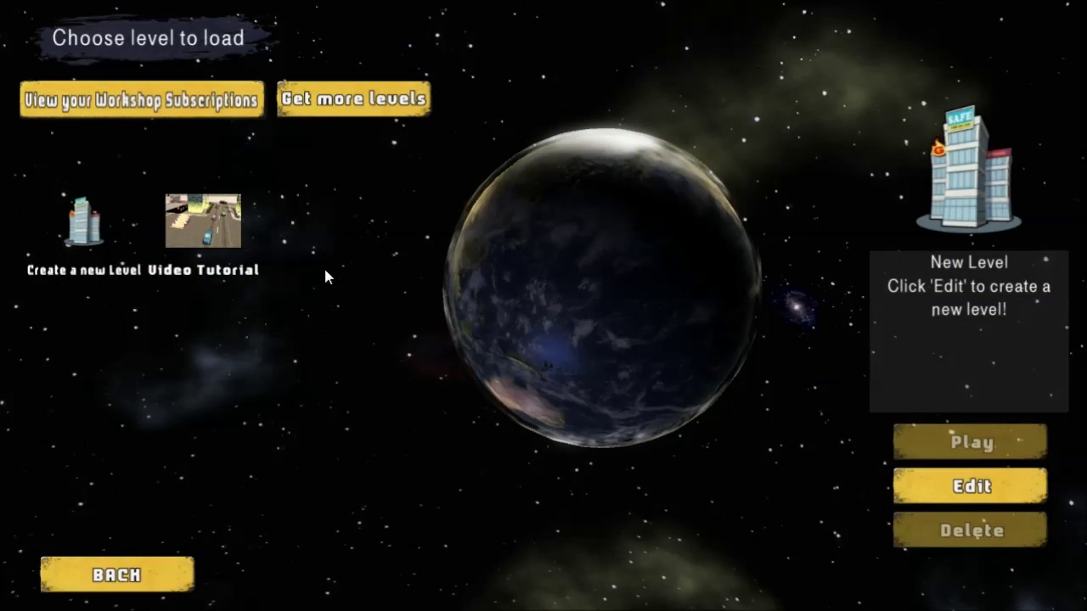
{"action": "left_click", "coordinate": [203, 235]}
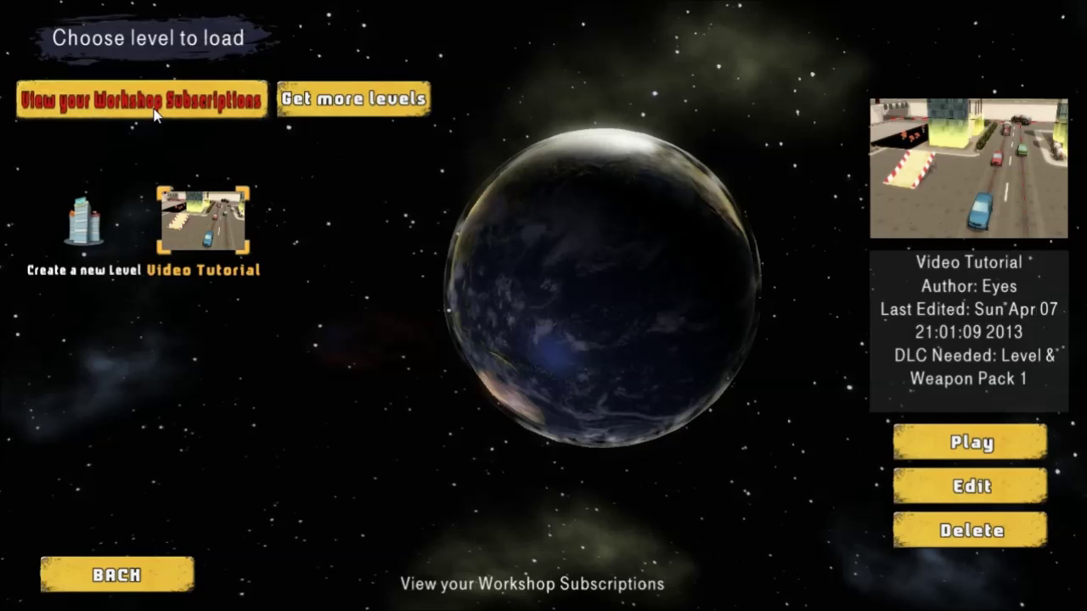
{"action": "left_click", "coordinate": [123, 109]}
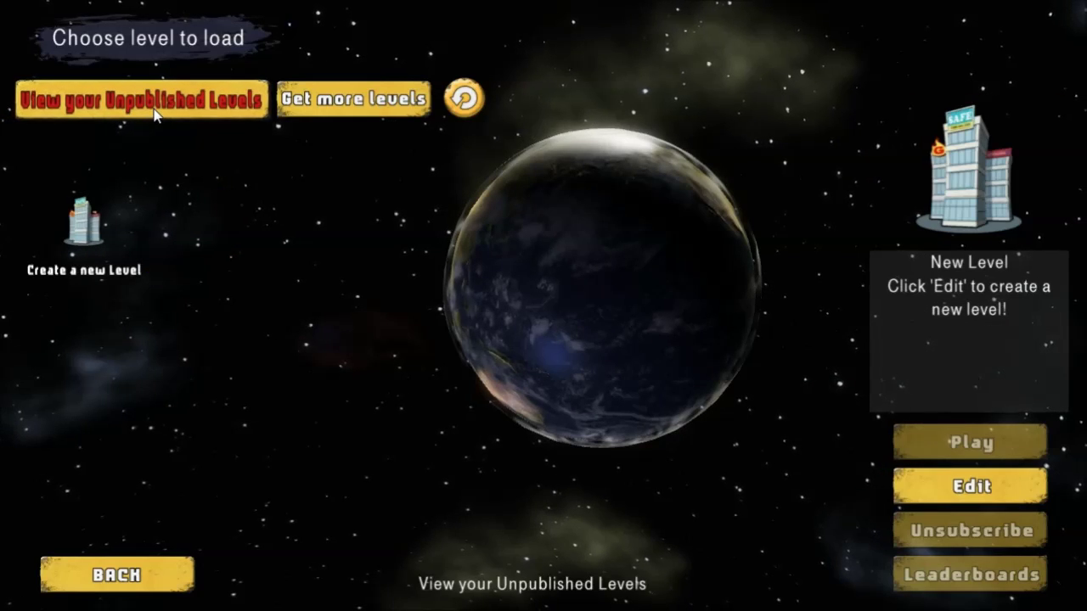
Open the Demolition, Inc. Steam Workshop page to get more levels and browse the account's own Workshop files.
{"action": "left_click", "coordinate": [333, 98]}
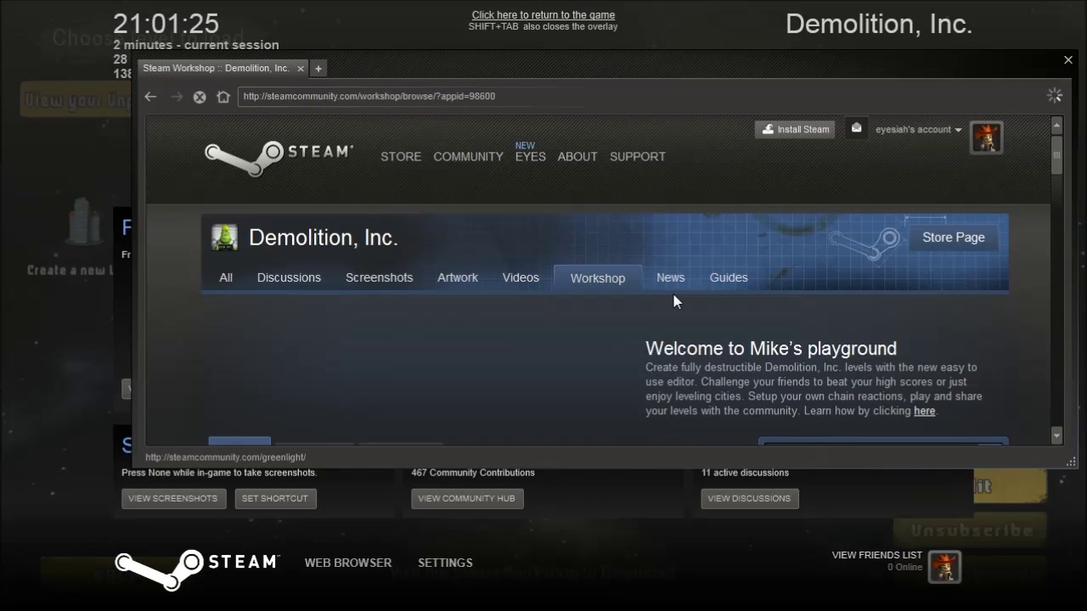
{"action": "scroll", "coordinate": [175, 225], "scroll_direction": "down", "scroll_amount": 3}
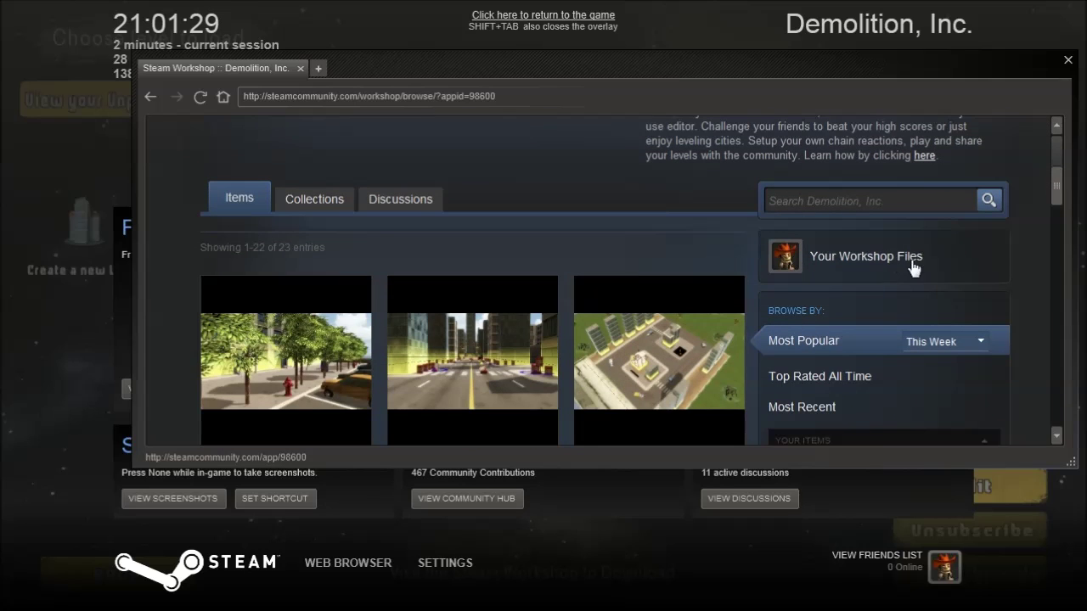
{"action": "left_click", "coordinate": [857, 268]}
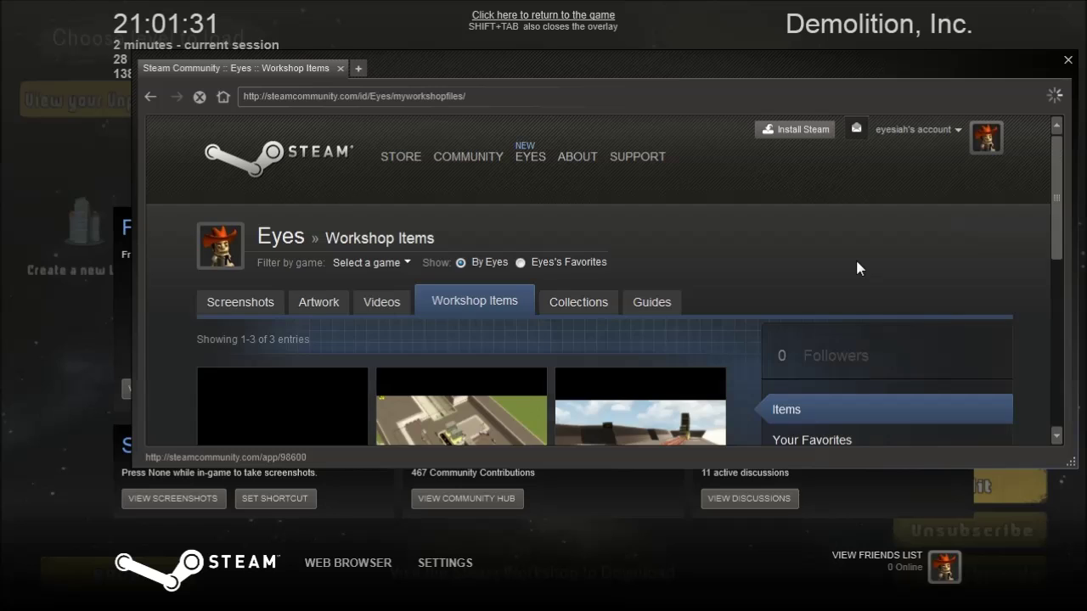
{"action": "scroll", "coordinate": [175, 303], "scroll_direction": "down", "scroll_amount": 2}
{"action": "scroll", "coordinate": [158, 325], "scroll_direction": "down", "scroll_amount": 1}
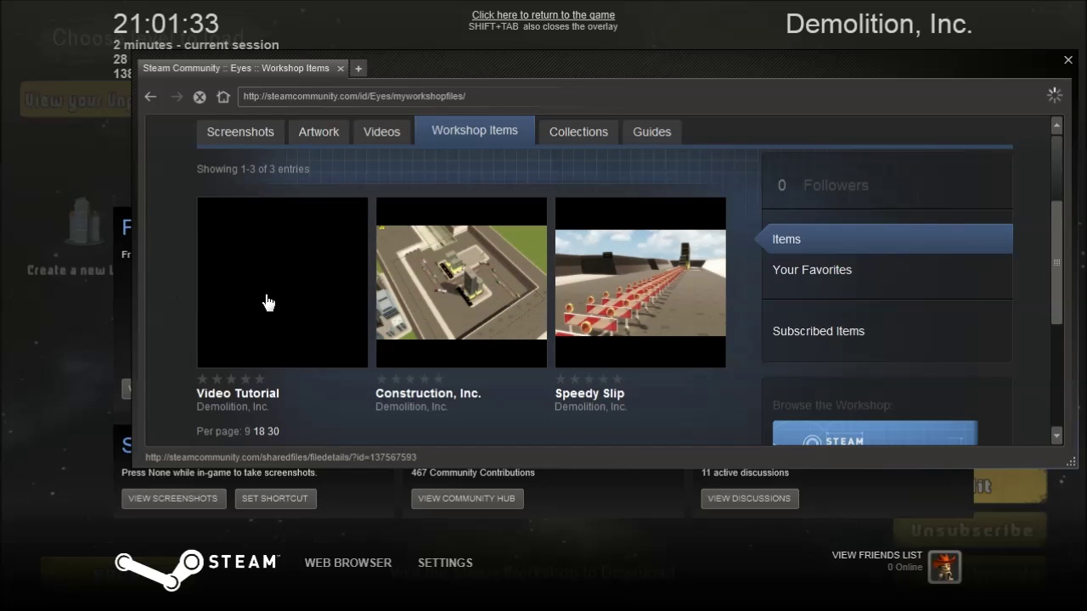
Subscribe to the Video Tutorial item on its Workshop page and return to the game.
{"action": "mouse_move", "coordinate": [294, 314]}
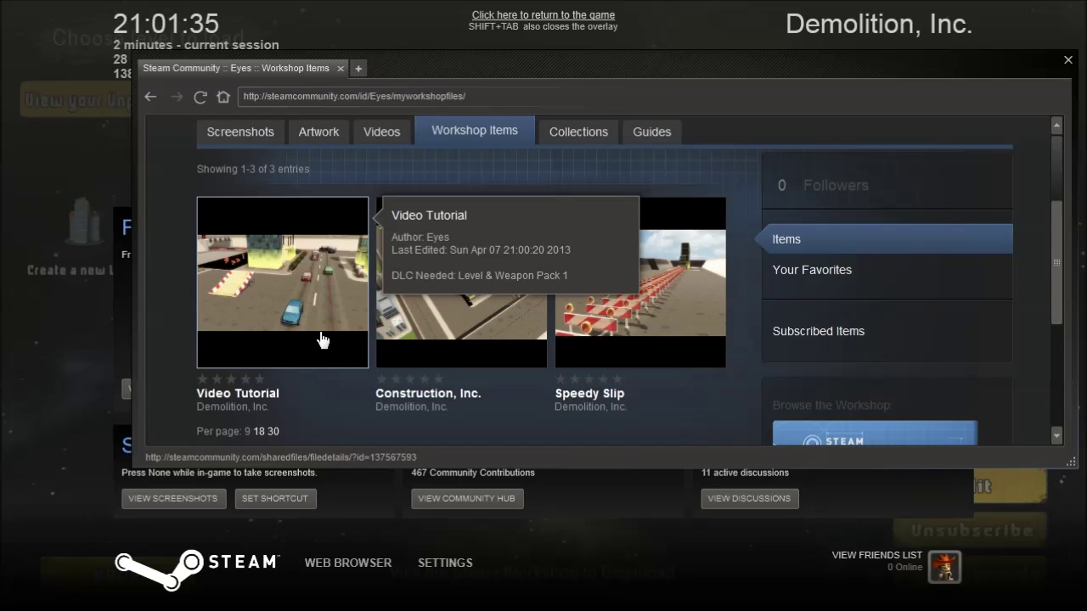
{"action": "left_click", "coordinate": [322, 340]}
{"action": "scroll", "coordinate": [405, 345], "scroll_direction": "down", "scroll_amount": 6}
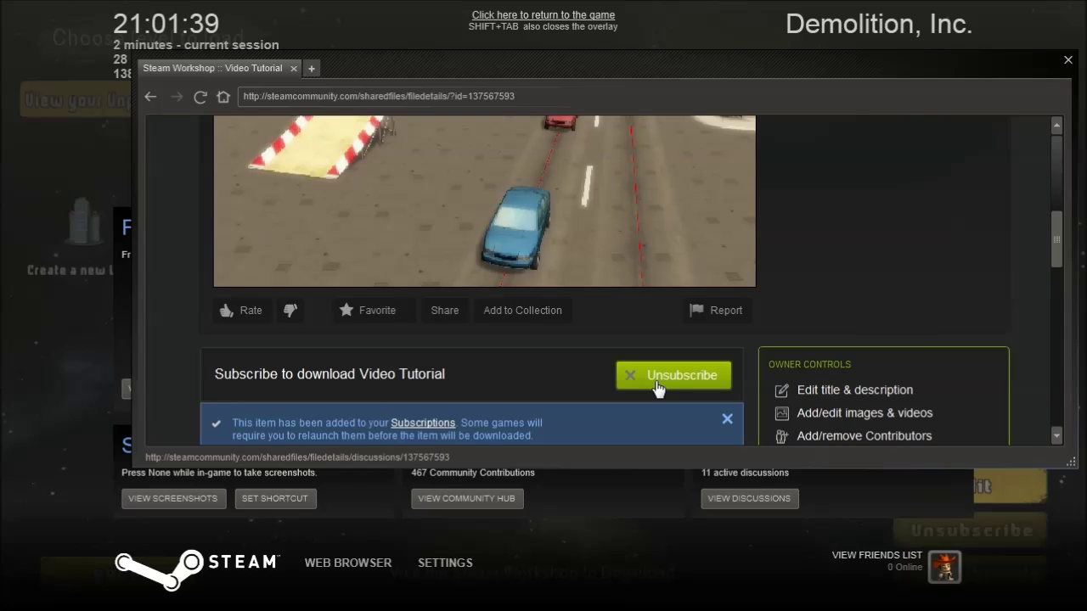
{"action": "key", "text": "shift+Tab"}
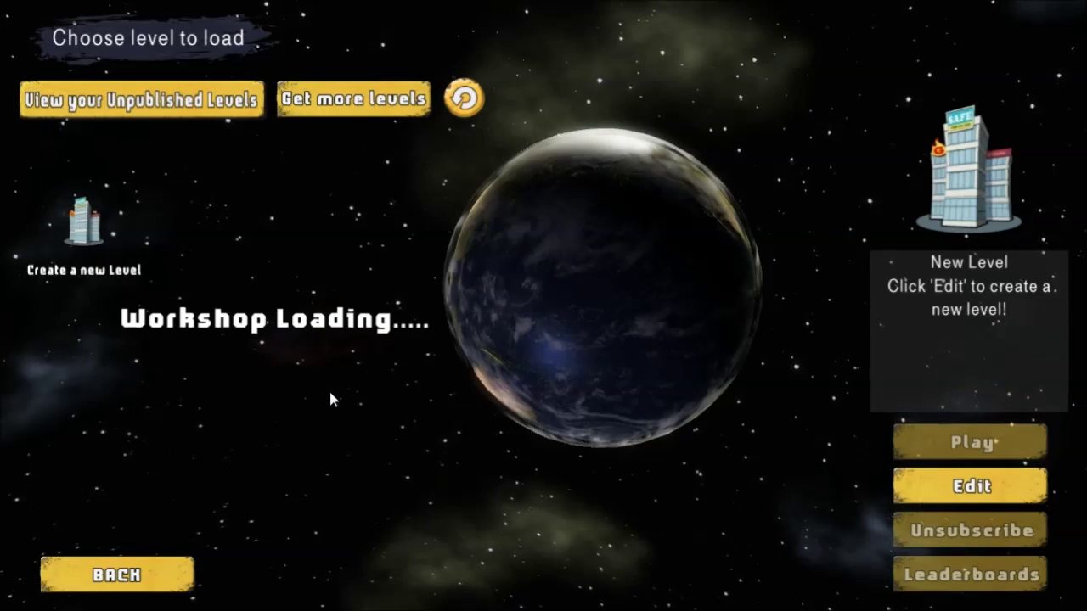
Play the subscribed Video Tutorial level and accept the contract to destroy all buildings.
{"action": "left_click", "coordinate": [214, 235]}
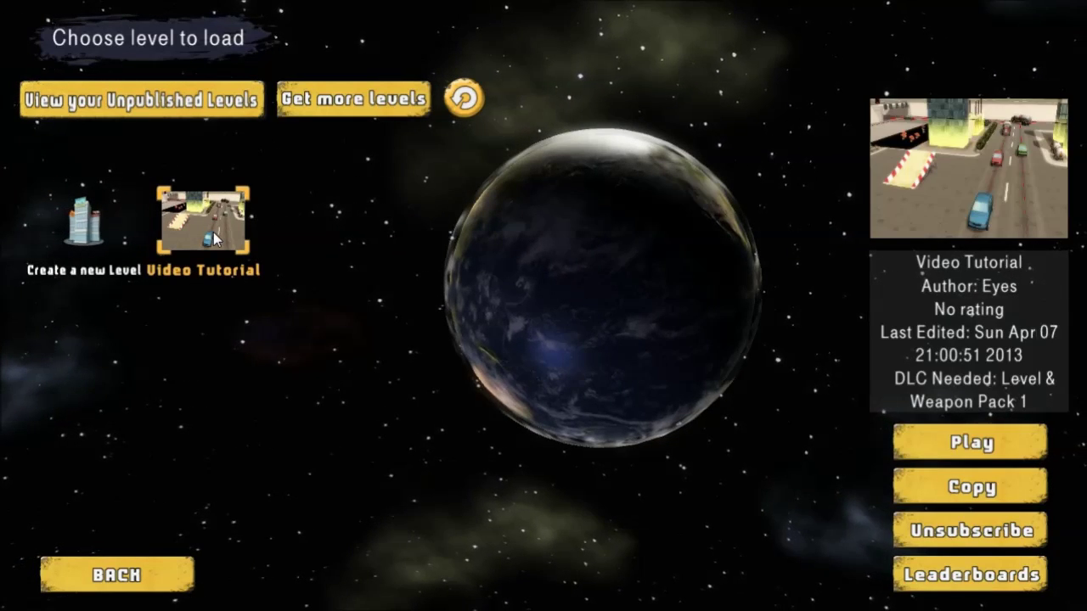
{"action": "left_click", "coordinate": [935, 444]}
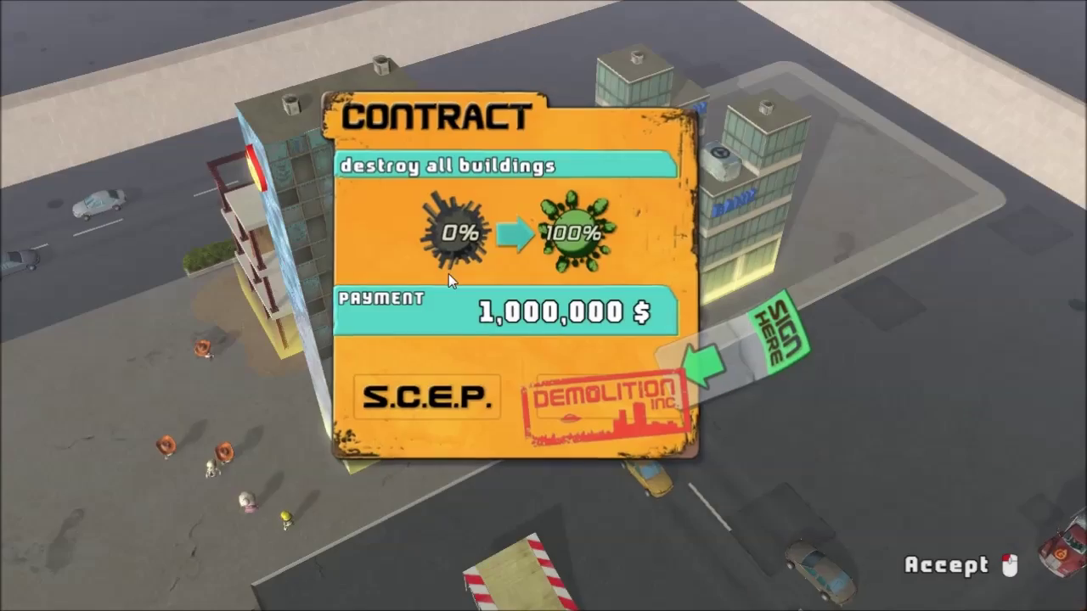
{"action": "left_click", "coordinate": [684, 345]}
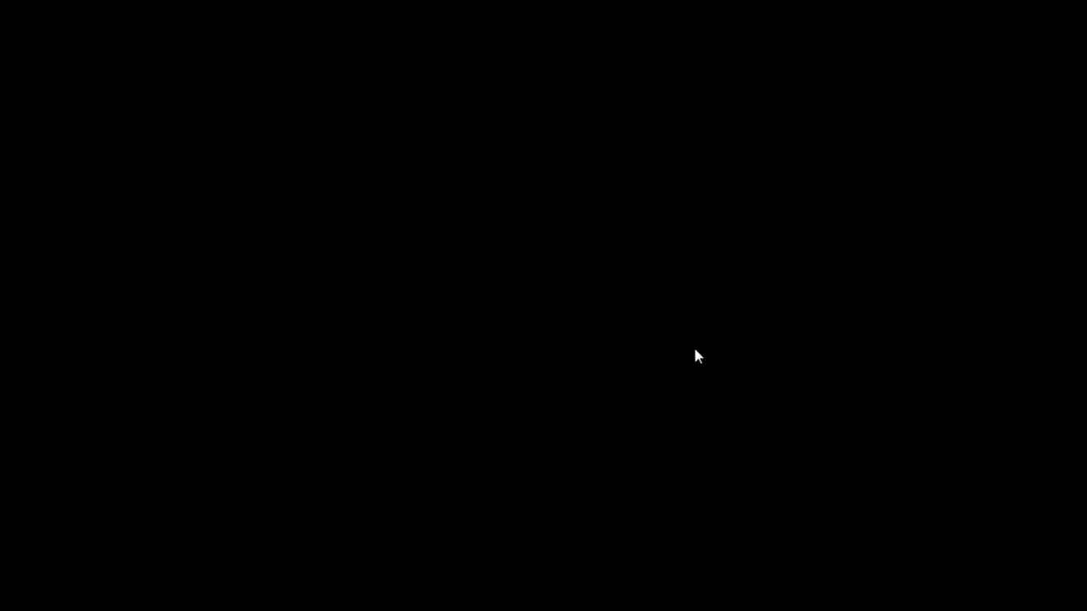
{"action": "key", "text": "space"}
Attack the bank buildings and nearby traffic with the green slime weapon, picking up debris and coins.
{"action": "left_click", "coordinate": [529, 218]}
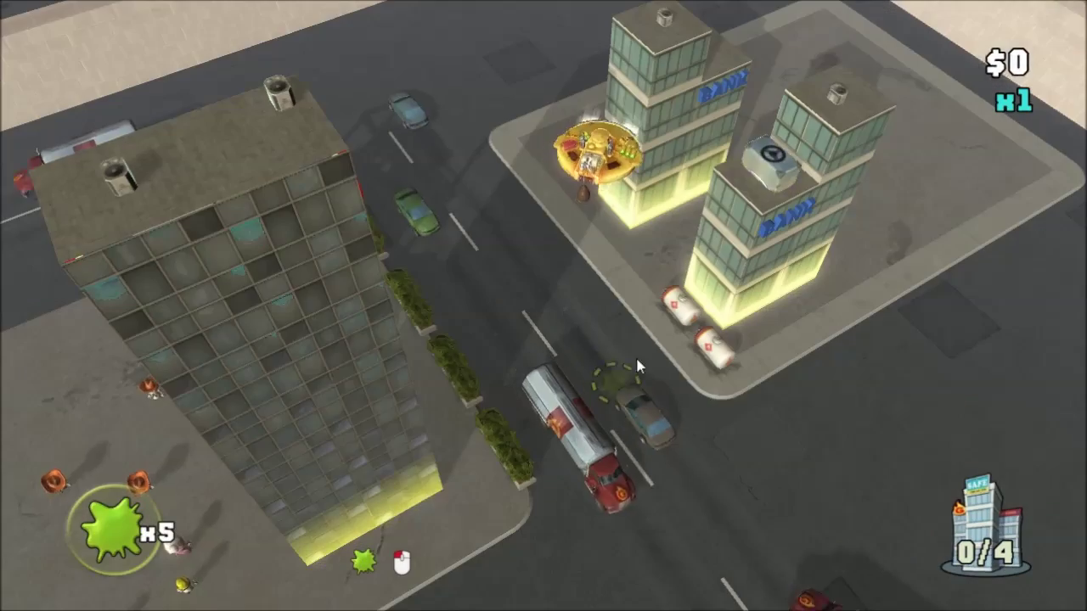
{"action": "left_click", "coordinate": [702, 449]}
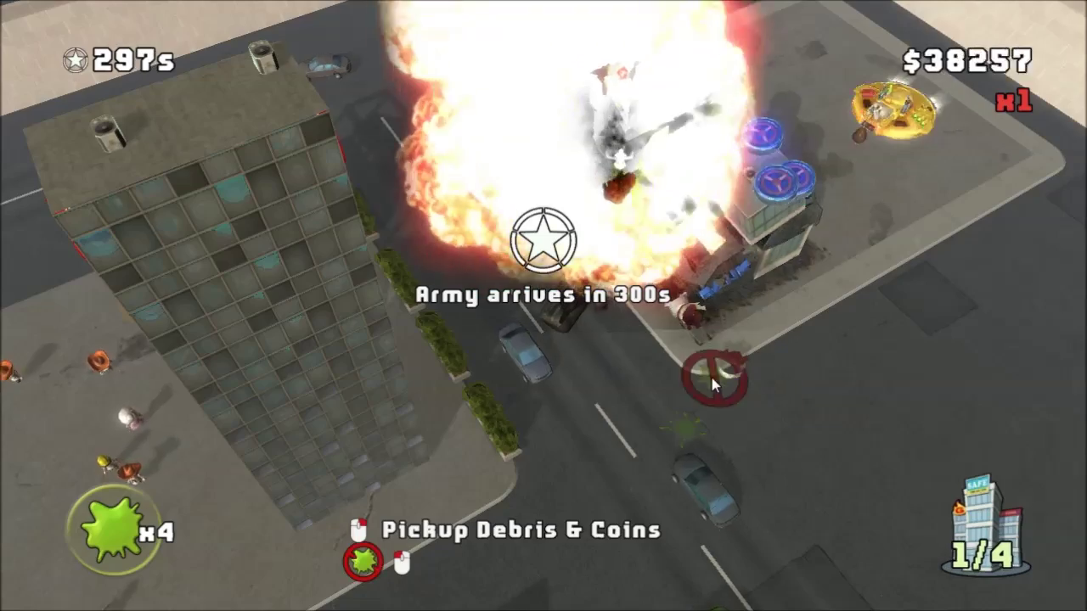
{"action": "mouse_move", "coordinate": [720, 360]}
{"action": "right_mouse_down"}
{"action": "mouse_move", "coordinate": [774, 278]}
{"action": "mouse_move", "coordinate": [567, 183]}
{"action": "mouse_move", "coordinate": [639, 369]}
{"action": "mouse_move", "coordinate": [731, 256]}
{"action": "right_mouse_up"}
{"action": "key", "text": "space"}
{"action": "left_click", "coordinate": [619, 254]}
Take control of the tanker truck entering from the tunnel with the steering-wheel weapon.
{"action": "key", "text": "s"}
{"action": "key", "text": "d"}
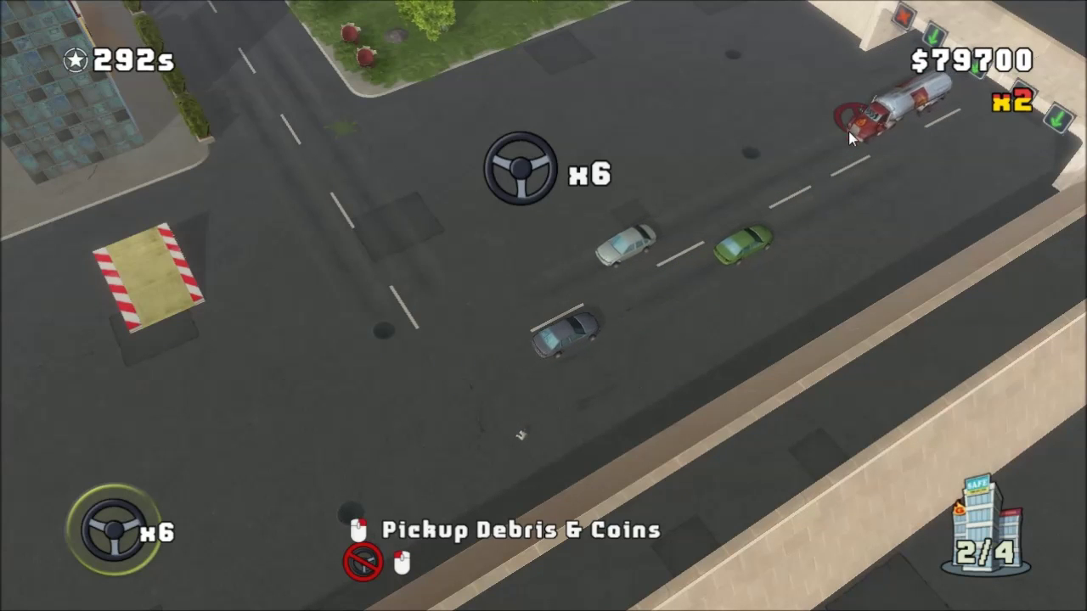
{"action": "left_click", "coordinate": [763, 180]}
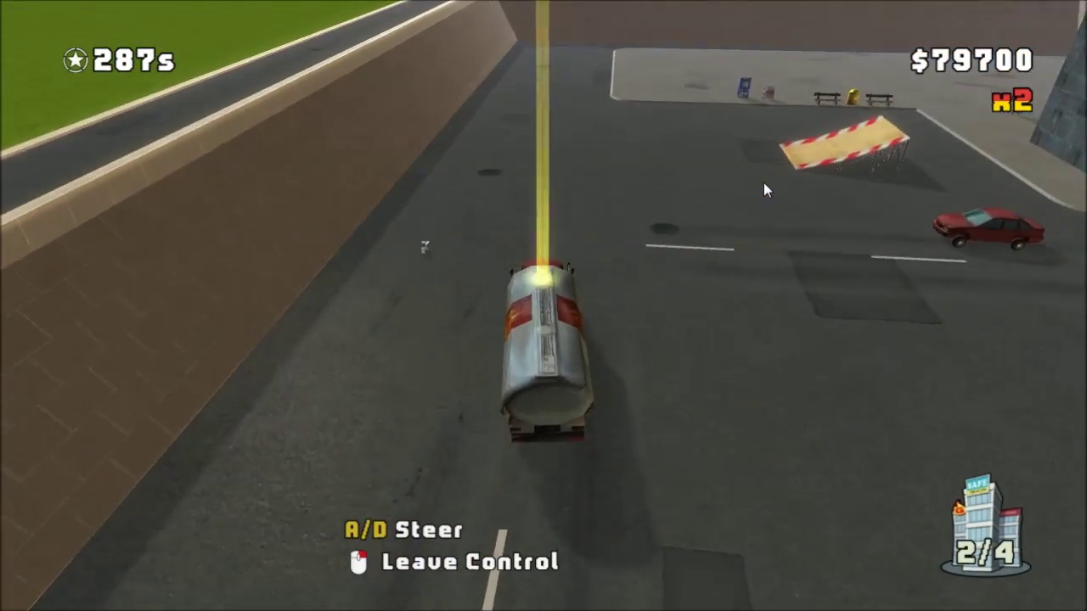
Steer the tanker truck into the remaining buildings to destroy them, and release control of the vehicle.
{"action": "key", "text": "d"}
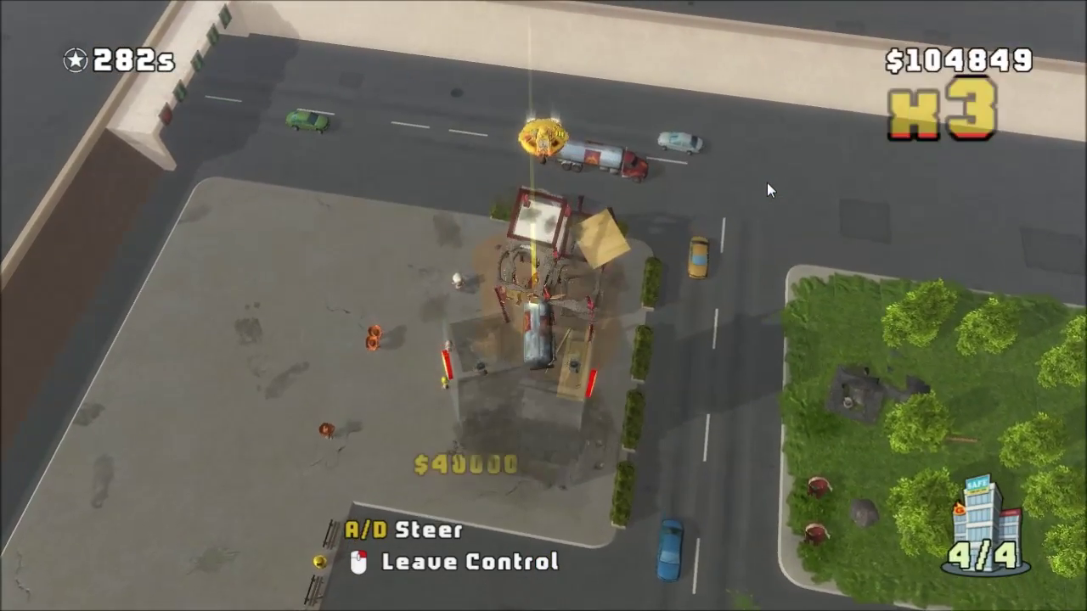
{"action": "right_click", "coordinate": [767, 182]}
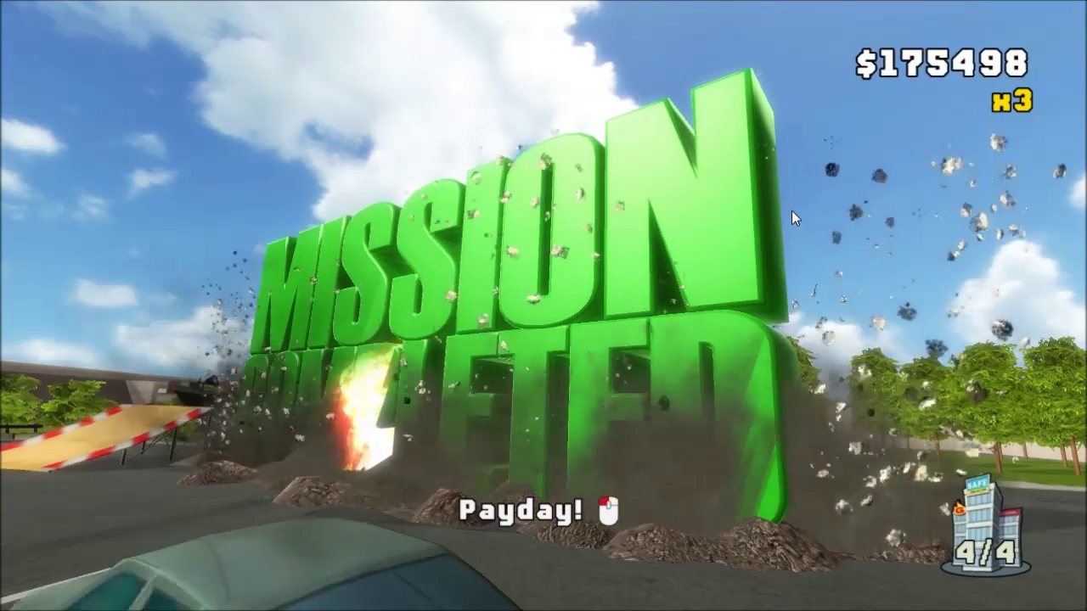
Collect the mission payday, accept the results and leaderboards, and give the Video Tutorial level a thumbs-up rating.
{"action": "left_click", "coordinate": [538, 402]}
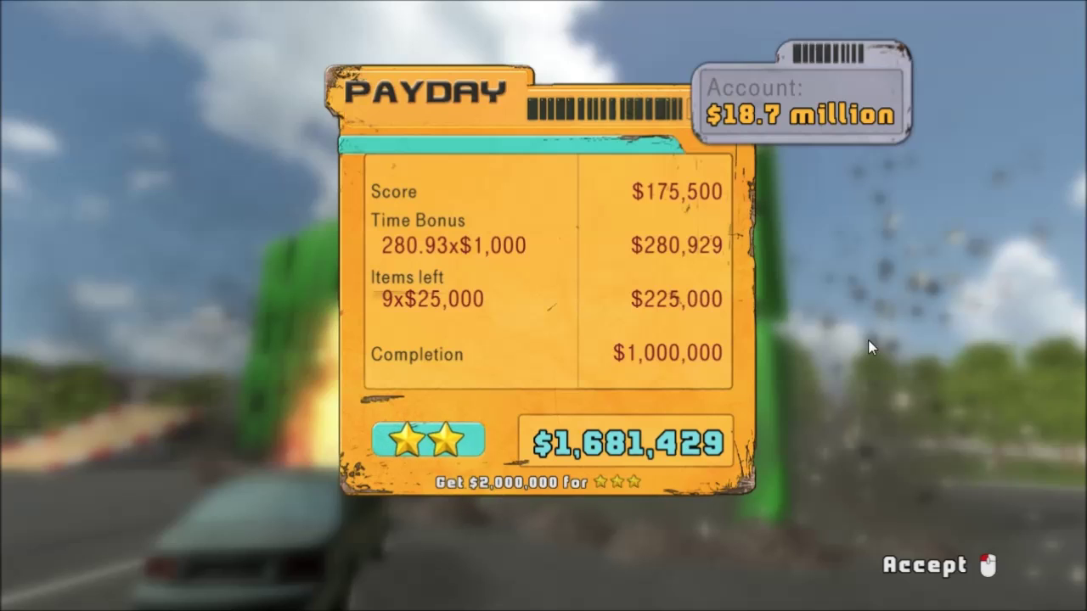
{"action": "left_click", "coordinate": [820, 297]}
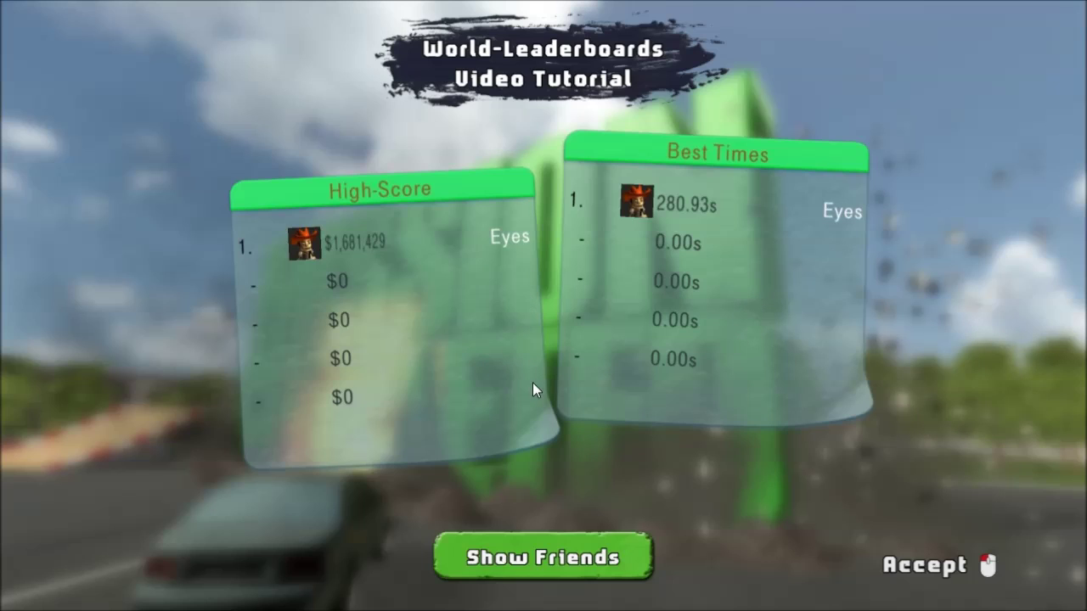
{"action": "left_click", "coordinate": [647, 444]}
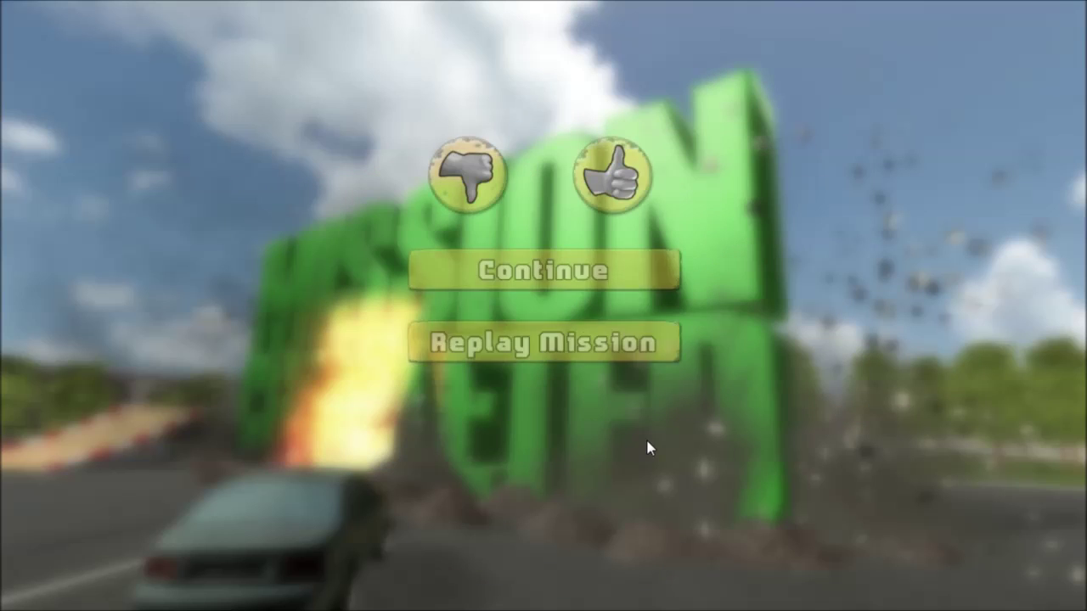
{"action": "left_click", "coordinate": [618, 170]}
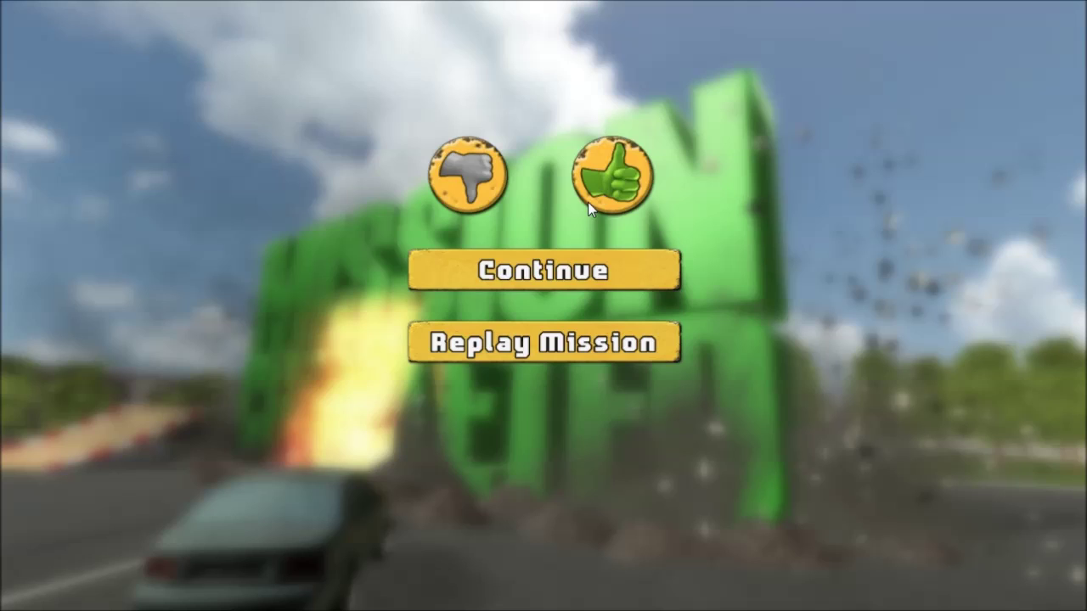